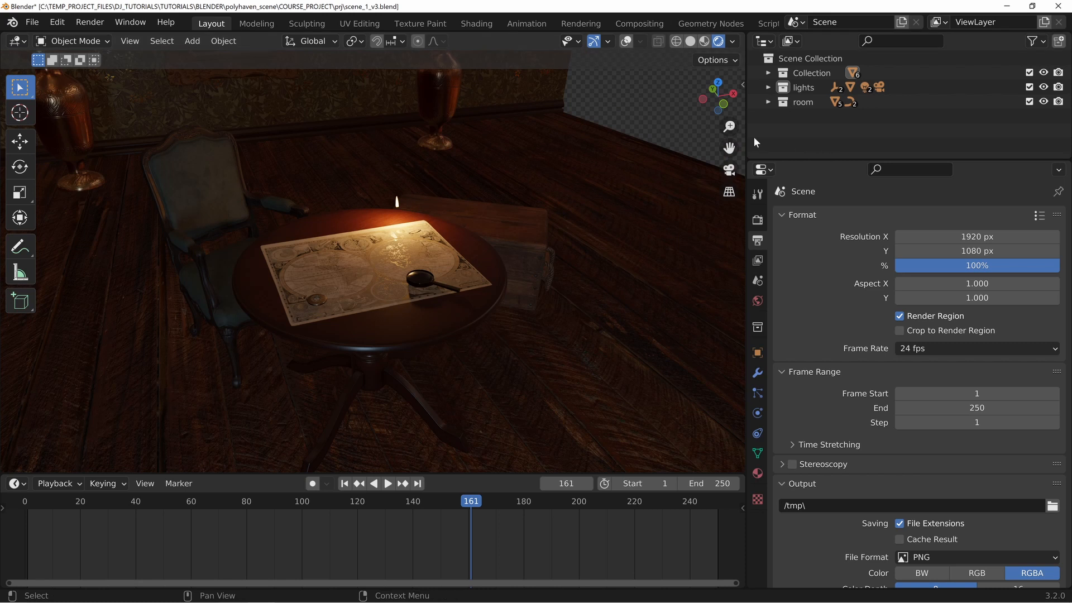
- Check the viewport lighting options and set the viewport shading to Rendered
middle_click_drag(480, 280, 414, 259)
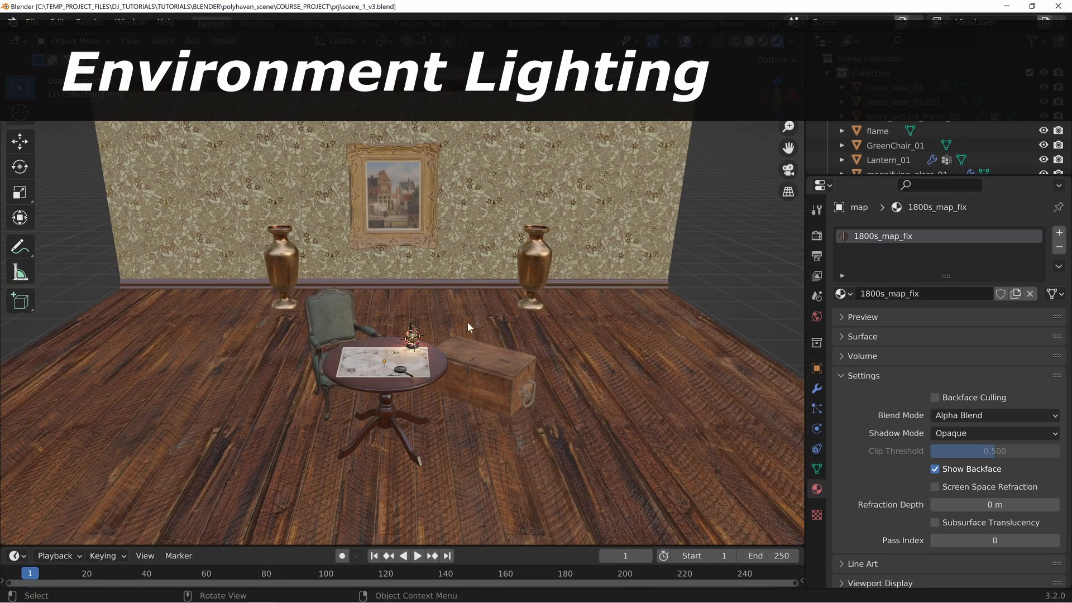
middle_click_drag(497, 326, 524, 337)
left_click(788, 41)
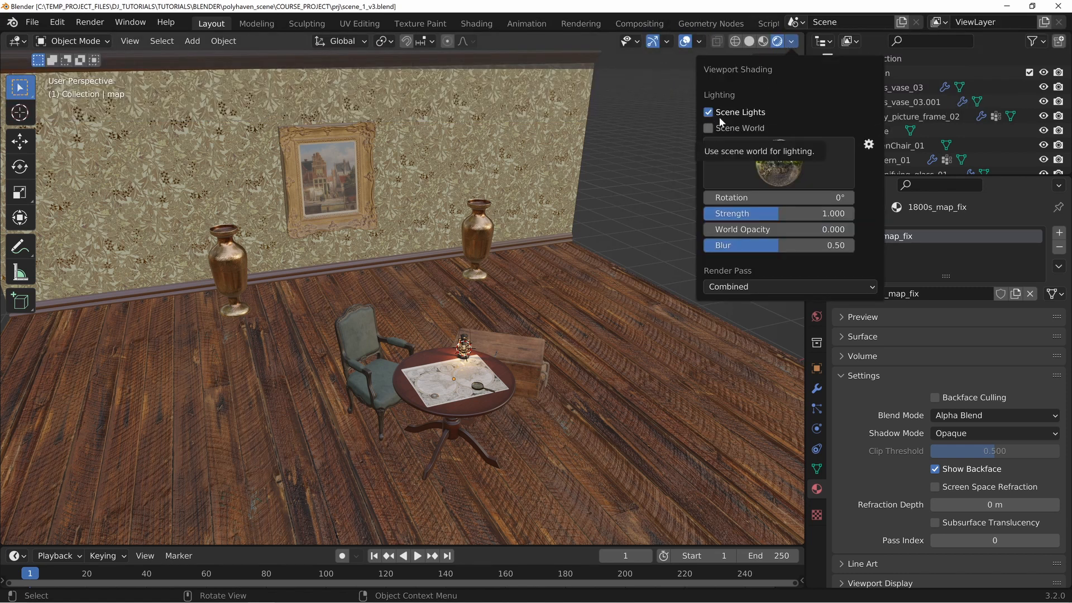
key("z")
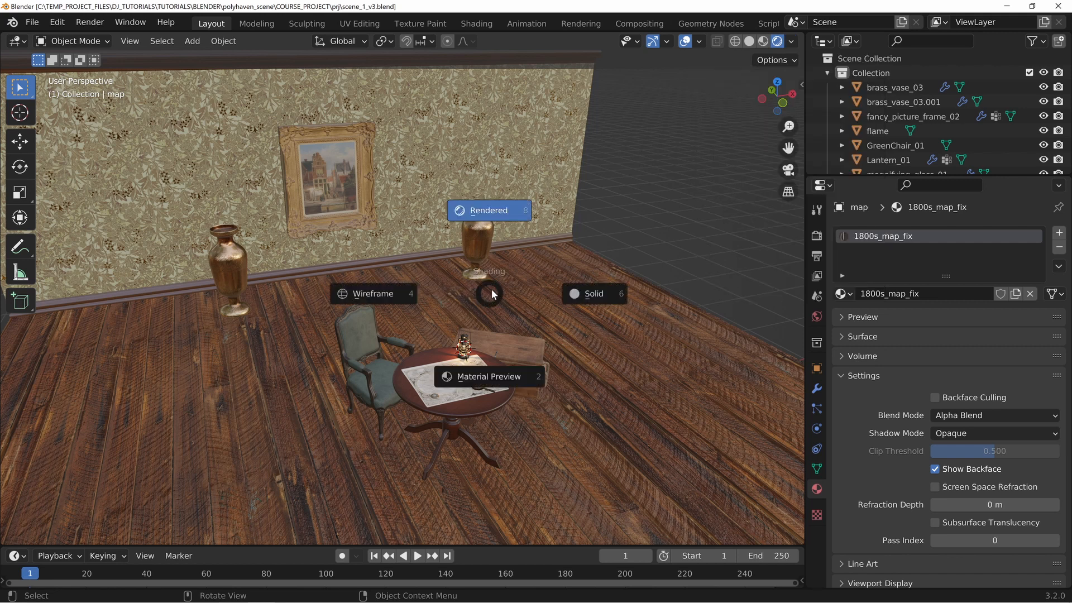
left_click(494, 215)
- Enable Scene World lighting for the rendered viewport so the room is lit by the scene's own world
middle_click_drag(794, 259, 553, 307)
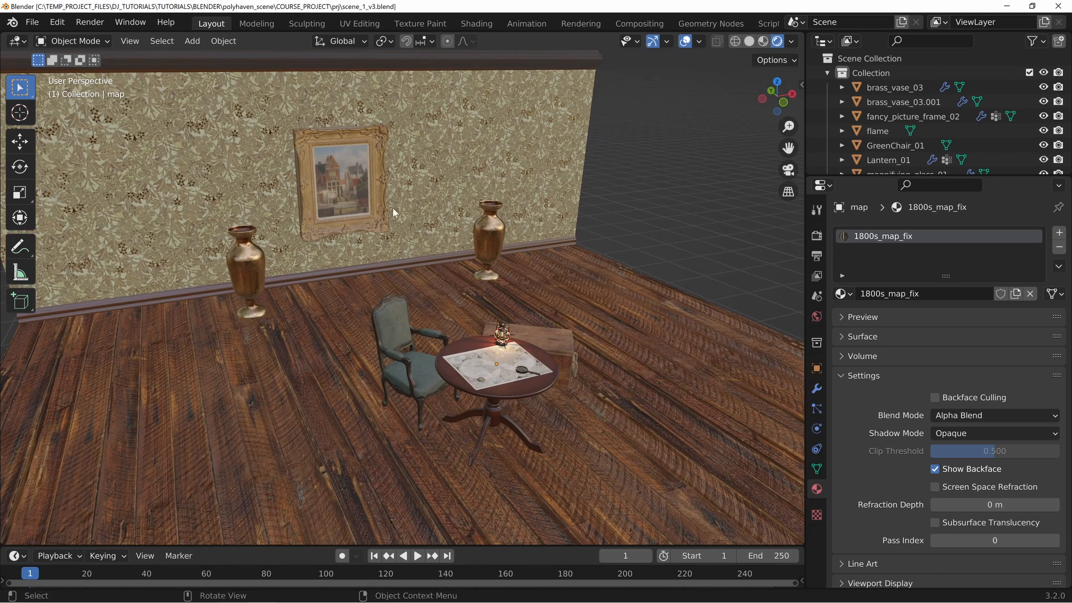
middle_click_drag(653, 283, 477, 264)
middle_click_drag(407, 380, 476, 292)
scroll(338, 201, "up", 4)
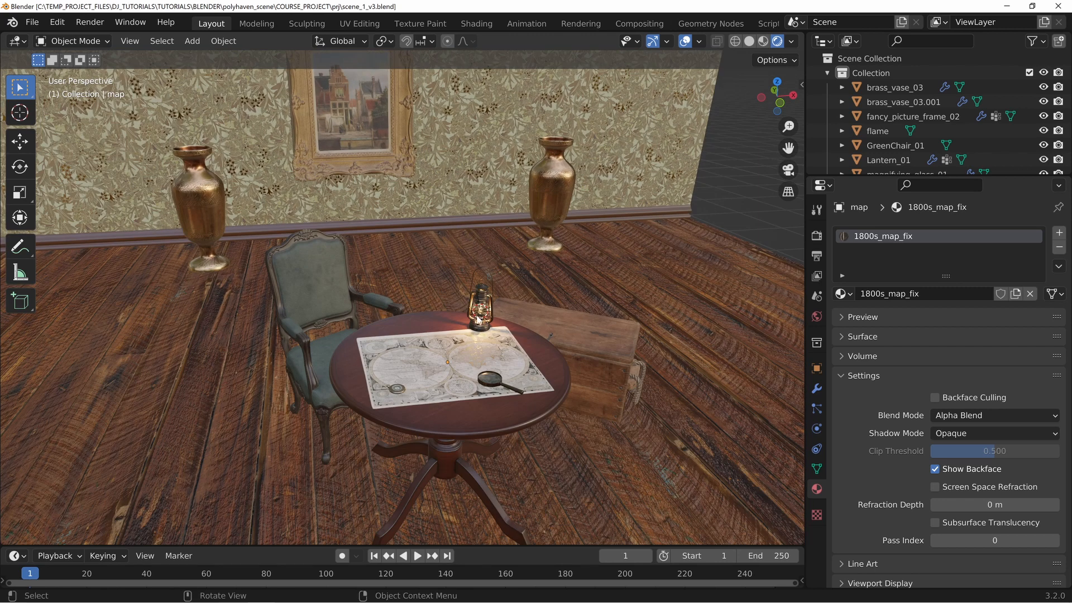
middle_click_drag(420, 339, 440, 322)
middle_click_drag(319, 231, 466, 326)
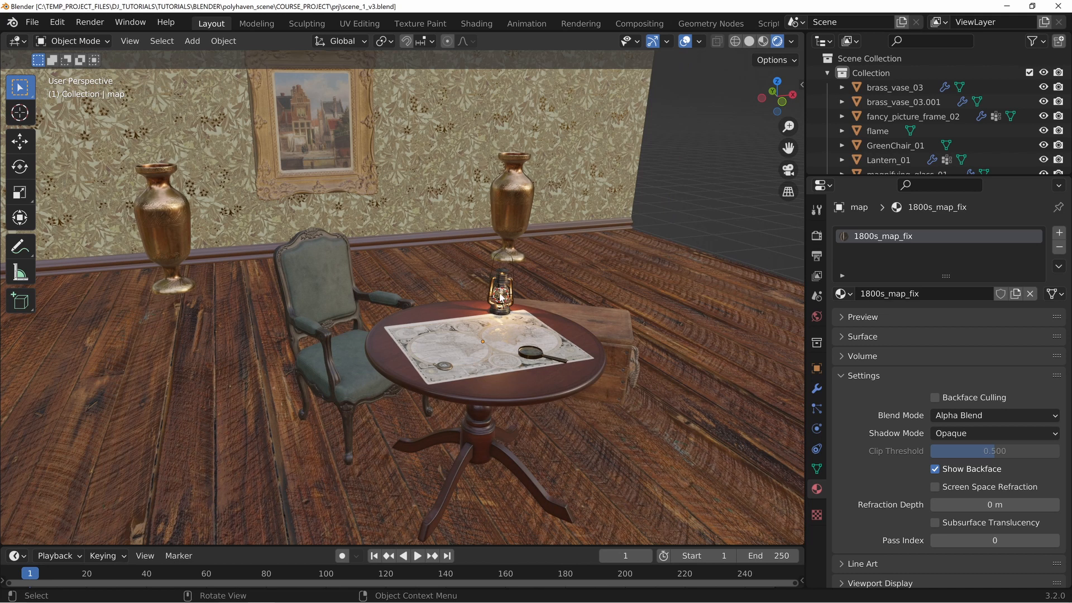
middle_click_drag(657, 261, 577, 261)
left_click(791, 41)
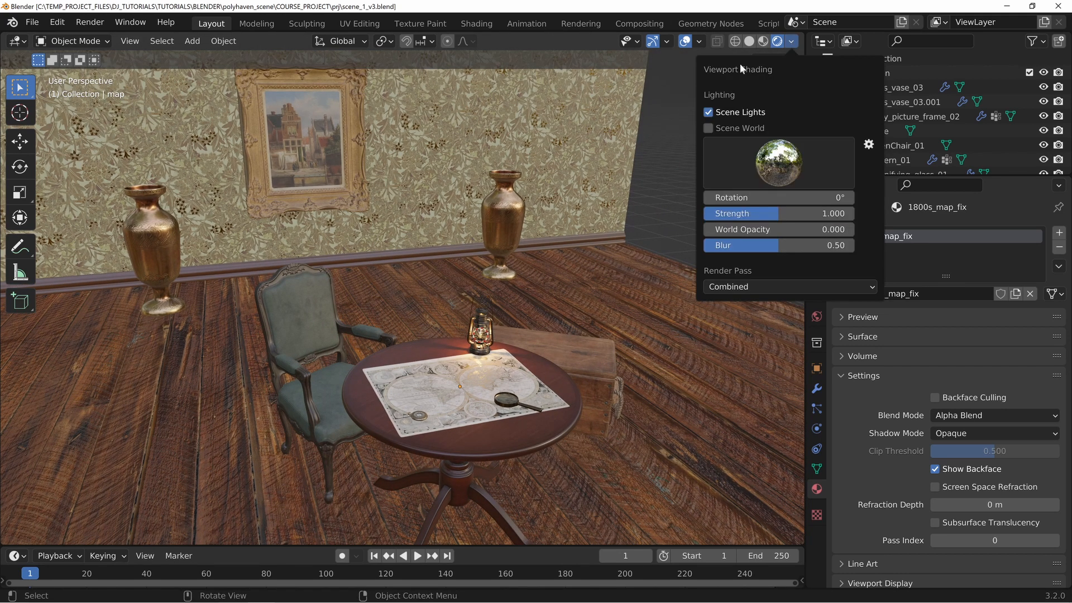
left_click(708, 128)
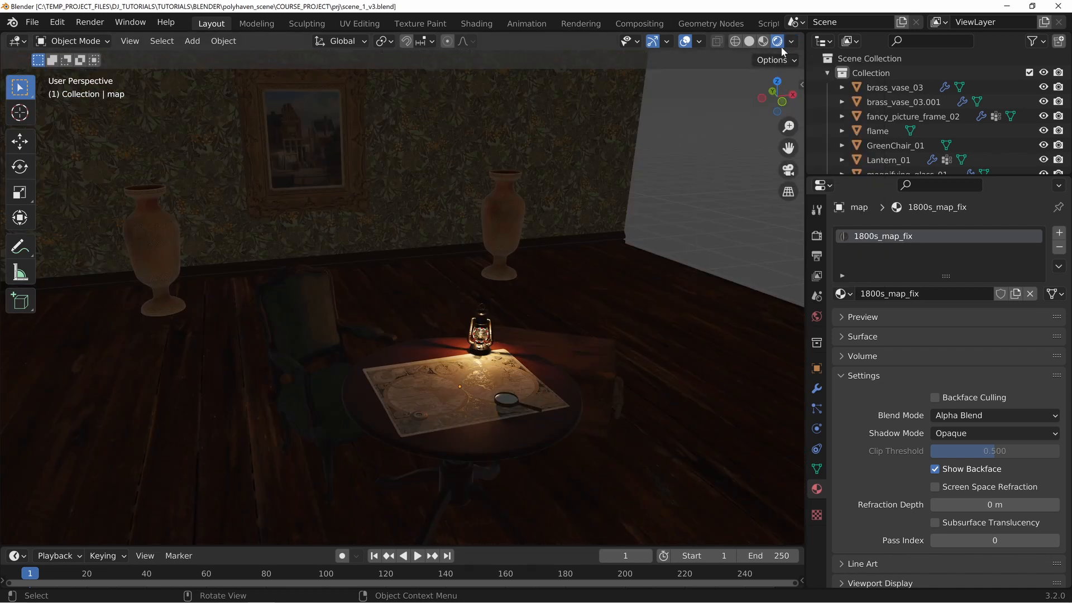
- Widen the properties area and assign an Environment Texture to the world background's color
middle_click_drag(552, 293, 467, 261)
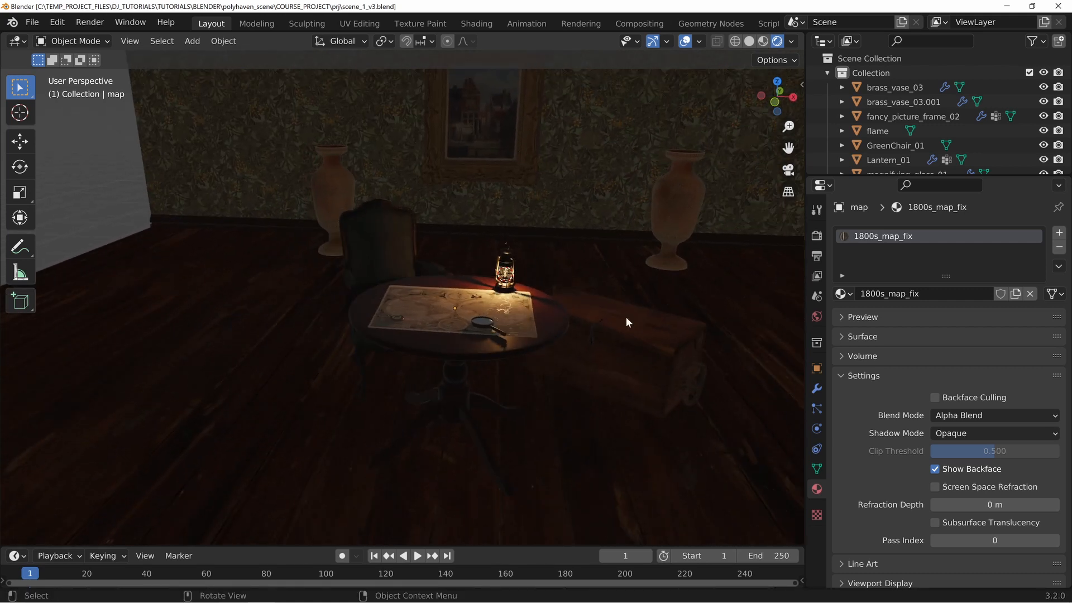
middle_click_drag(677, 278, 524, 287)
middle_click_drag(452, 276, 600, 271)
scroll(600, 271, "up", 4)
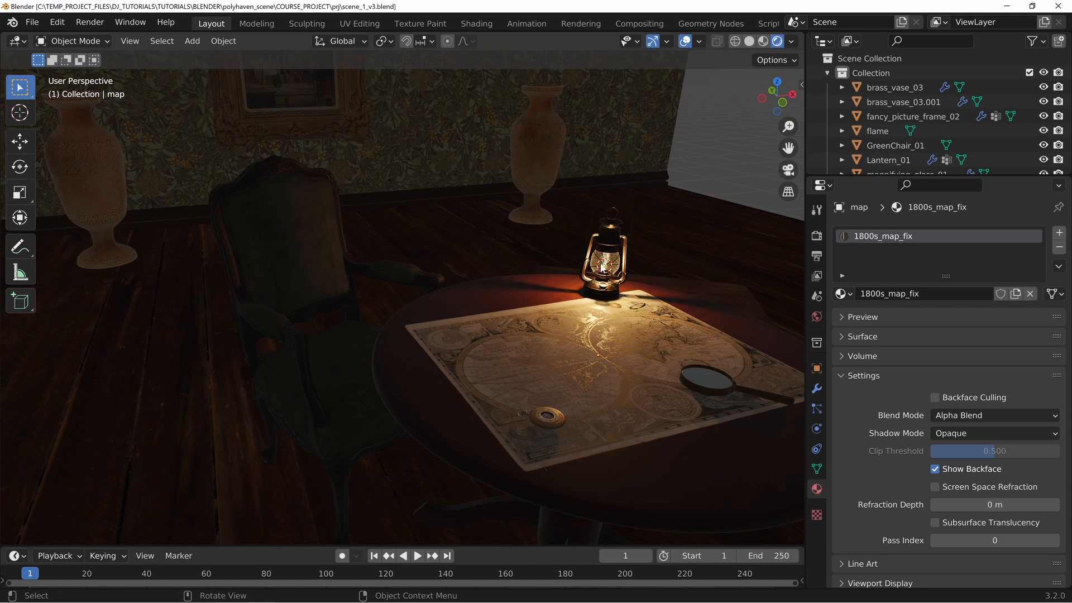
scroll(705, 313, "down", 5)
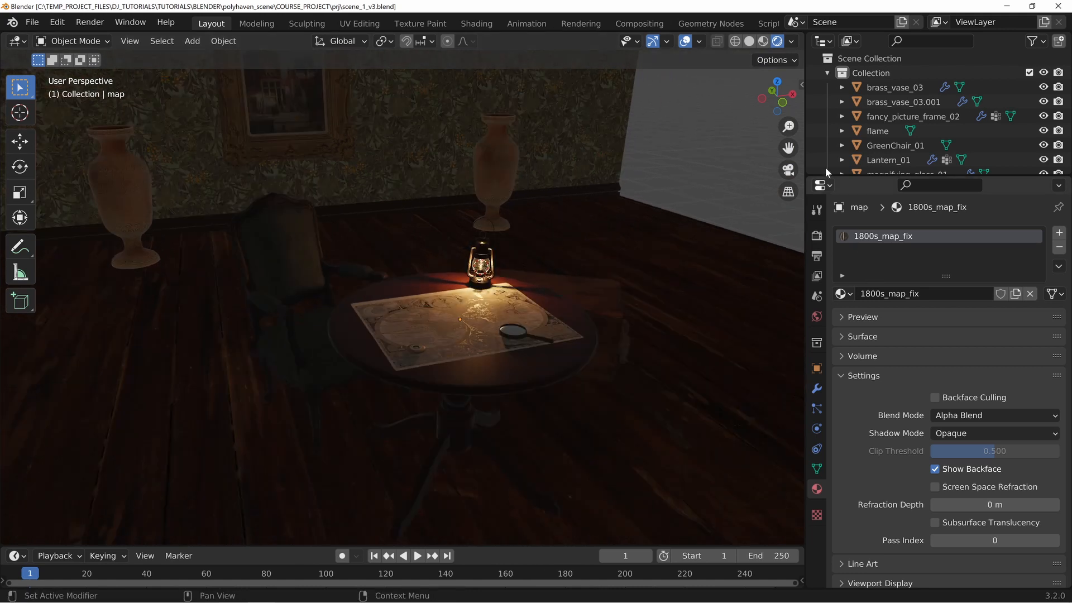
left_click(816, 317)
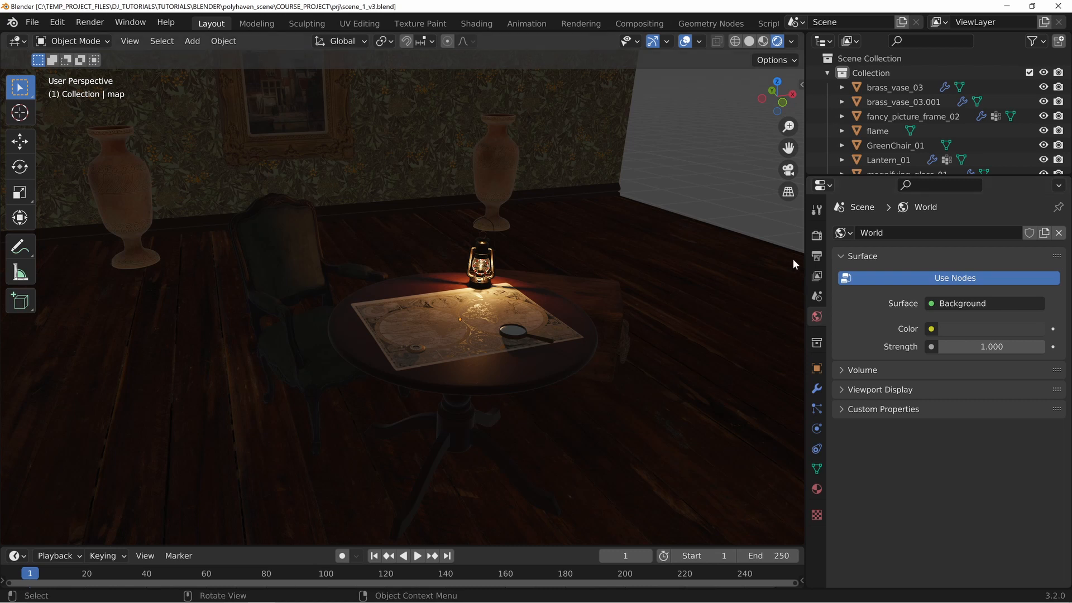
left_click_drag(805, 262, 623, 262)
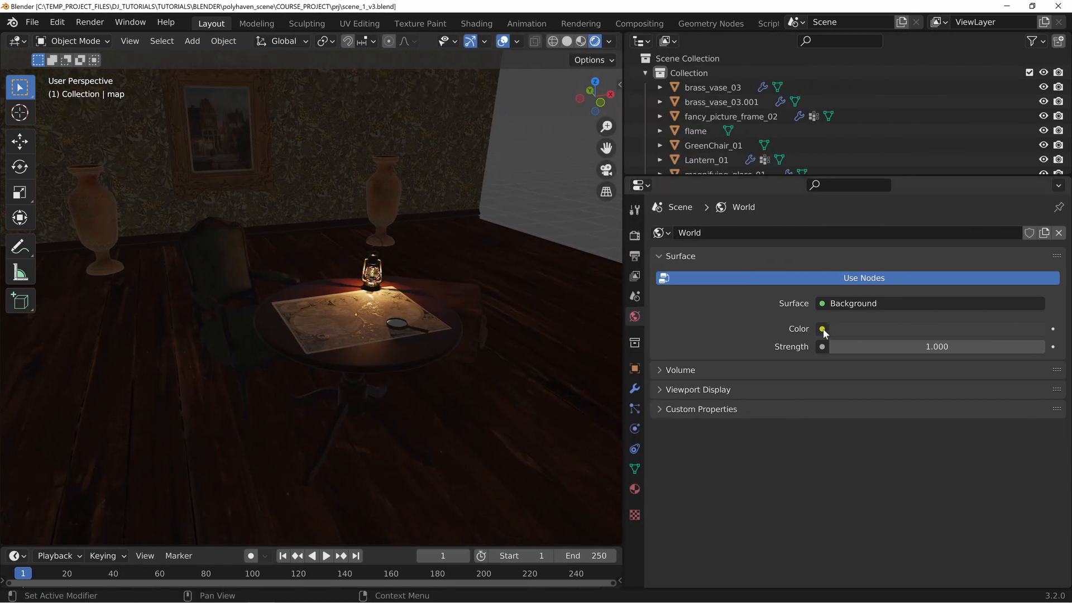
left_click(823, 329)
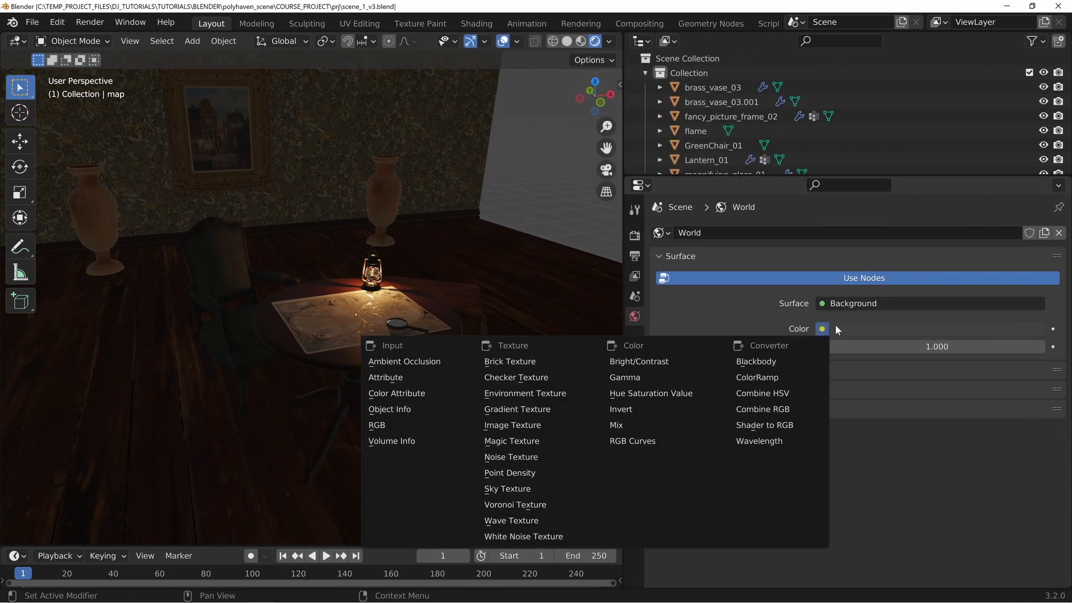
left_click(503, 394)
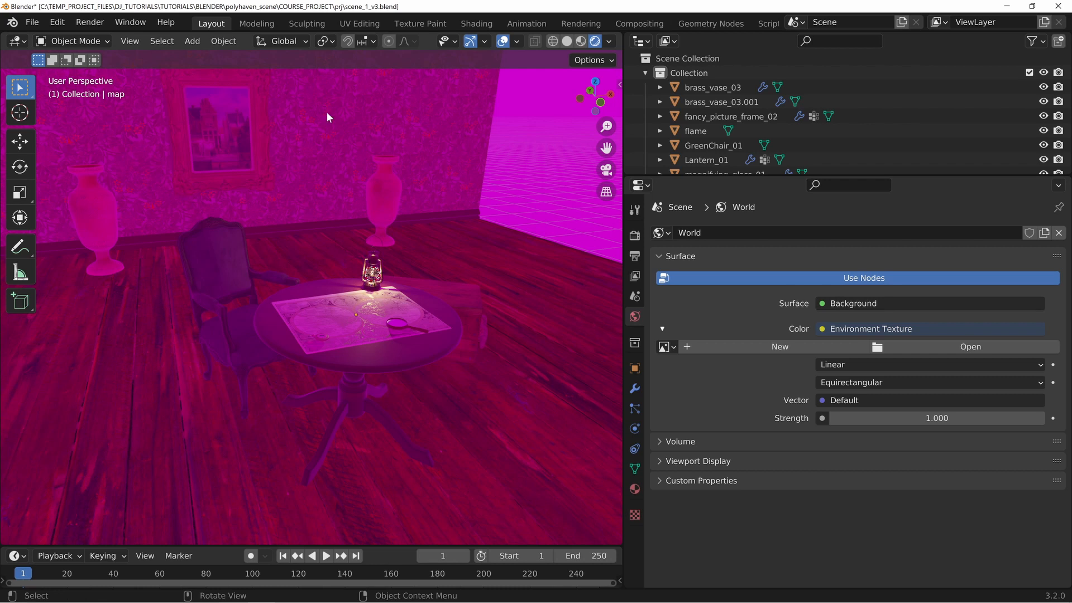
- Load theater_02_4k.exr from the assets\2D\hdri folder as the world's environment image
left_click(924, 345)
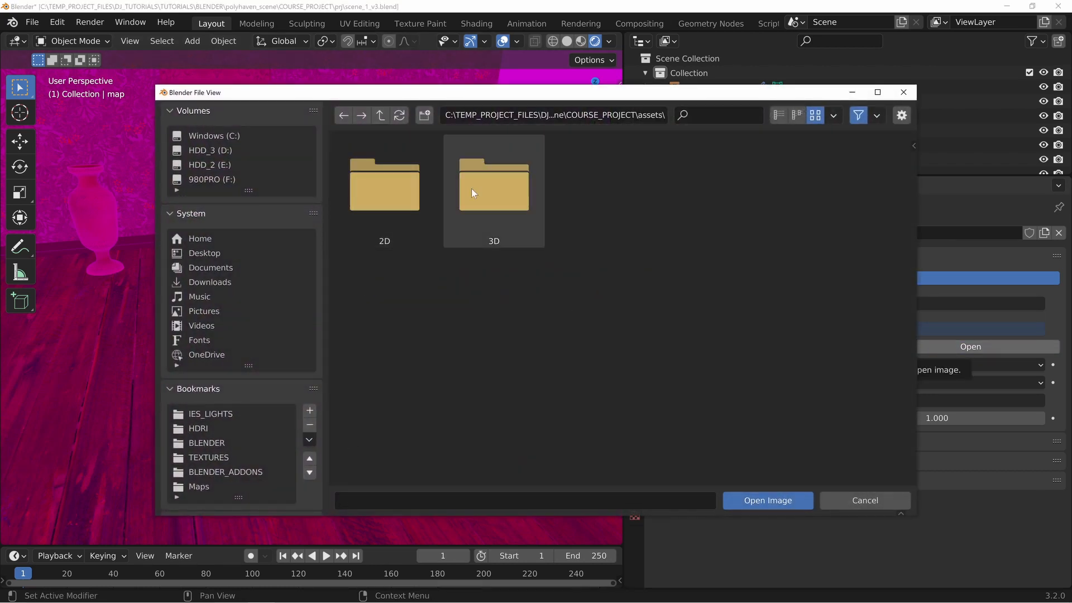
left_click(388, 186)
double_click(390, 186)
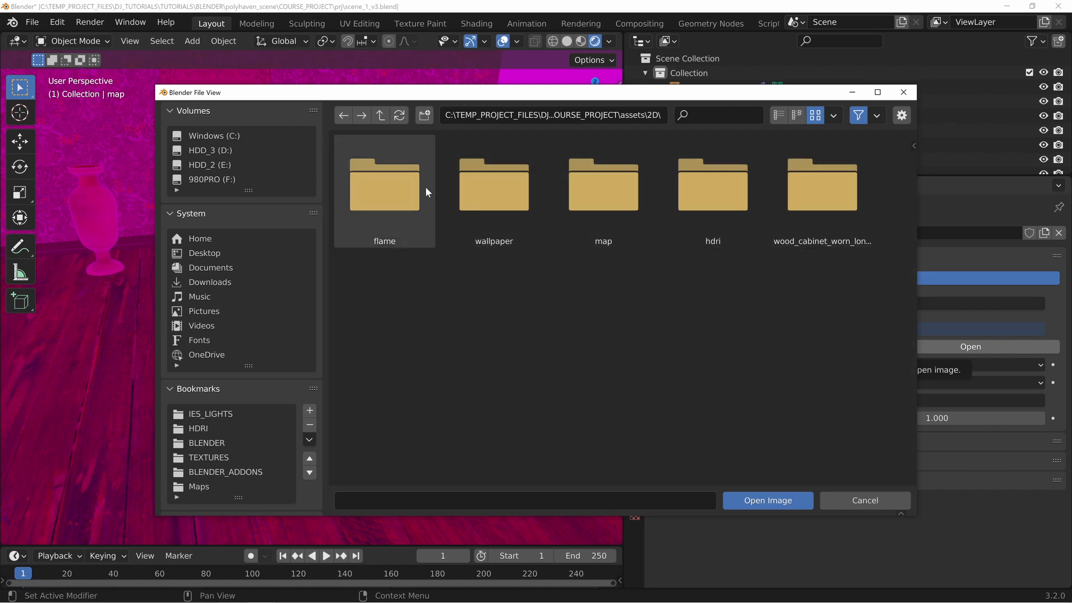
double_click(715, 179)
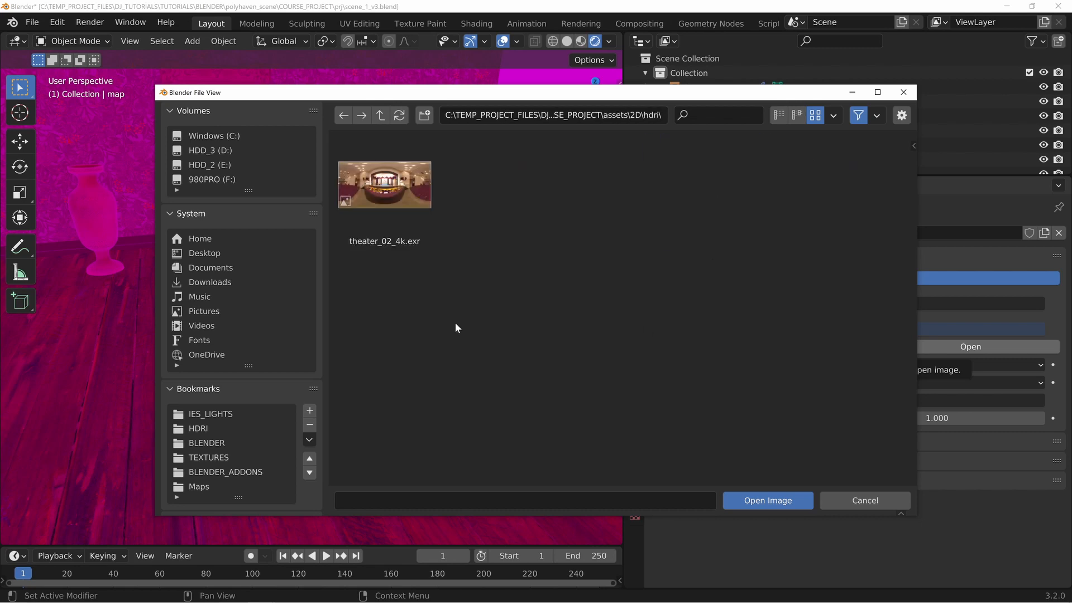
double_click(390, 201)
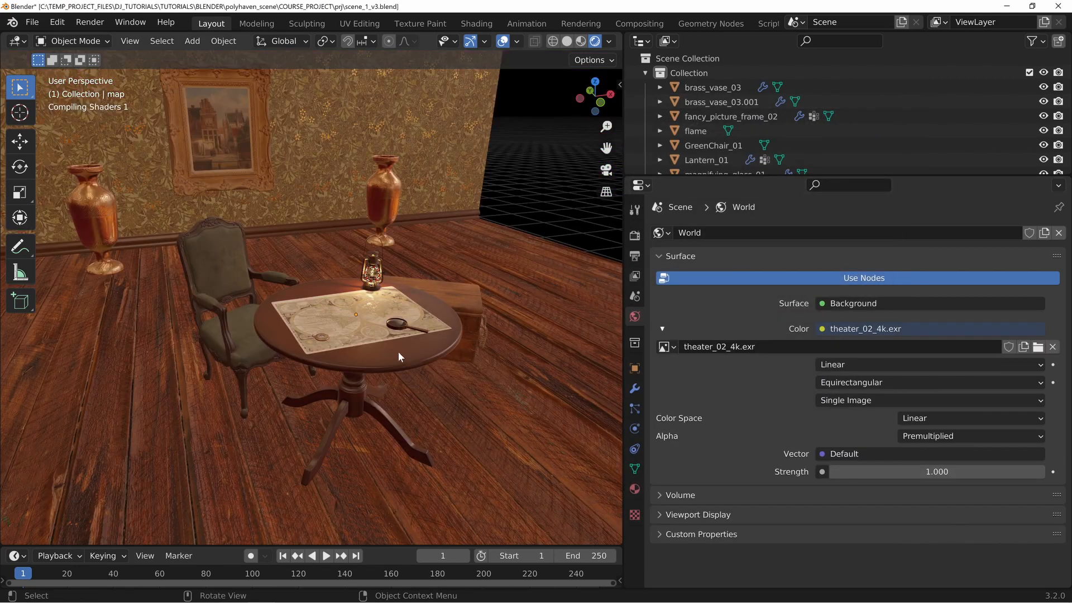
- Hide the theater backdrop by enabling Transparent in the Film render settings
middle_click_drag(460, 301, 453, 299)
scroll(389, 290, "down", 6)
middle_click_drag(322, 253, 476, 166)
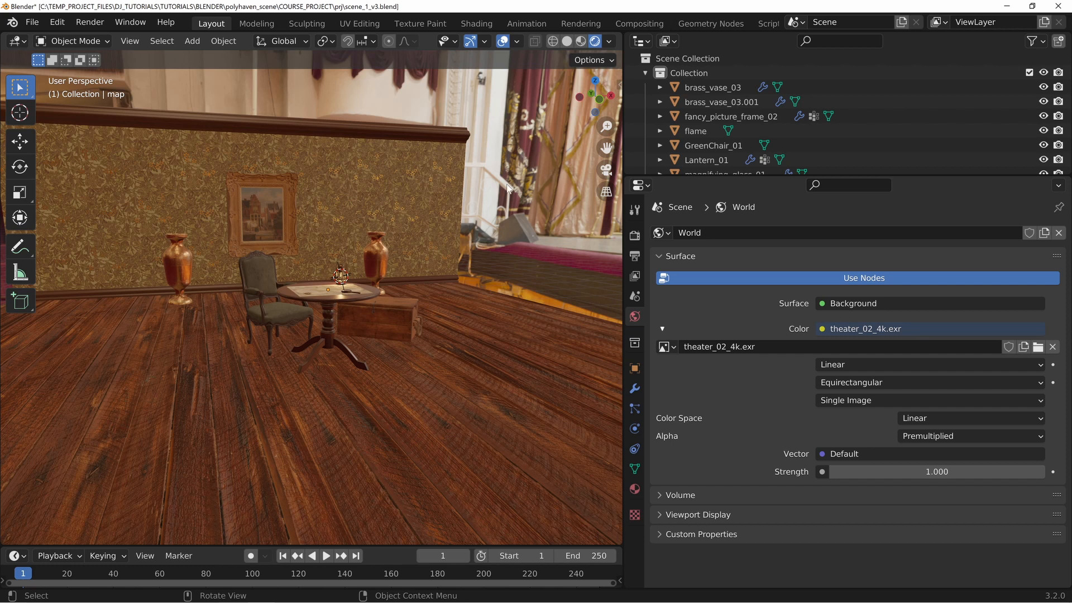
middle_click_drag(503, 214, 454, 248)
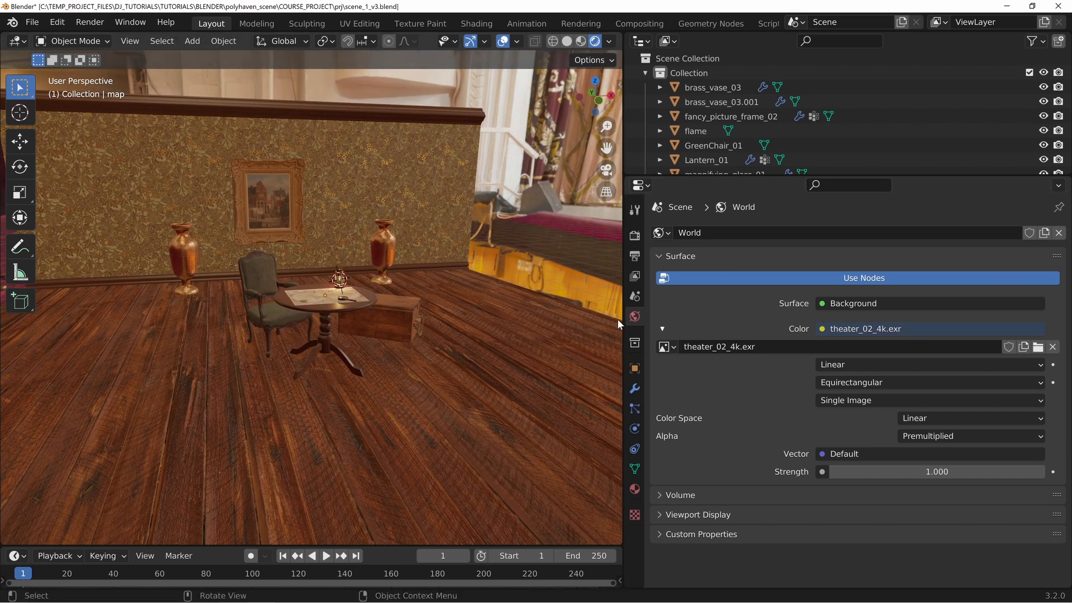
left_click(635, 237)
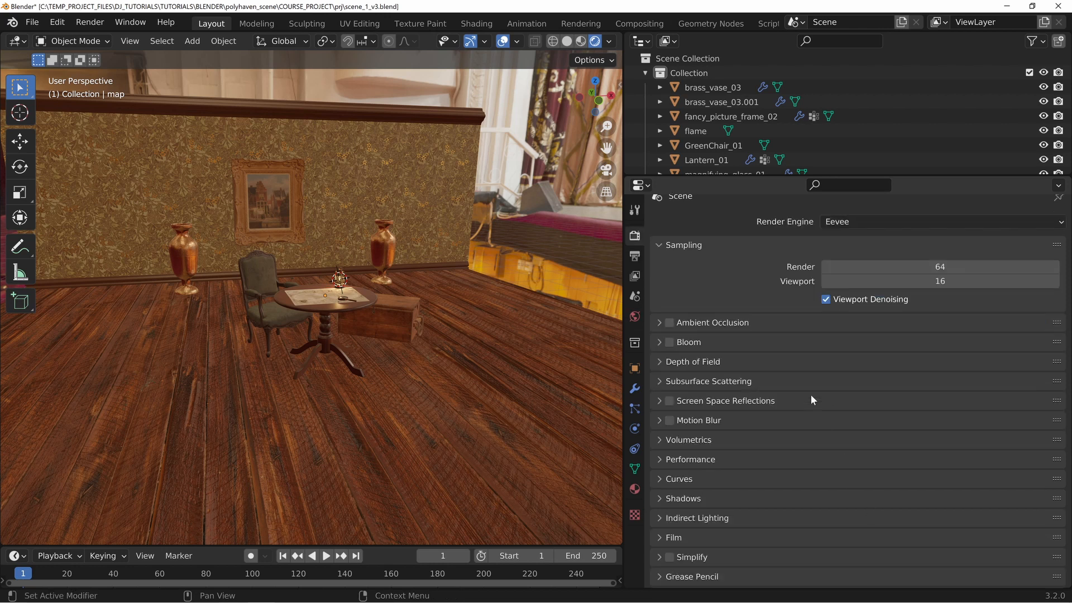
left_click(661, 499)
scroll(764, 463, "down", 2)
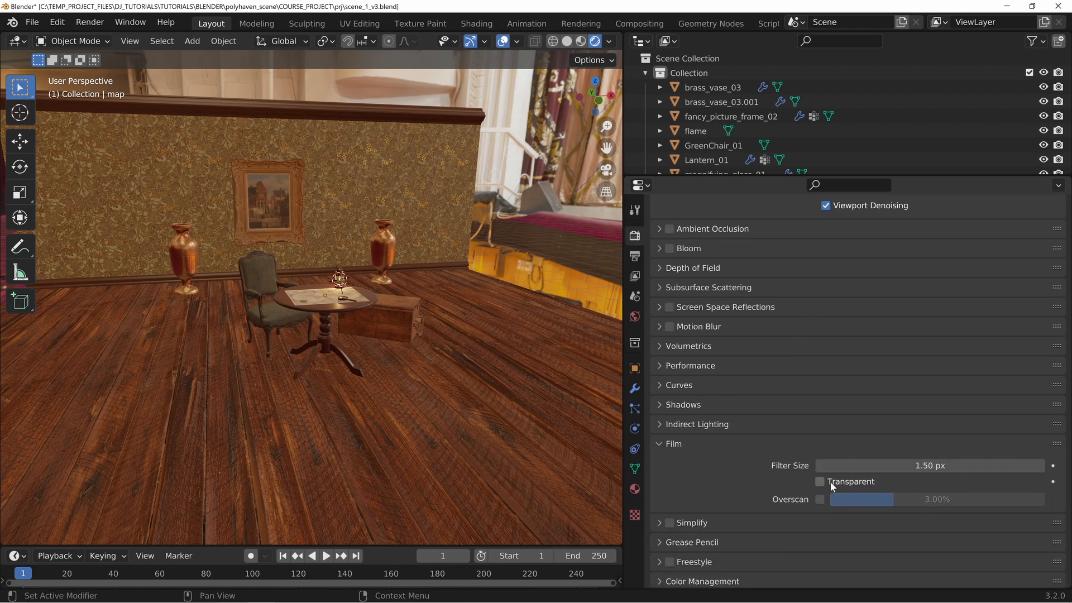
left_click(821, 481)
- Examine how the HDRI lights the vases, wallpaper and furniture from several angles around the room
middle_click_drag(306, 358, 359, 342)
middle_click_drag(446, 231, 383, 243)
scroll(374, 240, "up", 4)
middle_click_drag(363, 231, 352, 256, "shift")
middle_click_drag(427, 226, 373, 259, "shift")
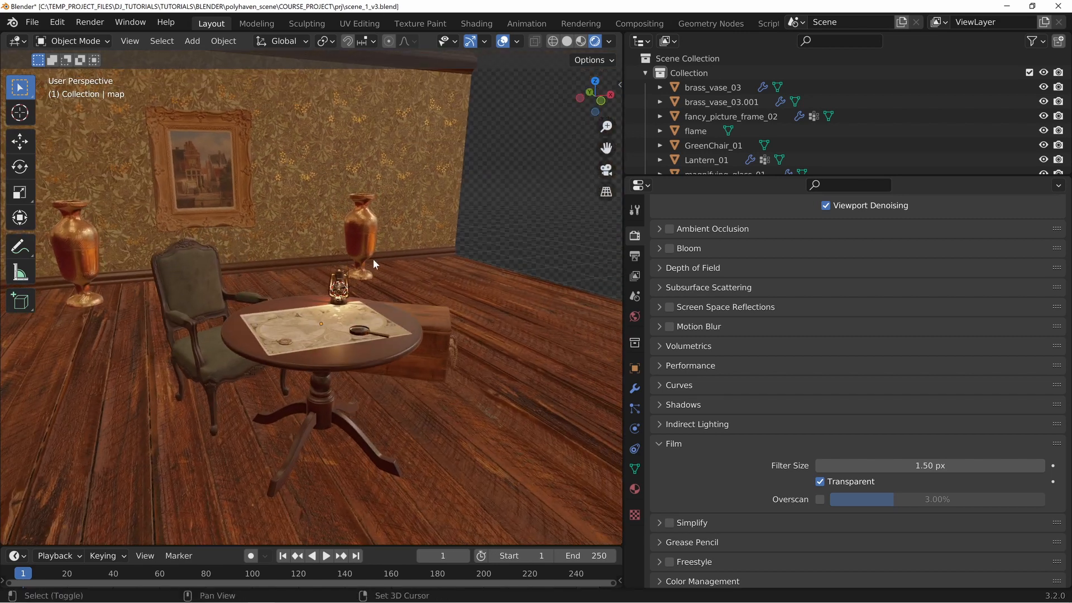
middle_click_drag(261, 135, 368, 225)
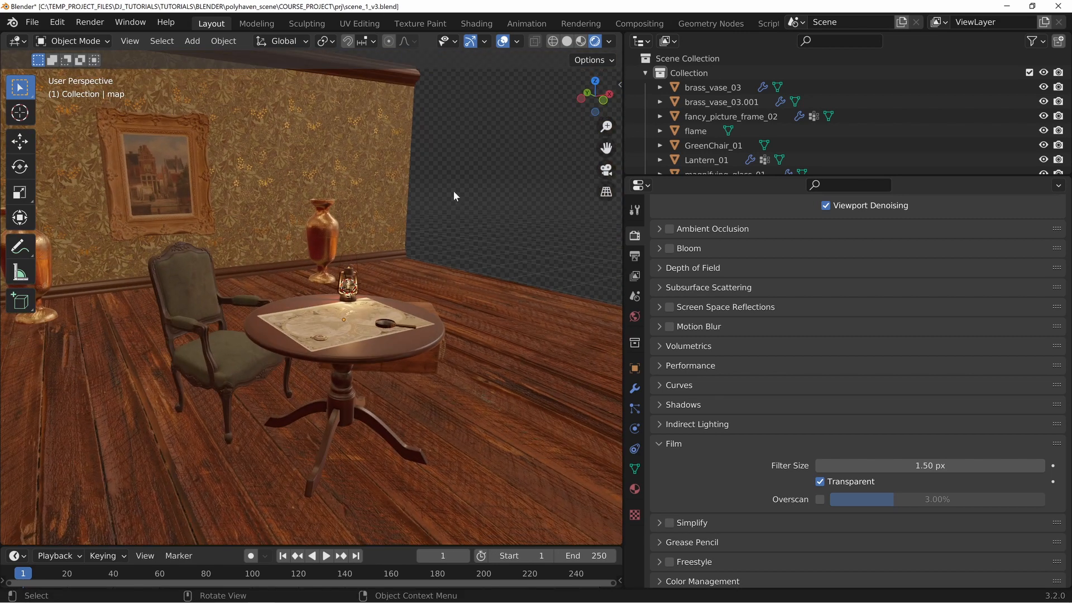
middle_click_drag(453, 195, 204, 165)
middle_click_drag(294, 211, 372, 158)
middle_click_drag(368, 256, 371, 265)
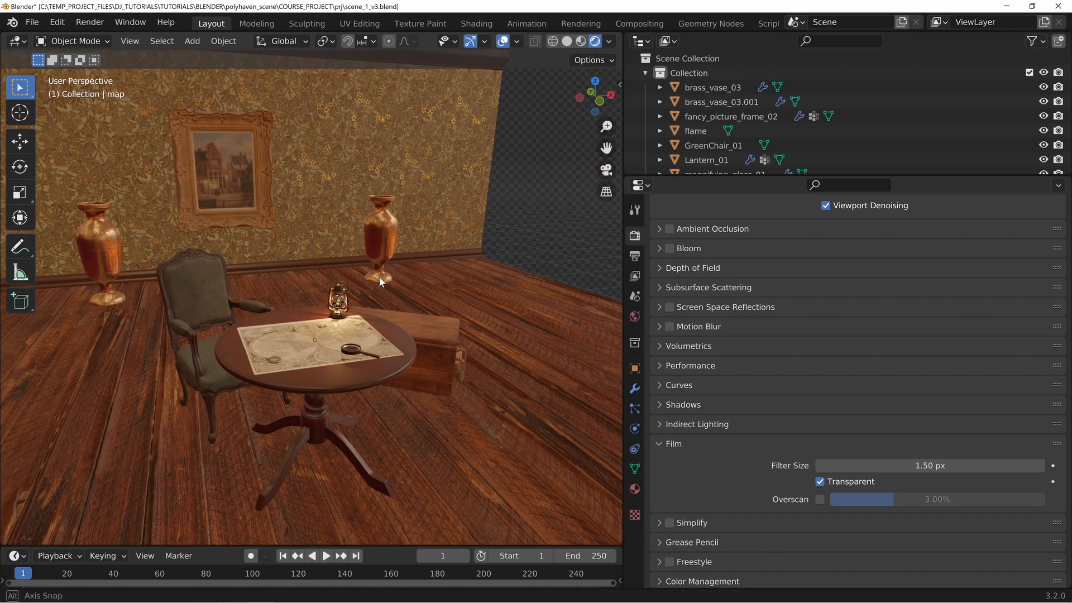
- Inspect the HDRI lighting and reflections up close on the tabletop map, lantern and magnifying glass
middle_click_drag(350, 130, 346, 186)
middle_click_drag(320, 376, 419, 295, "shift")
scroll(421, 299, "up", 5)
middle_click_drag(372, 349, 429, 160)
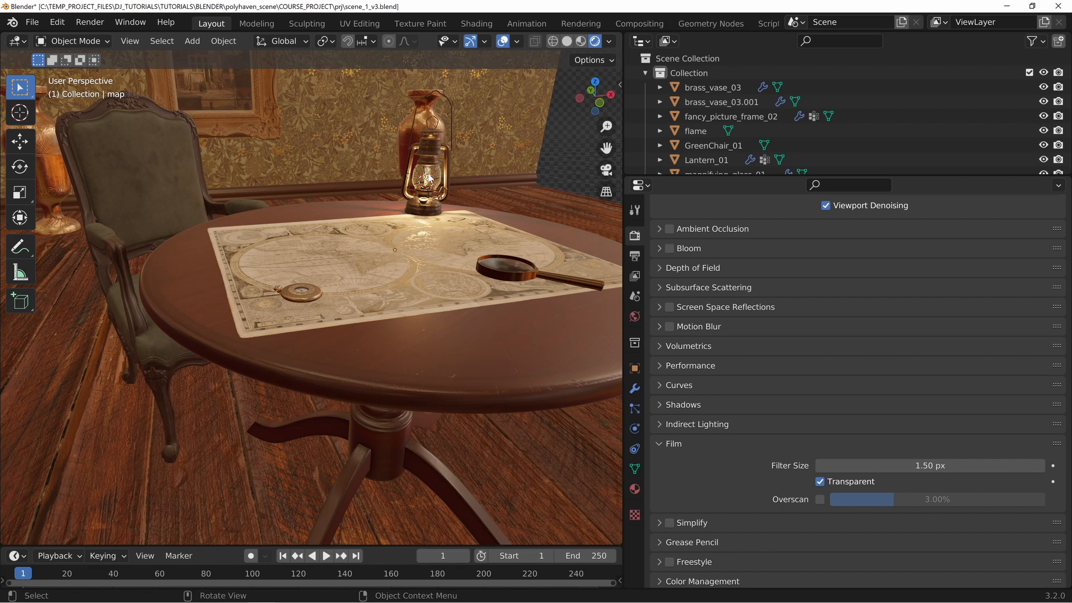
middle_click_drag(454, 206, 363, 131)
middle_click_drag(392, 189, 422, 240)
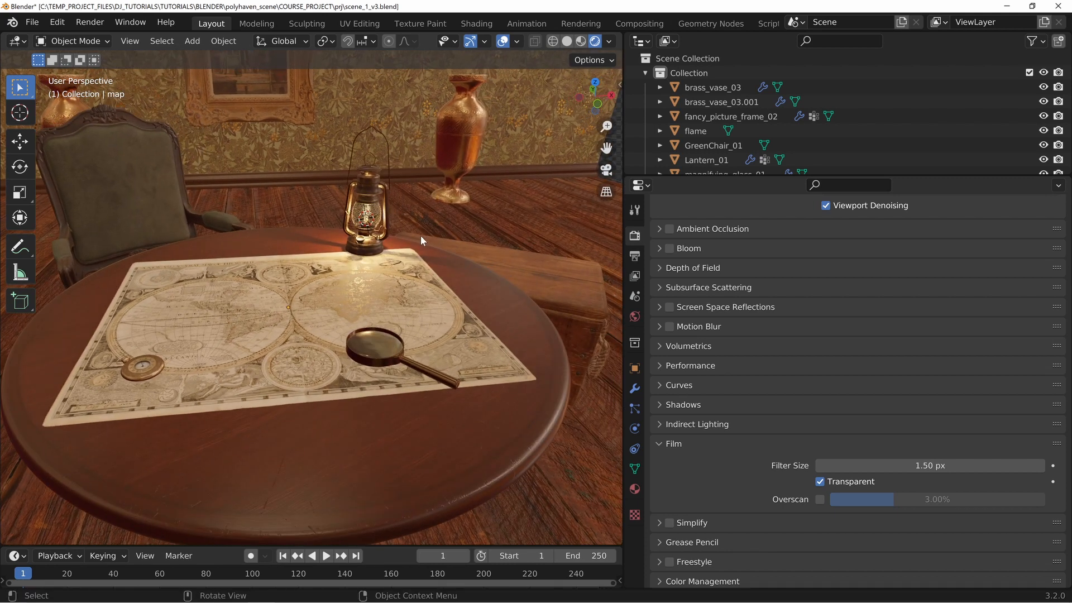
scroll(422, 240, "up", 3)
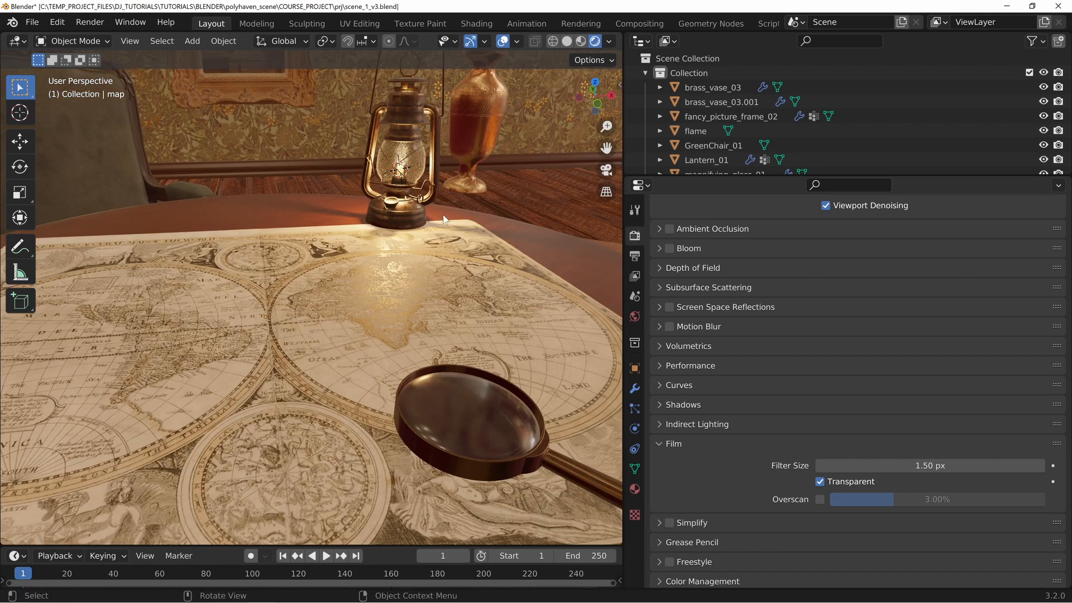
scroll(443, 215, "down", 6)
middle_click_drag(397, 259, 263, 193)
middle_click_drag(391, 188, 234, 189)
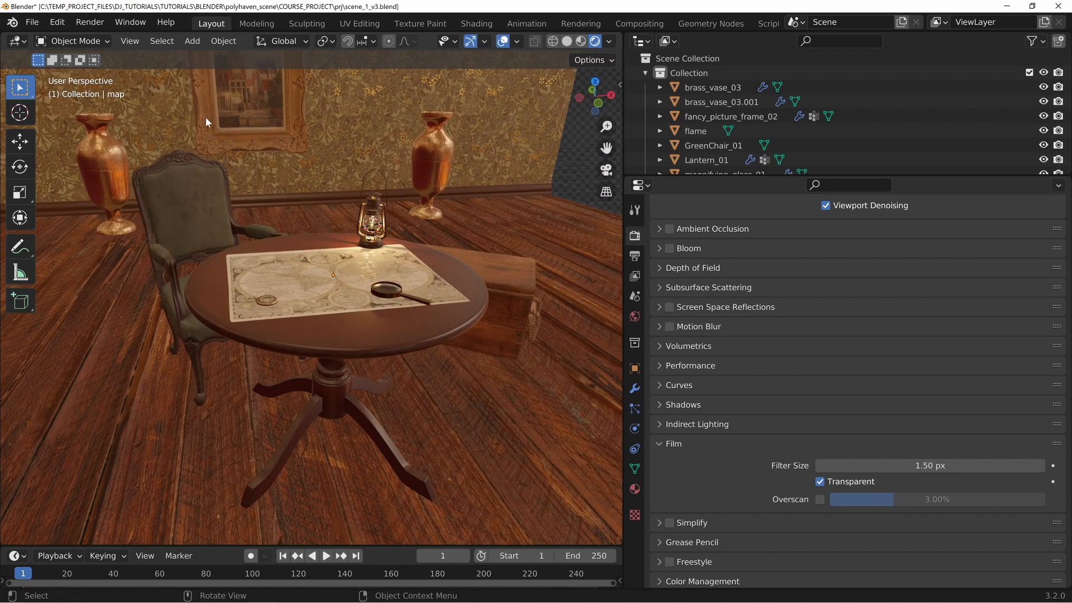
middle_click_drag(343, 215, 446, 201)
- Set the world background's strength to 0.1
left_click(635, 316)
left_click(896, 472)
type("0.1")
key("Return")
- Examine the dimmed room from several angles to judge the lantern's glow against the ambient light
middle_click_drag(437, 378, 512, 362)
middle_click_drag(514, 209, 408, 192)
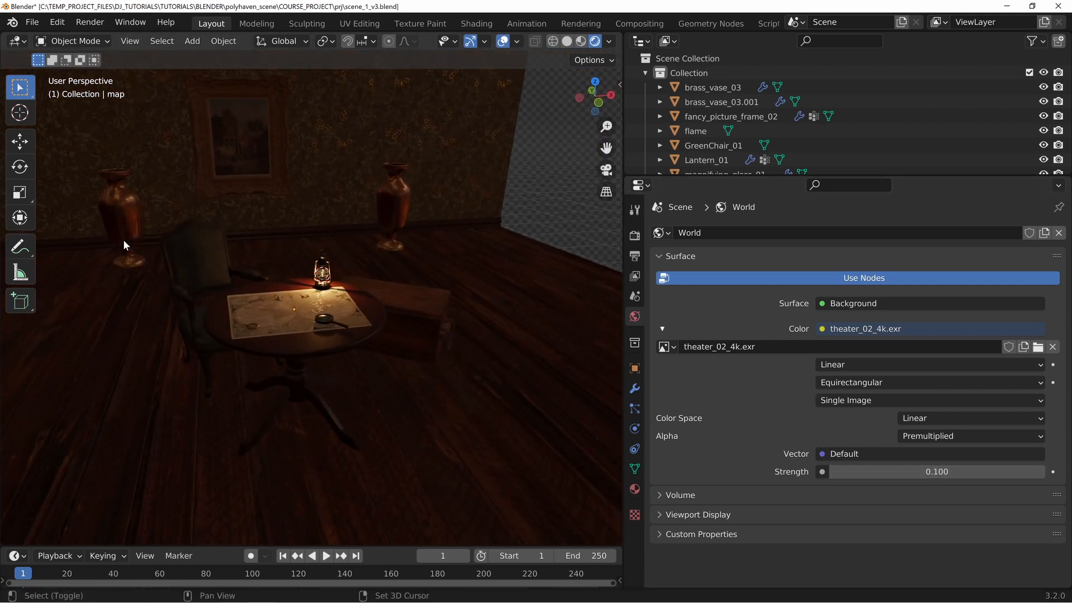
middle_click_drag(123, 240, 384, 255, "shift")
middle_click_drag(504, 300, 363, 249)
middle_click_drag(414, 306, 444, 316)
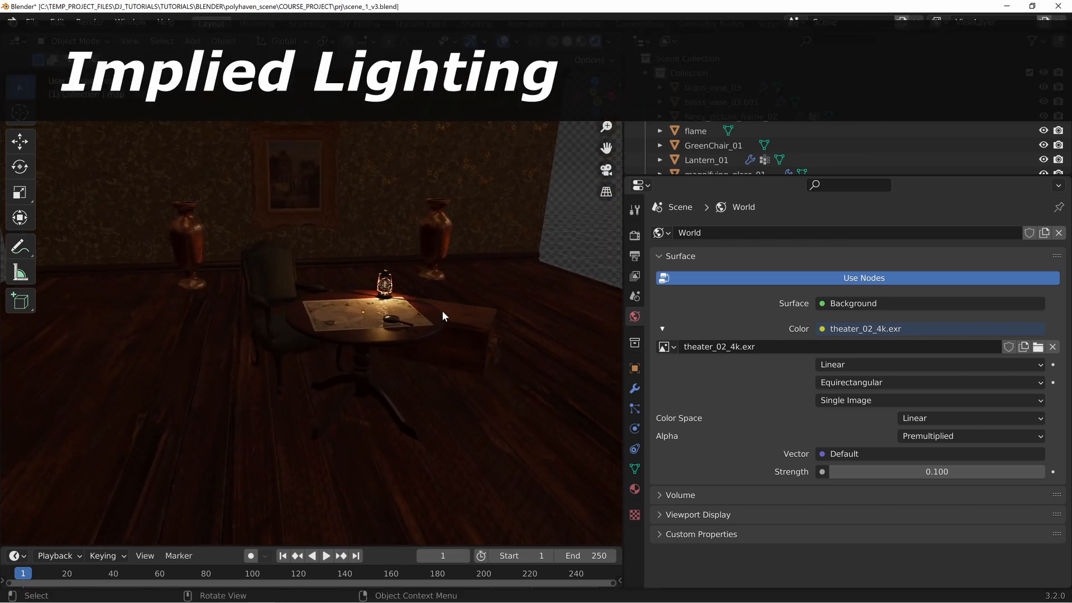
mouse_move(351, 287)
middle_mouse_down()
mouse_move(335, 283)
mouse_move(358, 289)
mouse_move(350, 296)
middle_mouse_up()
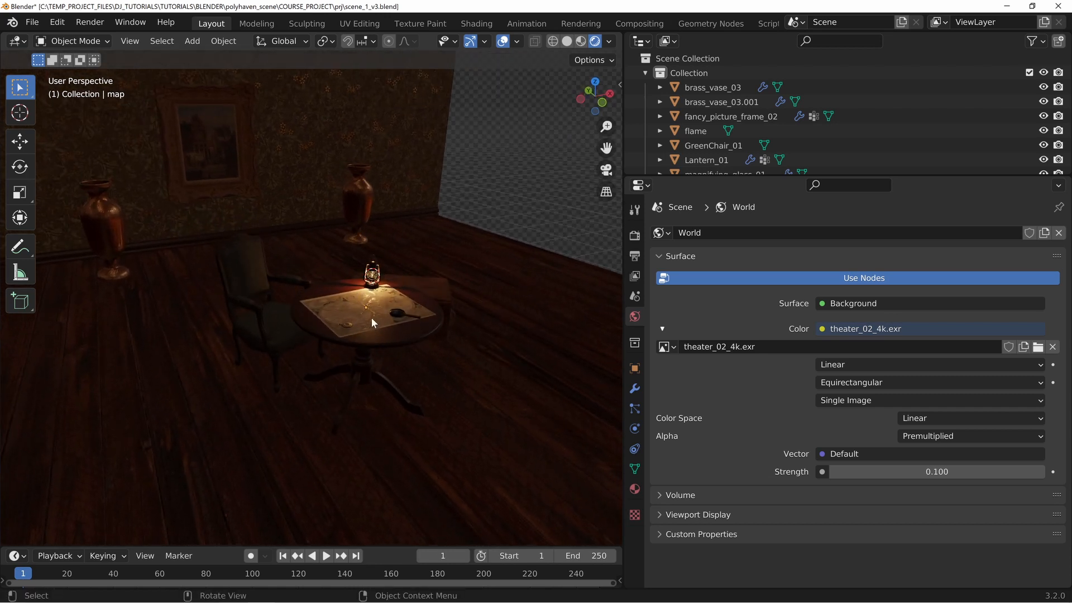
middle_click_drag(469, 319, 301, 319)
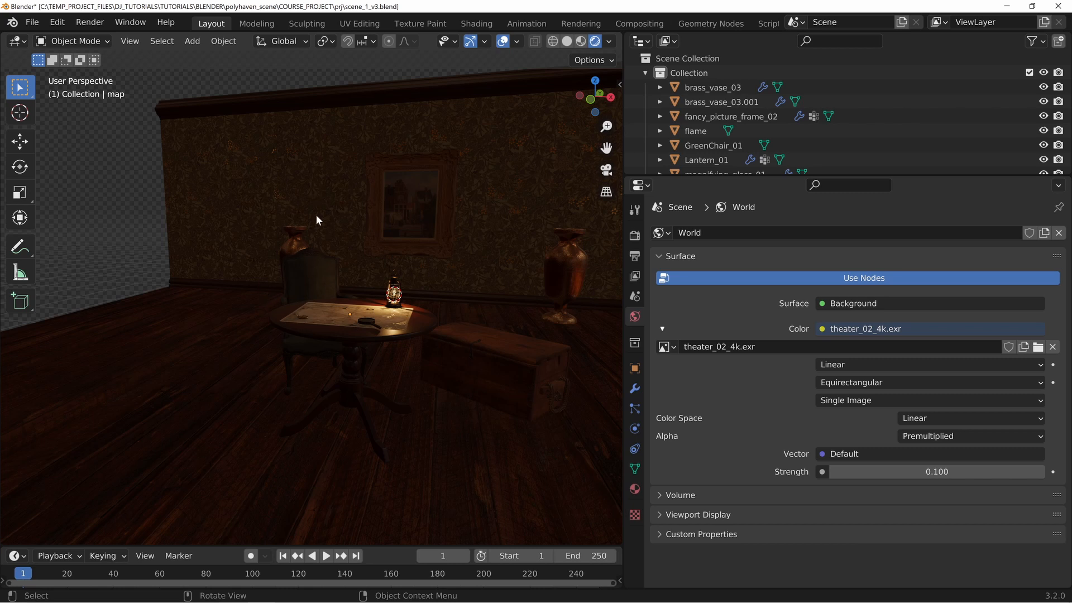
middle_click_drag(316, 220, 292, 289)
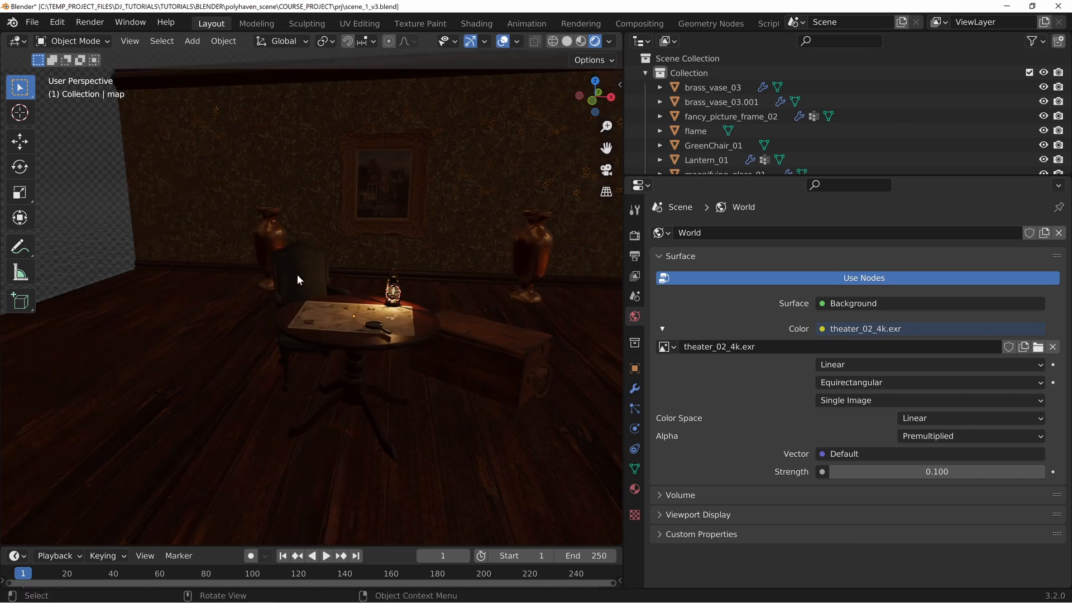
- Inspect the dimmed room and the lantern-lit table from the side and up close
middle_click_drag(445, 286, 339, 273)
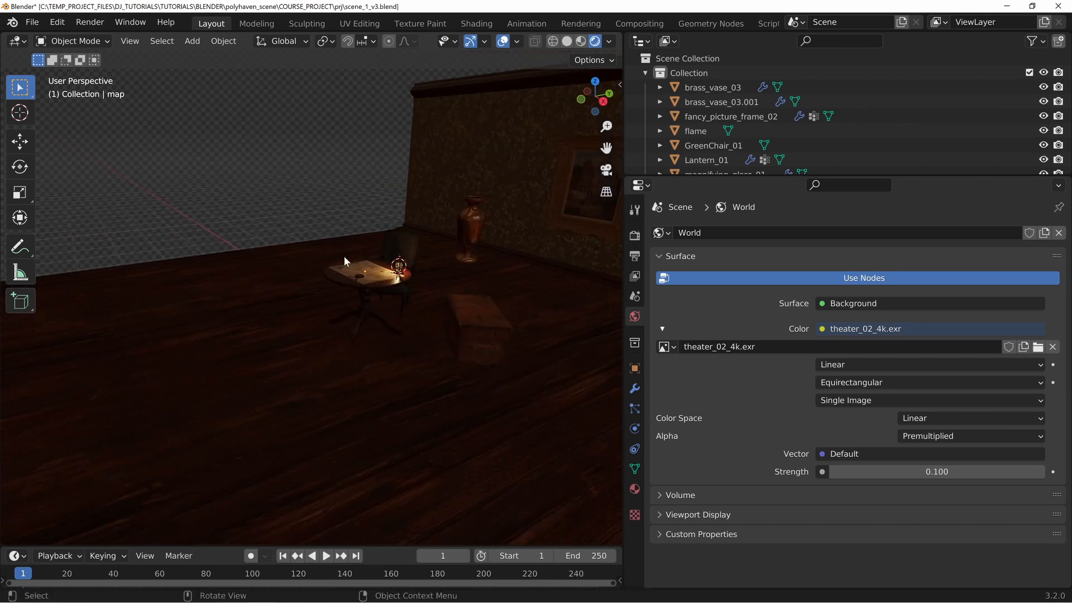
scroll(407, 321, "up", 4)
middle_click_drag(438, 250, 319, 281, "shift")
middle_click_drag(319, 280, 365, 267)
scroll(449, 239, "up", 3)
middle_click_drag(449, 241, 335, 209)
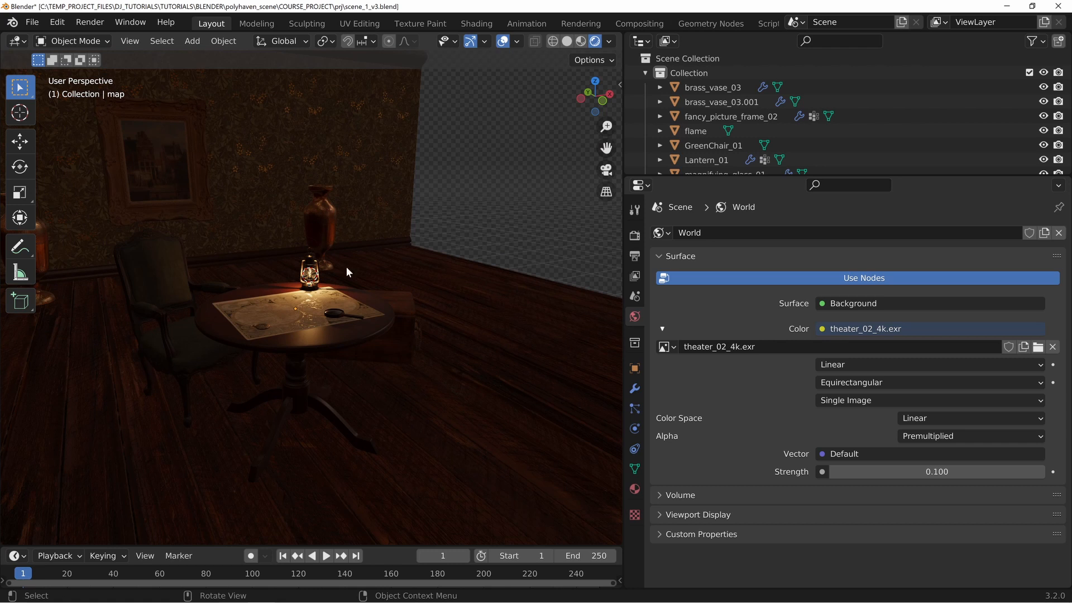
- Re-enter 0.1 as the world background's strength
mouse_move(936, 472)
left_mouse_down()
mouse_move(972, 471)
mouse_move(940, 472)
left_mouse_up()
left_click(938, 472)
type(".1")
key("Return")
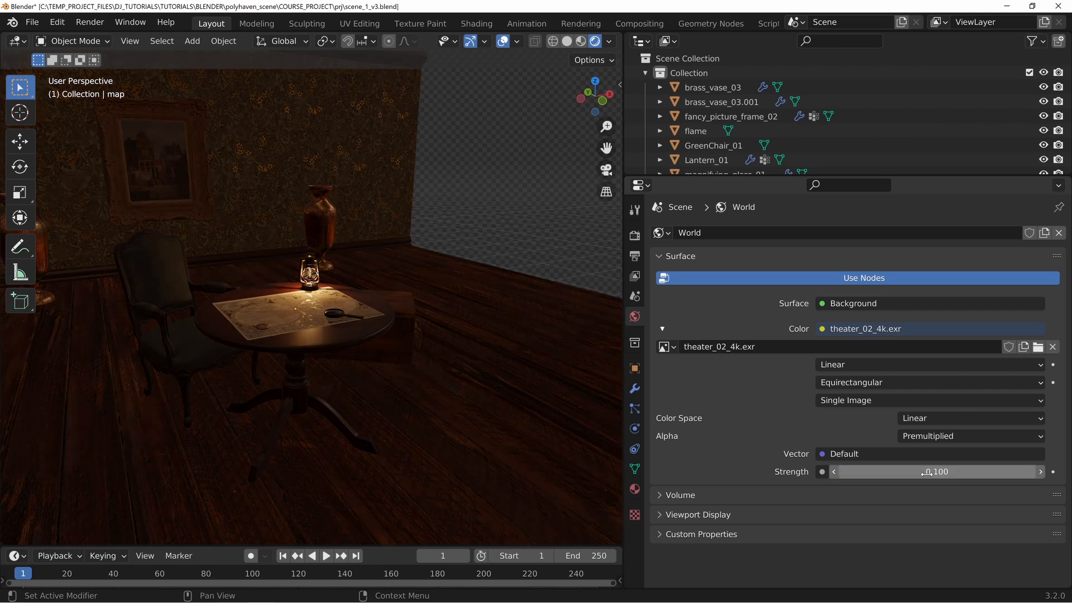
- Examine the lantern's light on the map, table and chair against the dark room in wide and close views
middle_click_drag(345, 327, 299, 289)
scroll(300, 289, "down", 3)
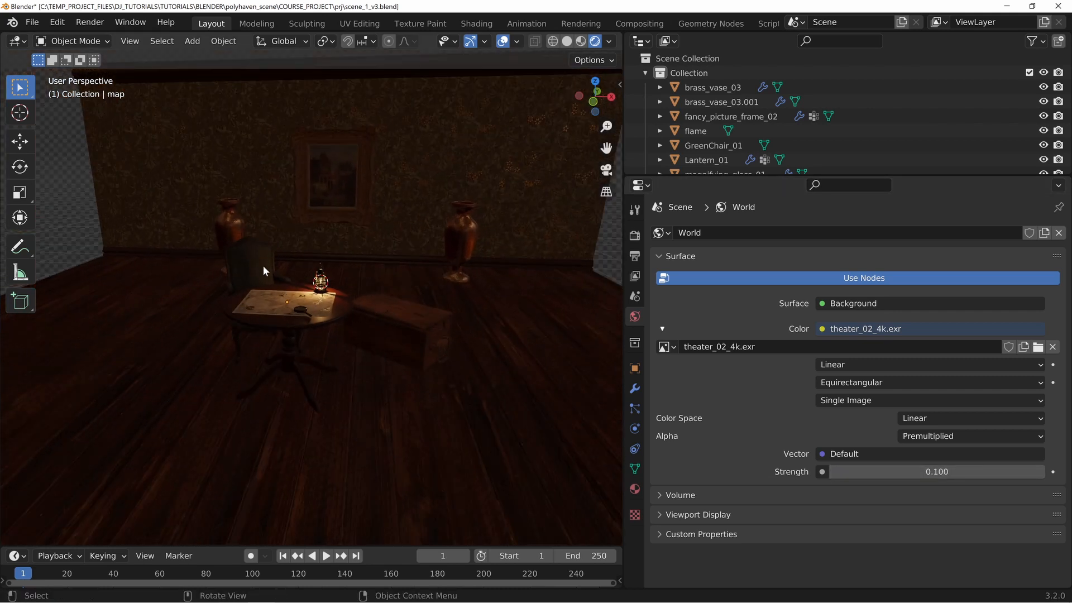
middle_click_drag(259, 343, 216, 316)
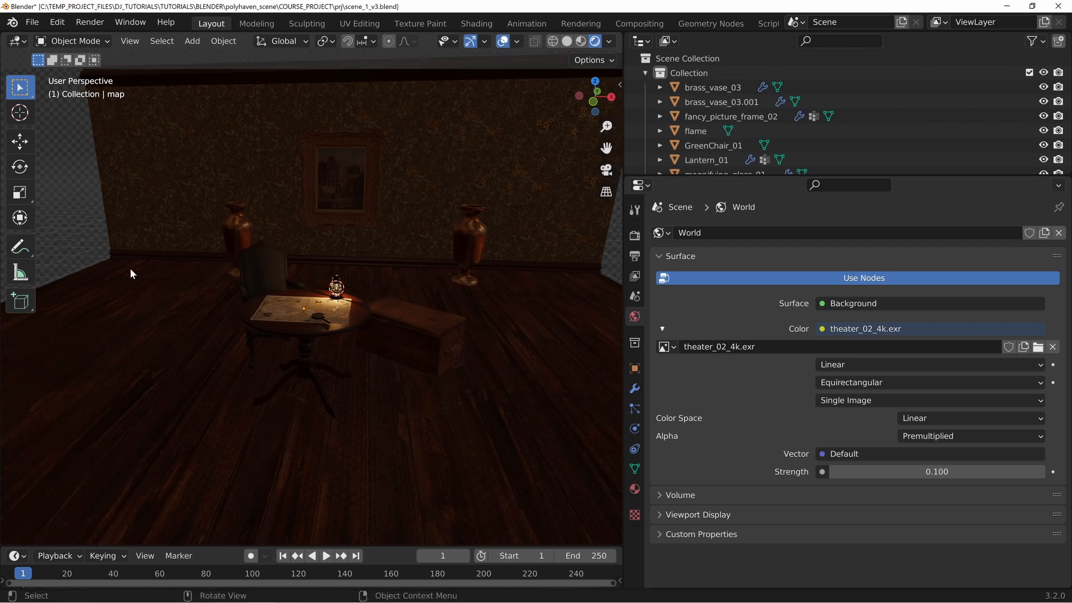
middle_click_drag(283, 310, 309, 357)
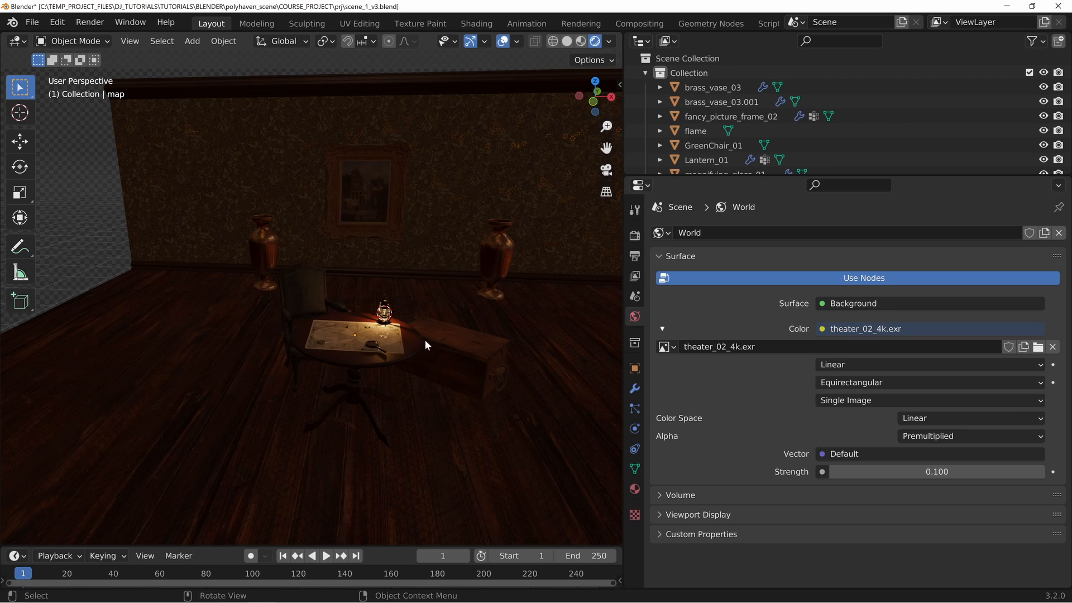
scroll(313, 346, "up", 3)
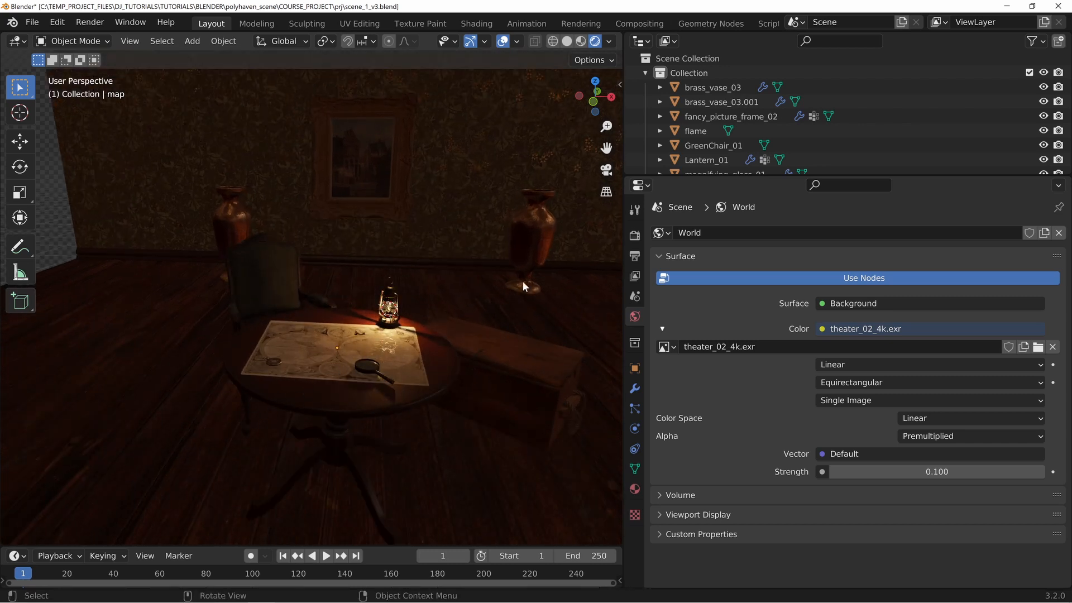
middle_click_drag(475, 399, 303, 254)
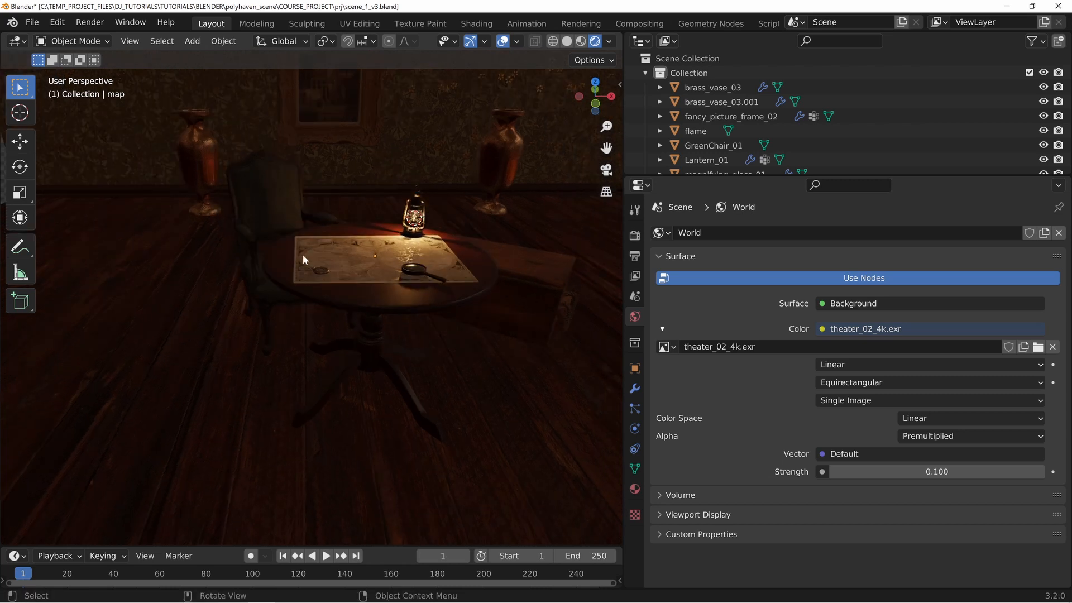
scroll(414, 320, "up", 2)
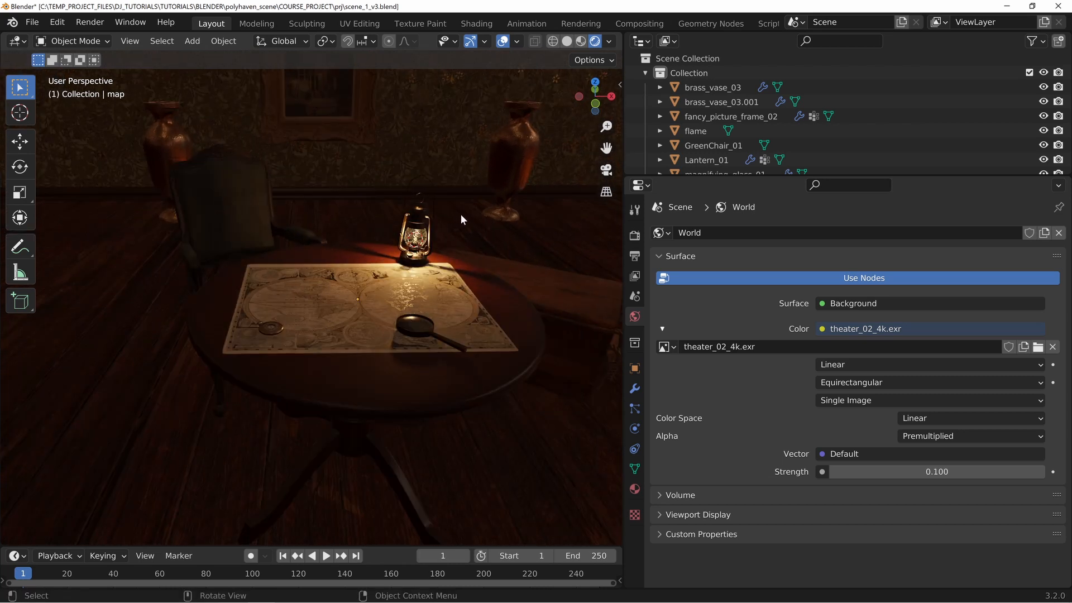
middle_click_drag(407, 273, 334, 291, "shift")
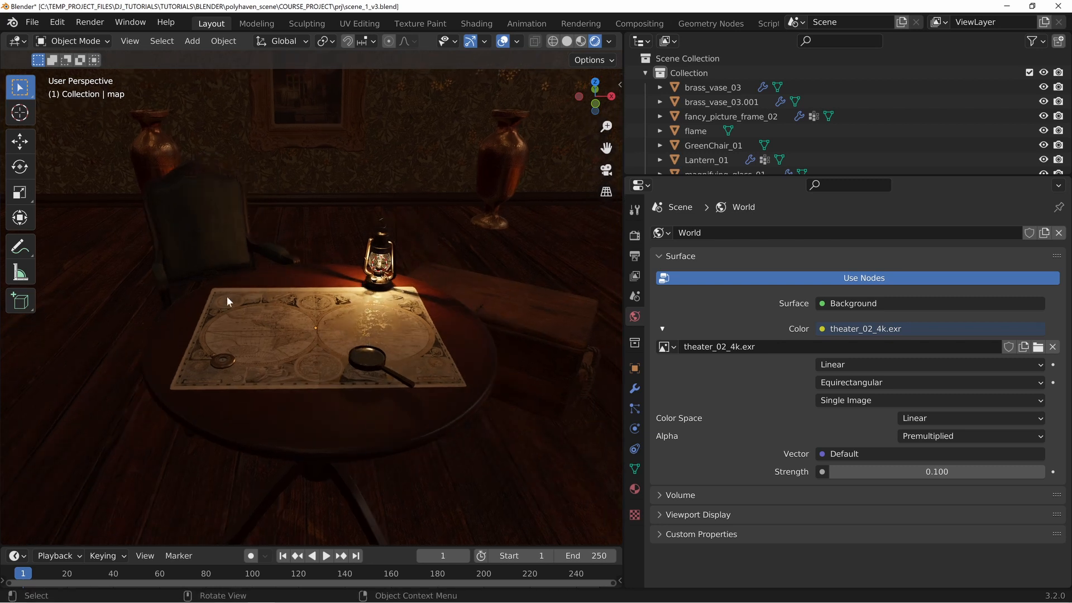
middle_click_drag(409, 248, 403, 294)
scroll(462, 290, "up", 3)
middle_click_drag(502, 255, 297, 286, "shift")
scroll(301, 278, "up", 1)
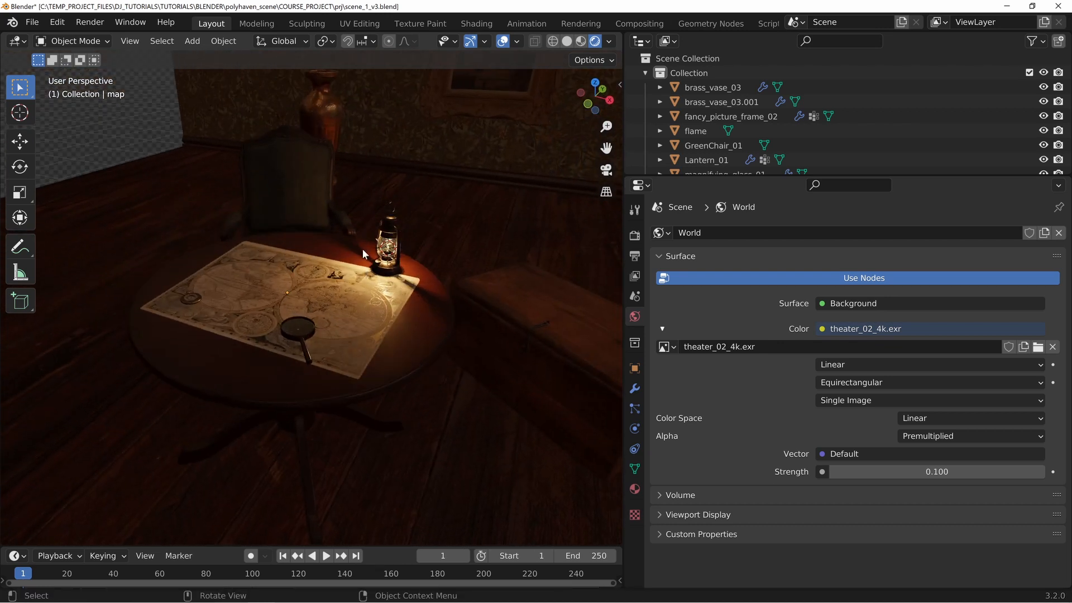
scroll(343, 364, "down", 6)
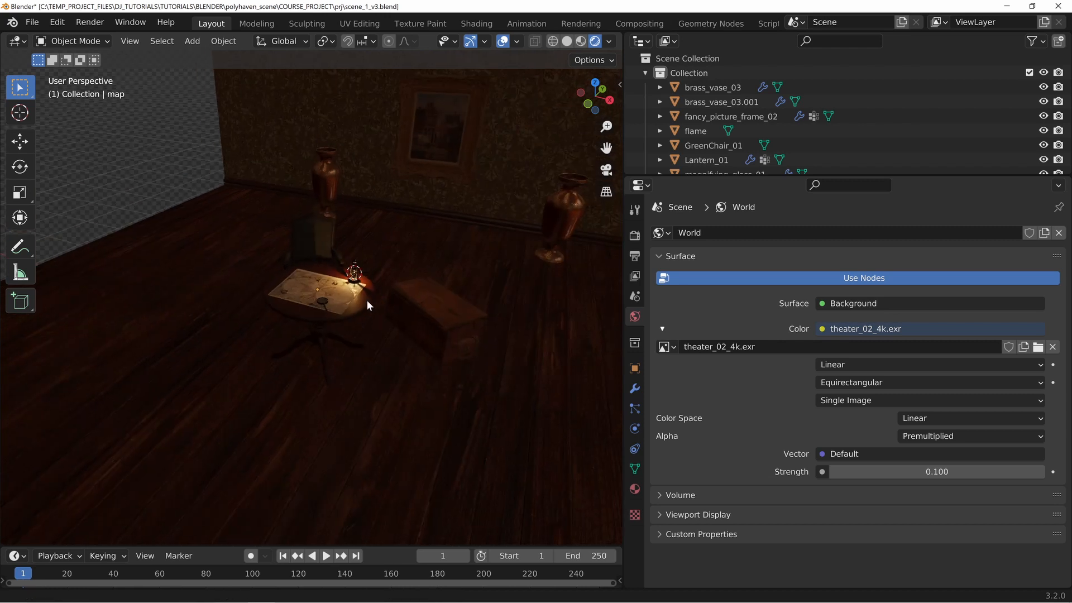
- Reset the 3D cursor to the world origin and add an area light there
key("shift+c")
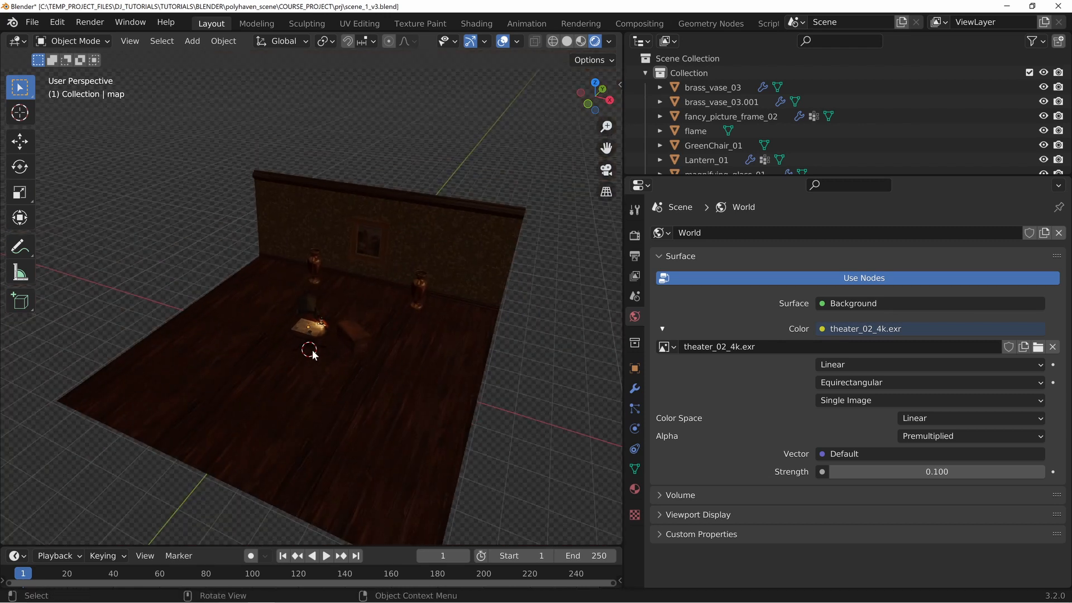
scroll(335, 351, "up", 3)
middle_click_drag(362, 351, 316, 276)
key("shift+a")
mouse_move(316, 275)
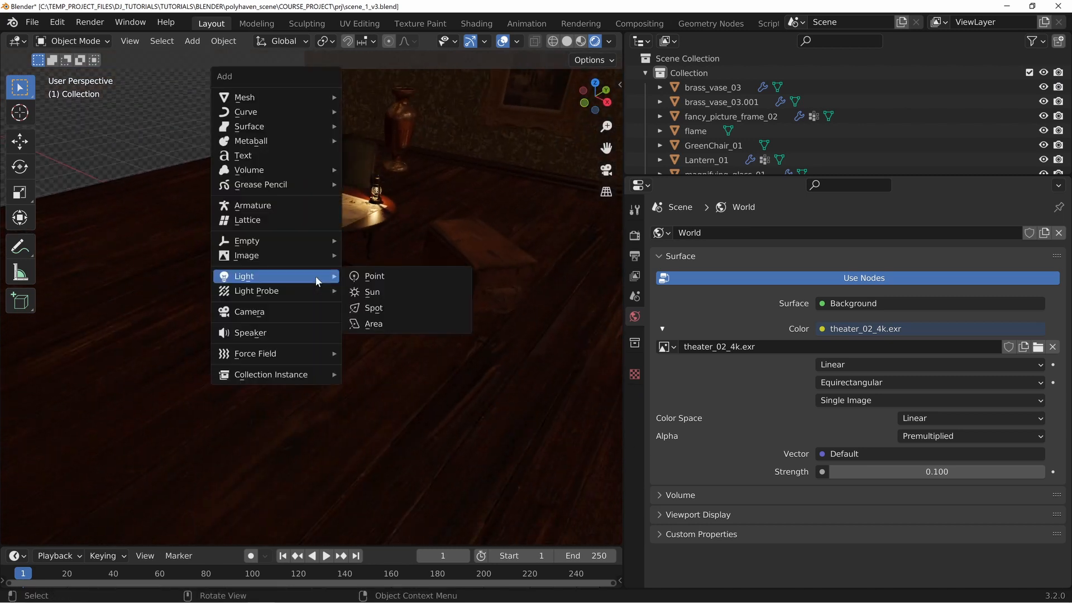
left_click(373, 325)
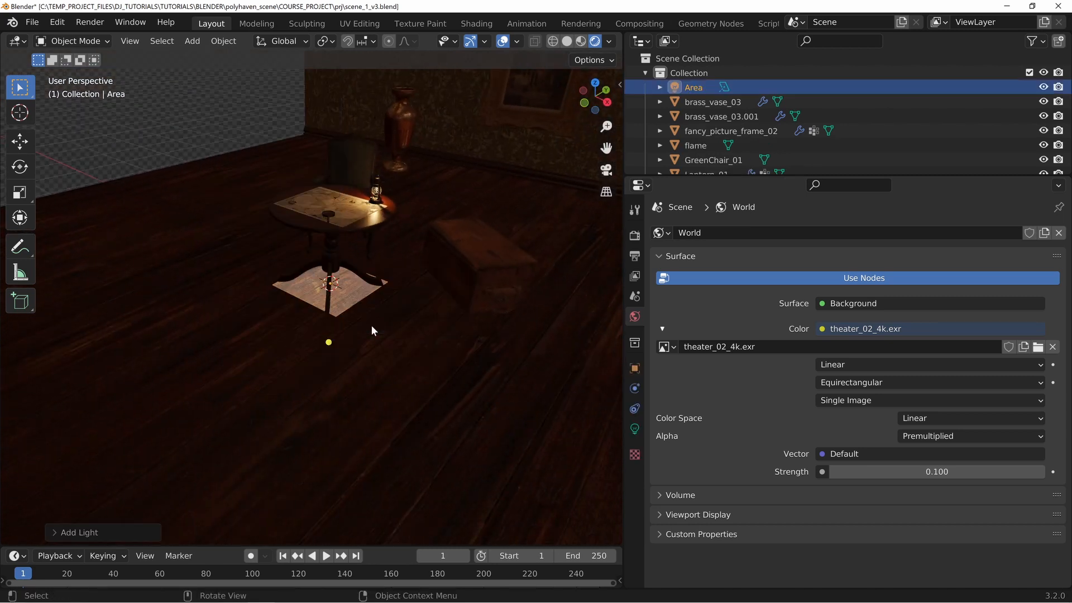
- Move the area light about 7 m up and away from the table, and aim it toward the table
middle_click_drag(388, 310, 453, 323)
key("g")
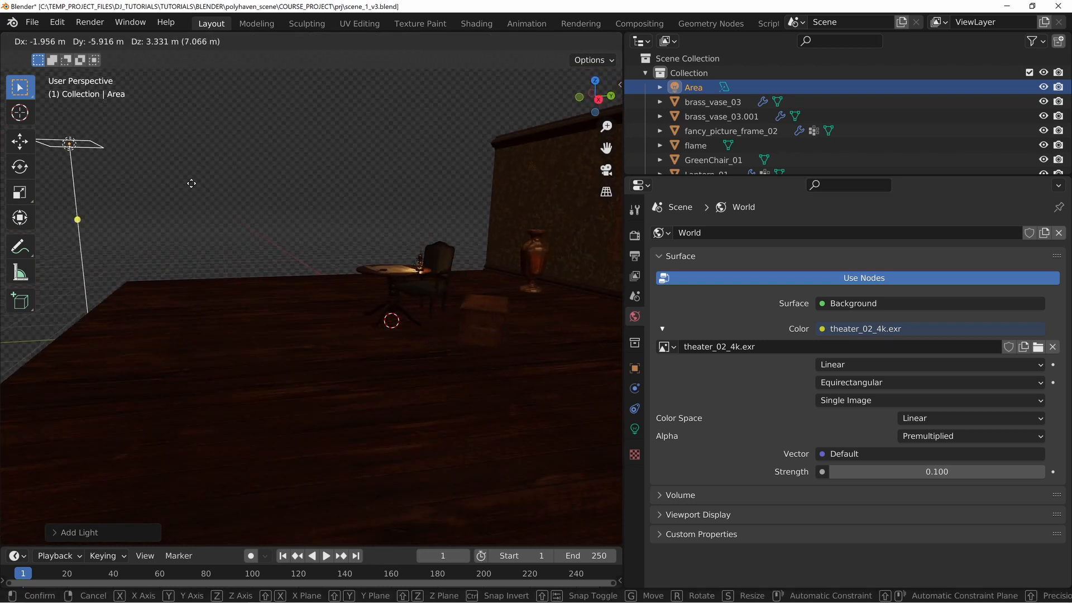
left_click(189, 180)
left_click_drag(74, 216, 423, 286)
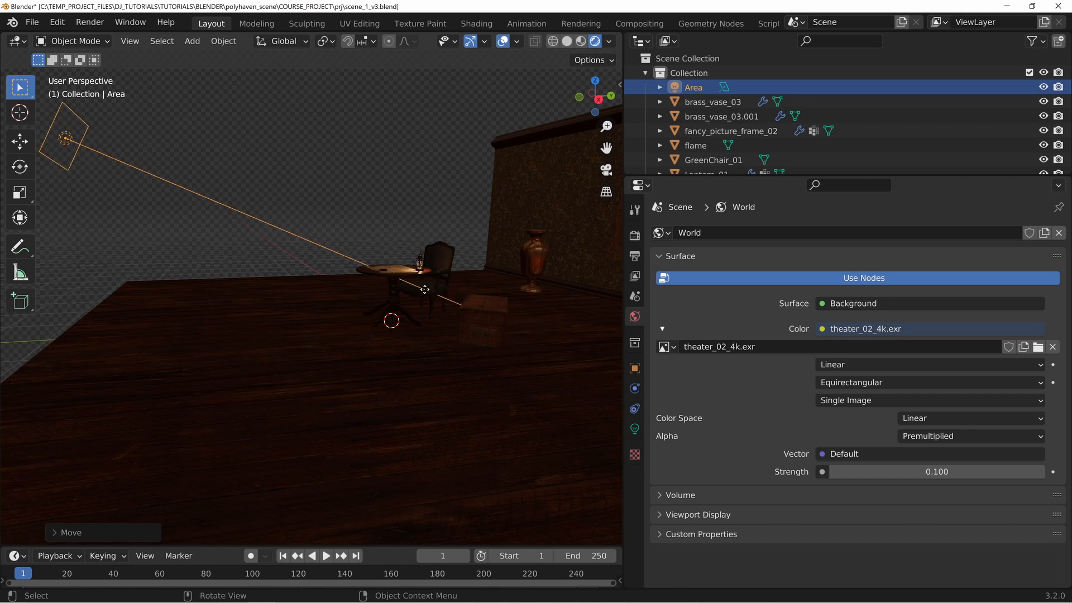
left_click_drag(134, 168, 455, 309)
middle_click_drag(105, 157, 258, 189, "shift")
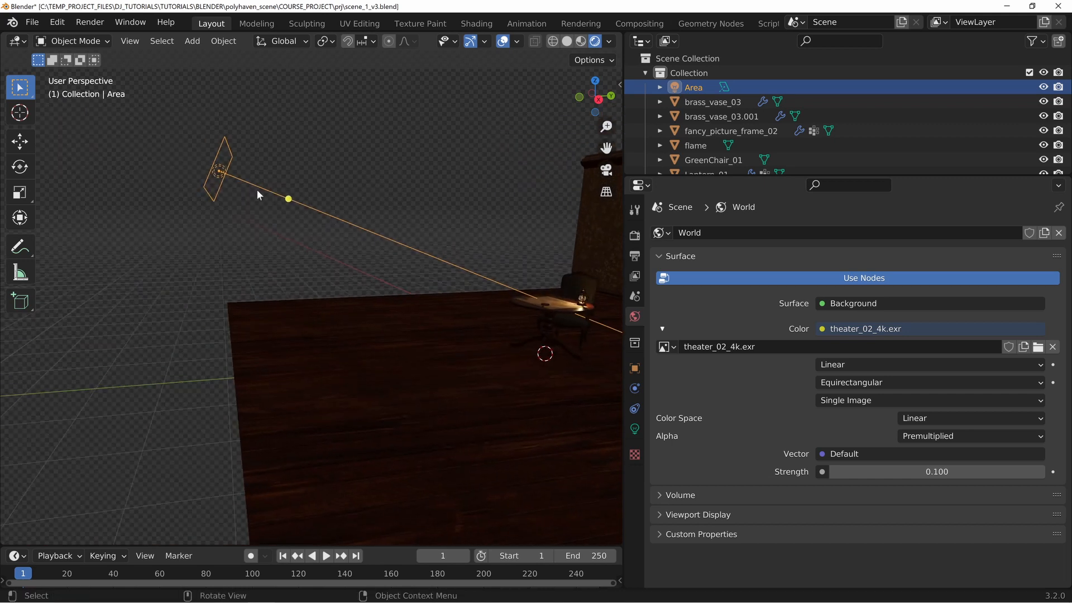
- Set the area light's power to 216.8 W and shift the light slightly at the side of the room
left_click(634, 429)
left_click_drag(953, 331, 1012, 331)
middle_click_drag(578, 318, 213, 209)
middle_click_drag(137, 183, 223, 207)
key("g")
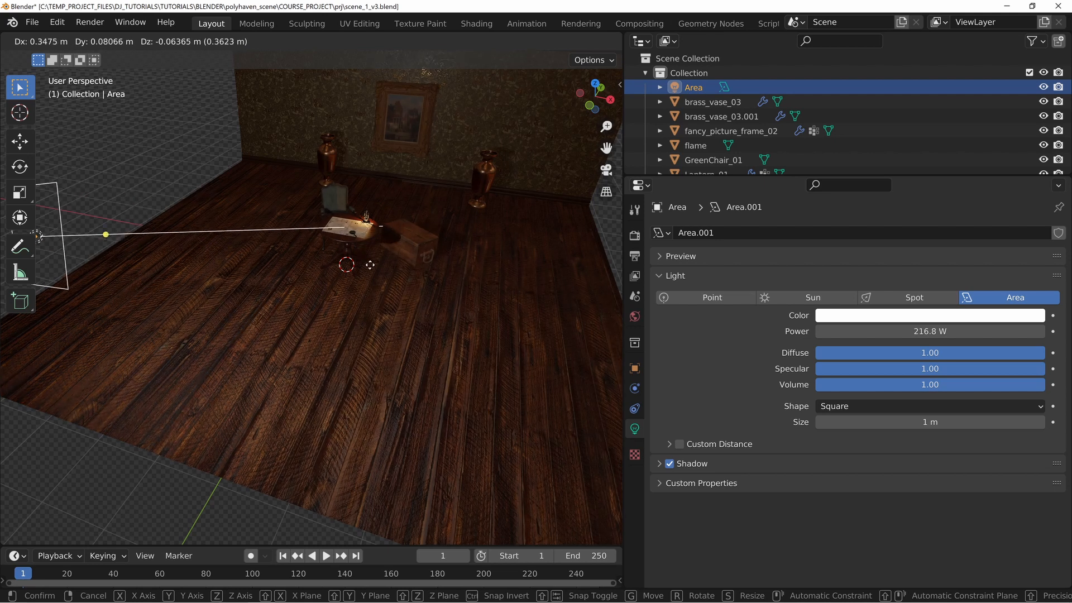
left_click(403, 275)
- Aim the area light by hand toward the back wall and back down at the table
middle_click_drag(403, 274, 458, 278)
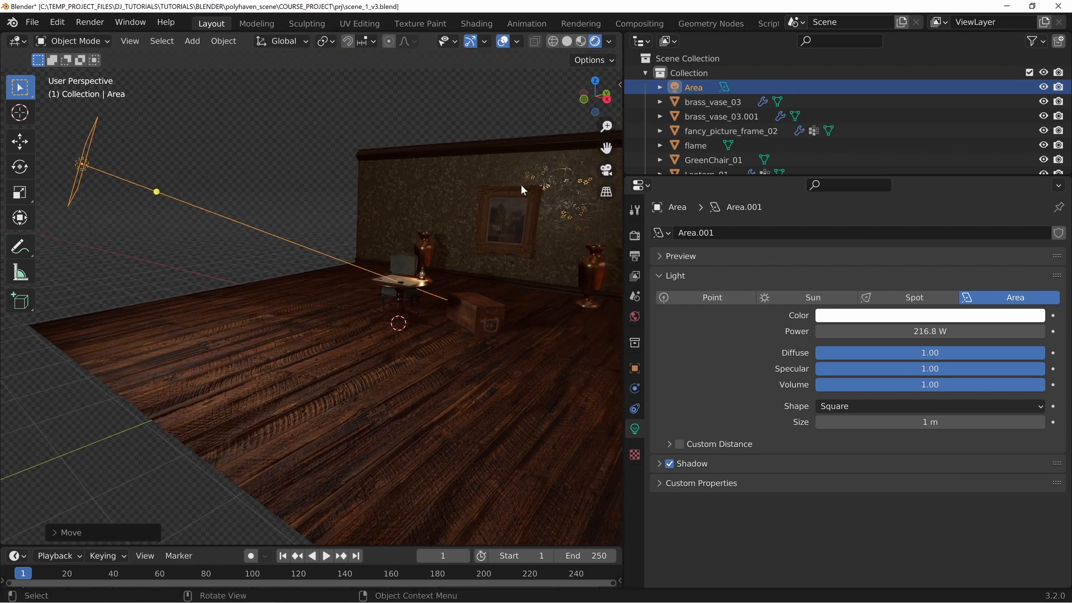
middle_click_drag(111, 217, 446, 256)
middle_click_drag(360, 312, 449, 187)
scroll(438, 257, "down", 5)
left_click_drag(326, 271, 71, 271)
middle_click_drag(373, 382, 209, 331)
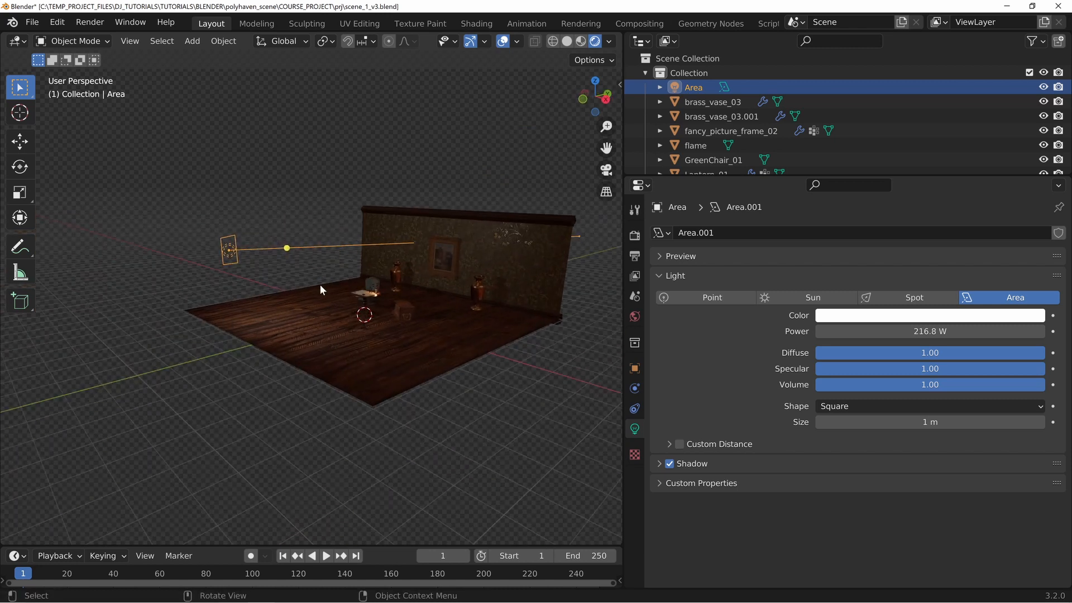
scroll(322, 286, "up", 4)
middle_click_drag(349, 255, 317, 277, "shift")
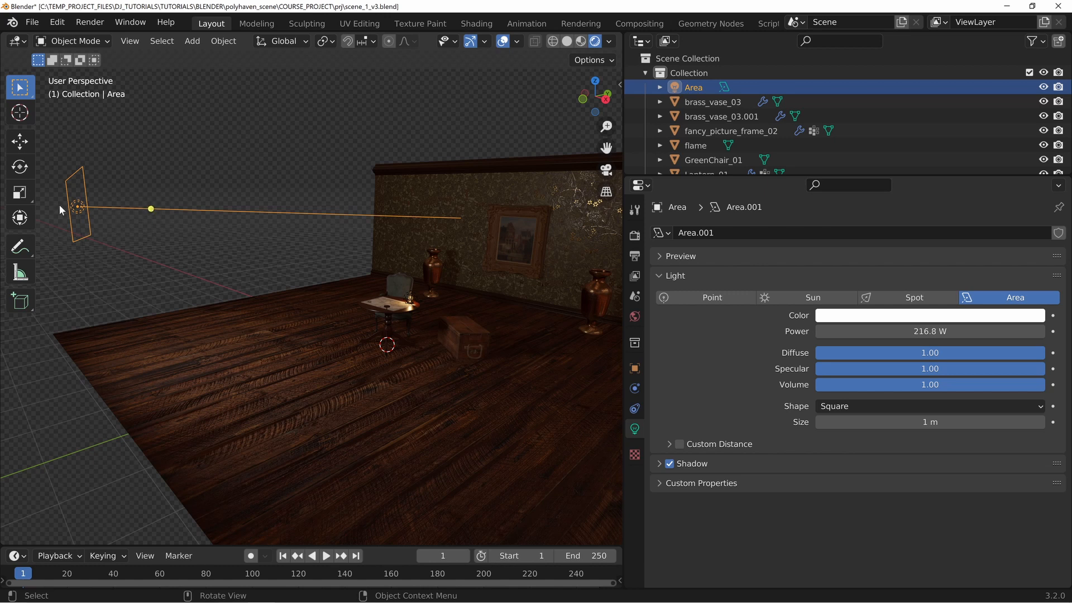
left_click_drag(151, 209, 384, 303)
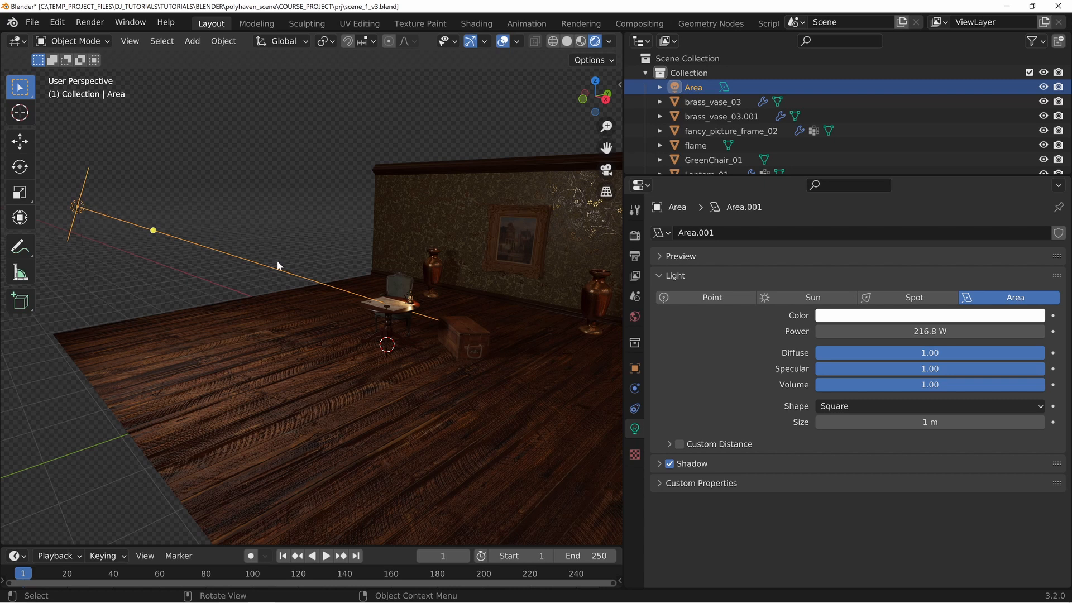
- Add a plain axes empty at the 3D cursor and rename it light_target
middle_click_drag(330, 331, 391, 328)
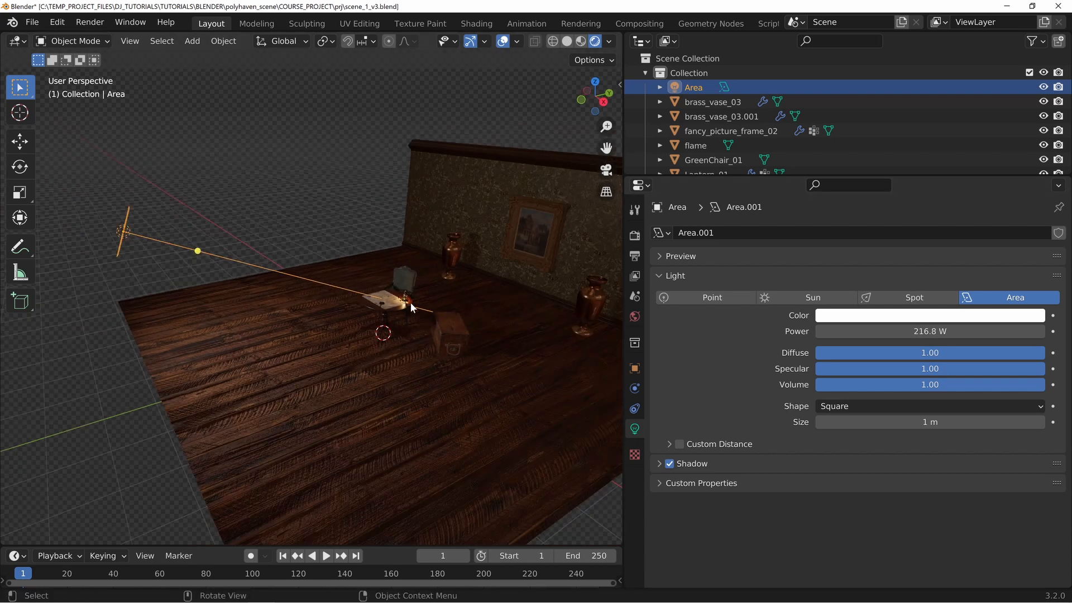
key("shift+a")
mouse_move(405, 332)
mouse_move(333, 297)
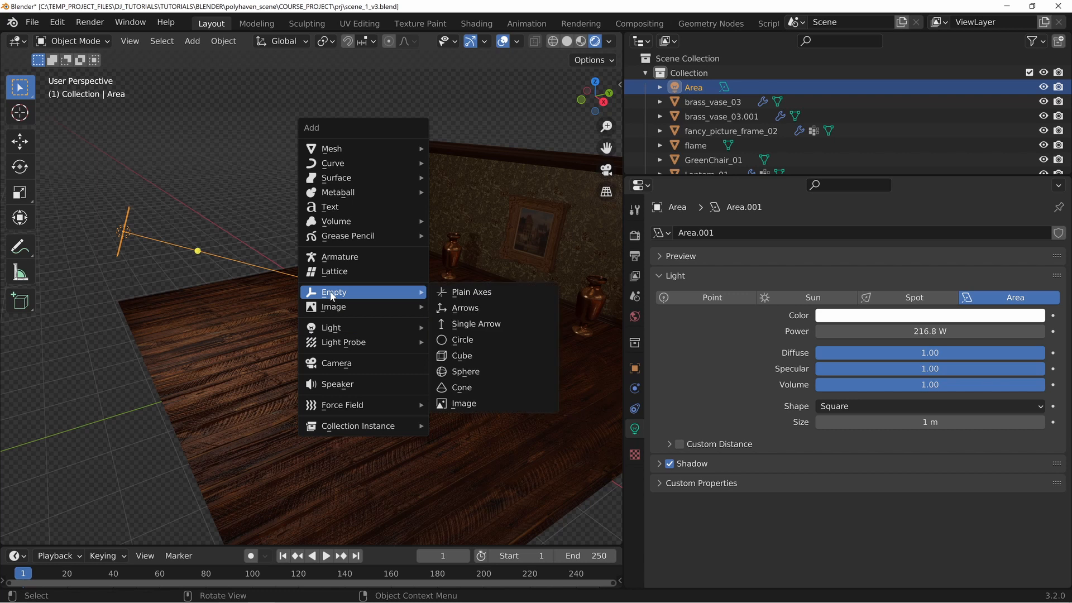
left_click(464, 292)
key("F2")
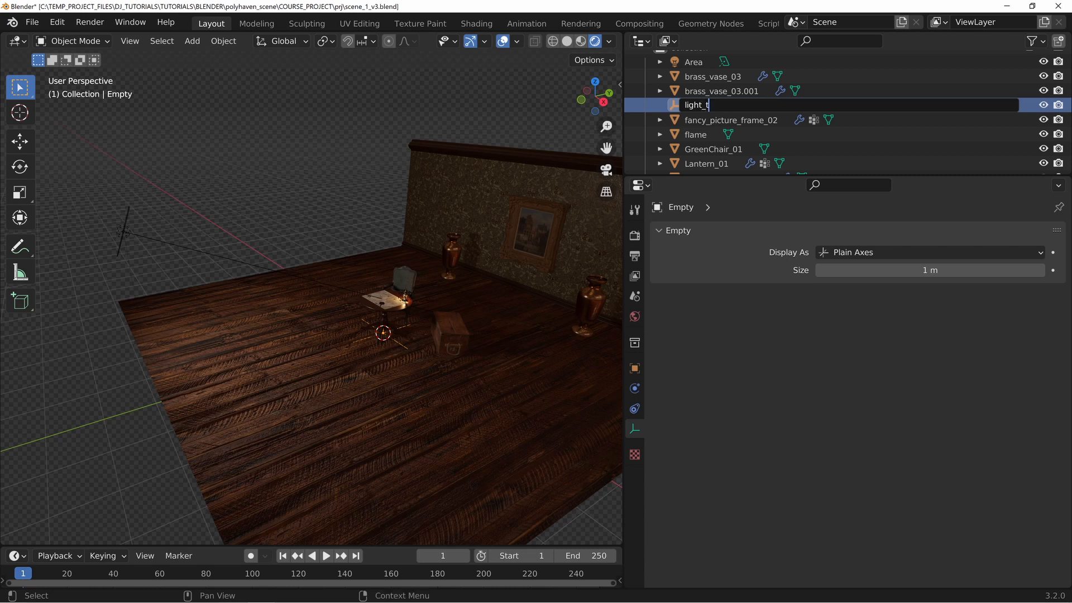
type("light_target")
key("Return")
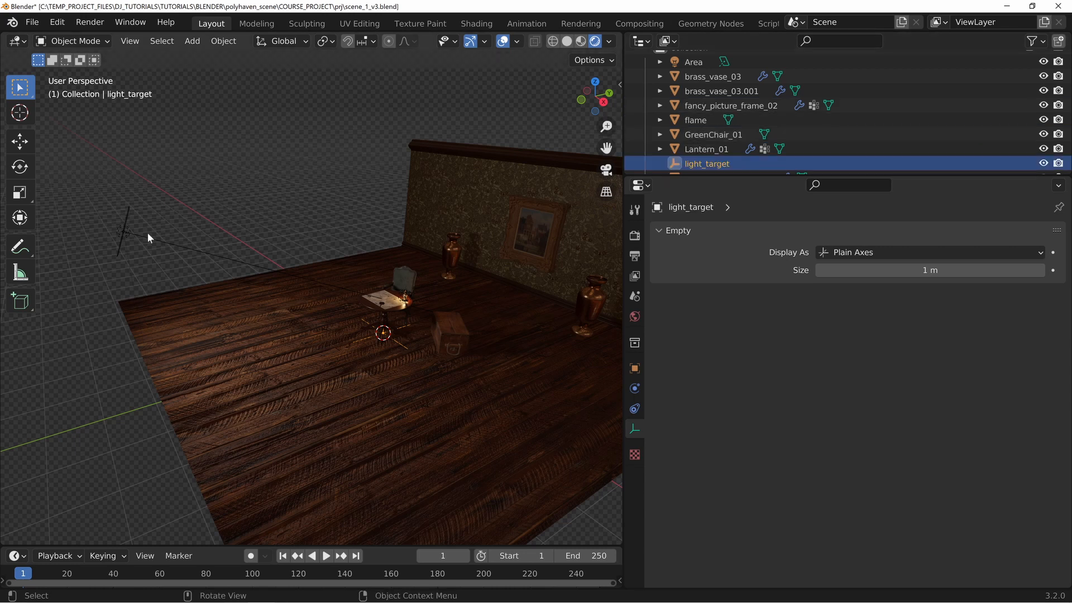
- Add a Track To constraint to the area light with light_target as its target
left_click(128, 223)
middle_click_drag(127, 223, 285, 288)
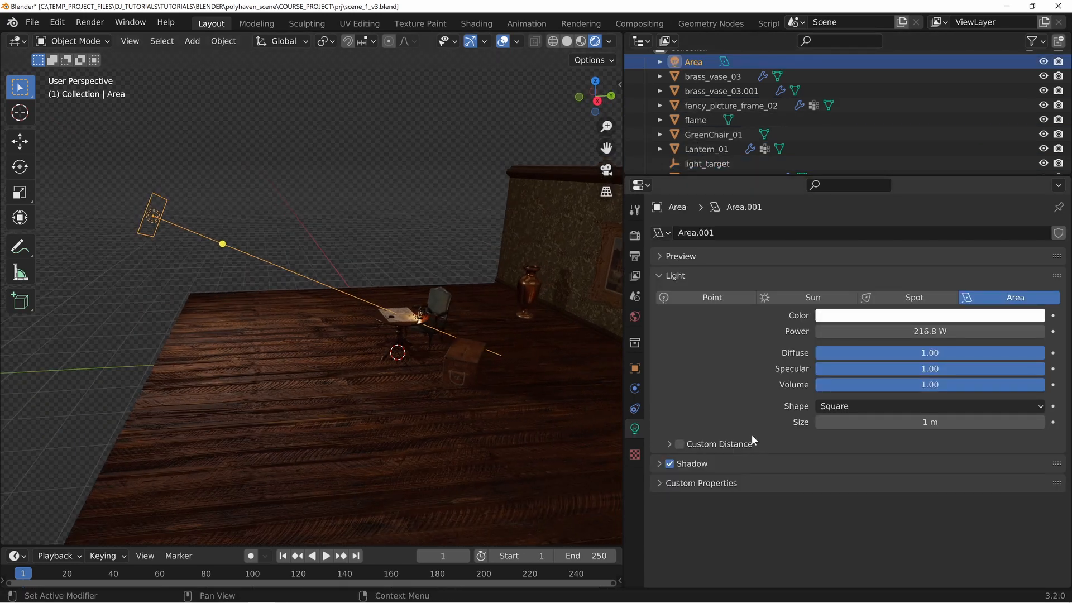
left_click(634, 410)
left_click(859, 234)
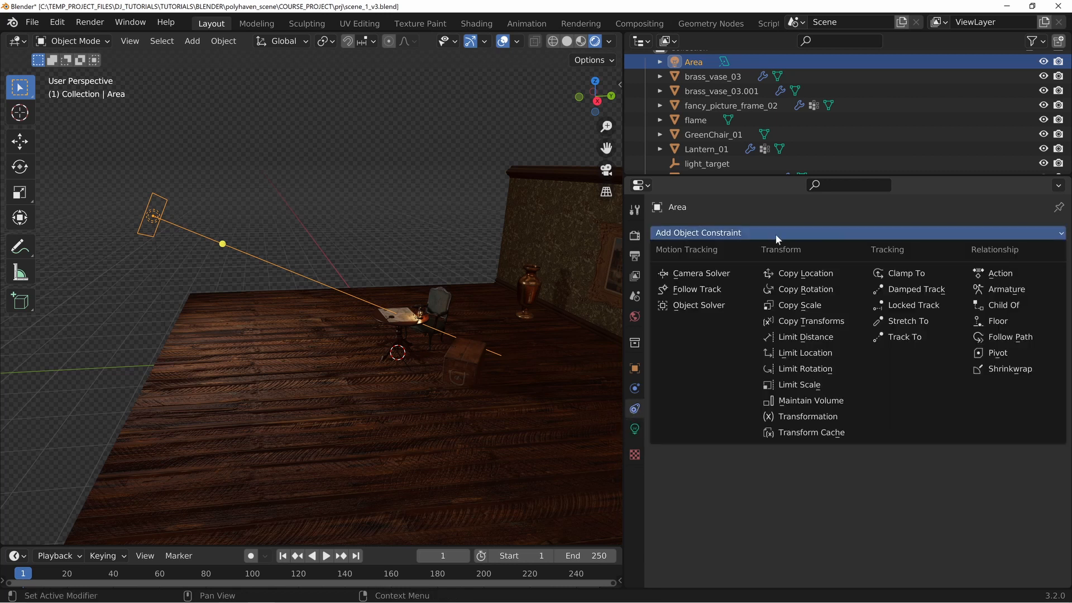
left_click(905, 338)
left_click(1038, 278)
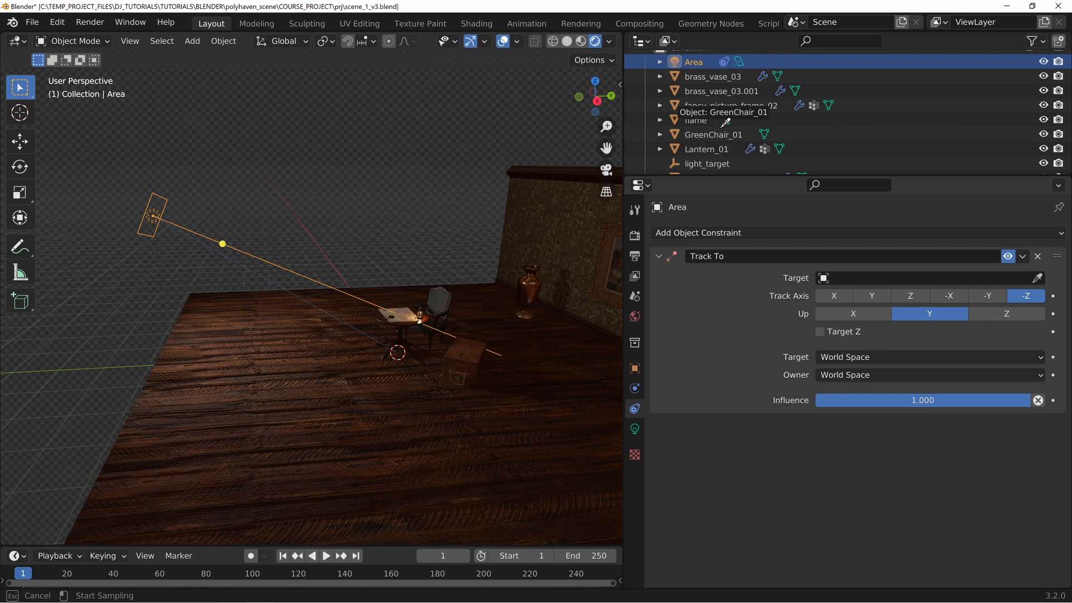
left_click(701, 166)
- Move the area light down near the floor's edge to test how it tracks the empty
middle_click_drag(180, 225, 401, 224, "shift")
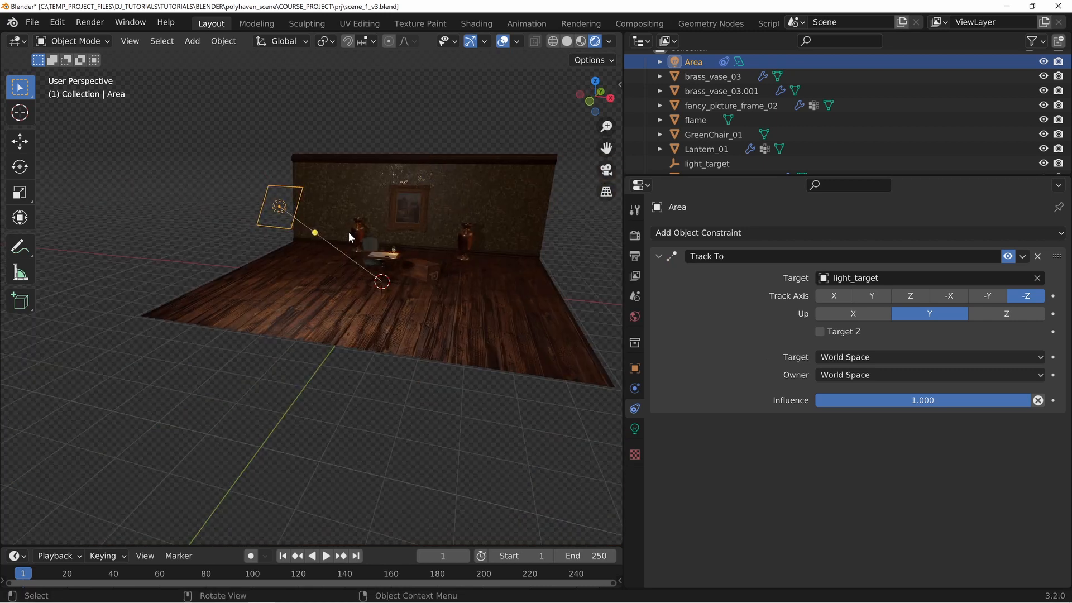
key("g")
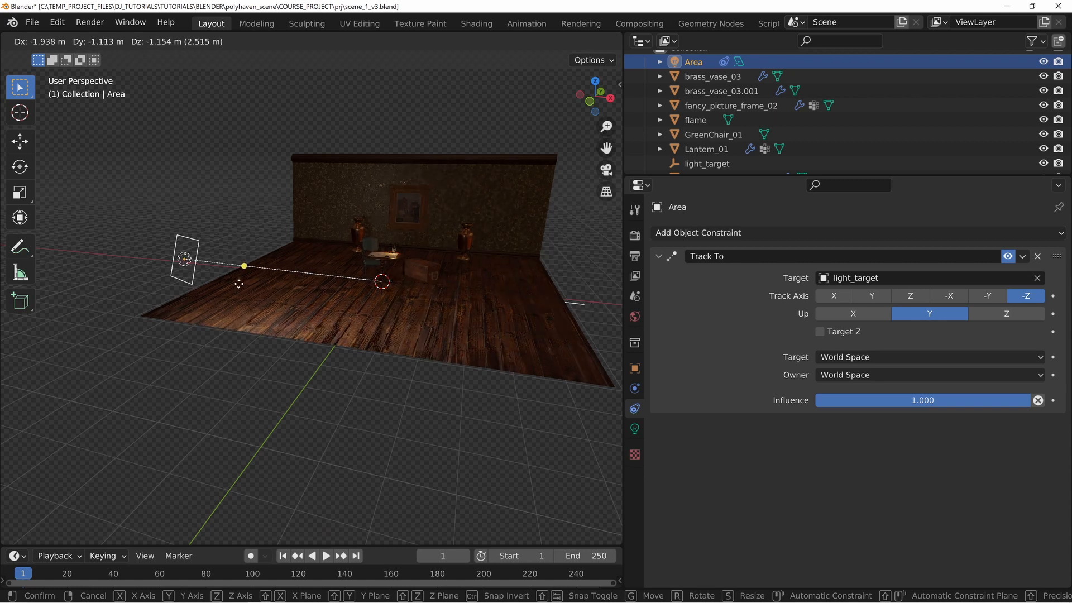
left_click(244, 308)
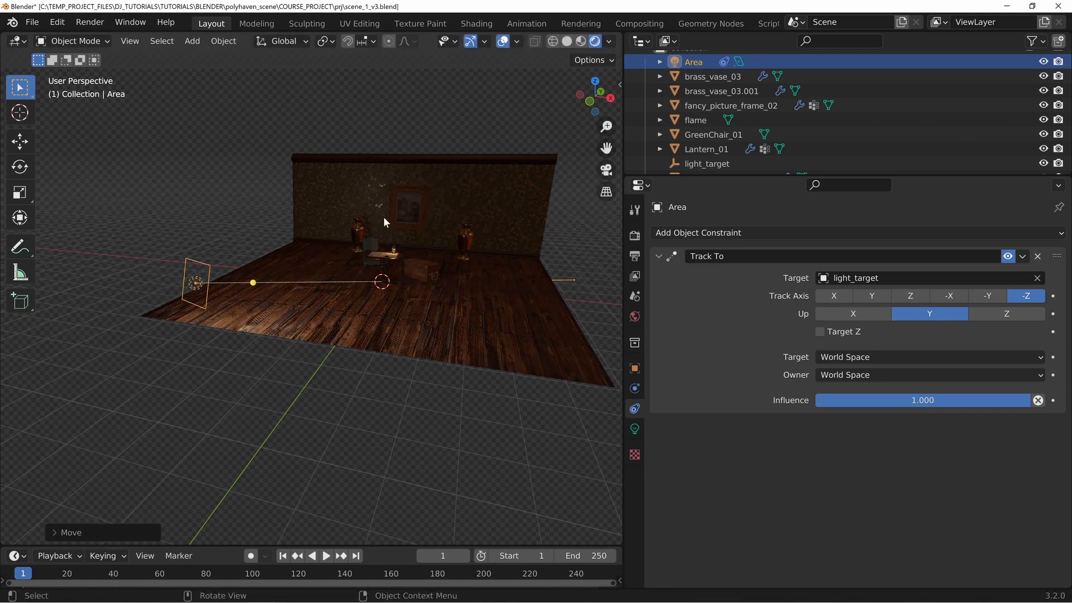
- Raise the light_target empty about 0.95 m along the Z axis to tabletop height
left_click(706, 164)
middle_click_drag(256, 240, 493, 326)
key("g")
key("z")
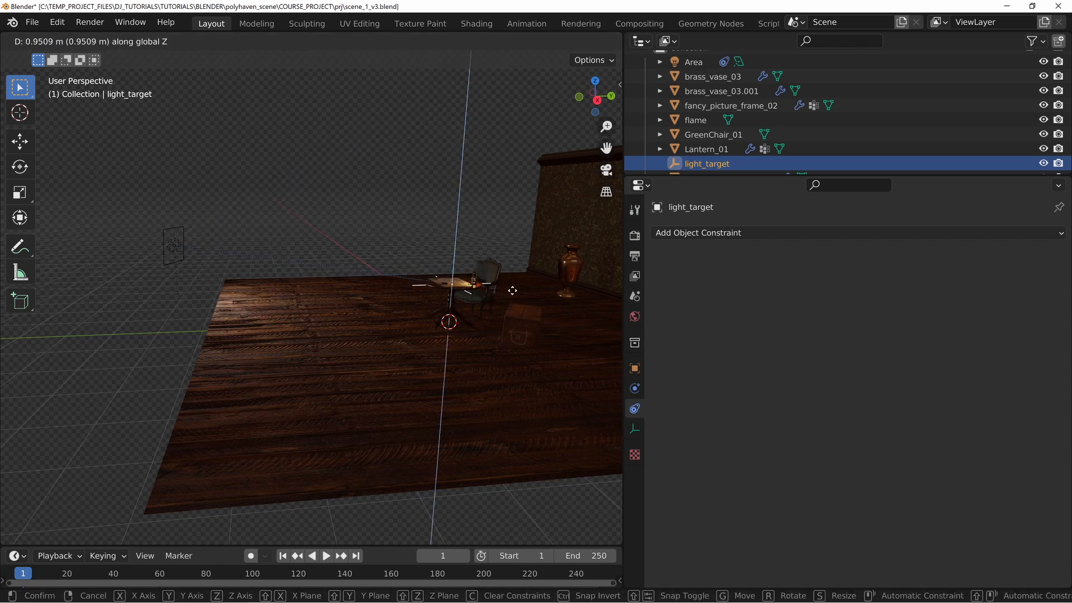
left_click(512, 290)
- Move the area light slightly upward, keeping it just beyond the edge of the floor
left_click(173, 245)
key("g")
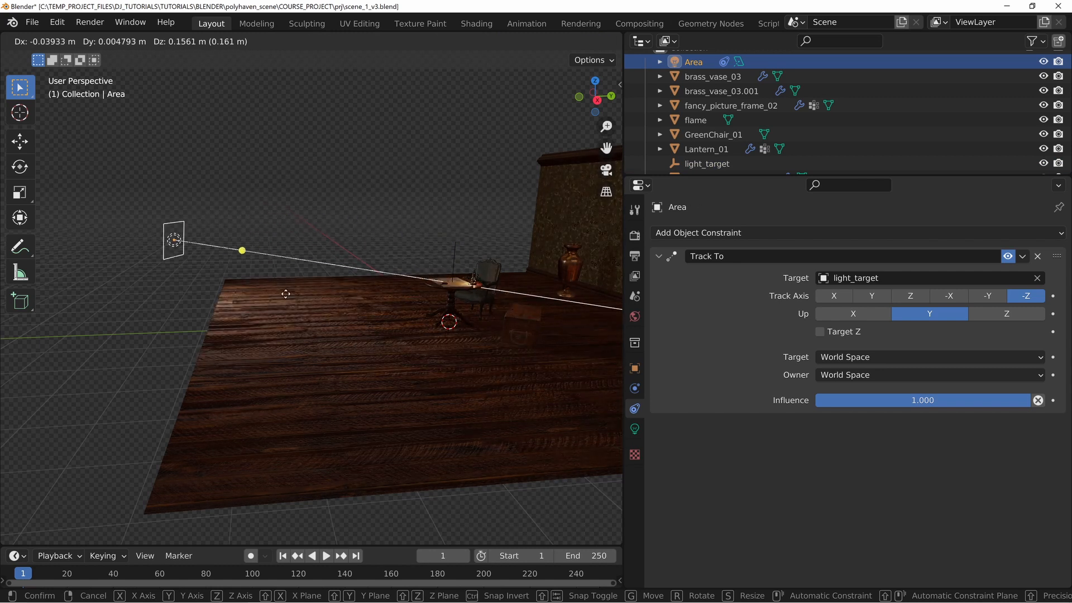
left_click(291, 271)
middle_click_drag(282, 274, 256, 289)
middle_click_drag(154, 270, 495, 294)
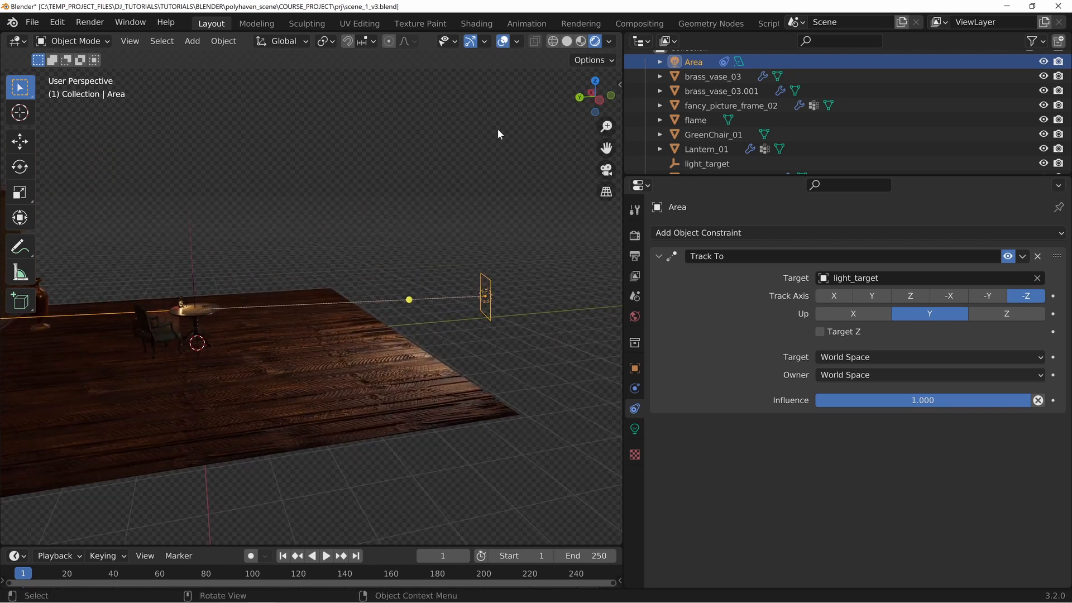
middle_click_drag(478, 368, 457, 240)
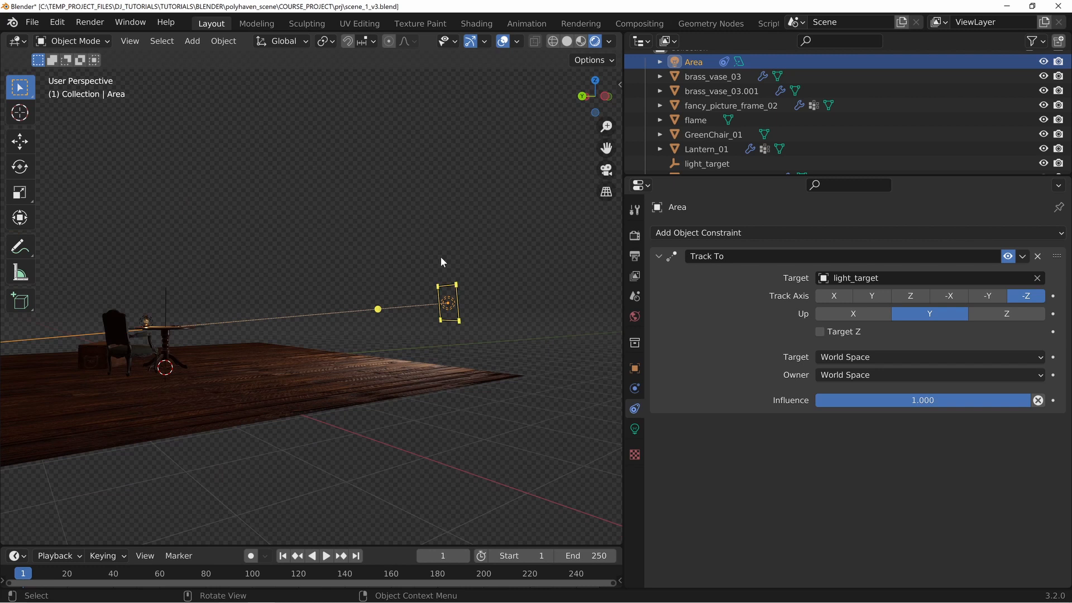
key("s")
key("x")
key("x")
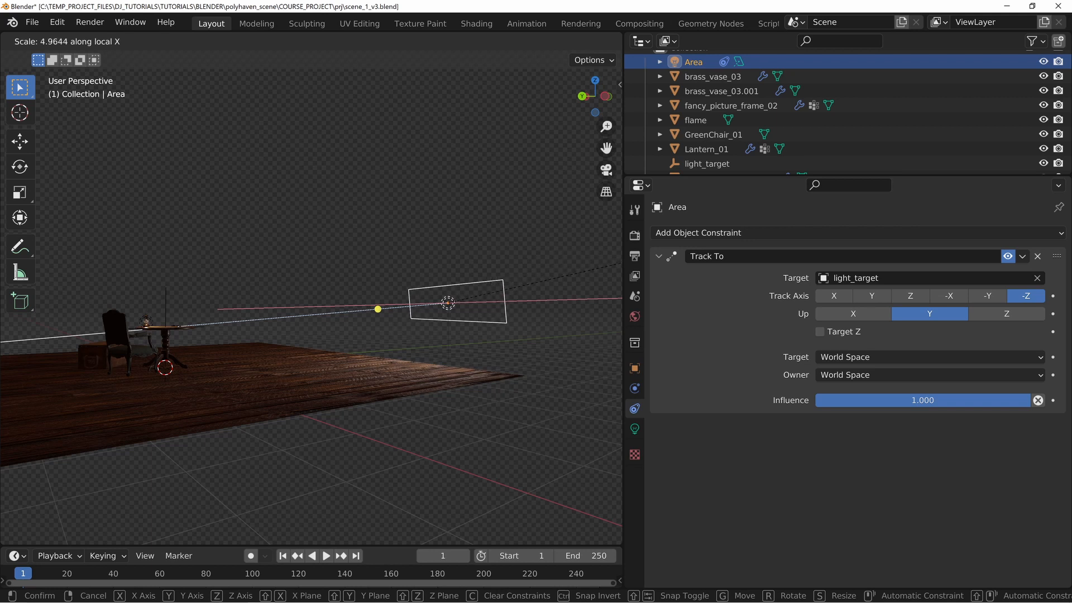
right_click(156, 310)
middle_click_drag(455, 303, 263, 290)
middle_click_drag(327, 316, 221, 255)
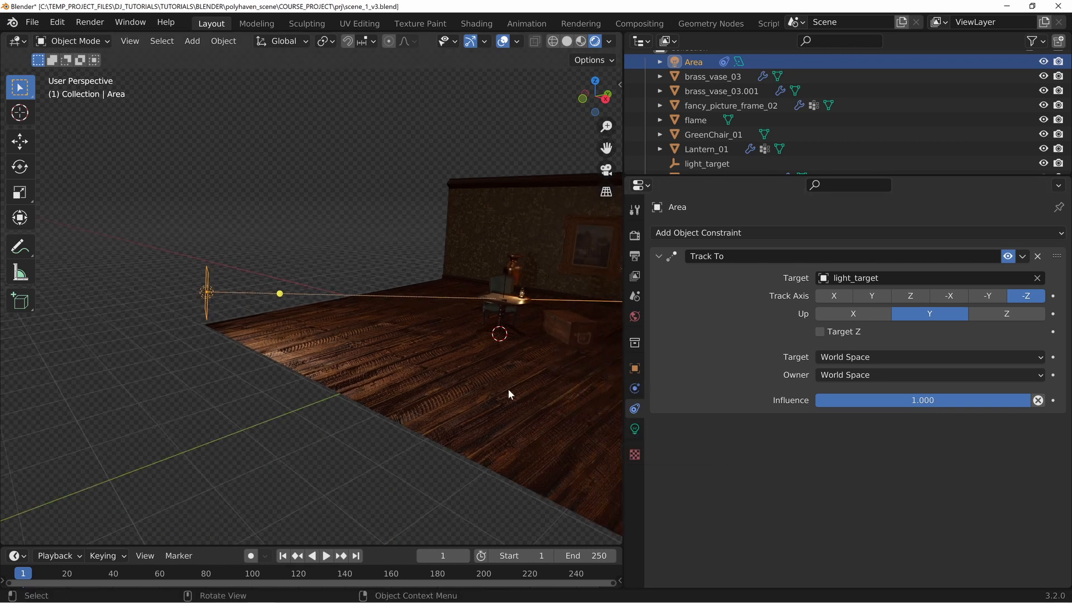
middle_click_drag(592, 423, 308, 291)
key("s")
key("z")
key("z")
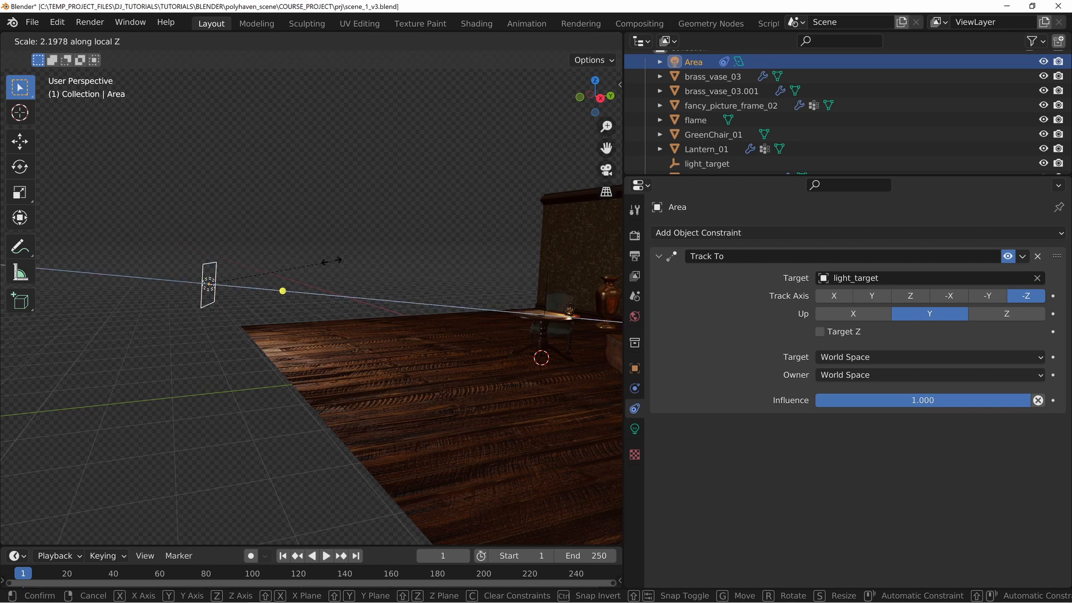
left_click(335, 262)
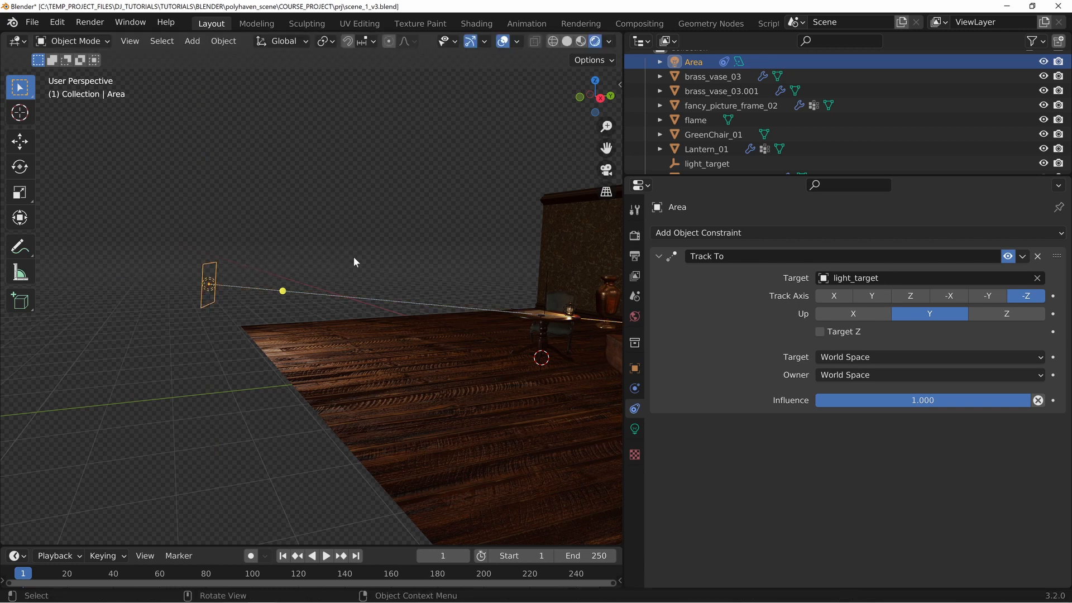
key("s")
key("y")
key("y")
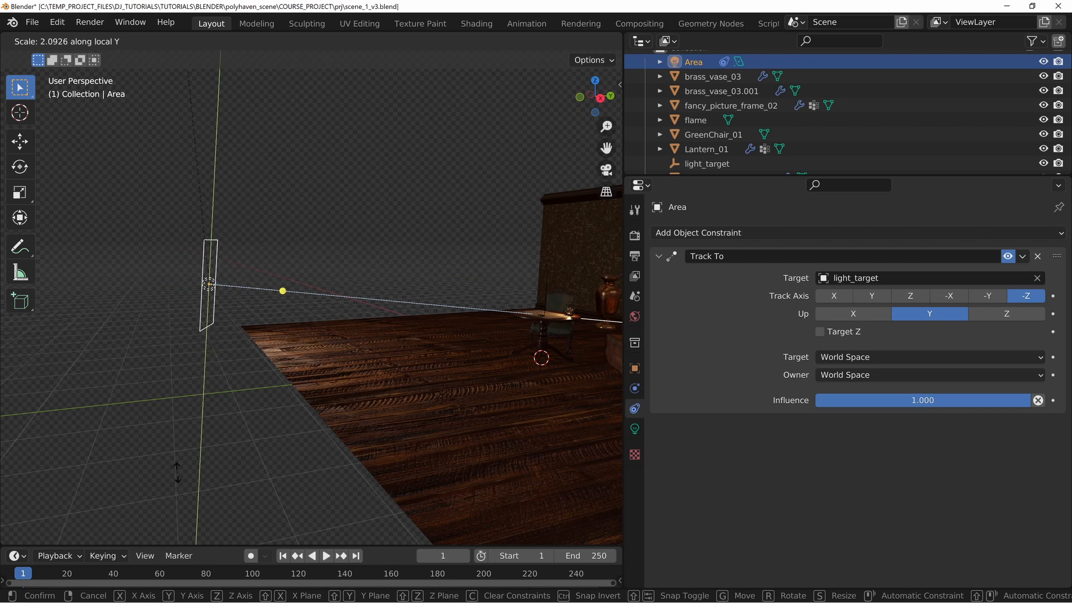
key("Escape")
- Stretch the area light along its local Y axis into a tall rectangle
key("s")
key("y")
key("y")
left_click(493, 580)
middle_click_drag(329, 400, 494, 407)
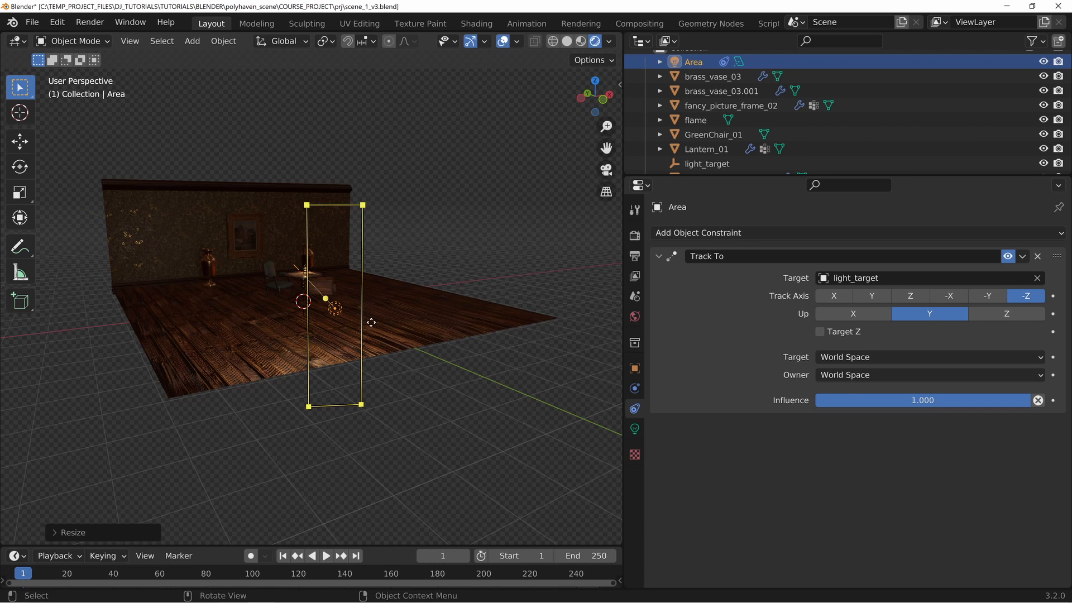
- Narrow the area light along its local X axis into a slim vertical strip
middle_click_drag(371, 322, 479, 333)
key("s")
key("x")
key("x")
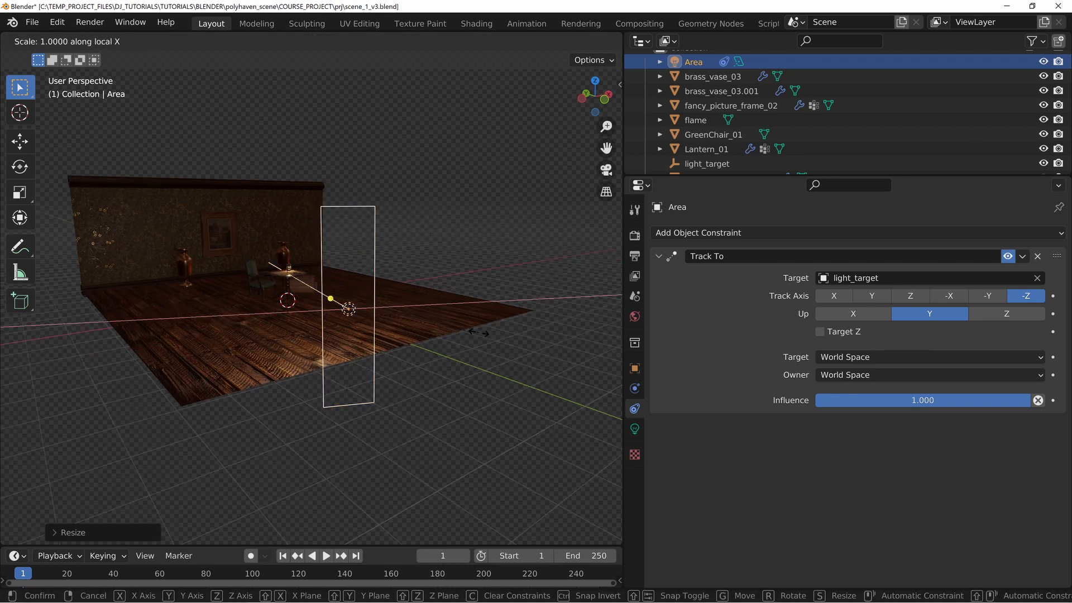
left_click(401, 333)
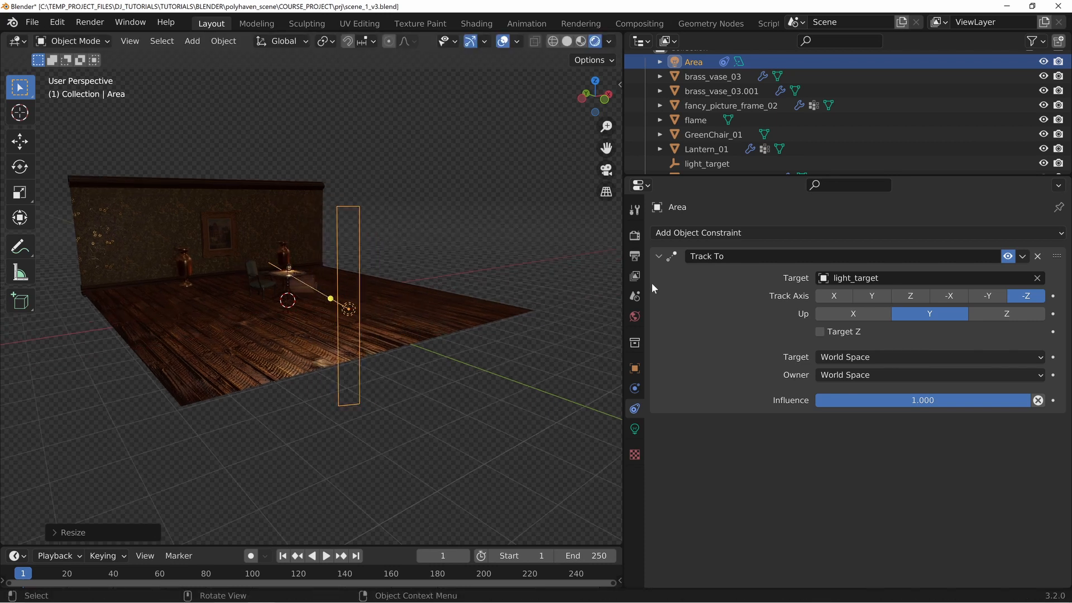
- Set the area light's color to a light blue with hue 0.580 and saturation 0.553
left_click(635, 428)
left_click(874, 317)
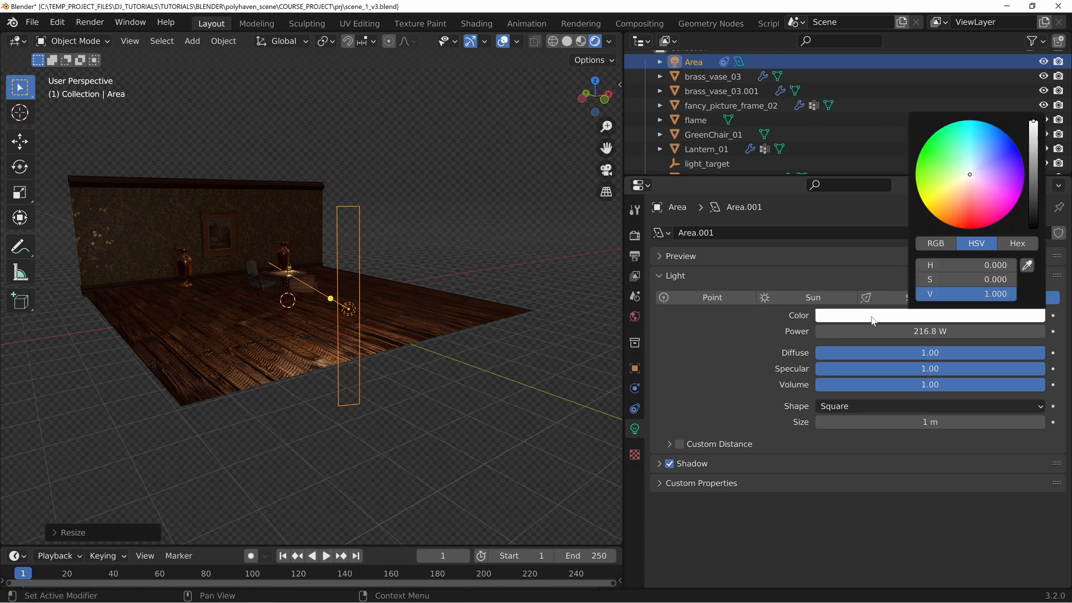
left_click_drag(973, 172, 977, 159)
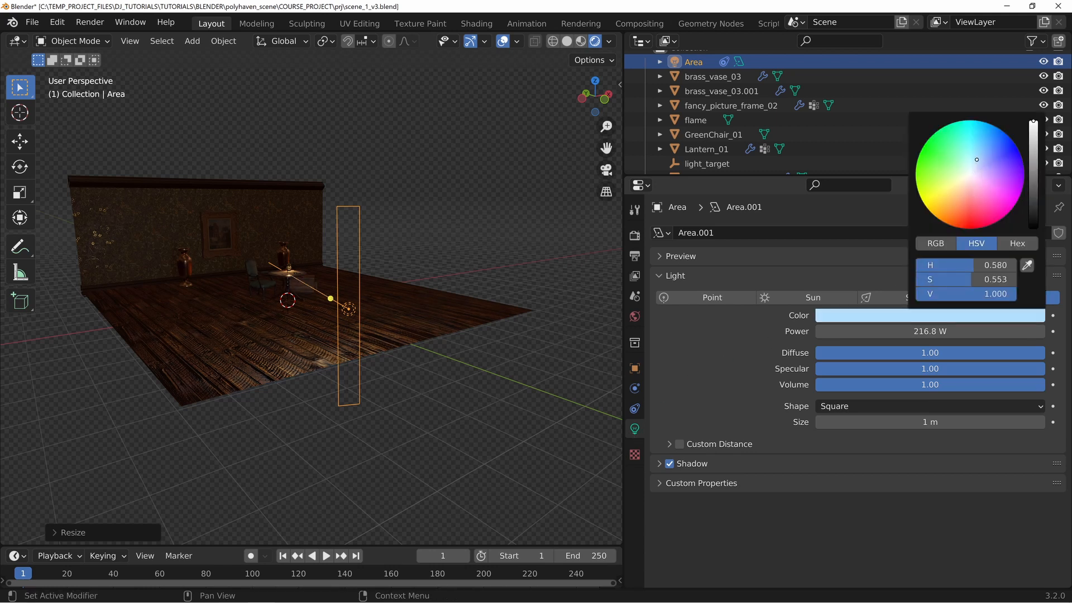
- Compare the table, chair and wall lighting with the area light hidden and shown
middle_click_drag(502, 340, 364, 364)
scroll(365, 363, "up", 4)
middle_click_drag(315, 419, 319, 360, "shift")
scroll(320, 360, "up", 2)
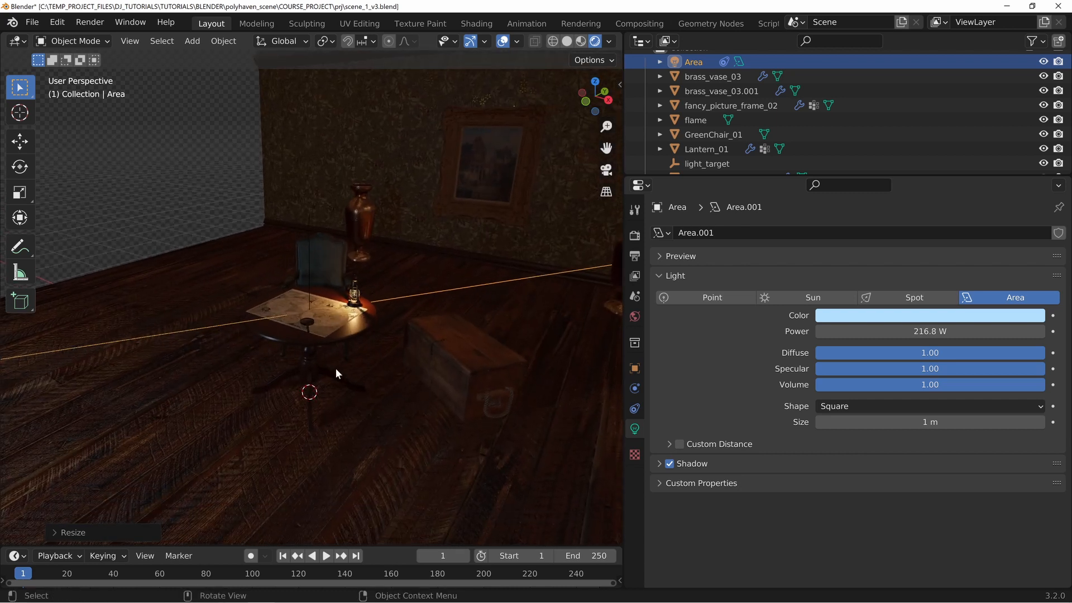
middle_click_drag(194, 362, 241, 337)
middle_click_drag(195, 393, 106, 162, "shift")
middle_click_drag(387, 347, 291, 354)
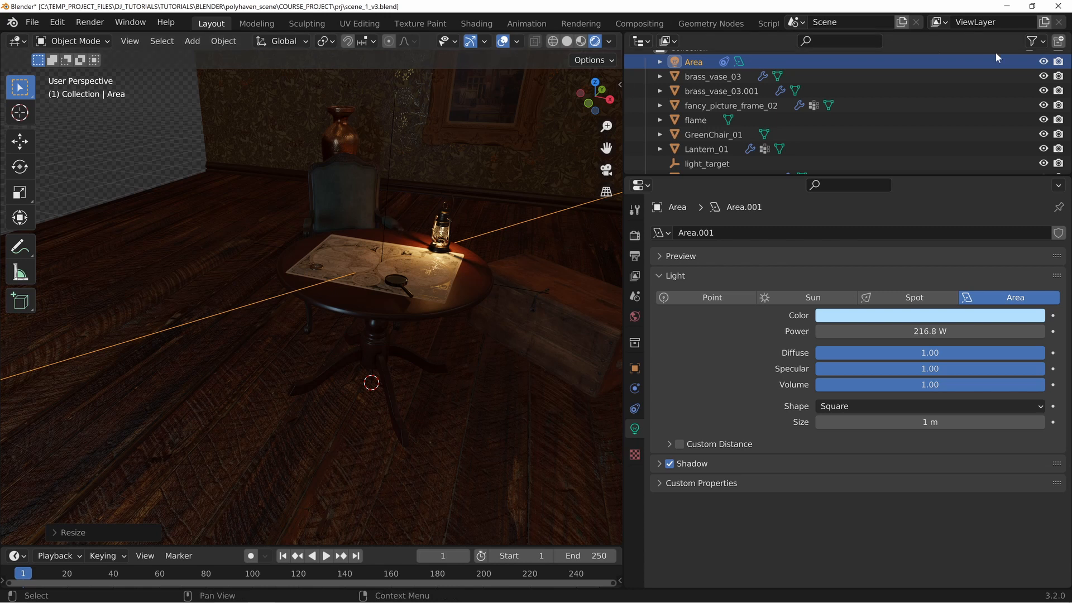
left_click(1043, 61)
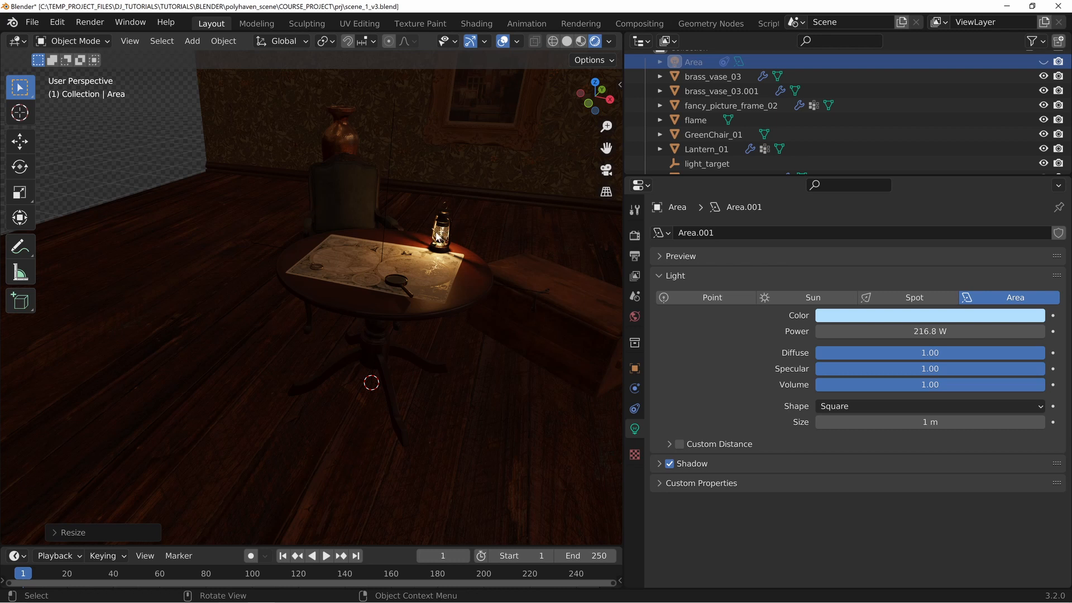
left_click(1043, 61)
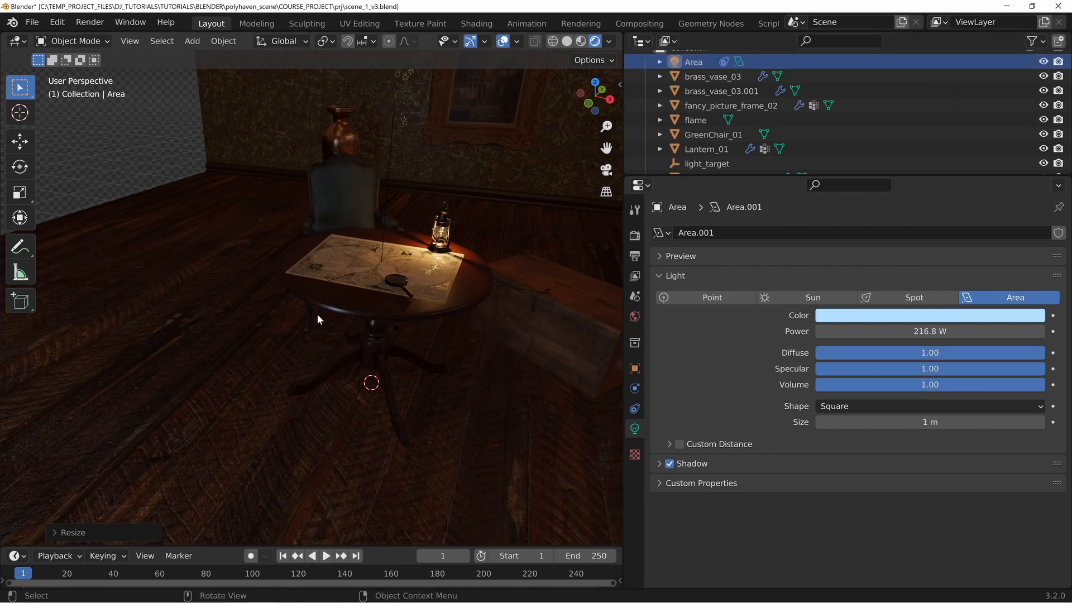
middle_click_drag(538, 152, 450, 267)
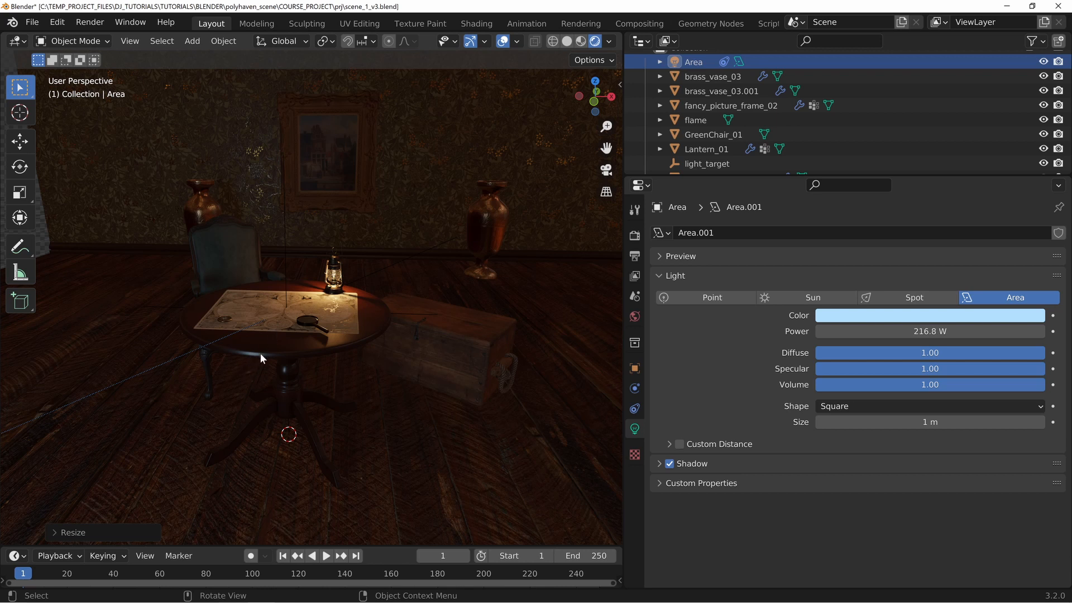
middle_click_drag(280, 354, 261, 224)
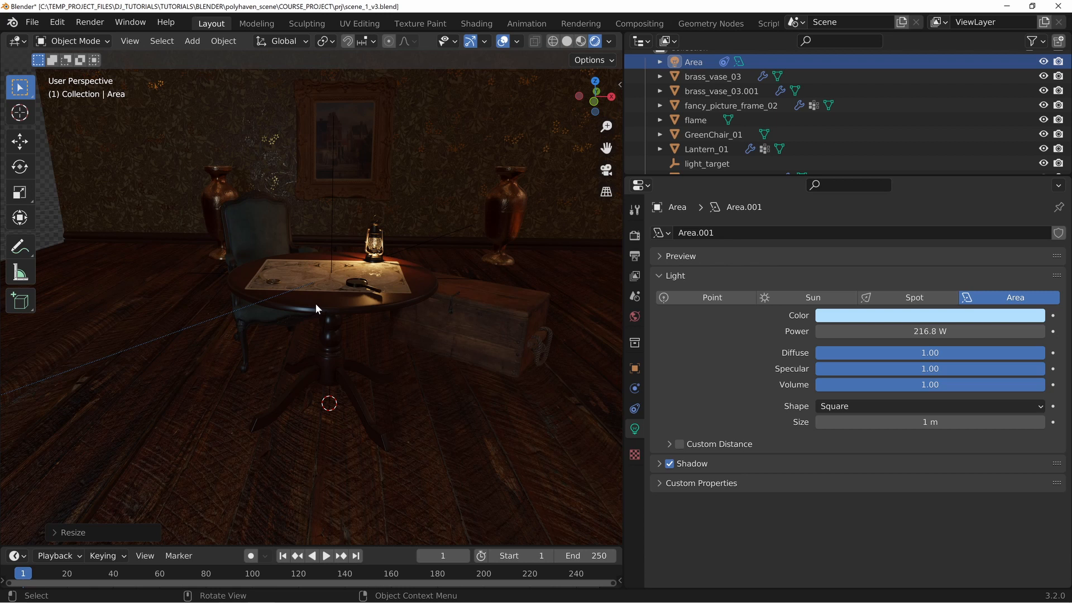
- Move the area light to the front edge of the floor, diagonally facing the table and opposite the wall
scroll(360, 257, "down", 8)
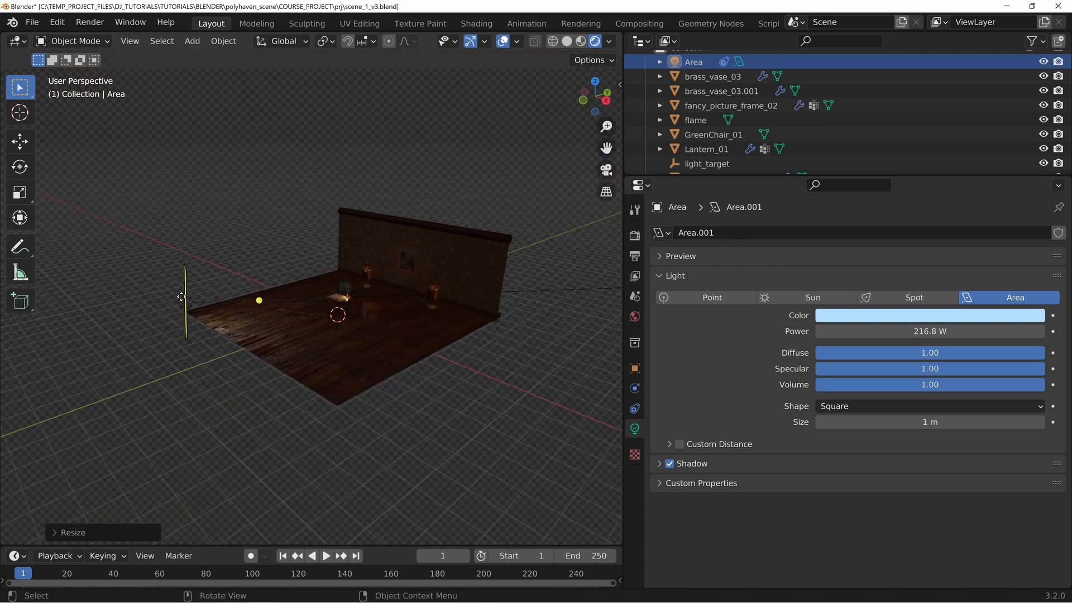
left_click(187, 304)
middle_click_drag(187, 304, 388, 364)
key("g")
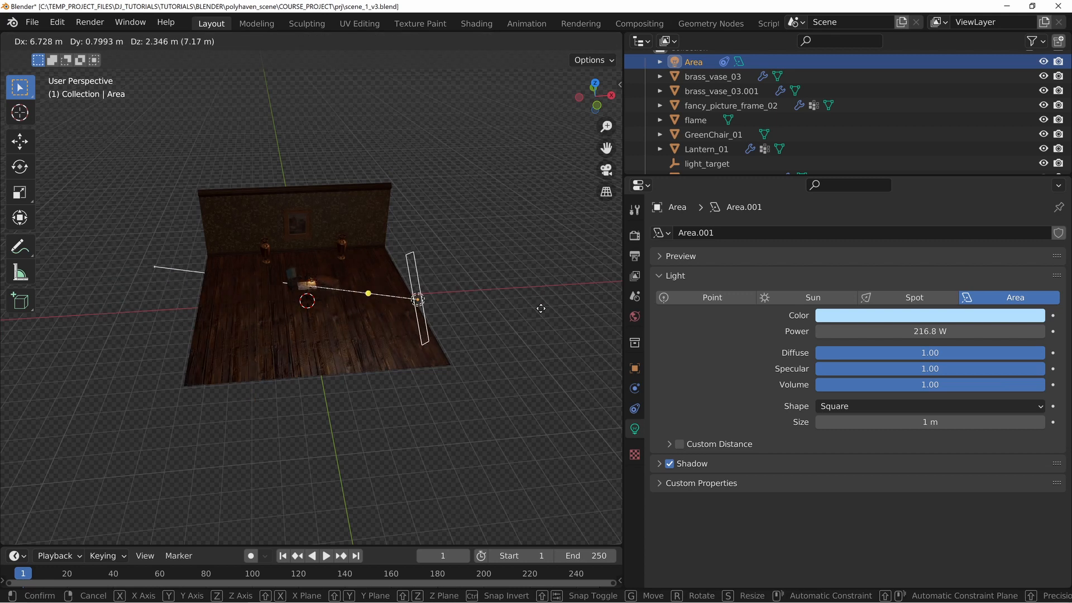
left_click(347, 384)
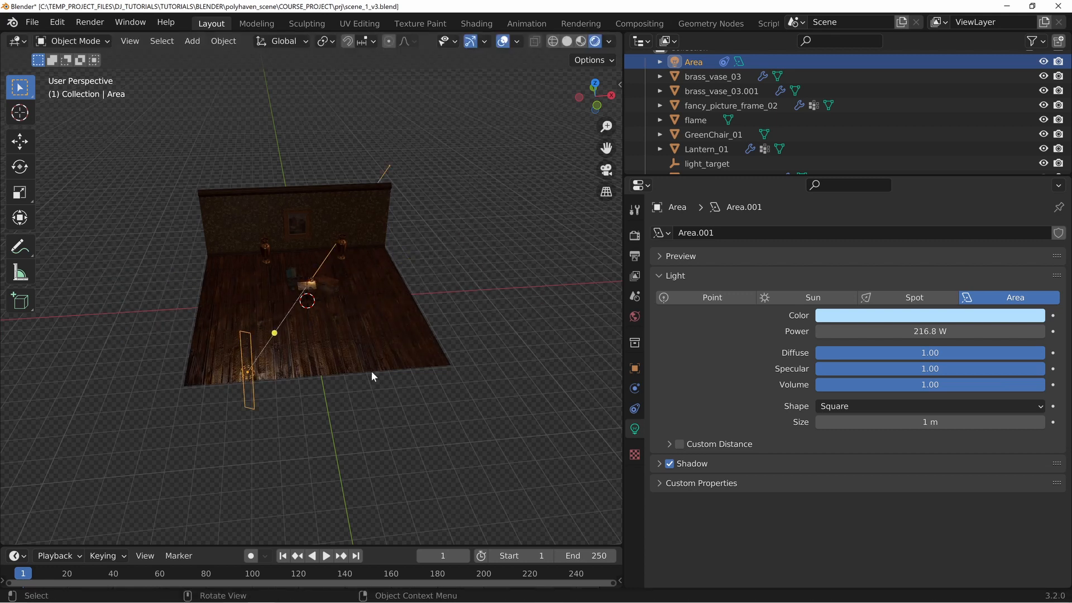
- Deselect everything and examine the table, map and lantern under the repositioned area light
scroll(410, 356, "up", 5)
middle_click_drag(459, 333, 381, 368)
key("alt+a")
scroll(429, 331, "up", 6)
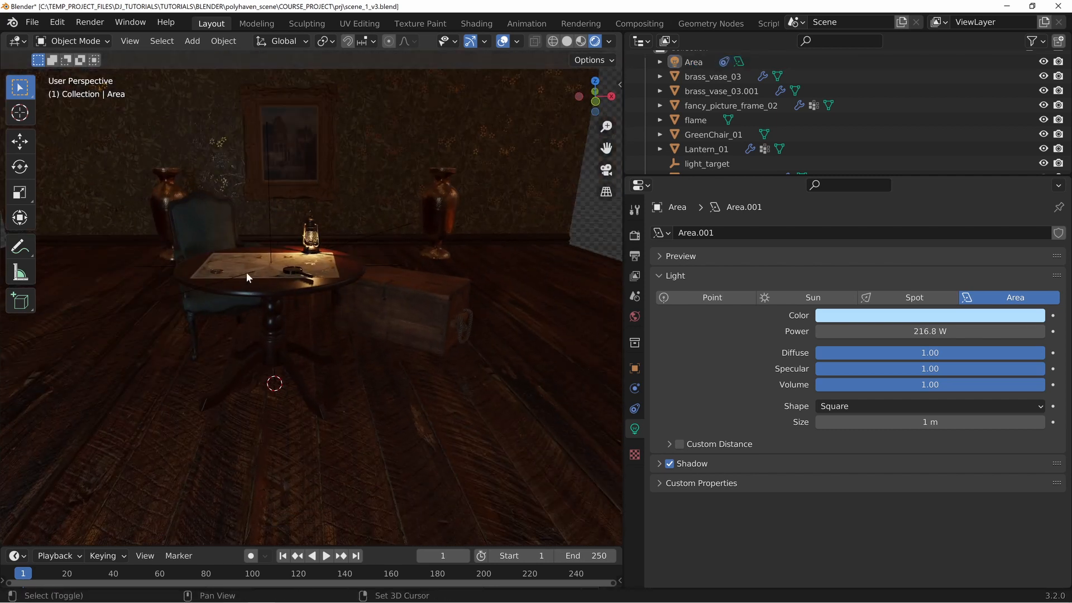
middle_click_drag(245, 274, 381, 360)
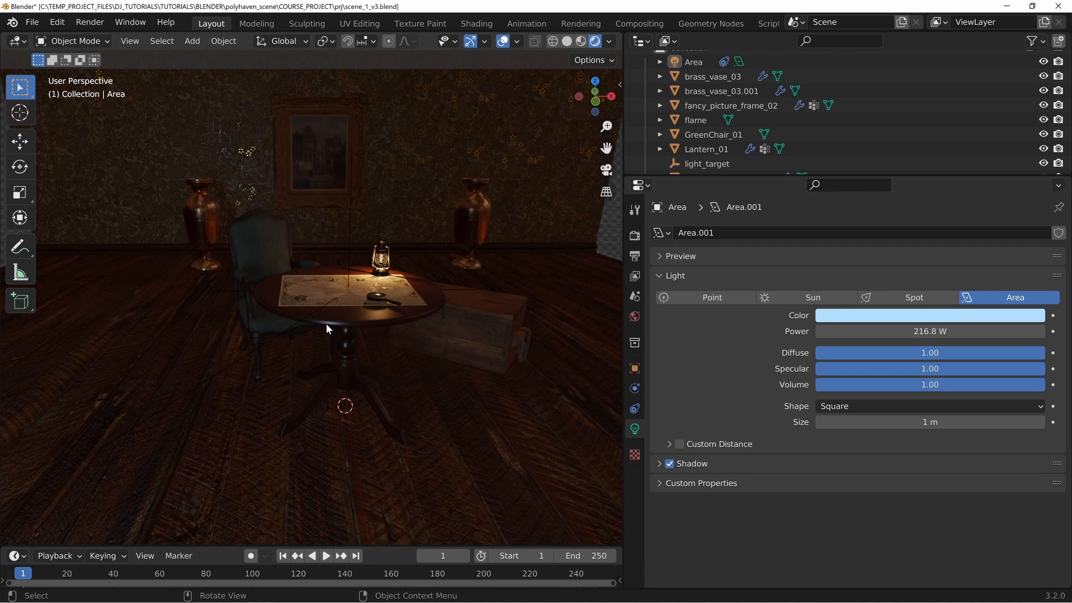
middle_click_drag(351, 326, 369, 304)
scroll(365, 306, "up", 5)
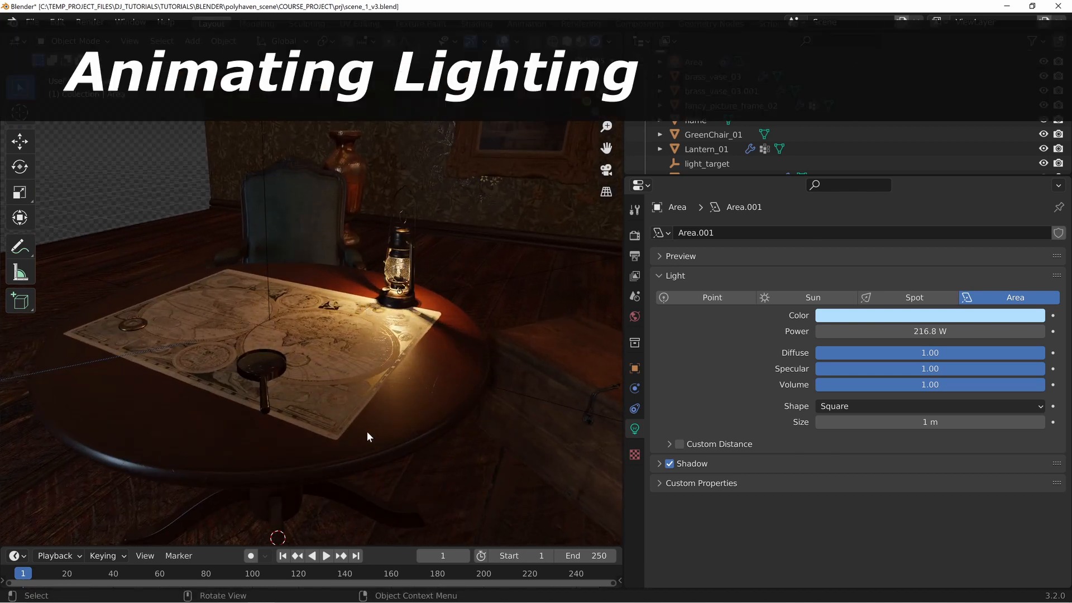
- Enlarge the timeline and play the animation, pausing it at frame 139
left_click_drag(300, 548, 335, 435)
left_click(326, 430)
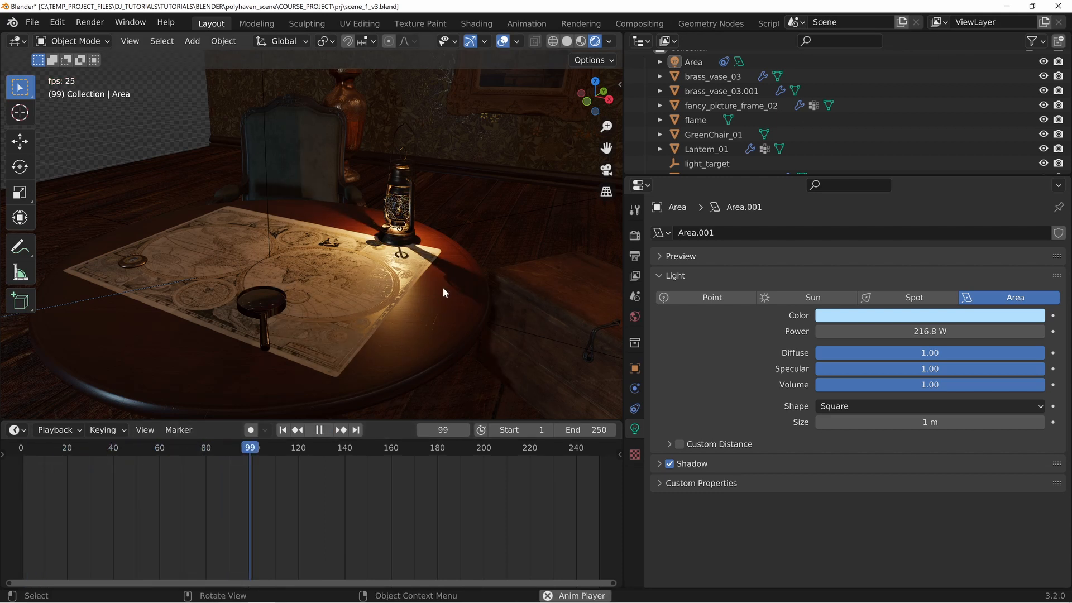
left_click(321, 431)
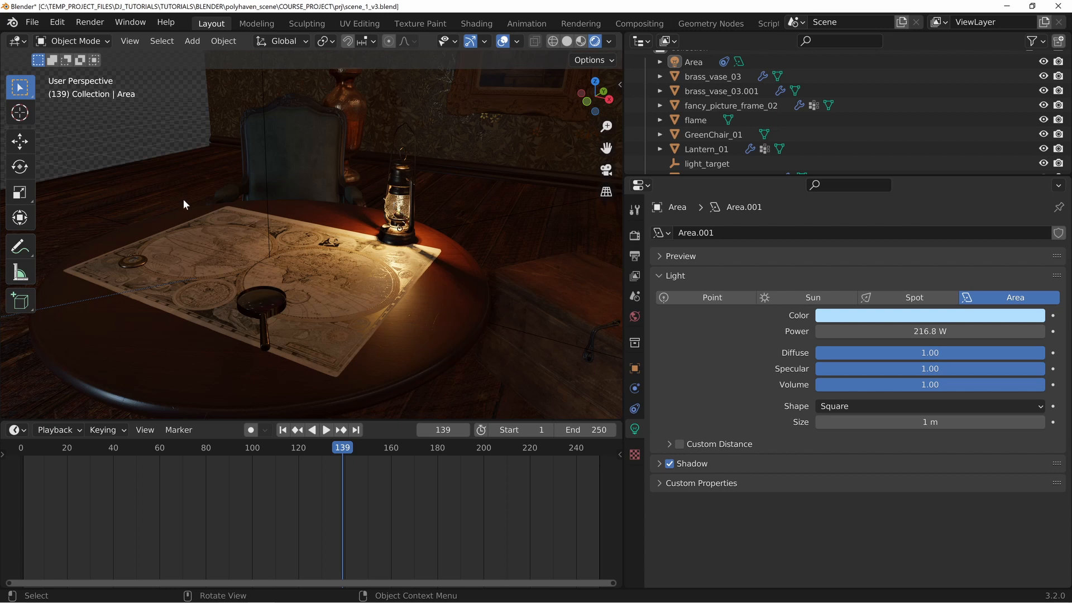
- Enlarge the scene's object list and create a new collection named lights
middle_click_drag(411, 171, 298, 203, "shift")
middle_click_drag(198, 217, 237, 223)
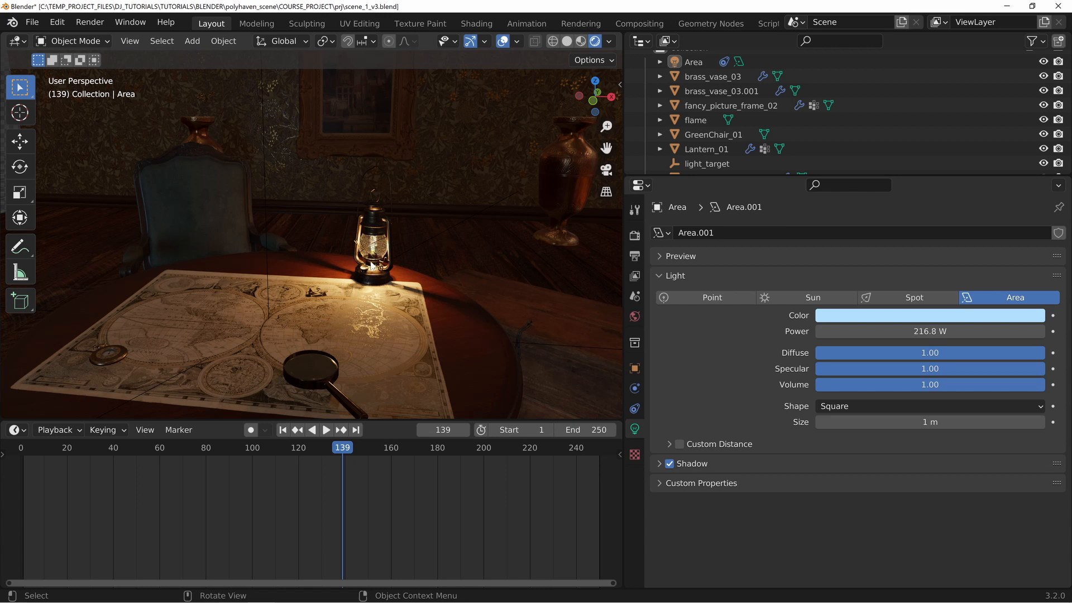
middle_click_drag(488, 217, 550, 208)
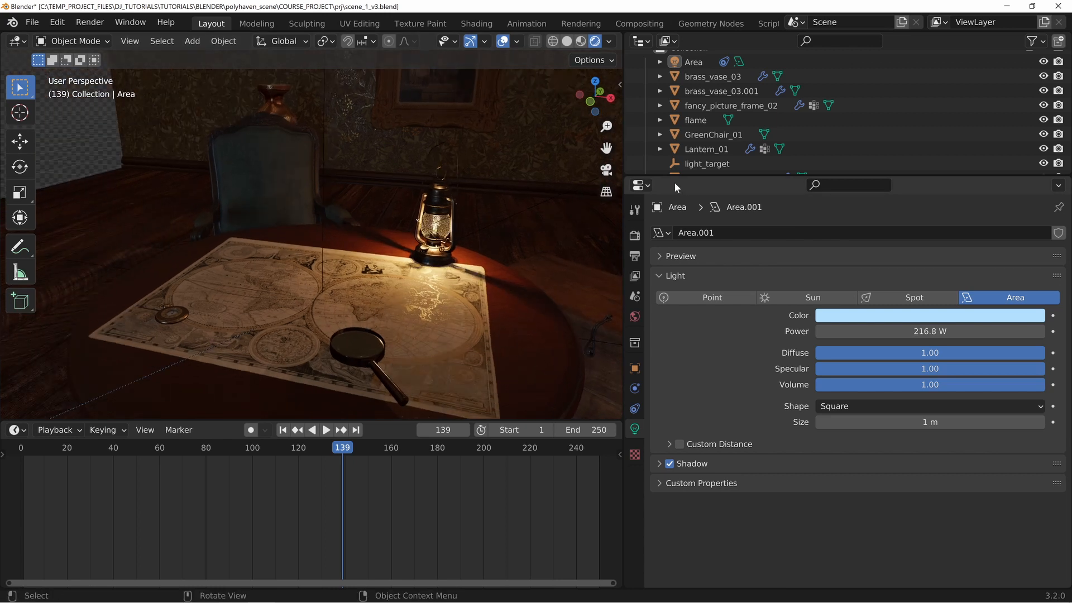
left_click_drag(687, 175, 776, 340)
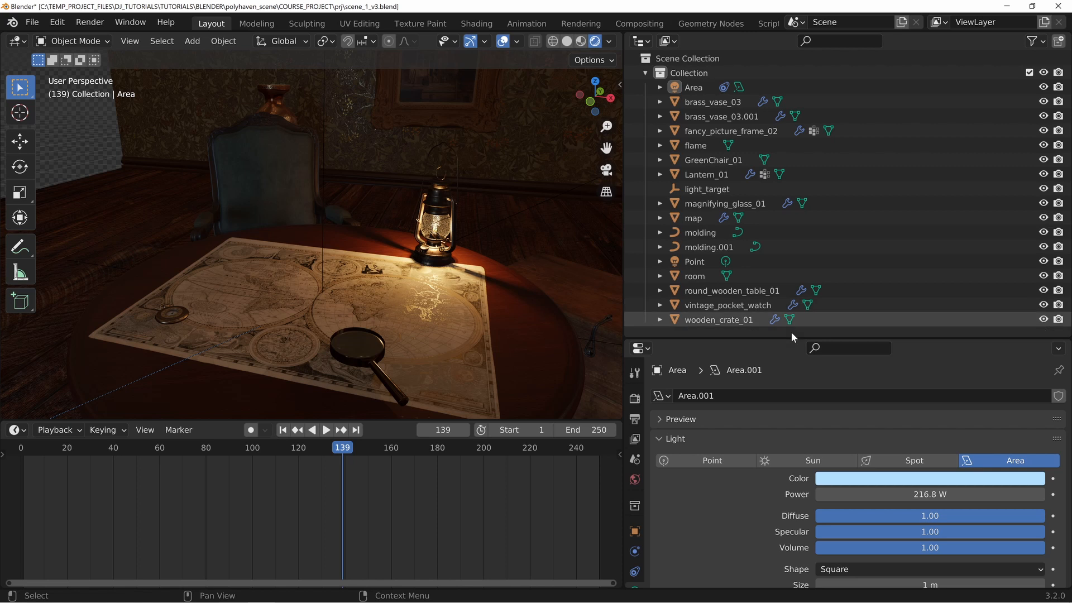
right_click(806, 331)
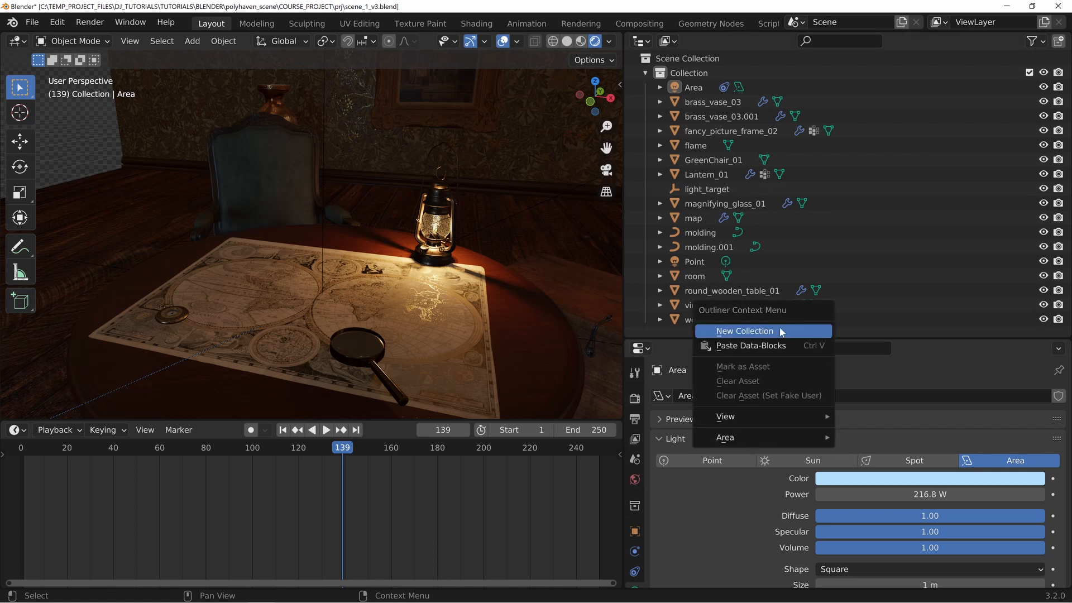
left_click(779, 327)
left_click_drag(779, 338, 769, 478)
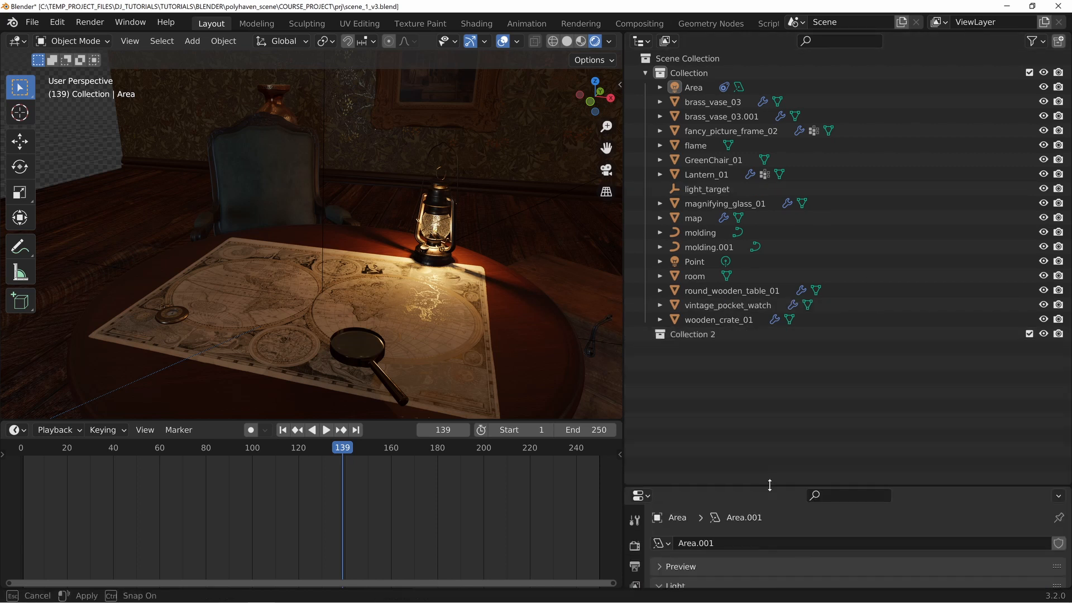
double_click(689, 333)
type("lights")
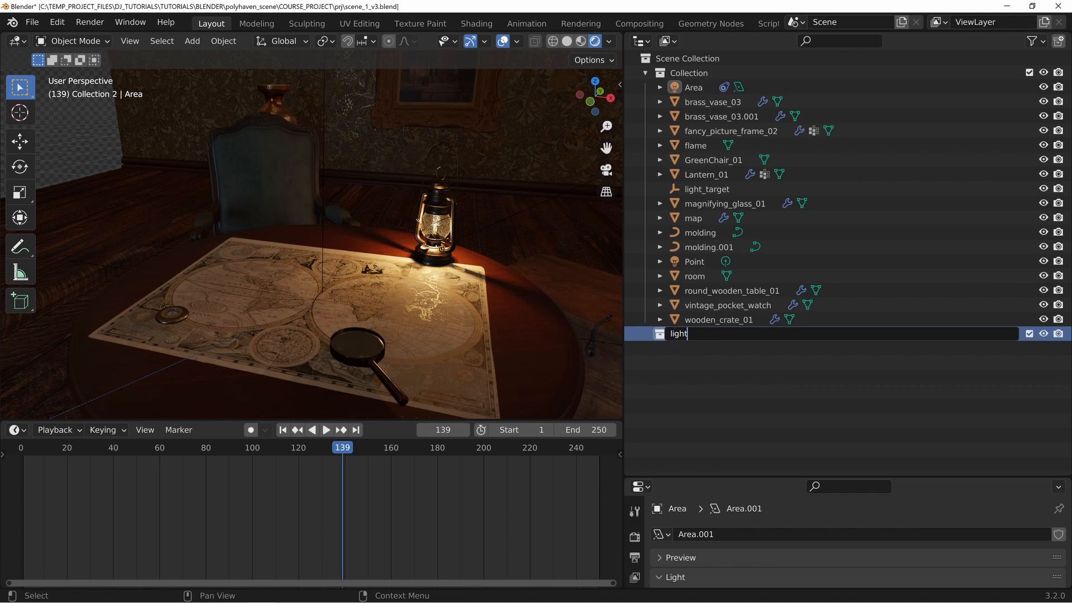
key("Return")
- Move the Area light, the Point light and light_target into the lights collection
left_click(690, 88)
left_click_drag(690, 87, 692, 335)
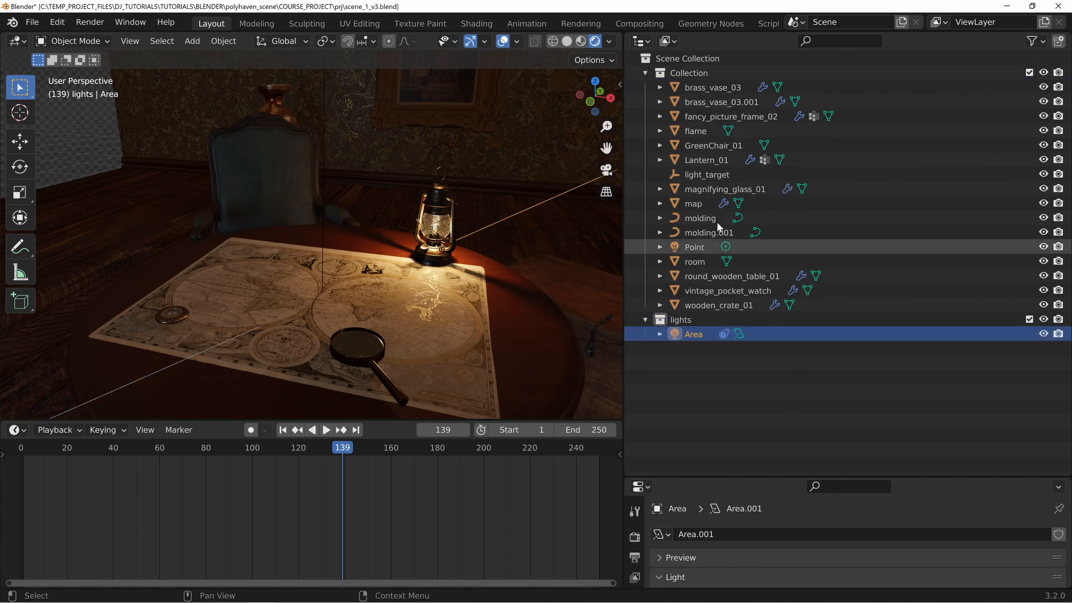
left_click_drag(700, 248, 715, 320)
left_click_drag(707, 174, 702, 302)
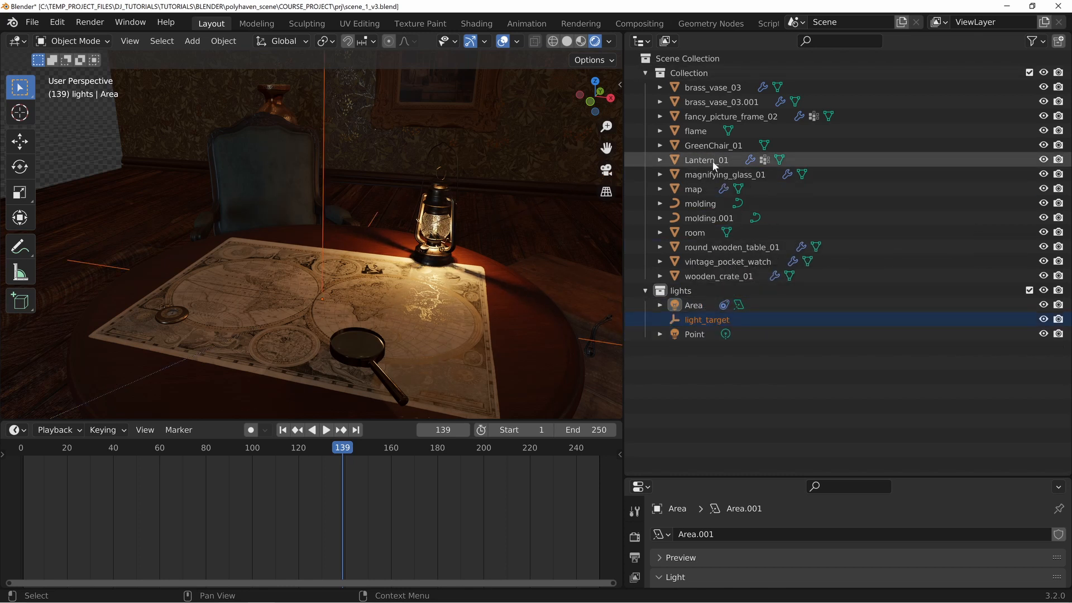
- Move the flame object from Collection into the lights collection and collapse the lights collection
left_click(696, 132)
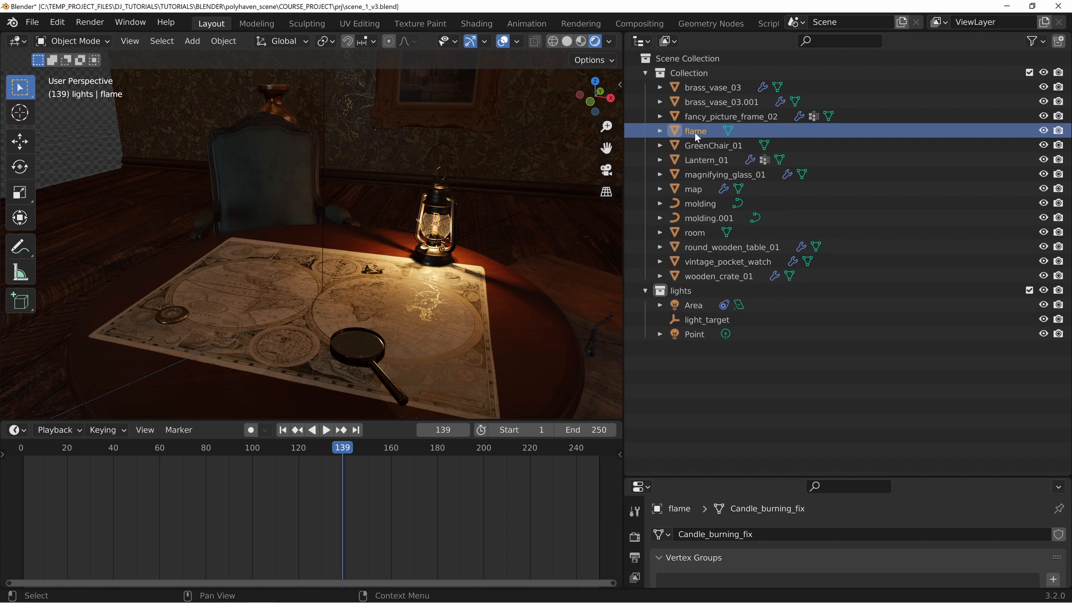
left_click_drag(704, 137, 719, 290)
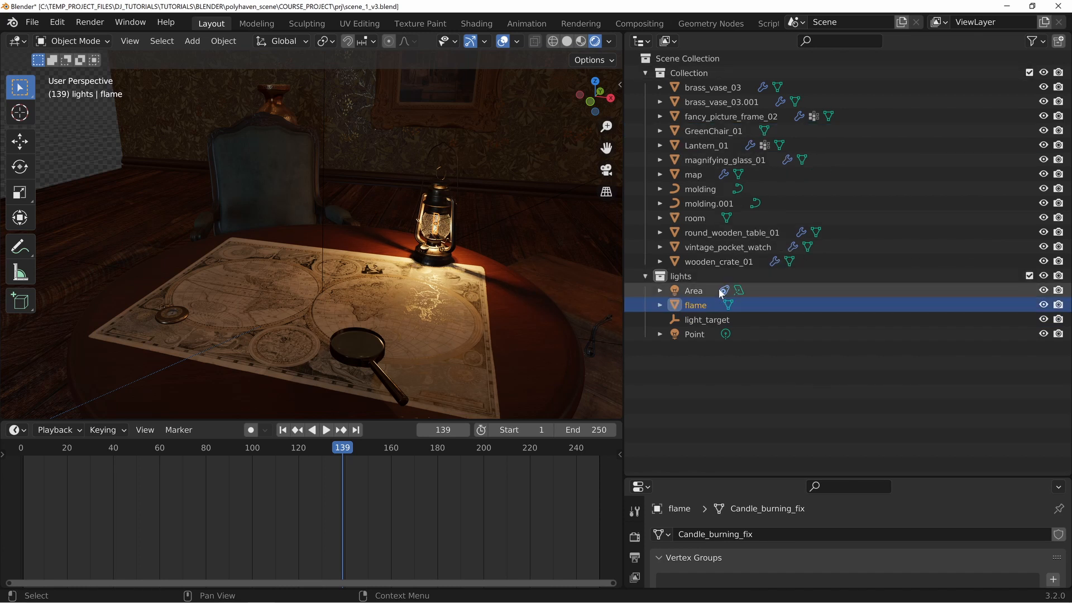
left_click(645, 276)
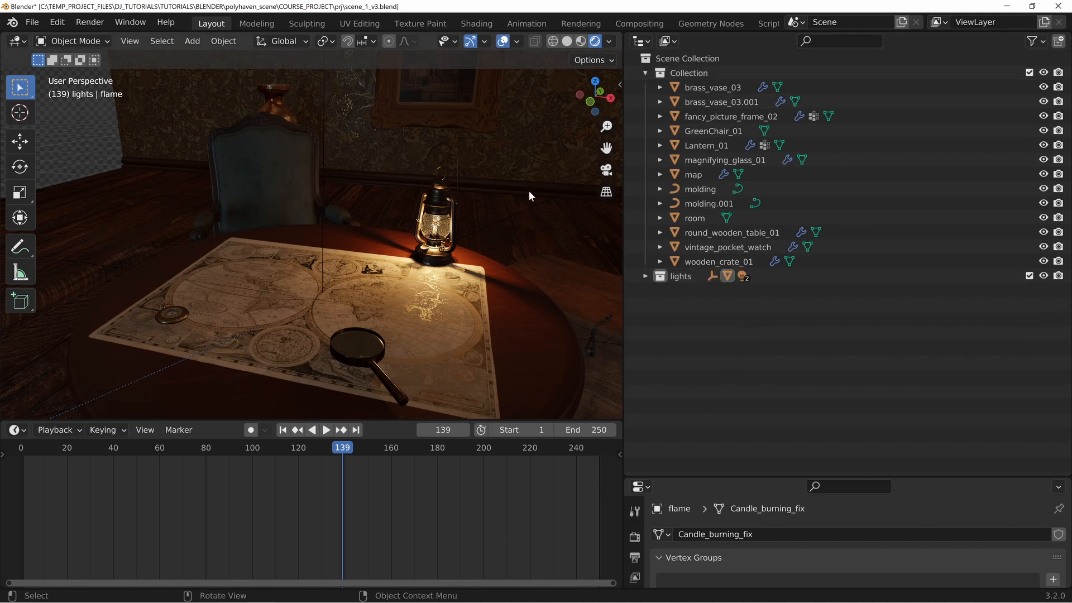
- Select the room and both molding objects and move them to a new collection named room
left_click(527, 168)
scroll(538, 209, "down", 11)
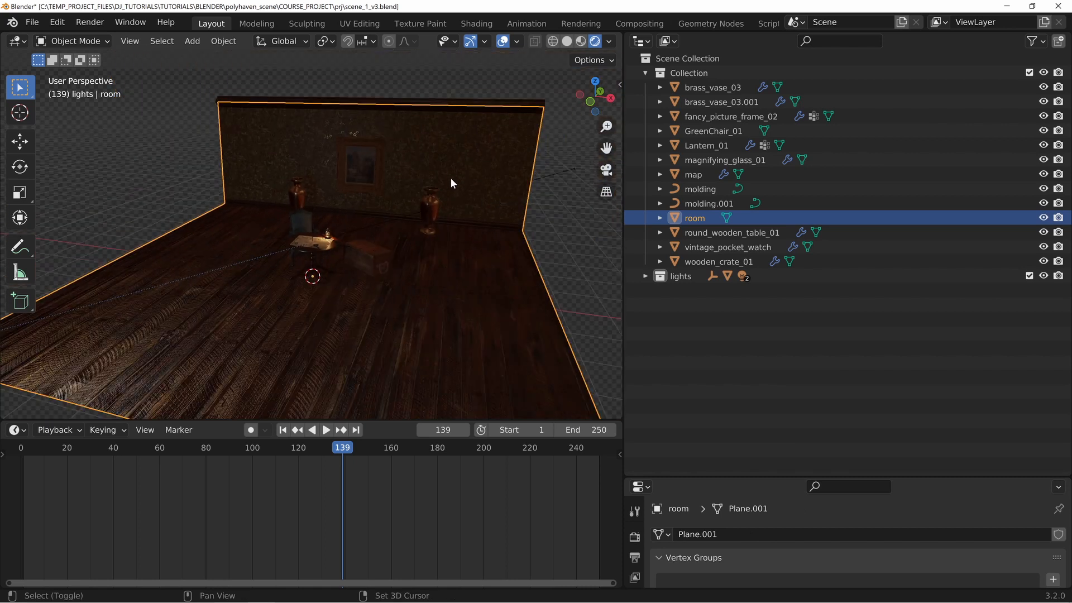
middle_click_drag(391, 173, 334, 202, "shift")
left_click(334, 202, "shift")
left_click(354, 123, "shift")
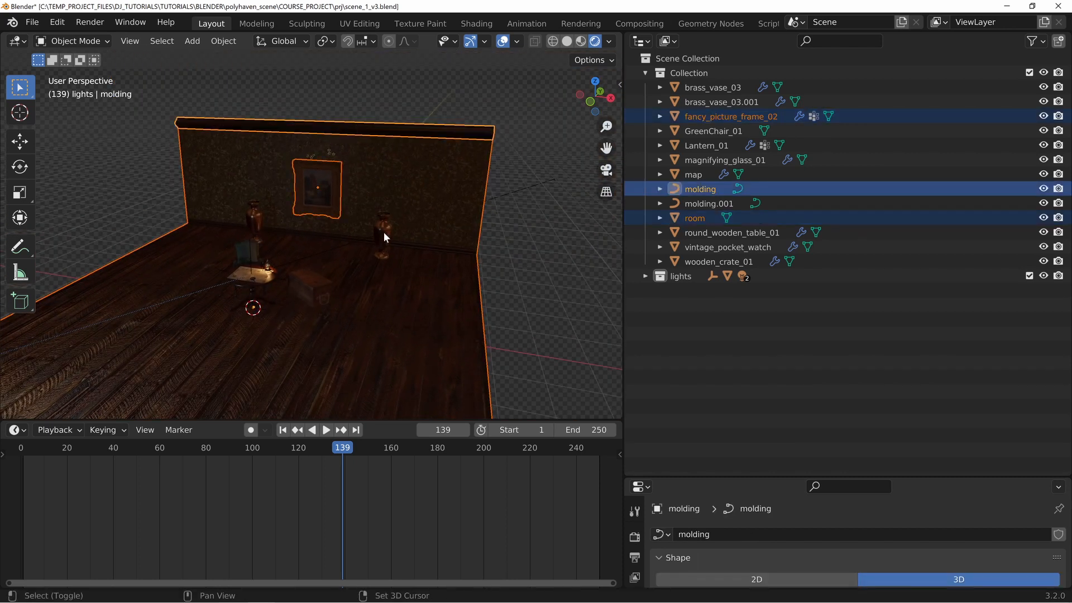
left_click(344, 237, "shift")
middle_click_drag(451, 254, 410, 249, "shift")
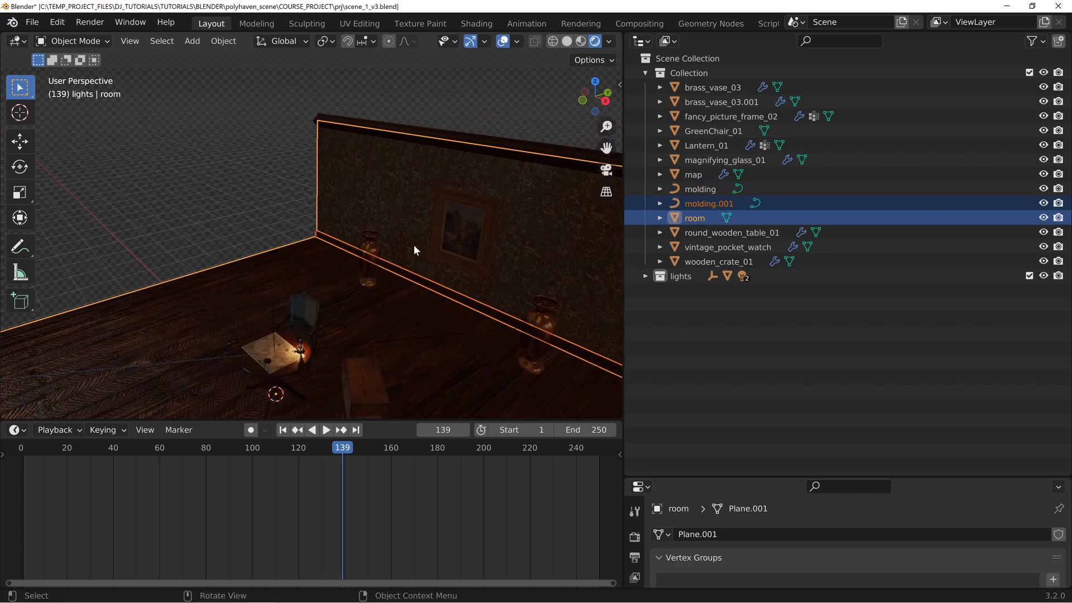
left_click(437, 123, "shift")
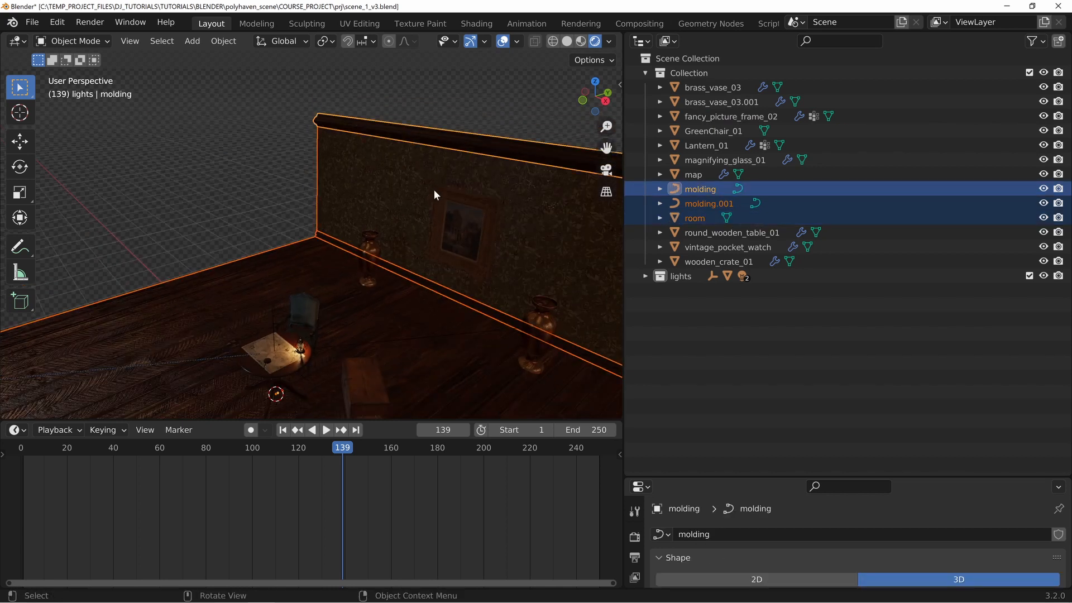
key("m")
left_click(436, 192)
type("room")
key("Return")
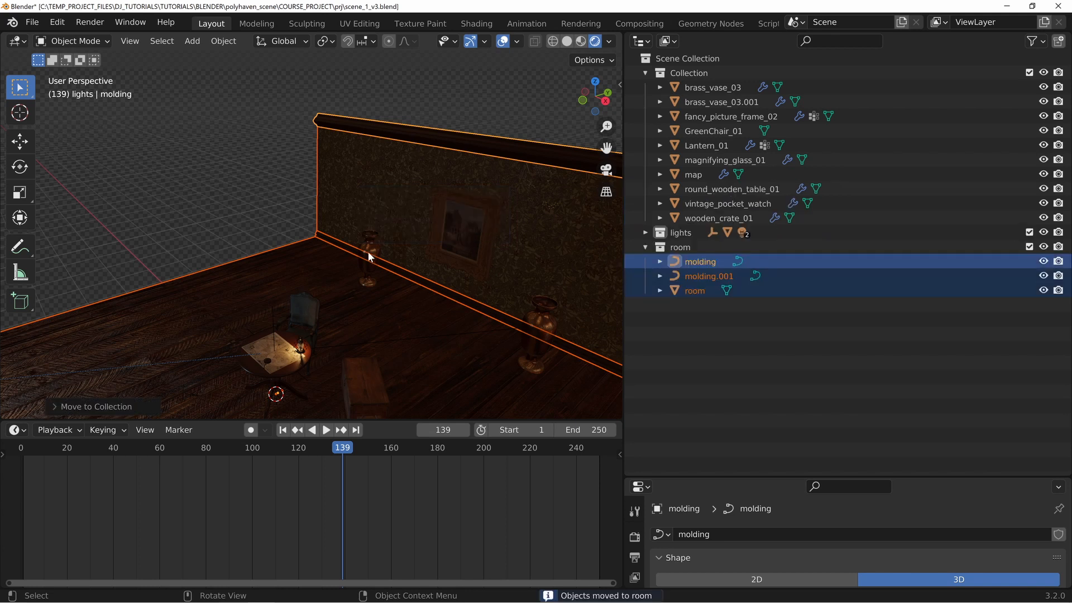
- Move both brass vases and the fancy picture frame from Collection into the room collection
left_click(369, 253)
left_click_drag(717, 88, 739, 239)
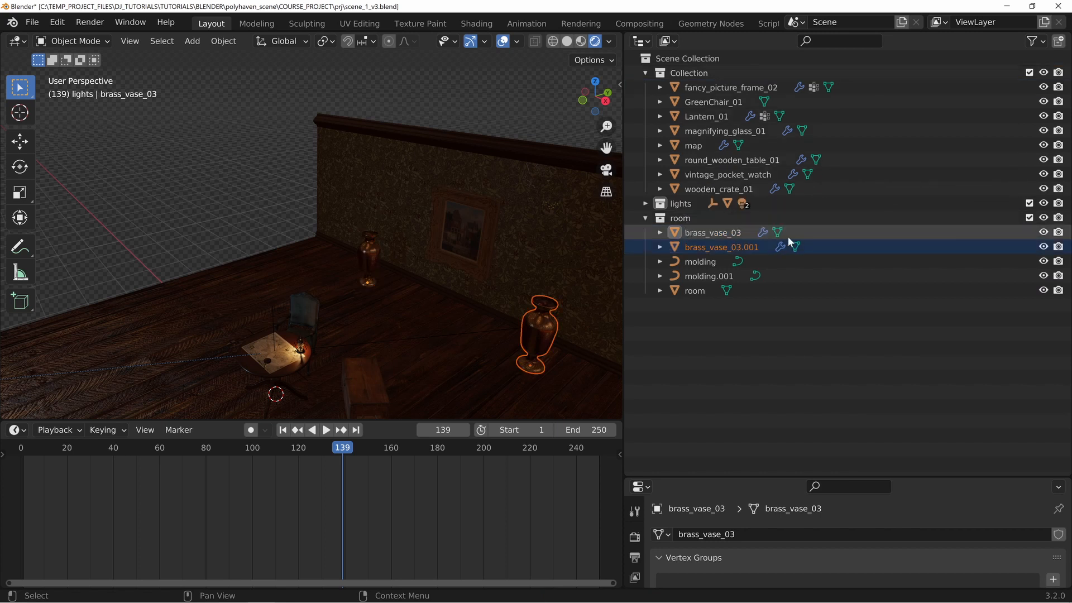
left_click(1029, 217)
left_click(1029, 218)
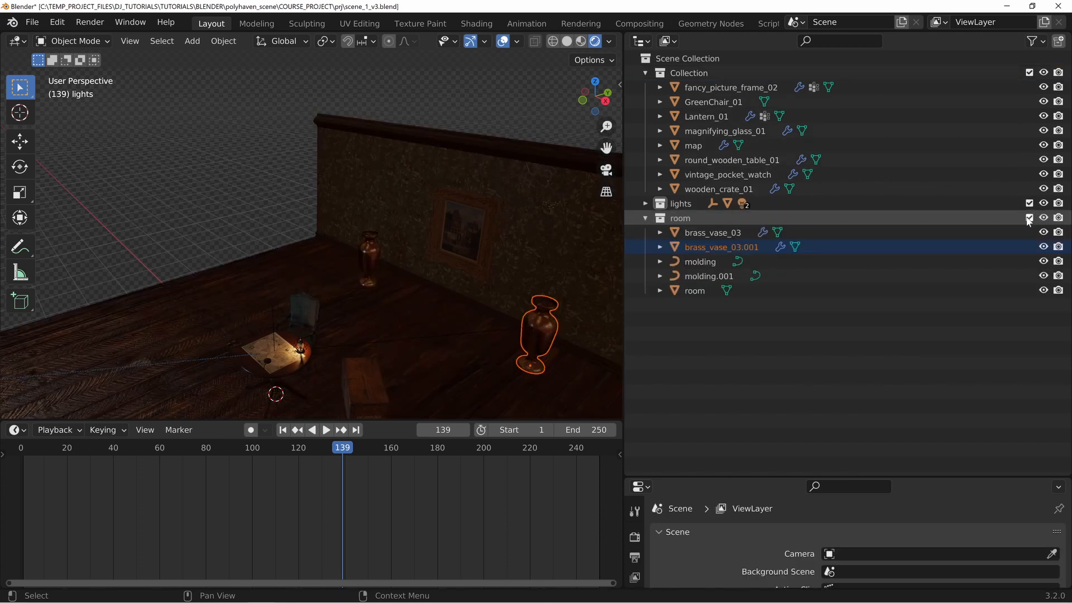
left_click(478, 223)
left_click_drag(718, 91, 709, 229)
- Exclude the room collection from the view layer and move the wooden crate into it
left_click(1029, 203)
left_click(390, 245)
left_click_drag(705, 174, 692, 193)
- Frame the table, chair and lantern in the 3D view and save the scene file
middle_click_drag(347, 245, 386, 273, "shift")
scroll(478, 252, "up", 4)
scroll(388, 281, "up", 3)
middle_click_drag(312, 275, 390, 226, "shift")
middle_click_drag(296, 223, 410, 235, "shift")
middle_click_drag(444, 215, 412, 227, "shift")
key("ctrl+s")
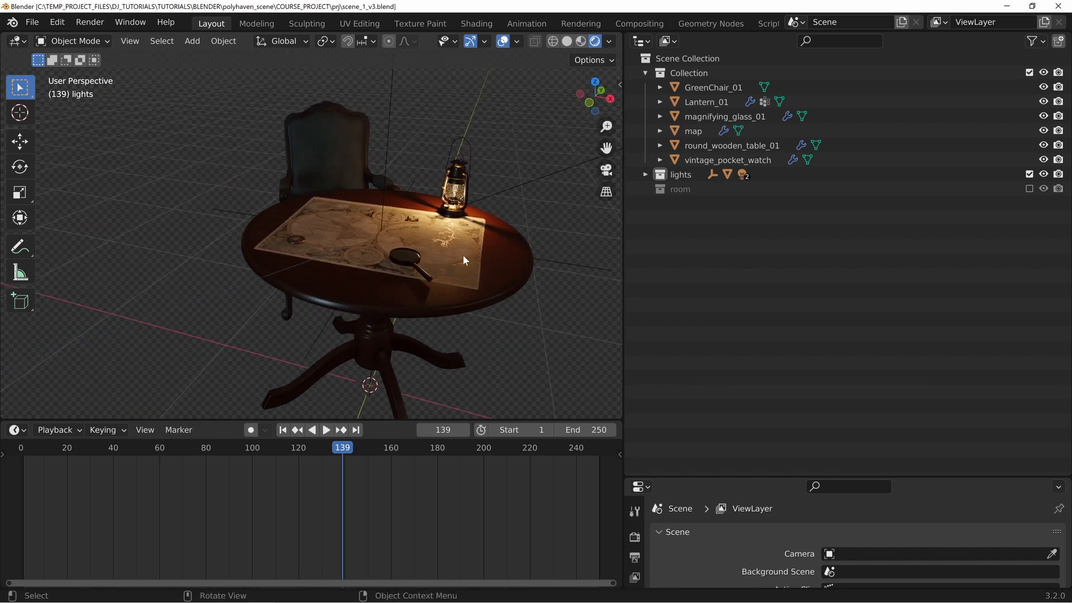
- Shrink the timeline area to give the 3D viewport around the table more height
scroll(463, 255, "up", 4)
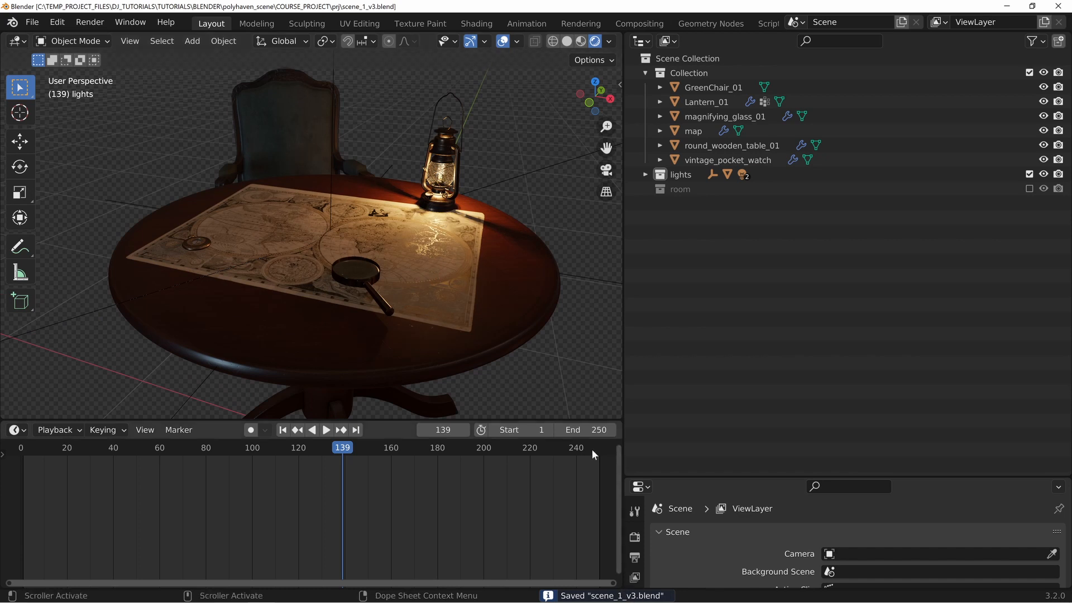
middle_click_drag(445, 346, 460, 224)
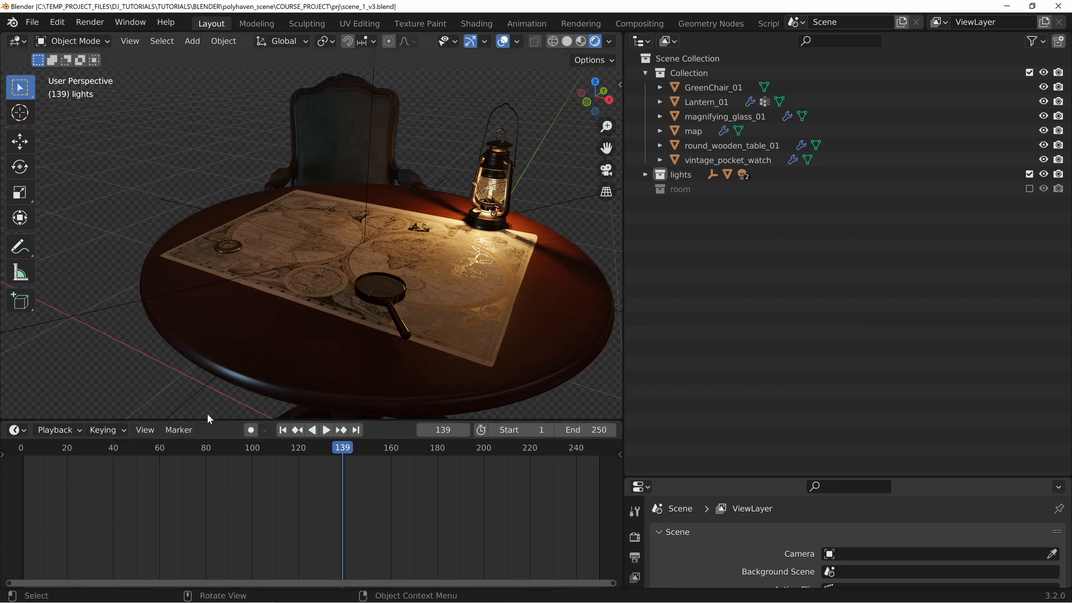
left_click_drag(209, 420, 202, 496)
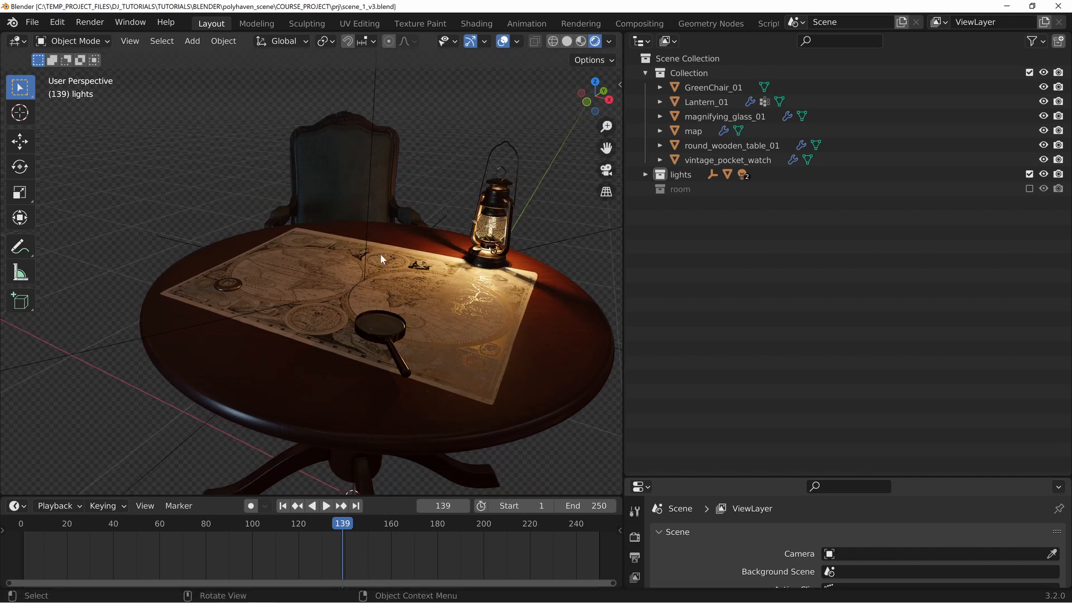
middle_click_drag(276, 220, 390, 183)
middle_click_drag(541, 236, 412, 220)
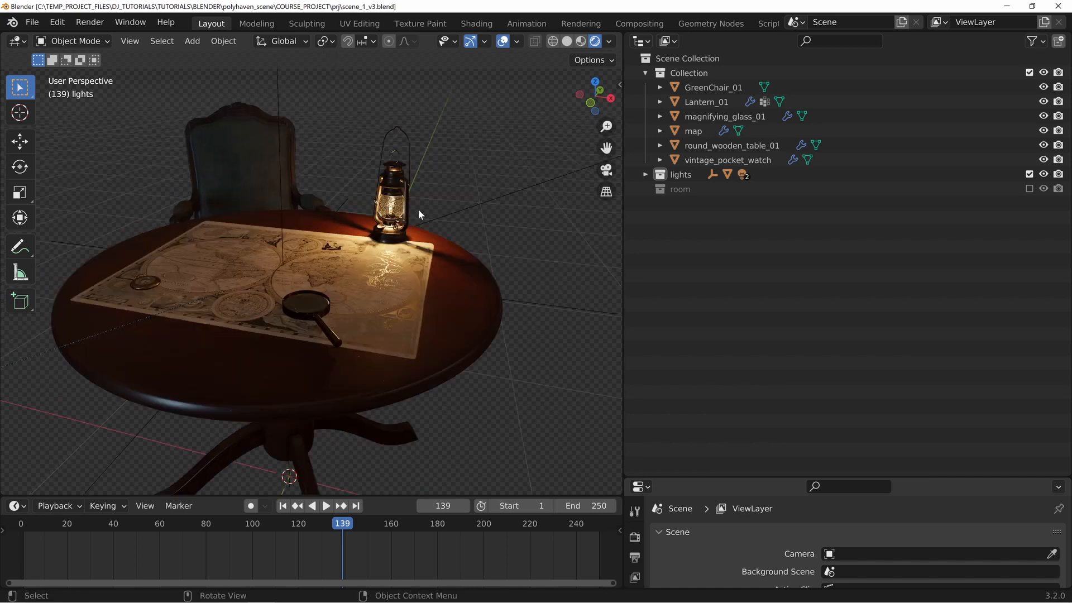
- Expand the lights collection, select the Point light and set the current frame to 1
left_click(645, 175)
left_click(699, 233)
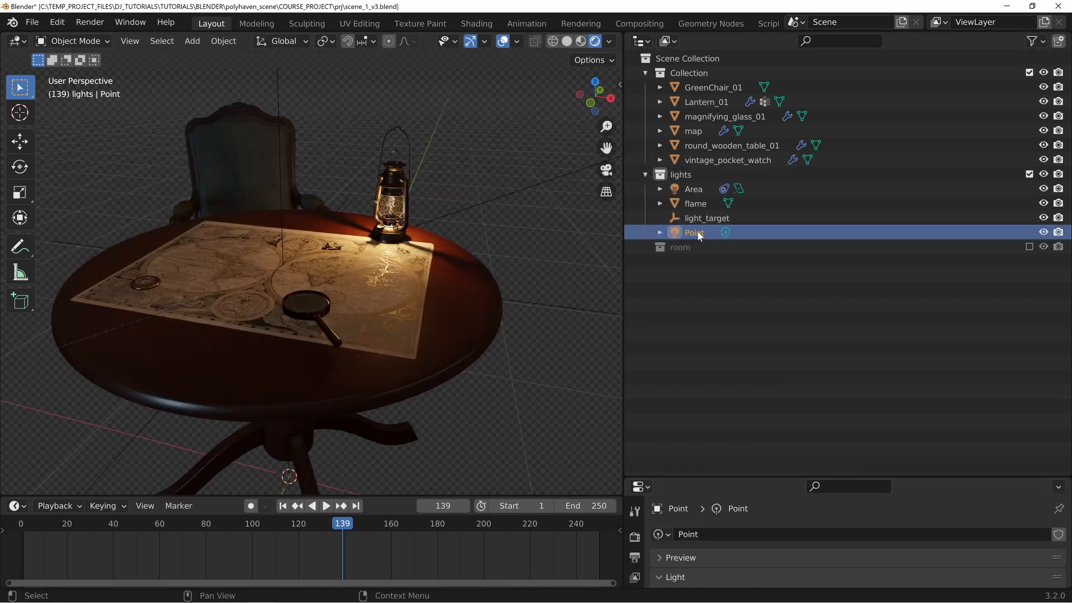
middle_click_drag(394, 202, 338, 213, "shift")
left_click_drag(342, 525, 22, 523)
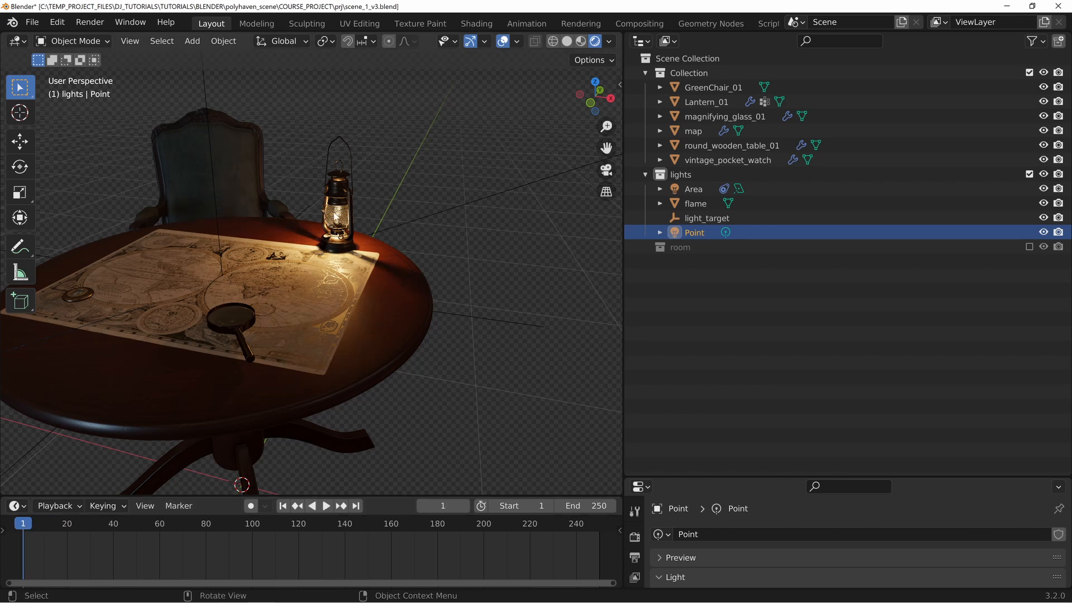
- Widen the 3D viewport, enlarge the timeline area below it and switch that area to the Graph Editor
scroll(335, 220, "up", 2)
middle_click_drag(358, 223, 329, 216)
middle_click_drag(328, 217, 369, 226, "shift")
left_click_drag(622, 107, 747, 391)
left_click_drag(615, 494, 661, 298)
left_click(16, 302)
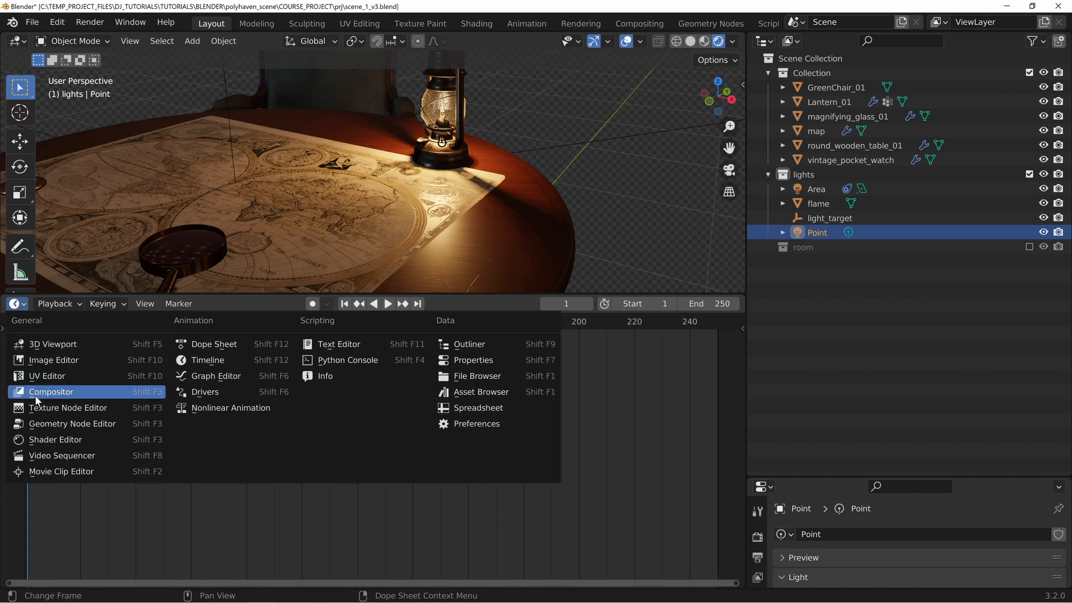
left_click(230, 376)
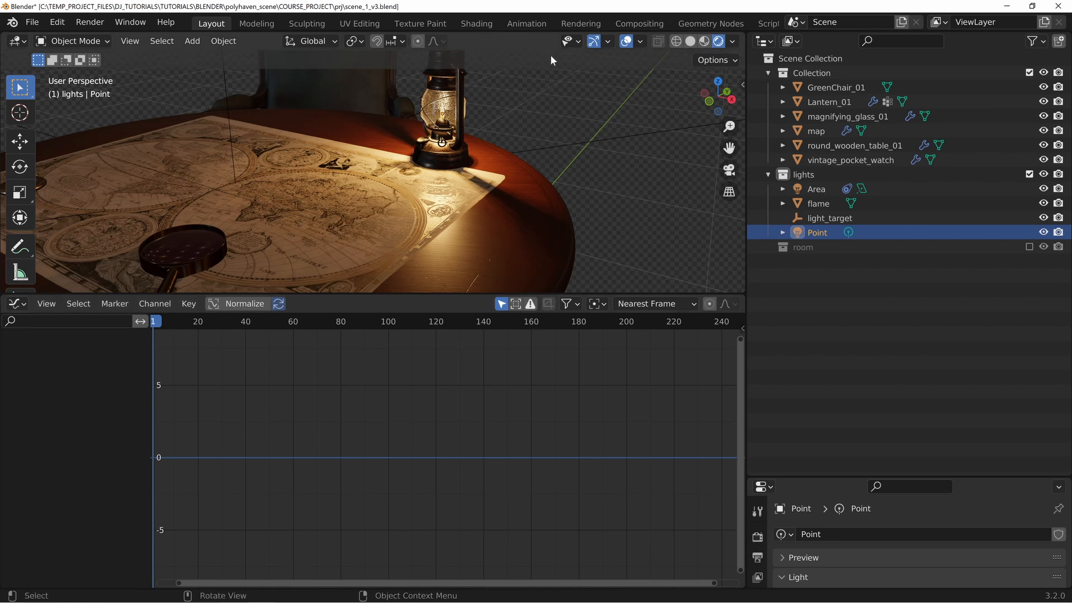
- Enlarge the properties area, insert a keyframe on the Point light's Power at frame 1 and expand its animation channel
middle_click_drag(550, 55, 511, 134, "shift")
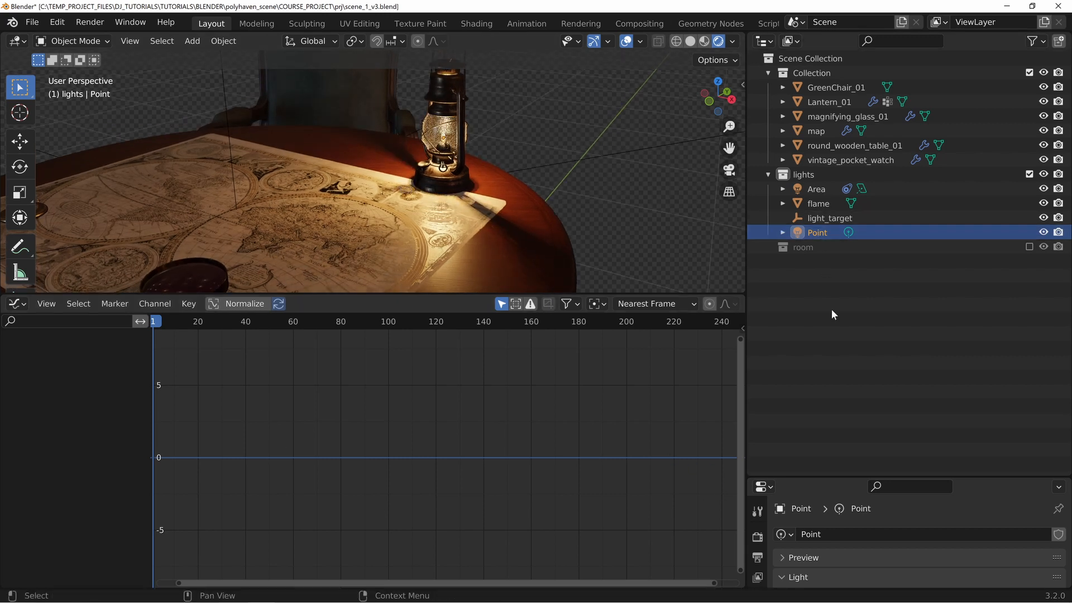
left_click_drag(821, 475, 816, 227)
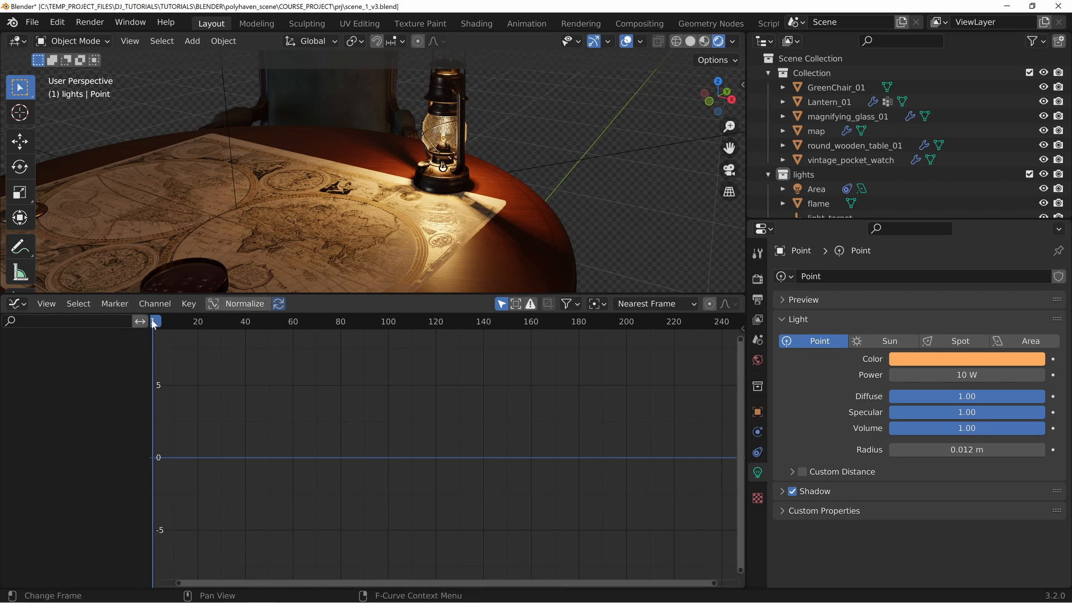
right_click(961, 375)
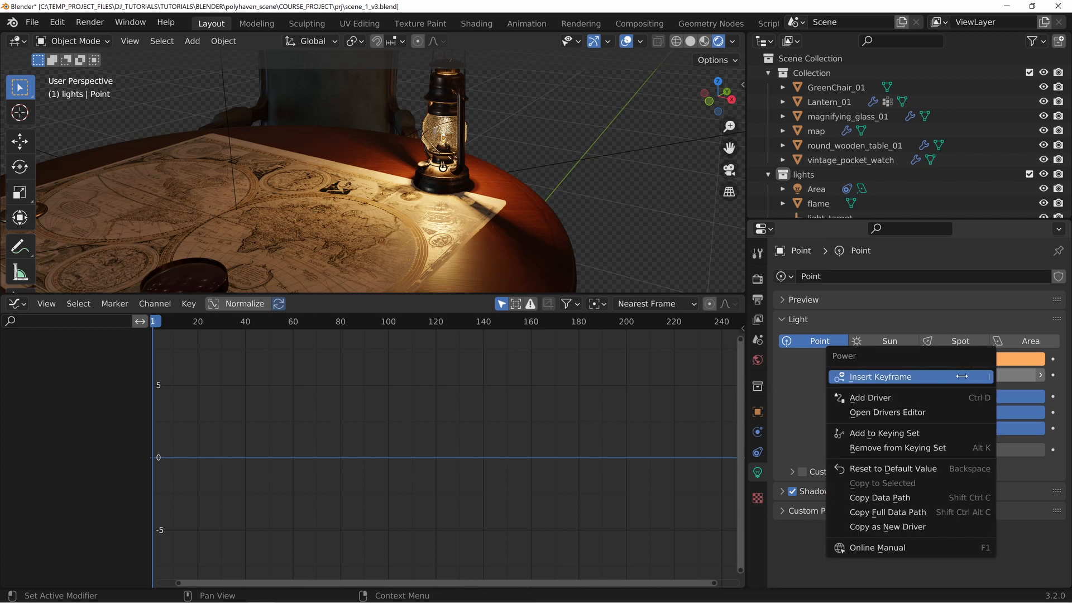
left_click(961, 376)
left_click(11, 350)
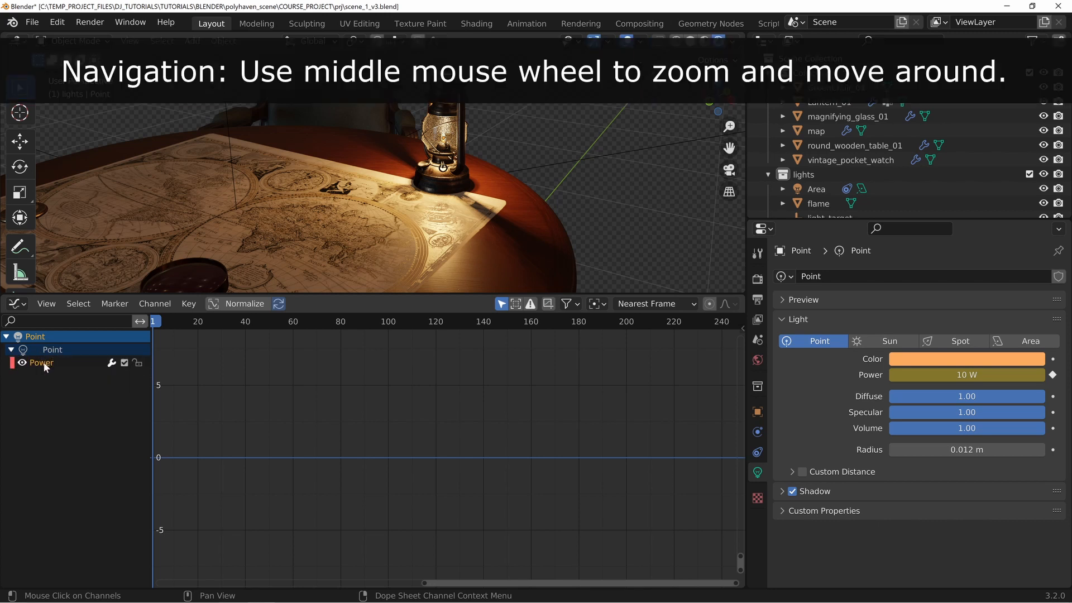
- Try to move the Power keyframe down the graph to about 3 W
scroll(411, 438, "down", 4)
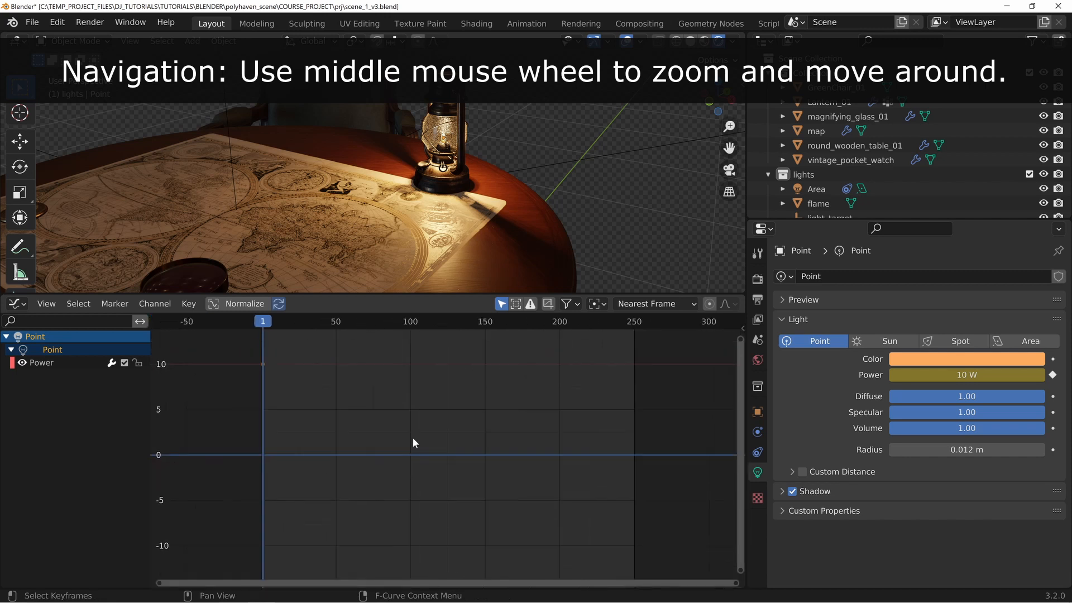
middle_click_drag(347, 429, 445, 491)
scroll(441, 481, "up", 3)
left_click(375, 465)
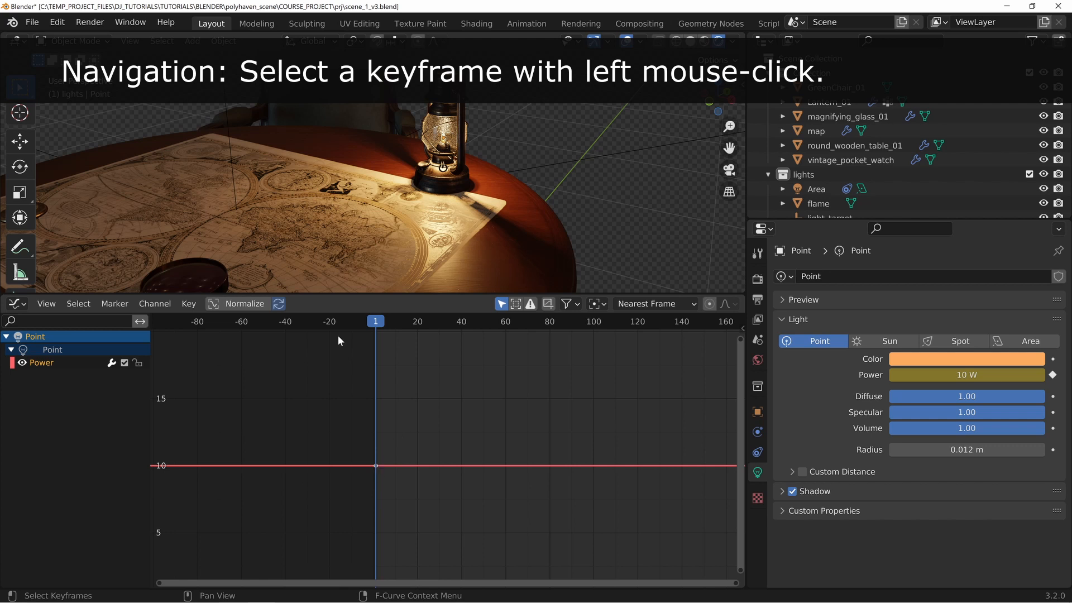
key("g")
middle_click_drag(488, 495, 464, 447)
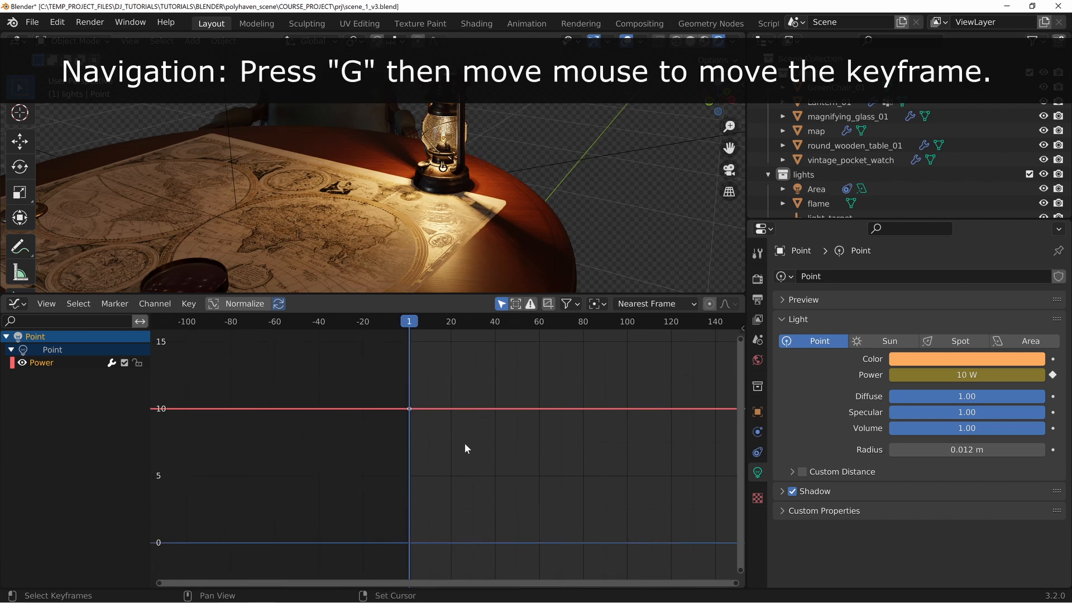
key("g")
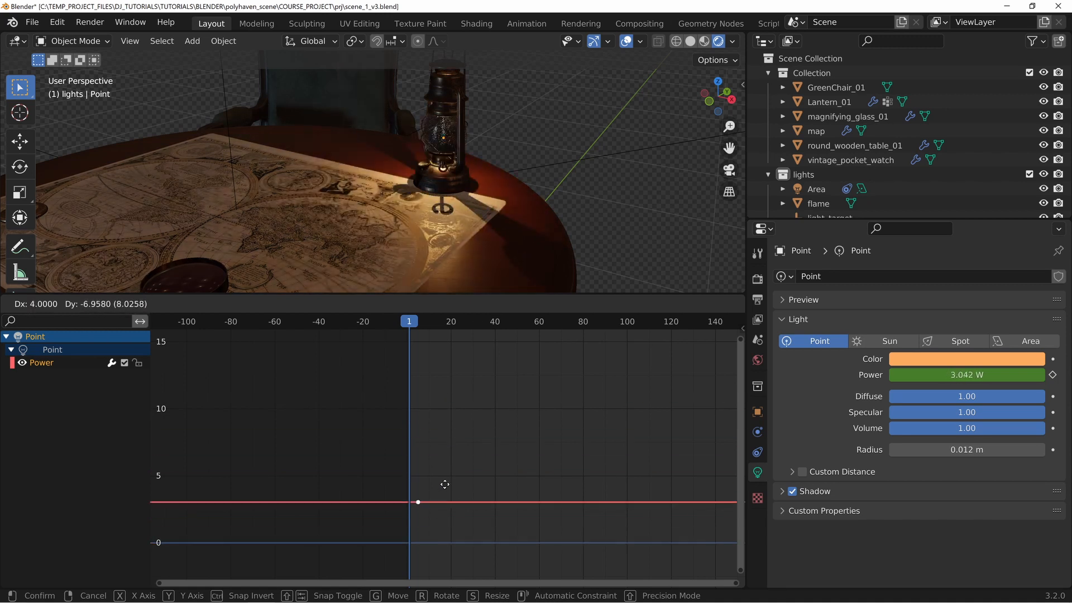
key("Escape")
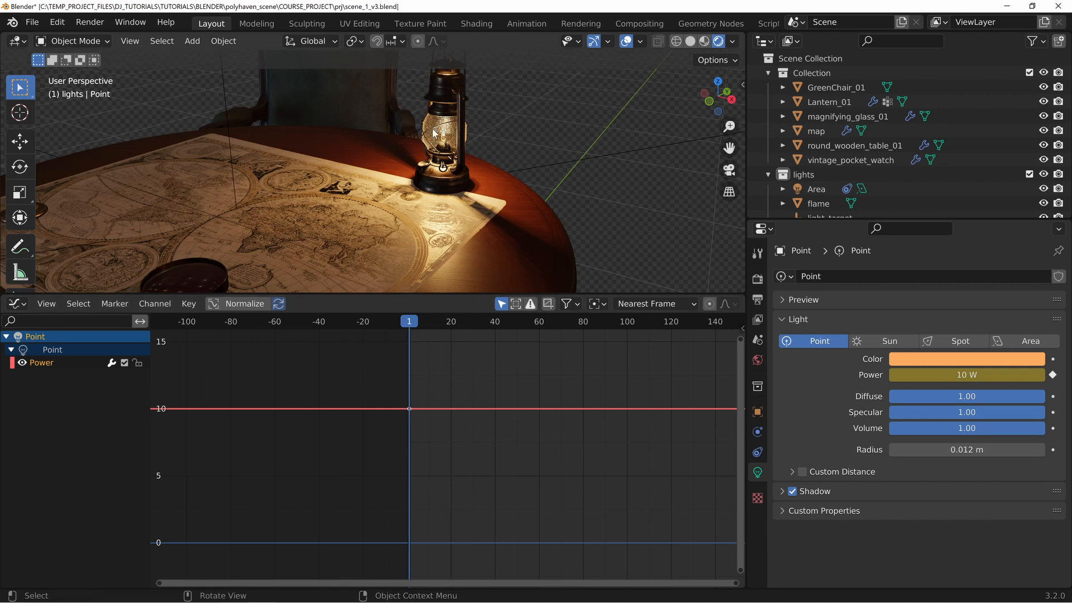
- Show the Graph Editor's sidebar, widen it and fit the Power curve's frame range into the remaining graph space
middle_click_drag(545, 190, 456, 203)
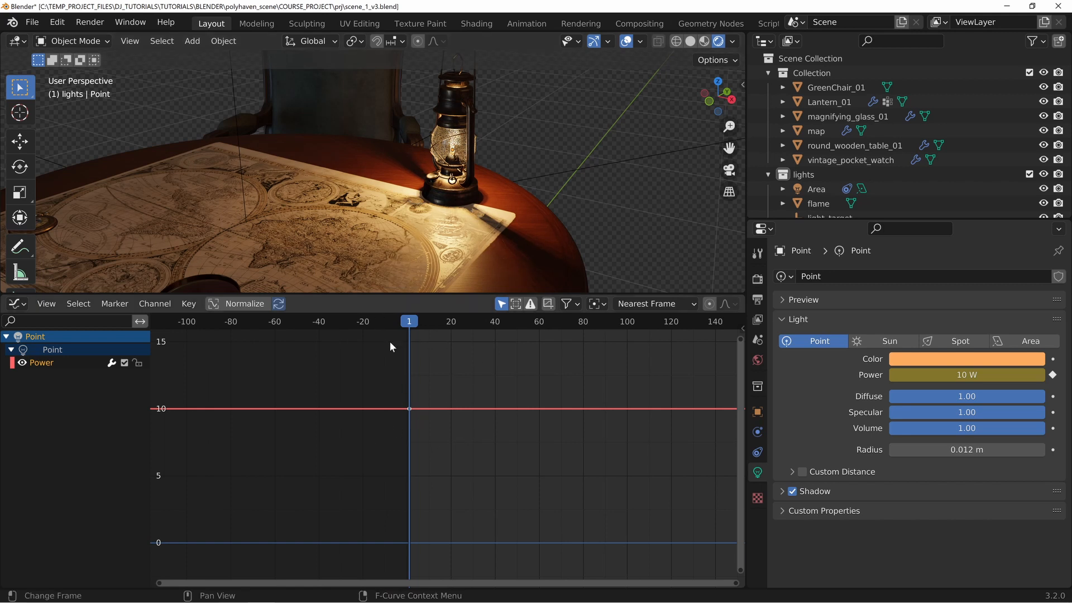
left_click(743, 329)
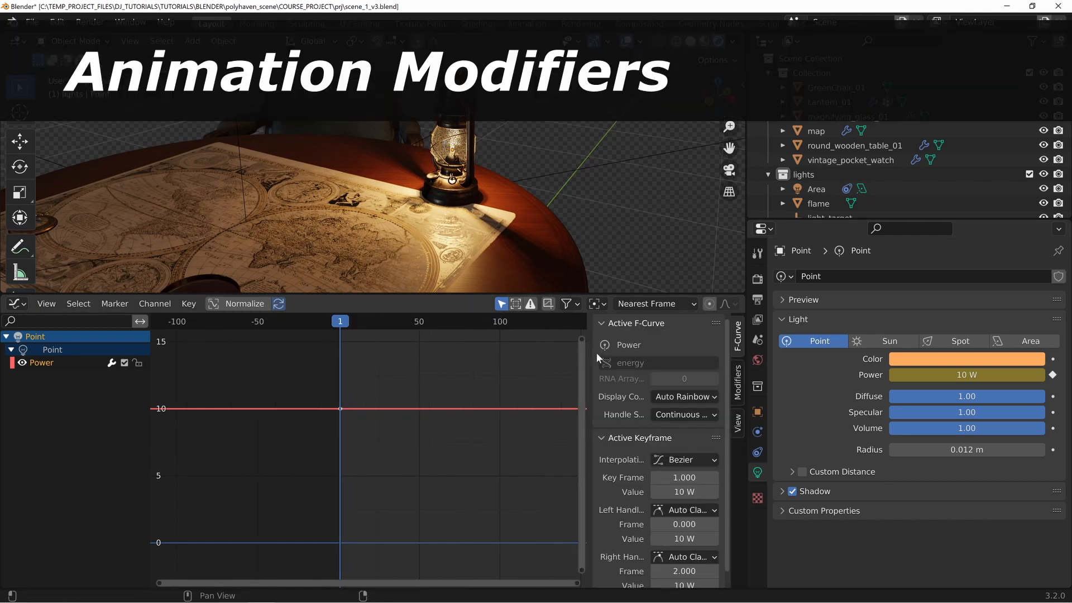
left_click_drag(591, 335, 491, 336)
middle_click_drag(390, 446, 314, 458)
scroll(316, 447, "down", 8)
scroll(316, 458, "up", 2)
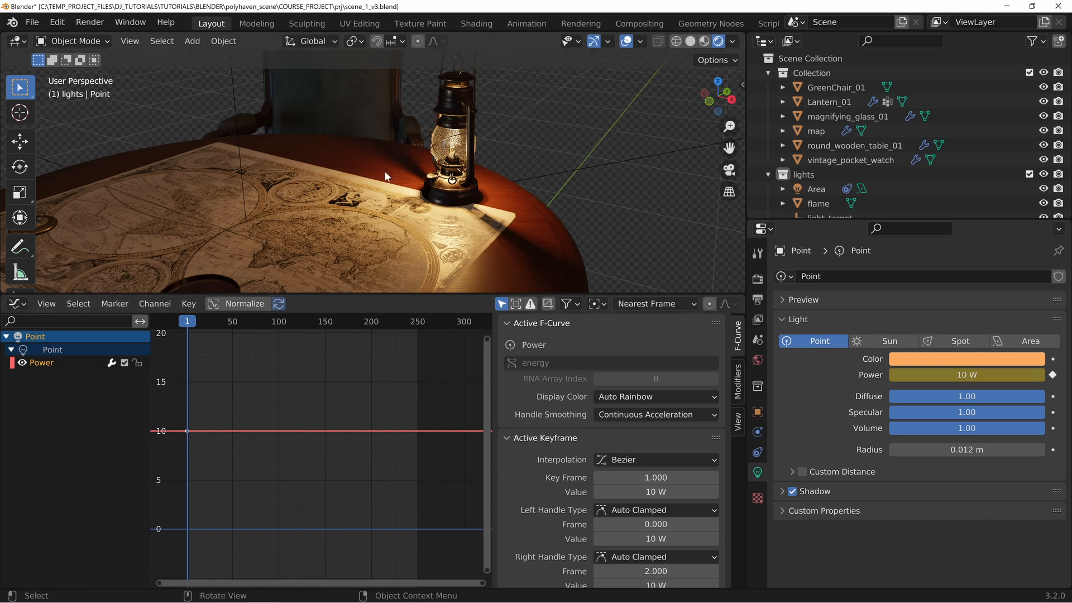
- Add a Noise modifier to the Point light's Power curve and inspect the curve up close
left_click(737, 382)
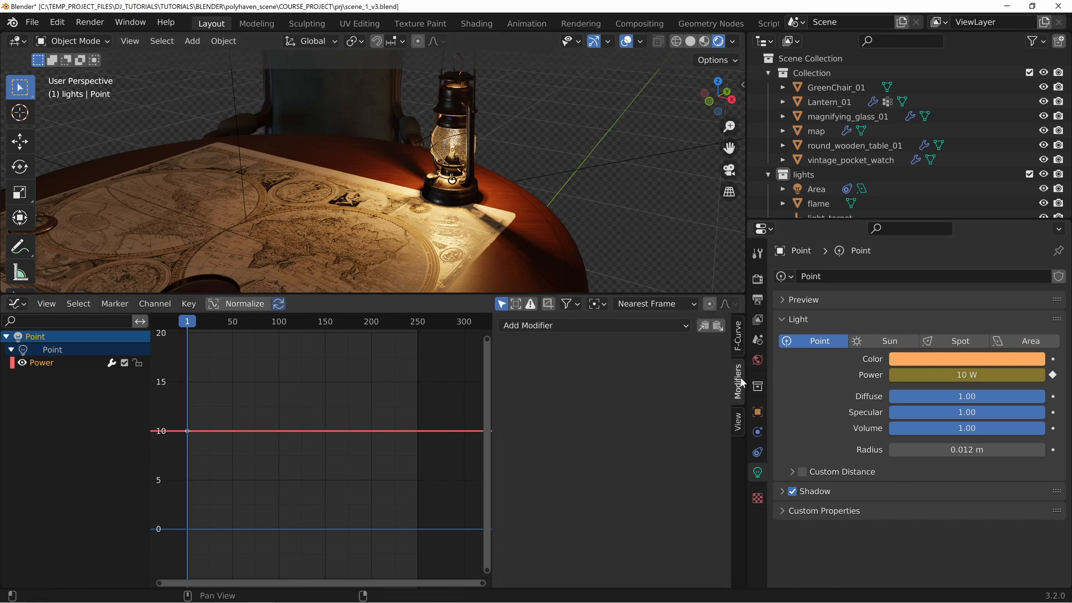
left_click(526, 325)
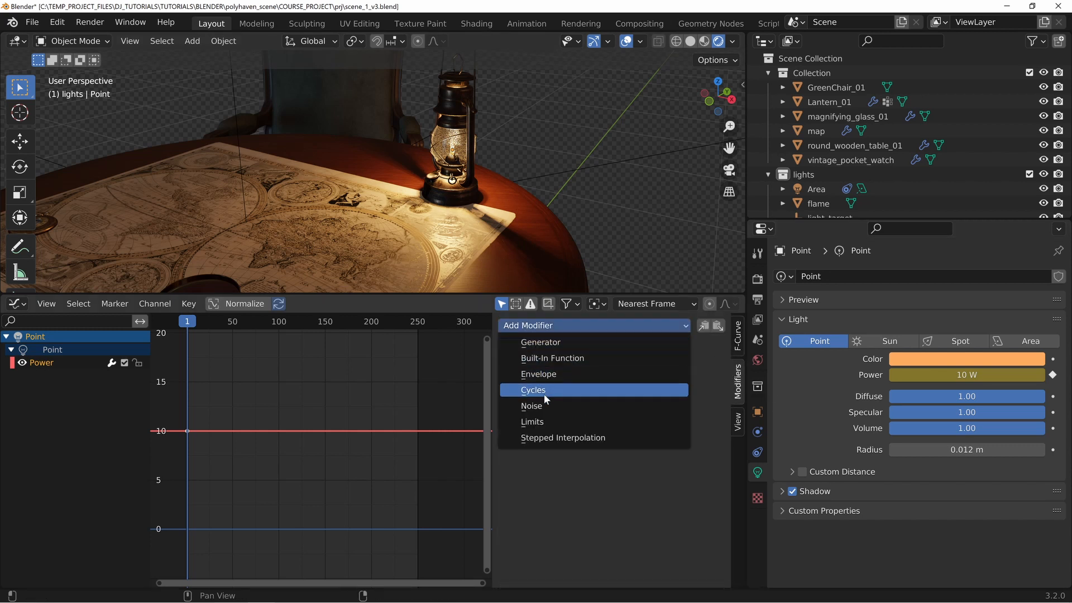
left_click(537, 406)
scroll(224, 436, "up", 3)
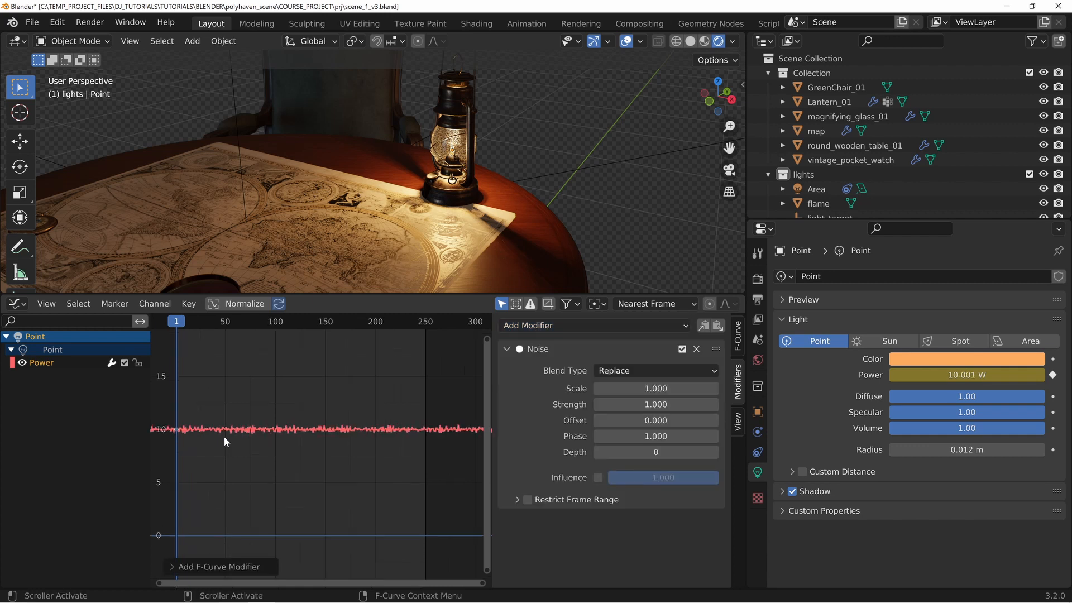
middle_click_drag(199, 439, 289, 422)
scroll(296, 415, "up", 7)
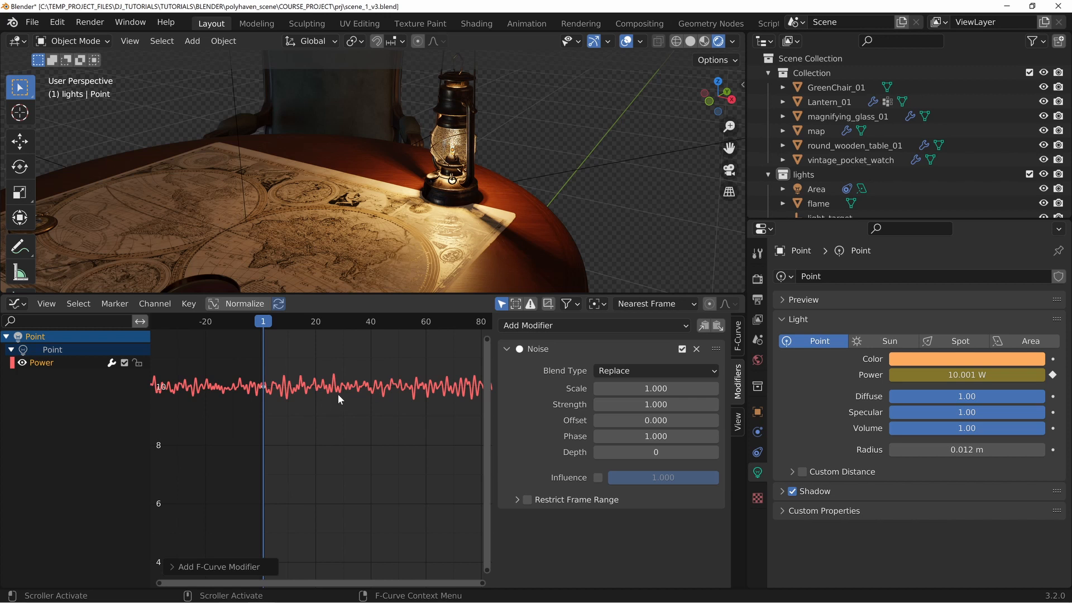
- Set the Noise modifier's Strength to 21 and scrub through the frames to preview the light's variation
scroll(338, 394, "down", 3)
left_click_drag(284, 329, 336, 335)
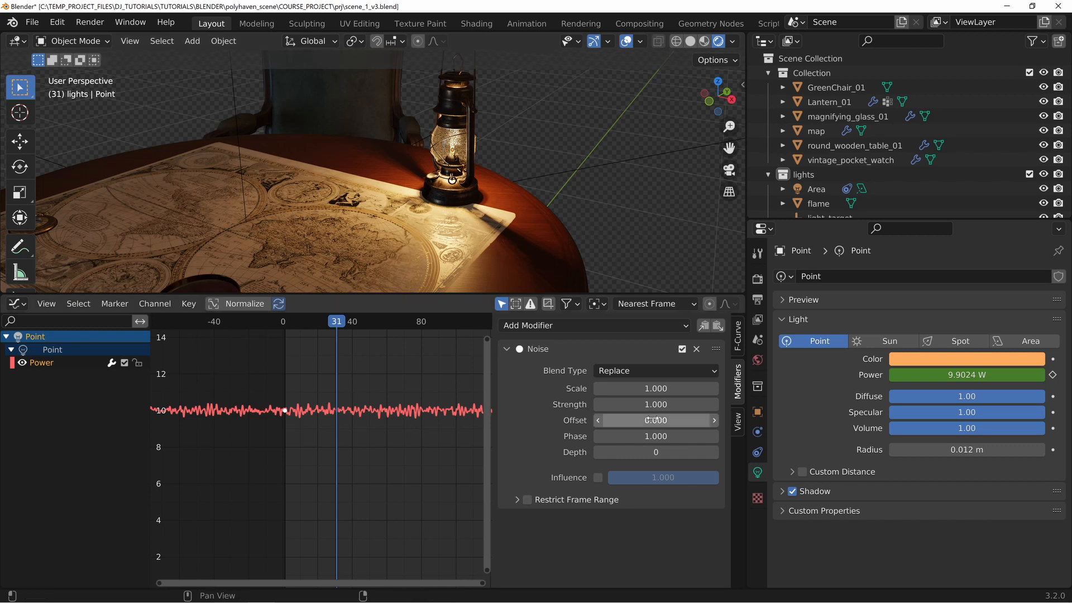
left_click_drag(656, 404, 703, 404)
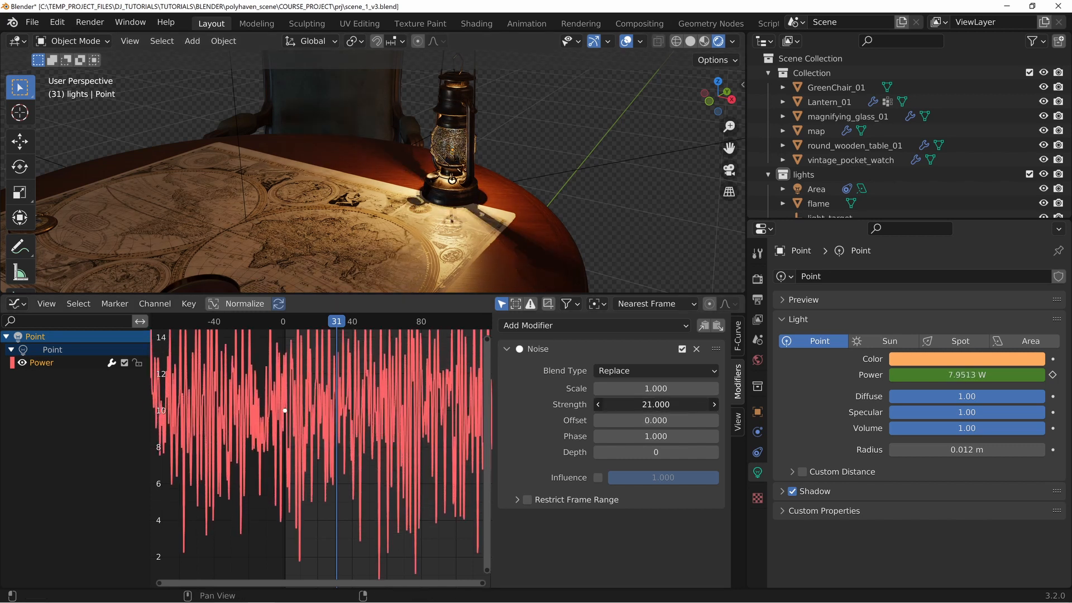
left_click_drag(351, 330, 410, 355)
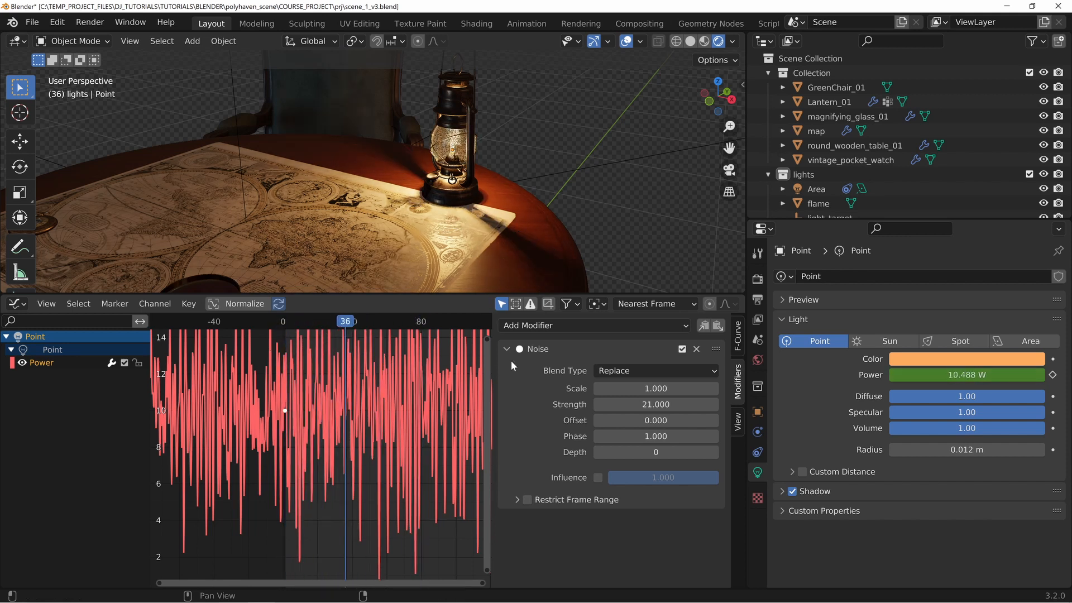
- Set the Noise modifier's Scale to 18.2 to stretch the Power curve's waves and return to frame 0
left_click(656, 388)
type("8.4")
key("Return")
left_click_drag(656, 388, 678, 388)
scroll(397, 456, "down", 15)
middle_click_drag(385, 472, 334, 453)
scroll(341, 441, "up", 1)
mouse_move(663, 388)
left_mouse_down()
mouse_move(641, 389)
mouse_move(669, 389)
left_mouse_up()
left_click_drag(272, 324, 250, 344)
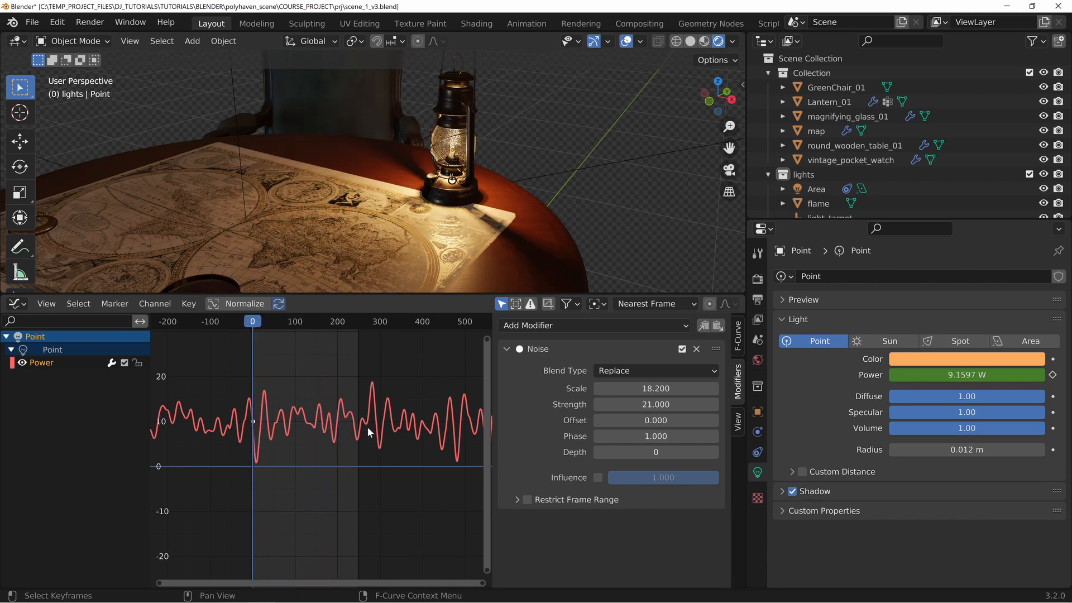
- Play the animation and tune the Noise modifier to Scale 26.08 and Strength 14.34
key("space")
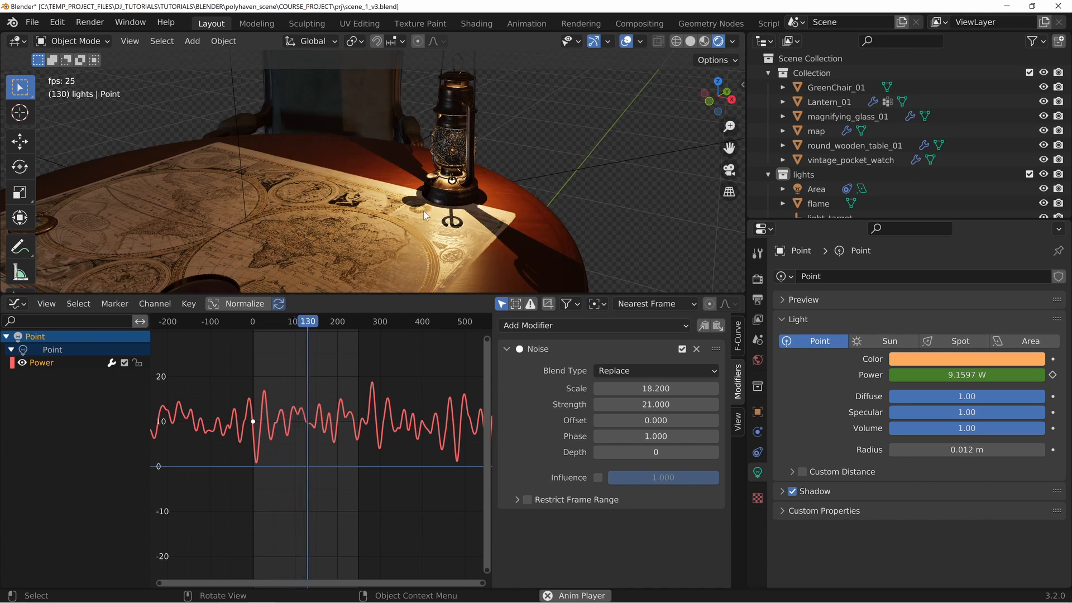
left_click_drag(656, 404, 703, 388)
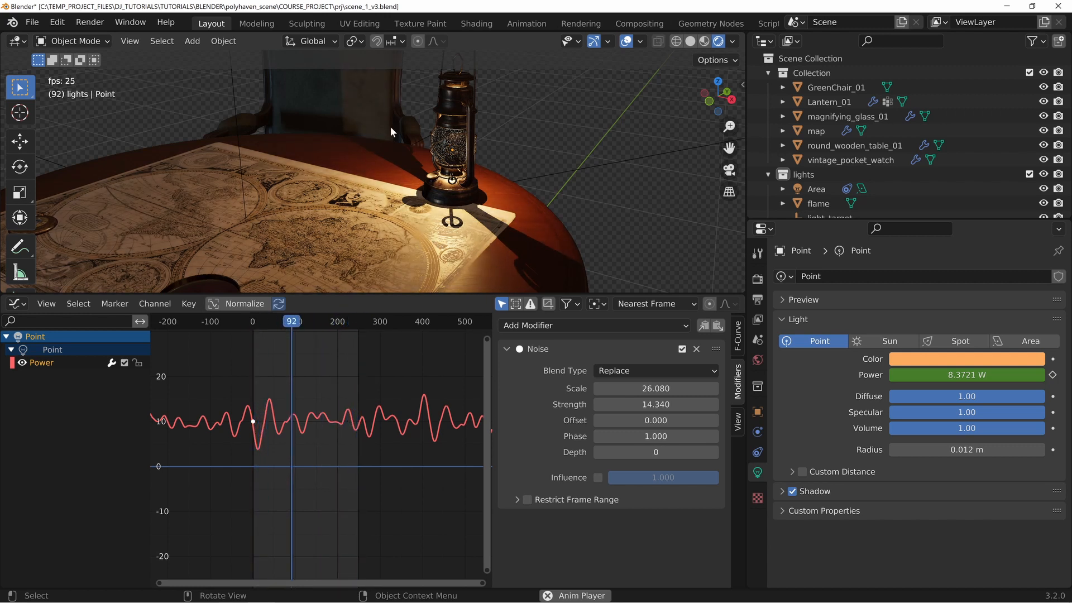
key("space")
- Reduce the Noise modifier's Strength to 11.1 and play the animation to check the lantern's flicker
left_click(265, 324)
left_click_drag(263, 326, 257, 325)
left_click_drag(672, 404, 619, 404)
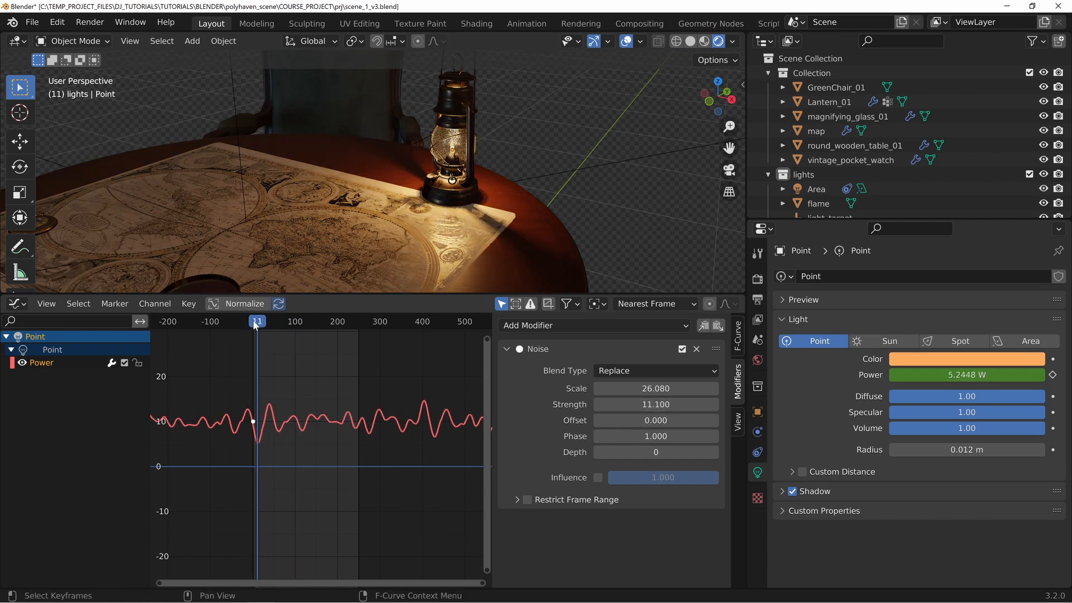
key("space")
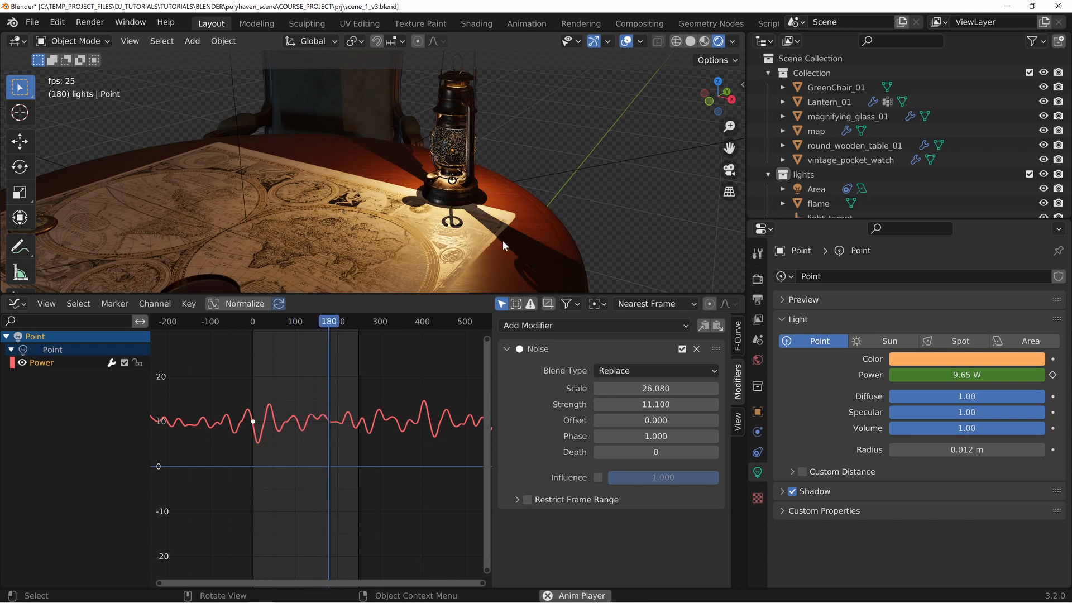
key("space")
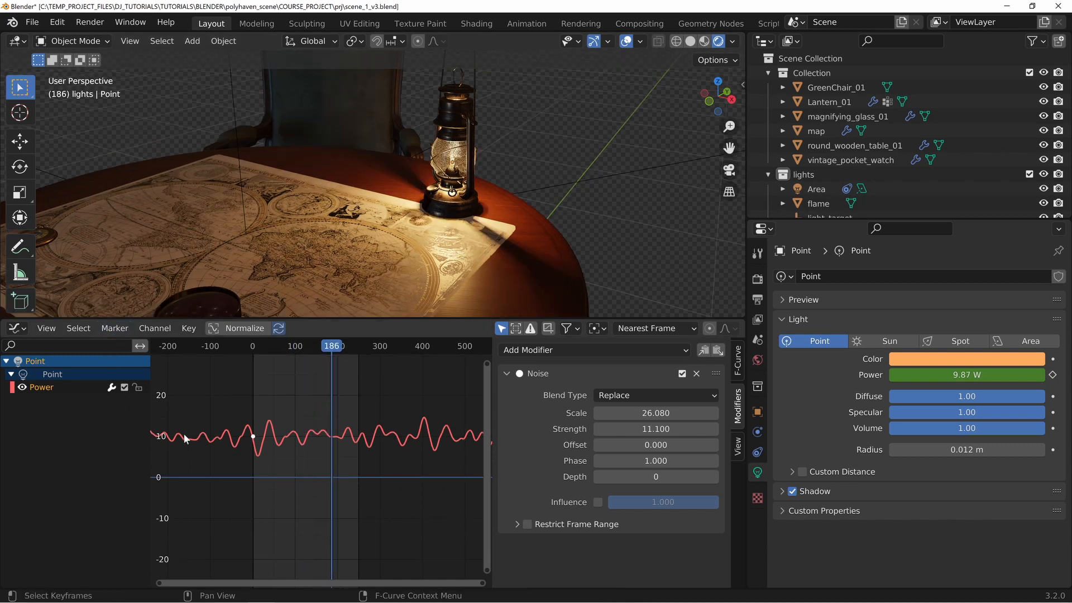
- Switch the Graph Editor area to a Timeline and shrink it to enlarge the 3D viewport
left_click(17, 328)
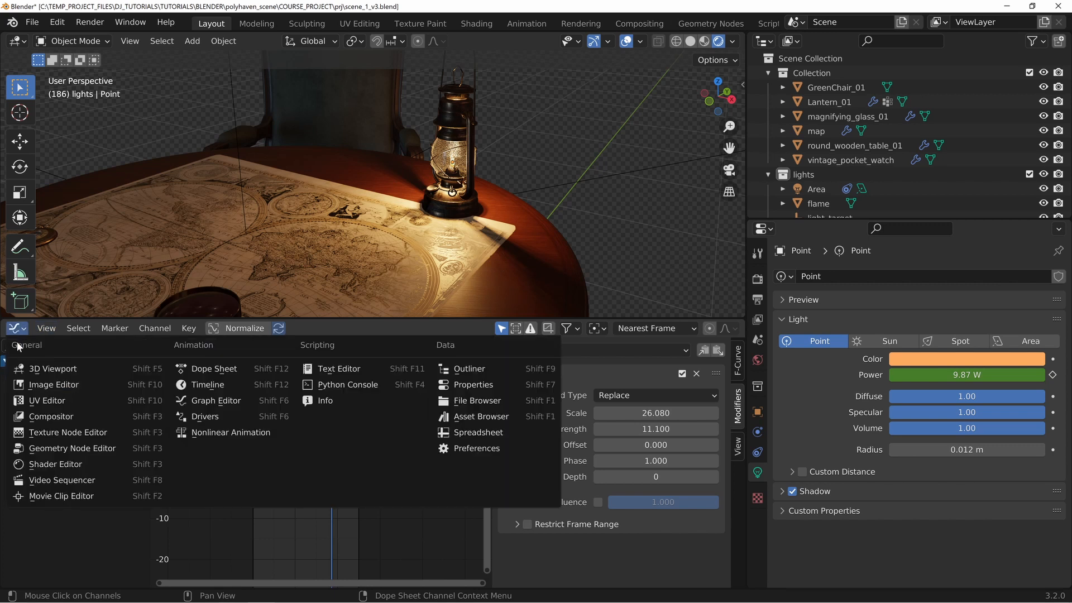
left_click(223, 385)
left_click_drag(426, 321, 140, 495)
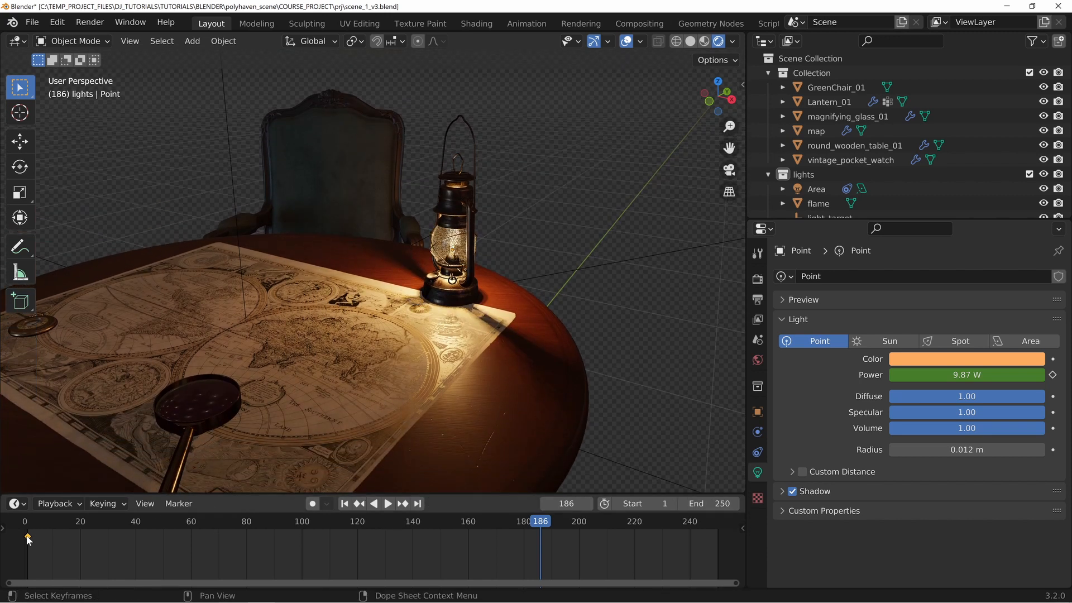
- Hide the Lantern_01 object in the viewport, then select the flame plane and view it up close
scroll(289, 287, "up", 5)
left_click(564, 246)
middle_click_drag(564, 246, 312, 277)
middle_click_drag(312, 277, 438, 260)
key("h")
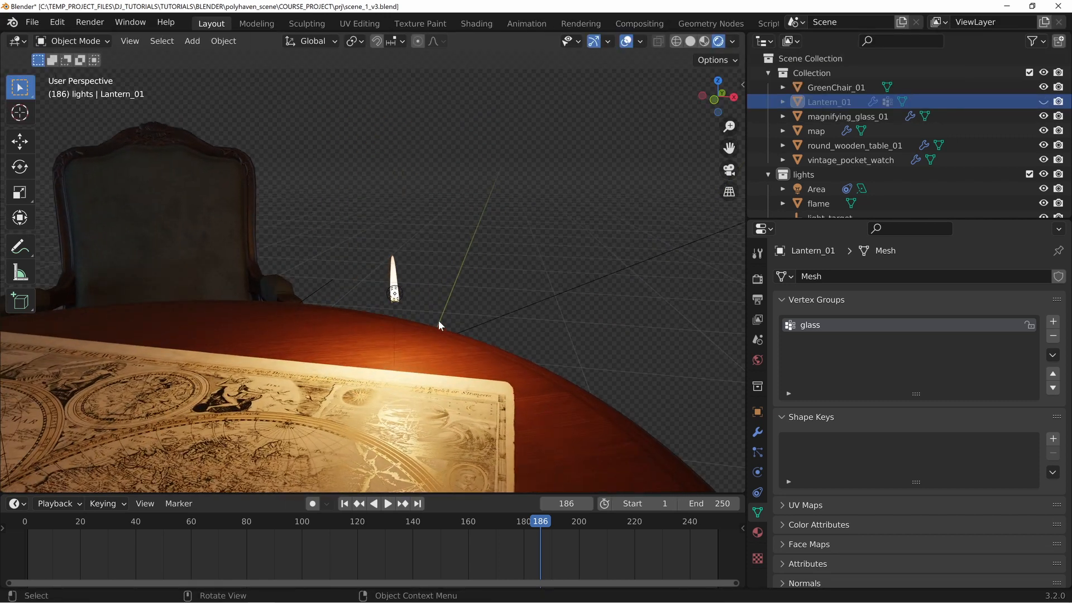
scroll(439, 322, "up", 1)
left_click(398, 277)
key("KP_Decimal")
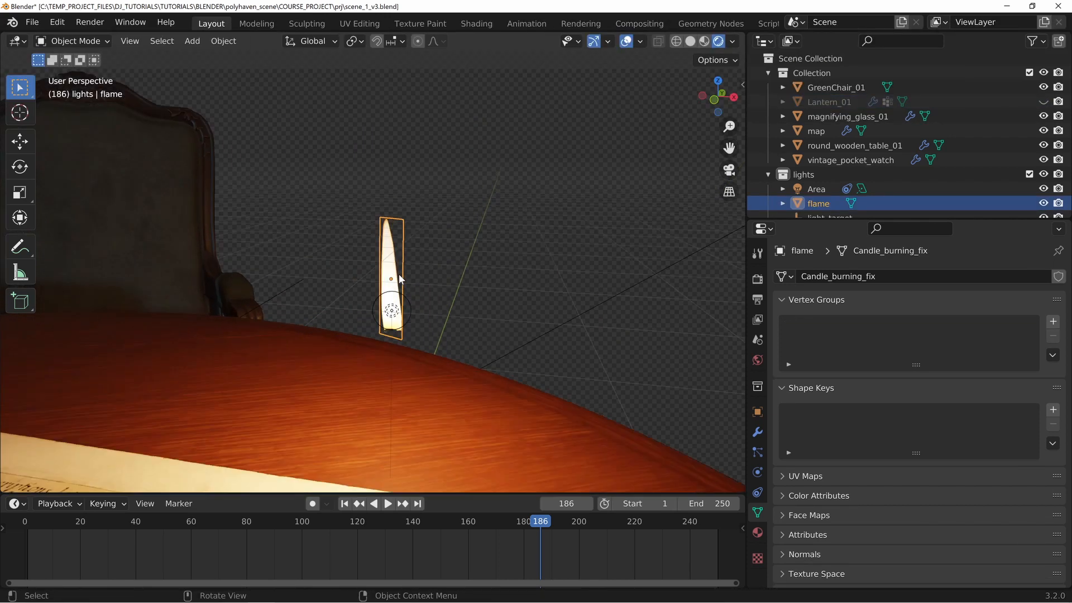
- Deselect the flame and play the animation from the start to examine the flame without the lantern
key("alt+a")
scroll(437, 293, "down", 10)
middle_click_drag(436, 293, 396, 298)
left_click_drag(525, 524, 22, 530)
key("space")
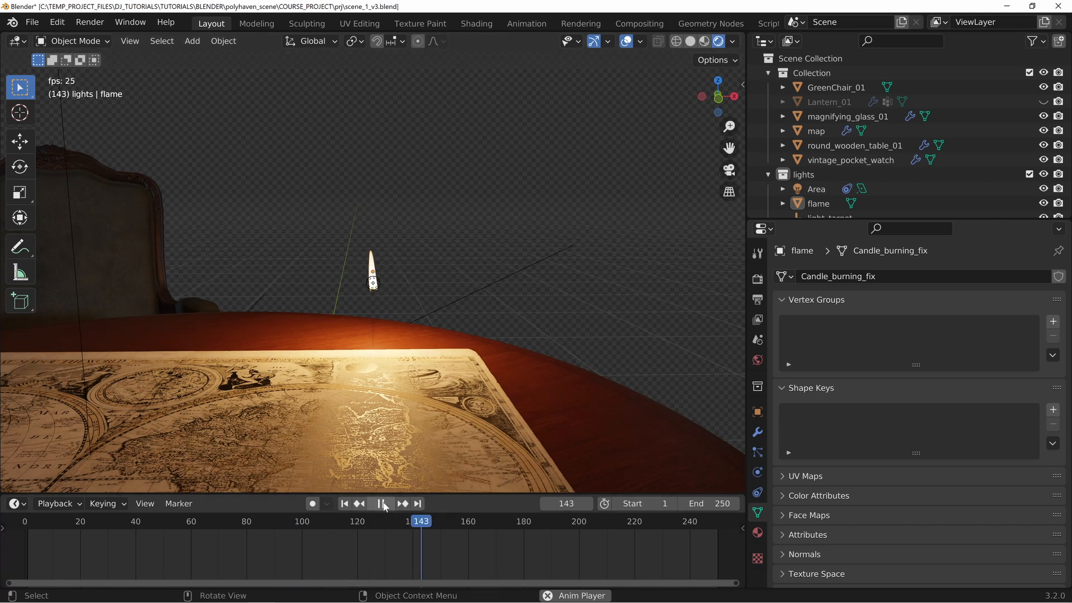
key("space")
- Add four evenly spaced horizontal loop cuts to the flame plane and return to Object Mode
key("Tab")
key("KP_Decimal")
middle_click_drag(396, 275, 386, 260, "shift")
key("ctrl+r")
scroll(377, 269, "up", 4)
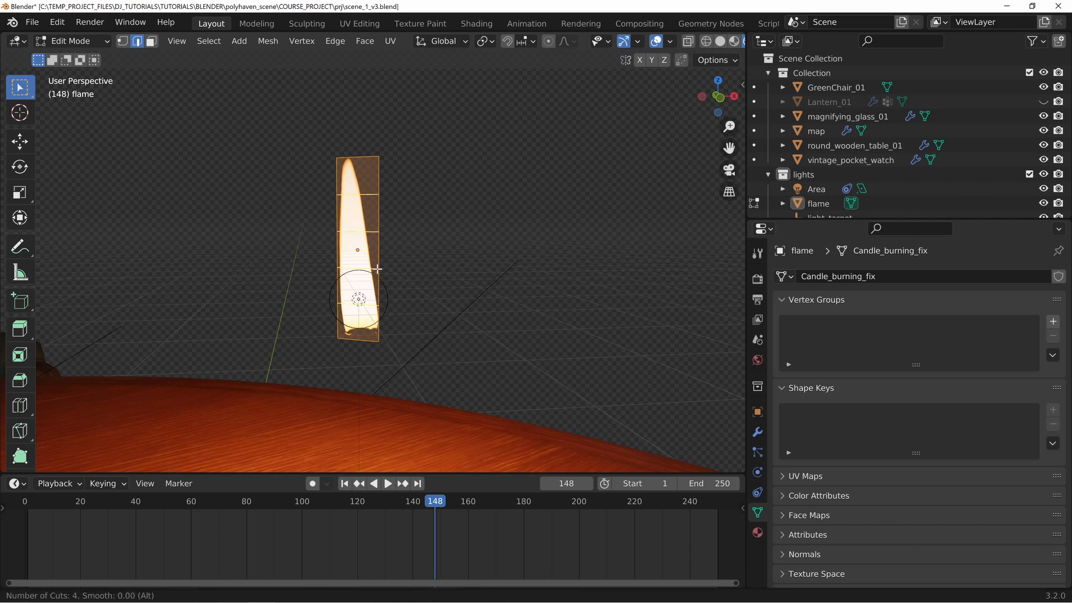
left_click(377, 269)
left_click(378, 269)
middle_click_drag(405, 222, 413, 245)
scroll(402, 226, "up", 3)
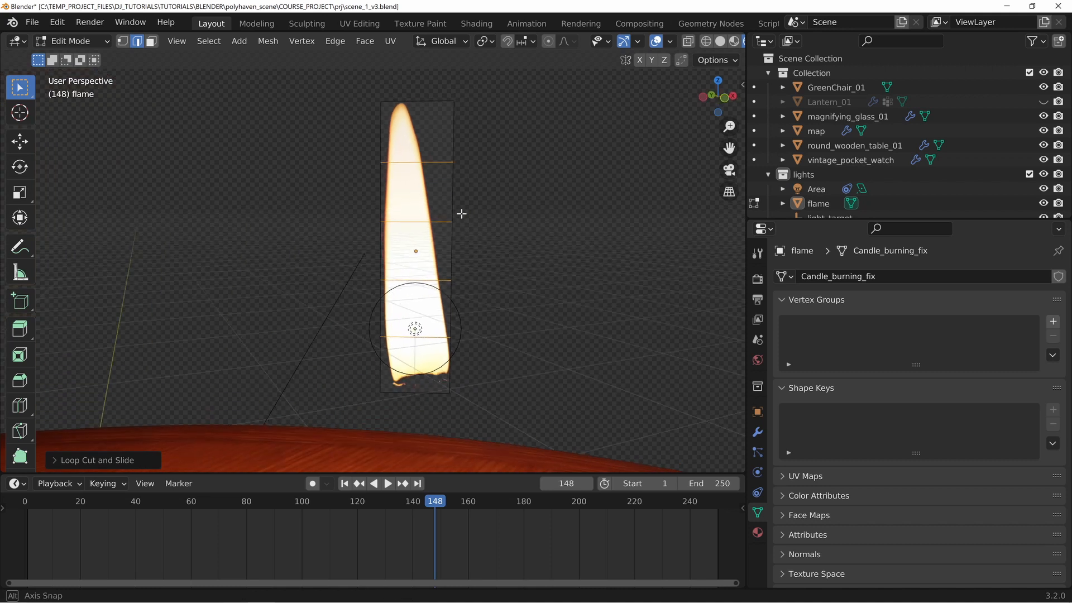
middle_click_drag(396, 290, 366, 270)
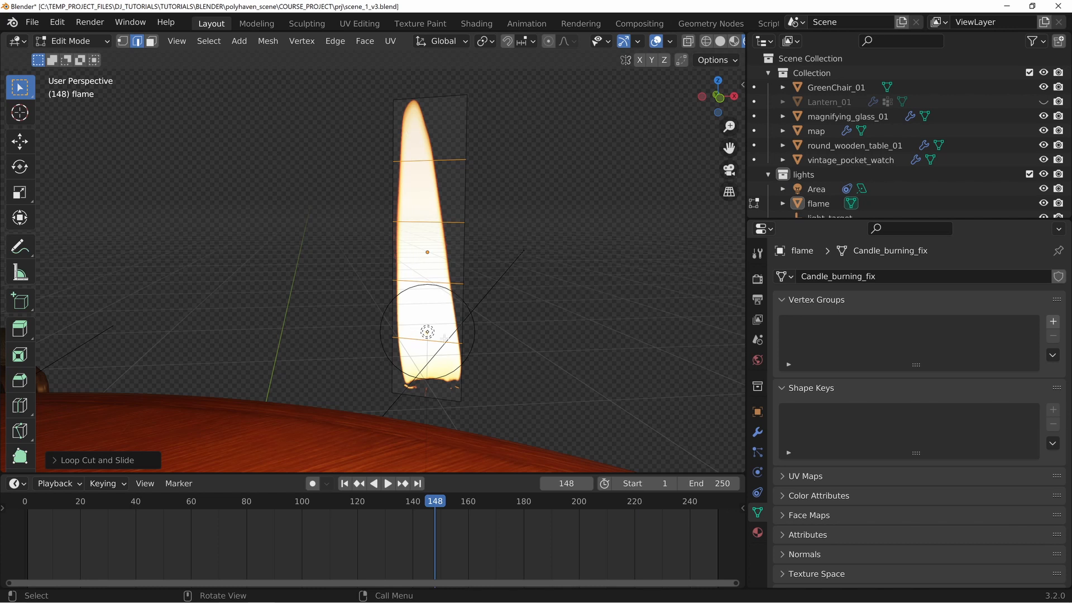
key("Tab")
scroll(531, 262, "down", 8)
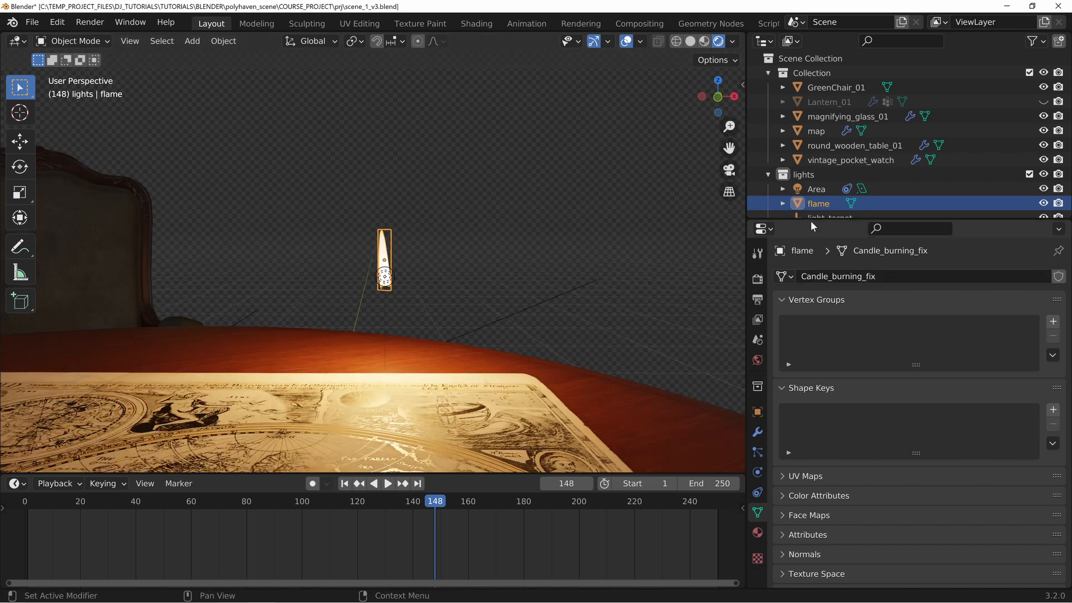
- Enlarge the properties area and add a Displace modifier to the flame
left_click_drag(810, 219, 796, 132)
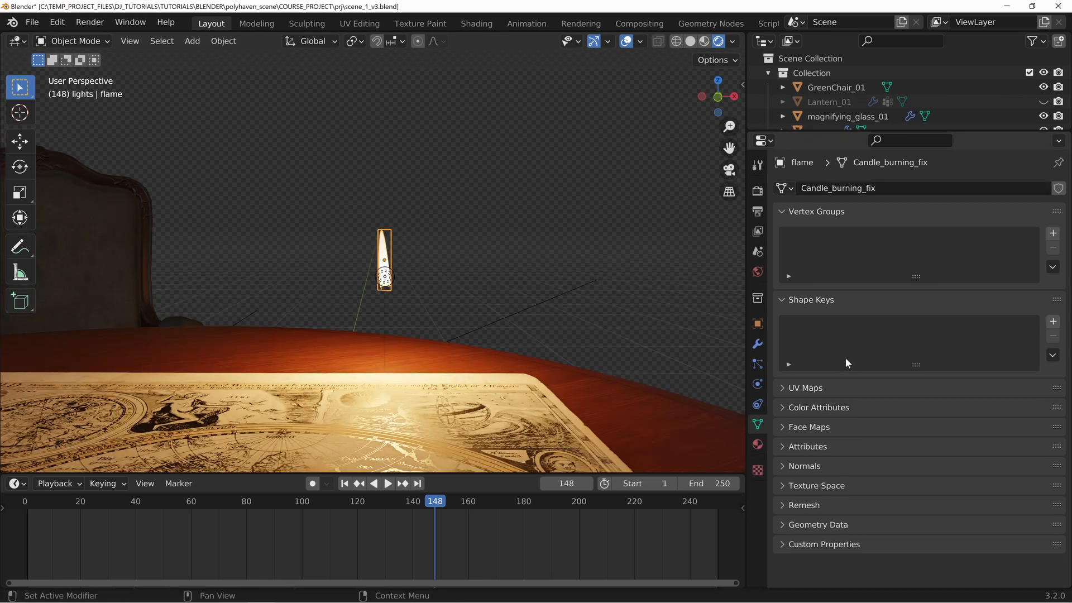
left_click(755, 344)
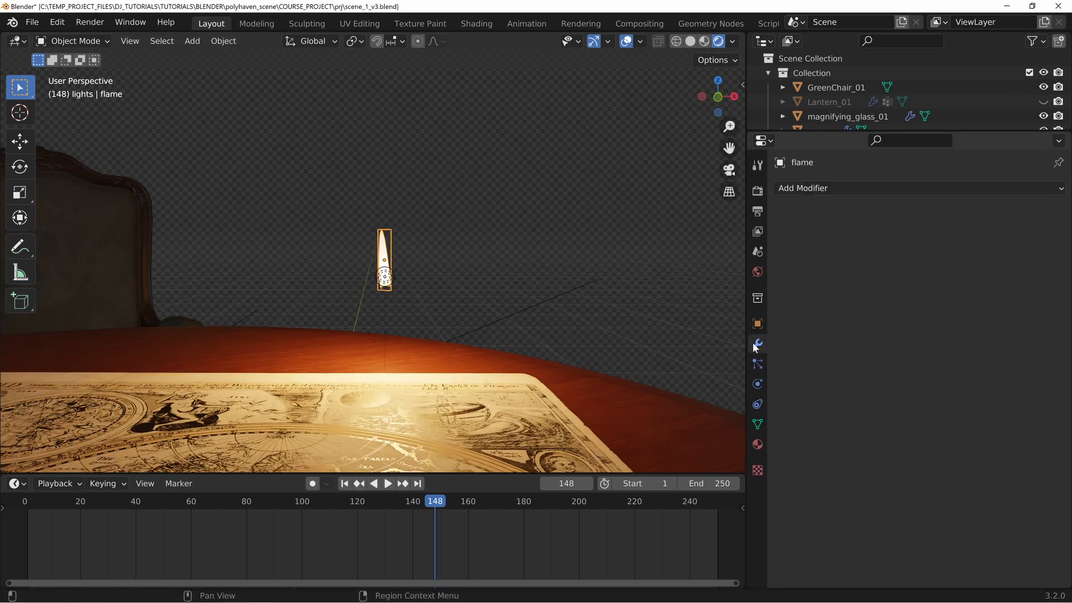
left_click(830, 188)
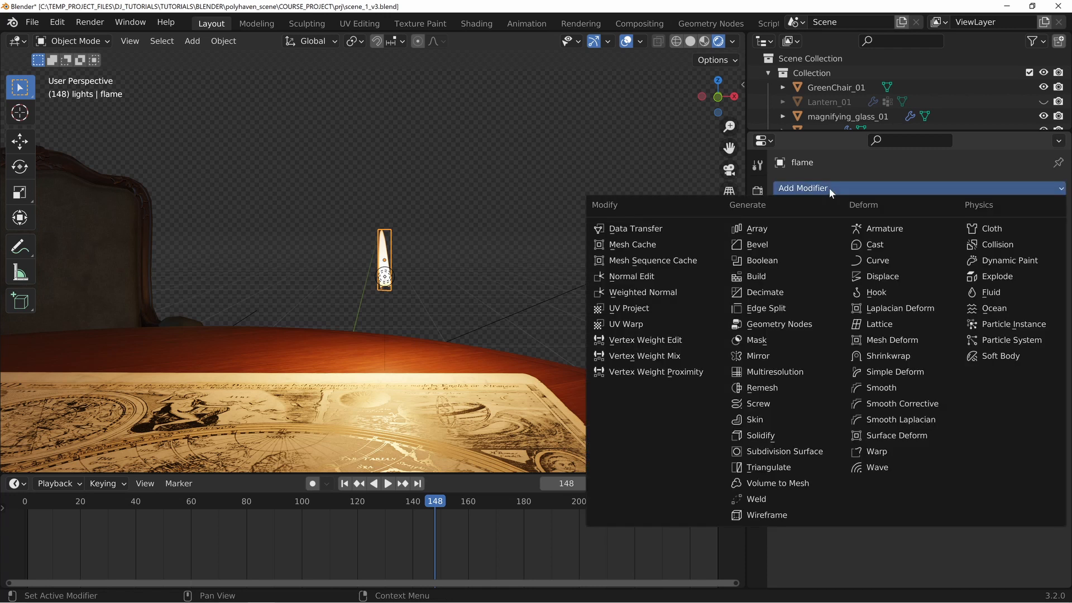
left_click(883, 277)
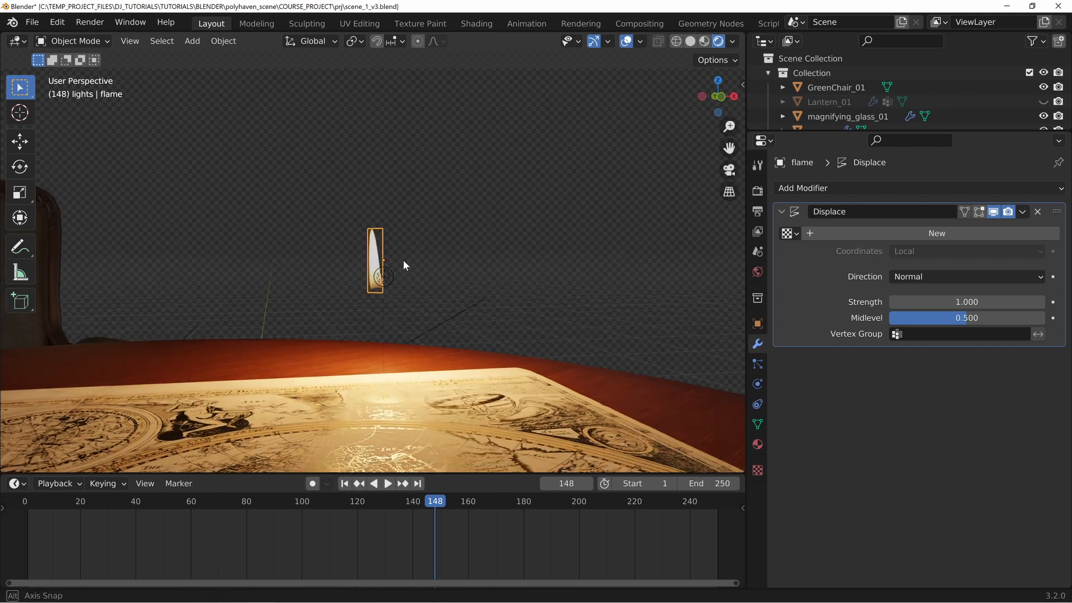
- Select all of the flame's vertices in Edit Mode except those on its bottom edge
key("Tab")
key("KP_Decimal")
key("a")
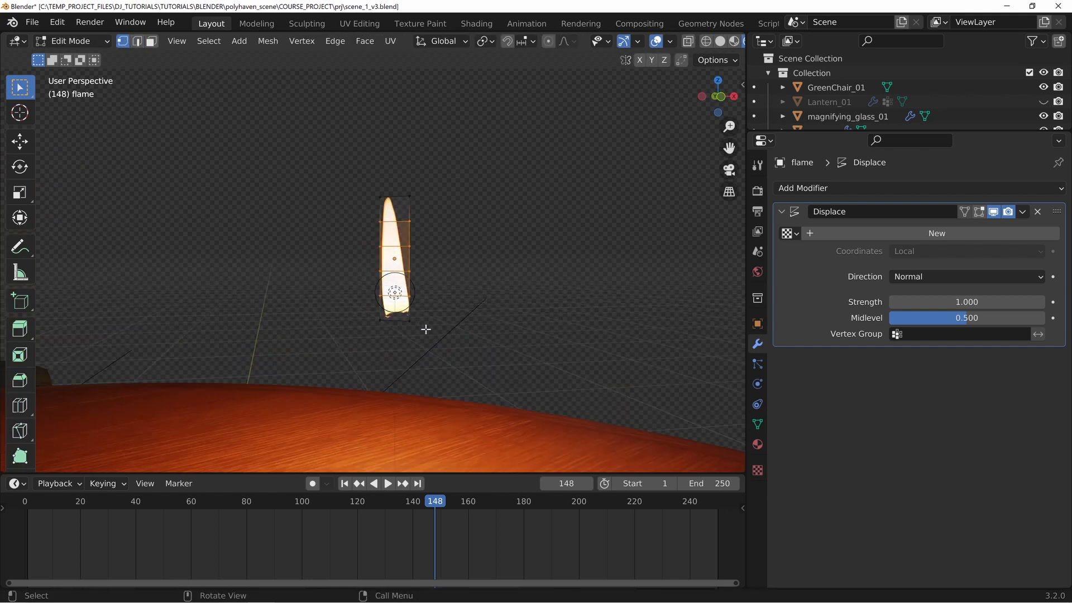
left_click(126, 39)
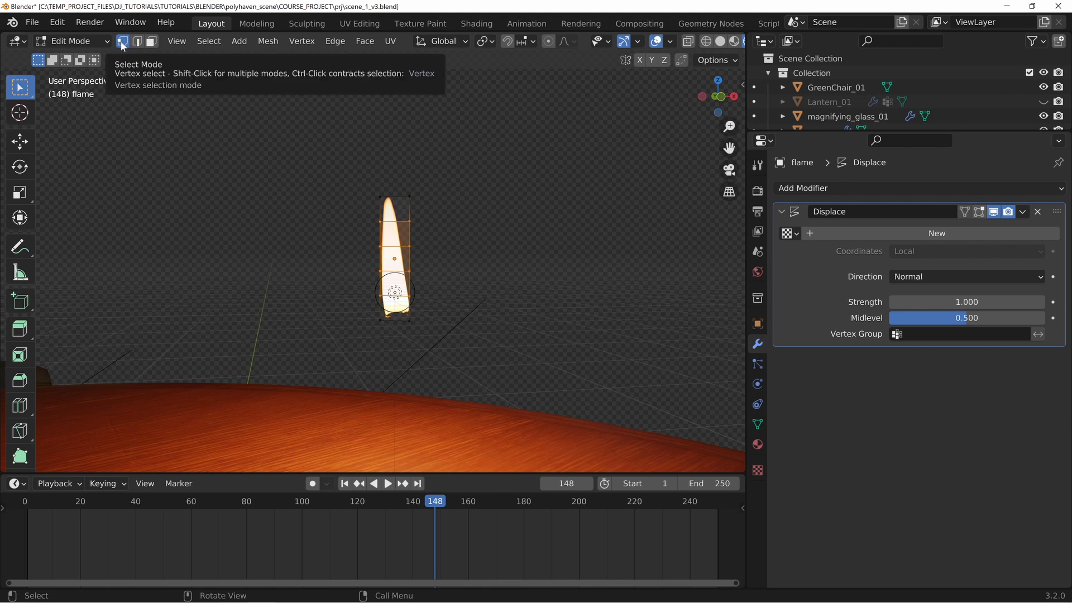
key("b")
left_click_drag(340, 151, 469, 313)
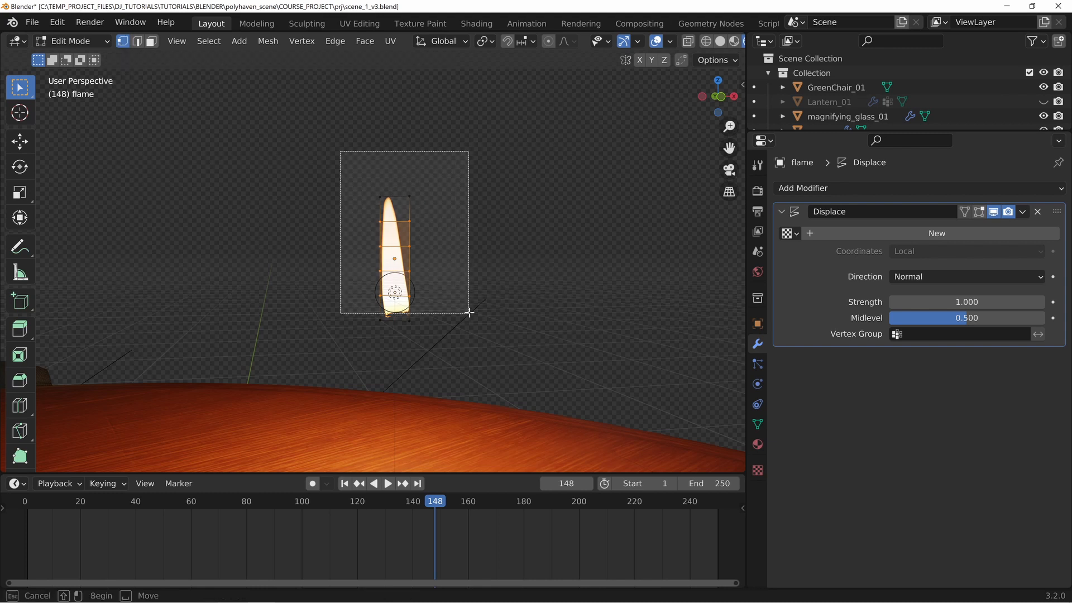
middle_click_drag(467, 303, 525, 230)
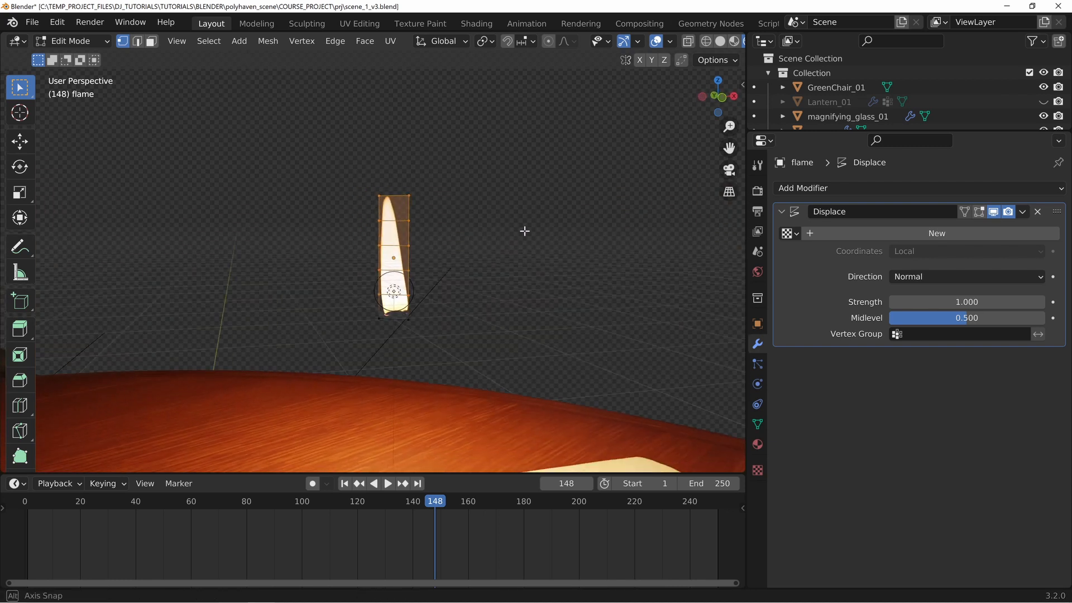
- Create a vertex group named flame_displacement and assign the selected flame vertices to it
left_click(757, 425)
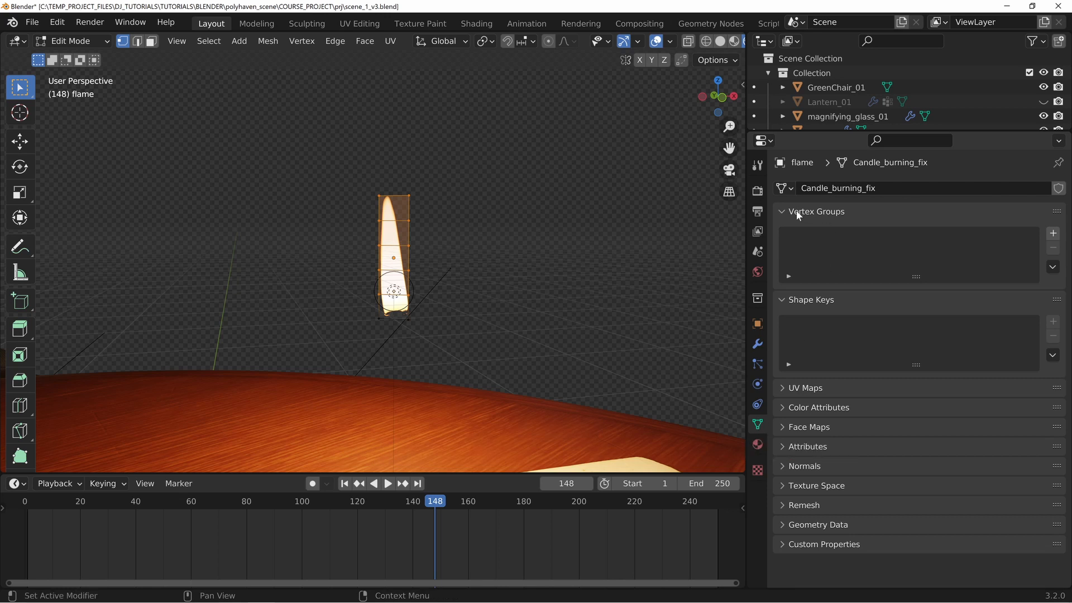
left_click(1054, 234)
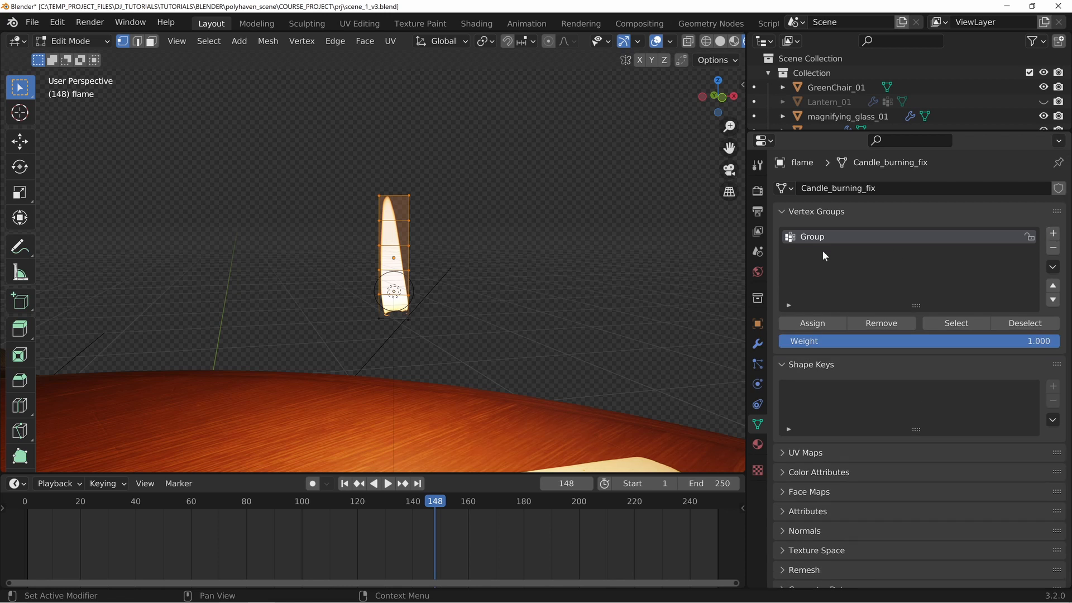
type("flame_displacement")
key("Return")
left_click(814, 323)
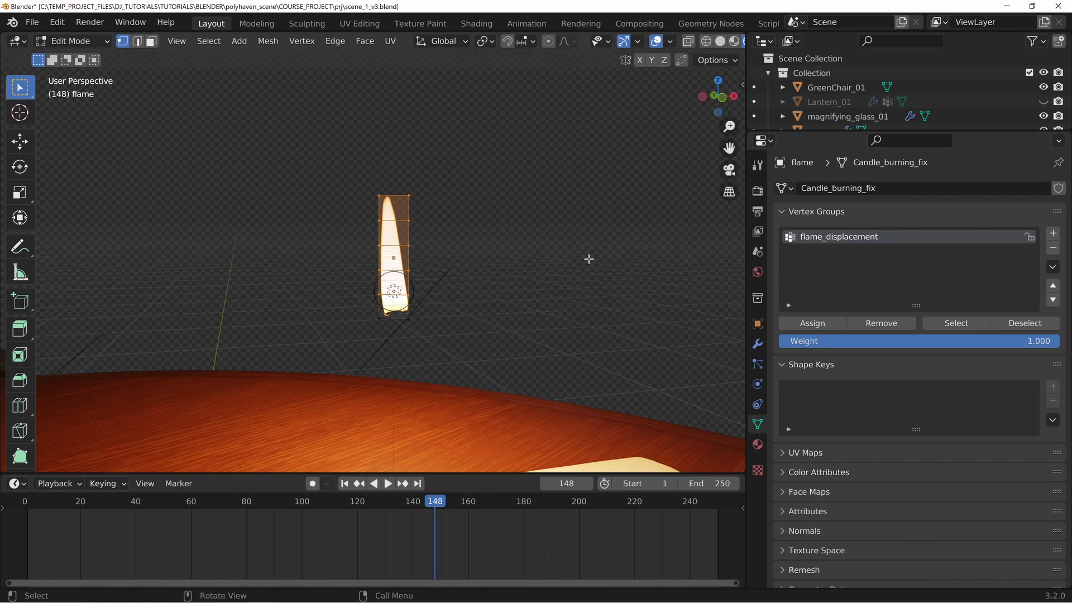
- Clear the selection and reselect the flame_displacement group's vertices to verify the assignment
mouse_move(474, 242)
middle_mouse_down()
mouse_move(450, 239)
mouse_move(457, 246)
middle_mouse_up()
key("alt+a")
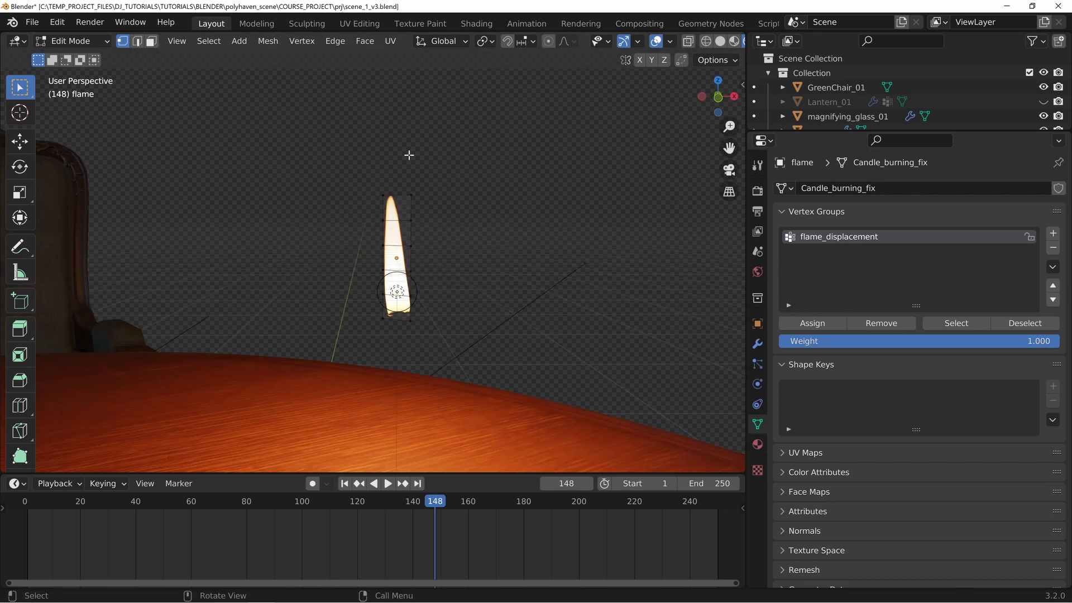
left_click(952, 324)
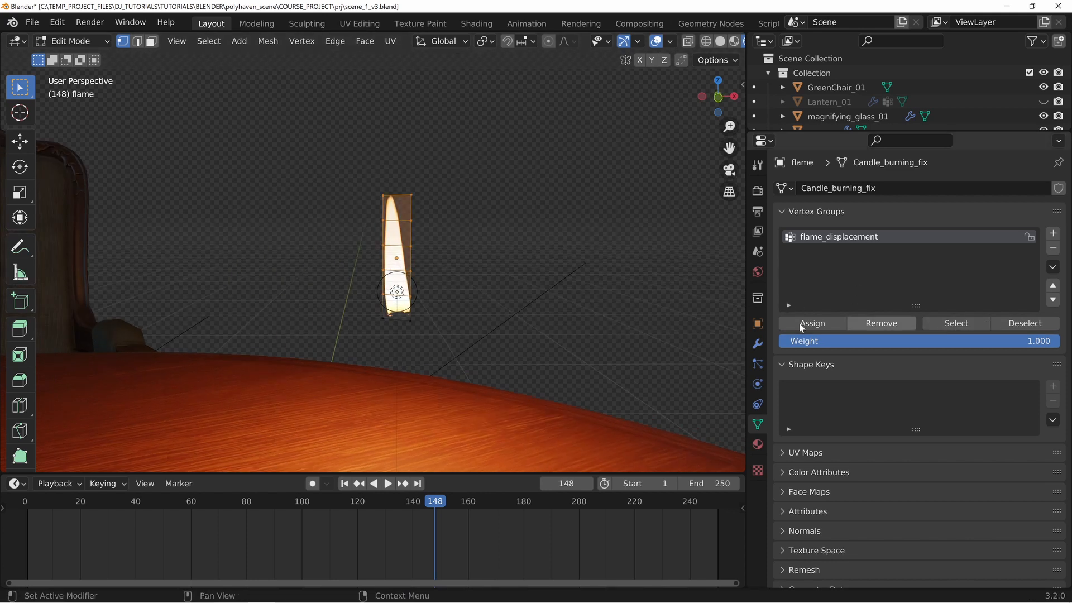
- Return to Object Mode, limit the Displace modifier to the flame_displacement vertex group and collapse its settings
left_click(757, 343)
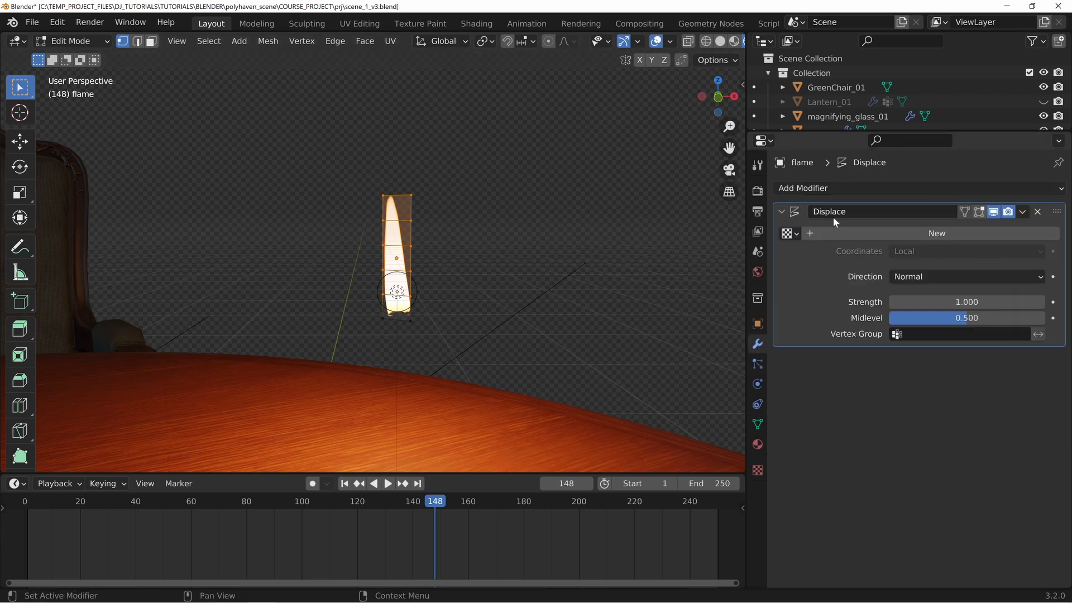
key("Tab")
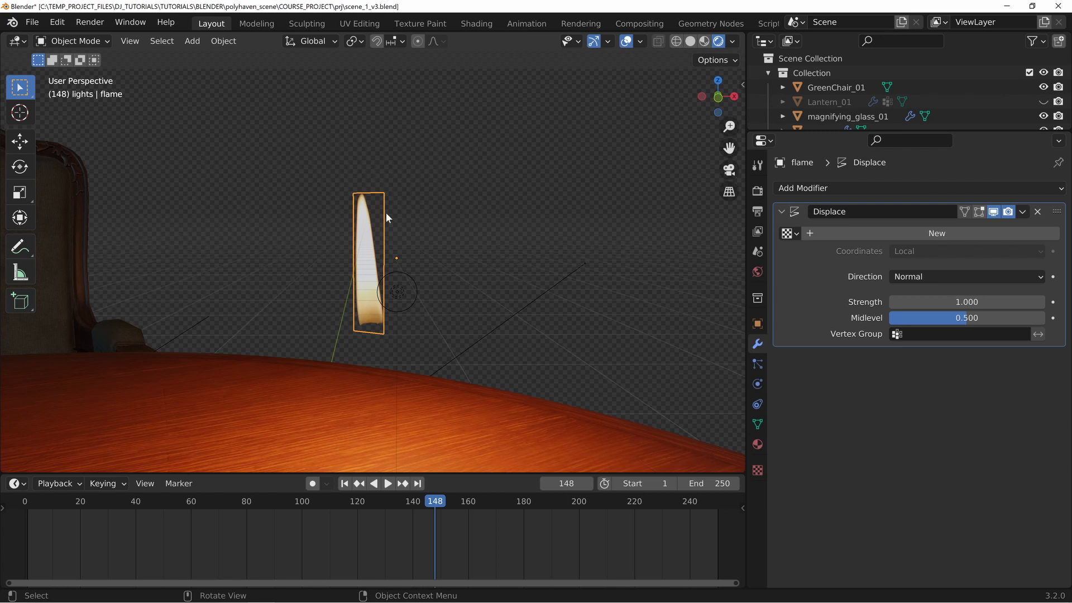
left_click(921, 334)
left_click(919, 360)
middle_click_drag(324, 235, 463, 301)
left_click(781, 212)
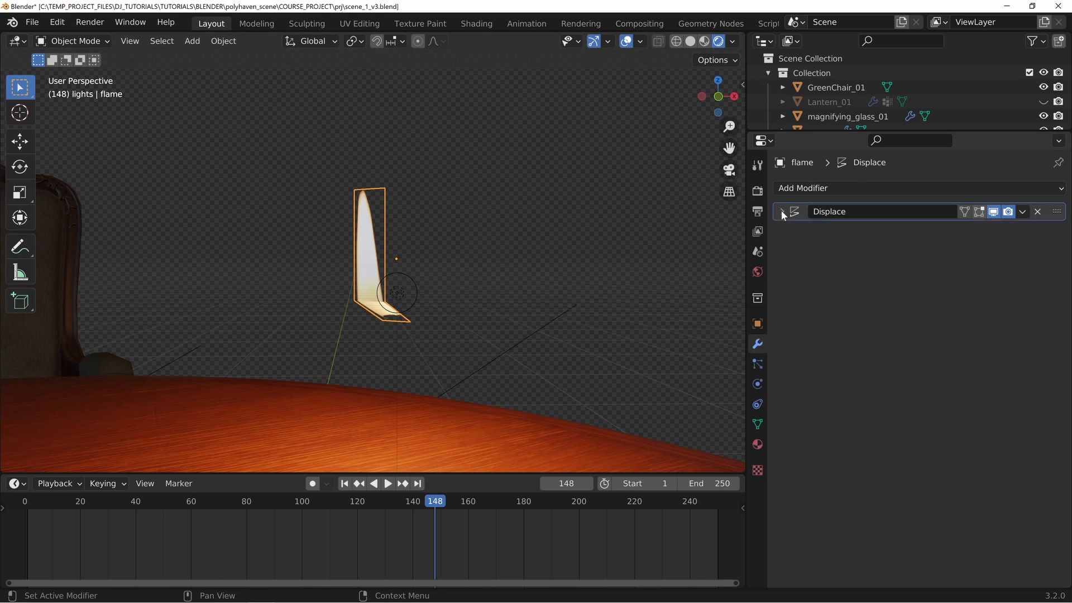
middle_click_drag(504, 249, 394, 320)
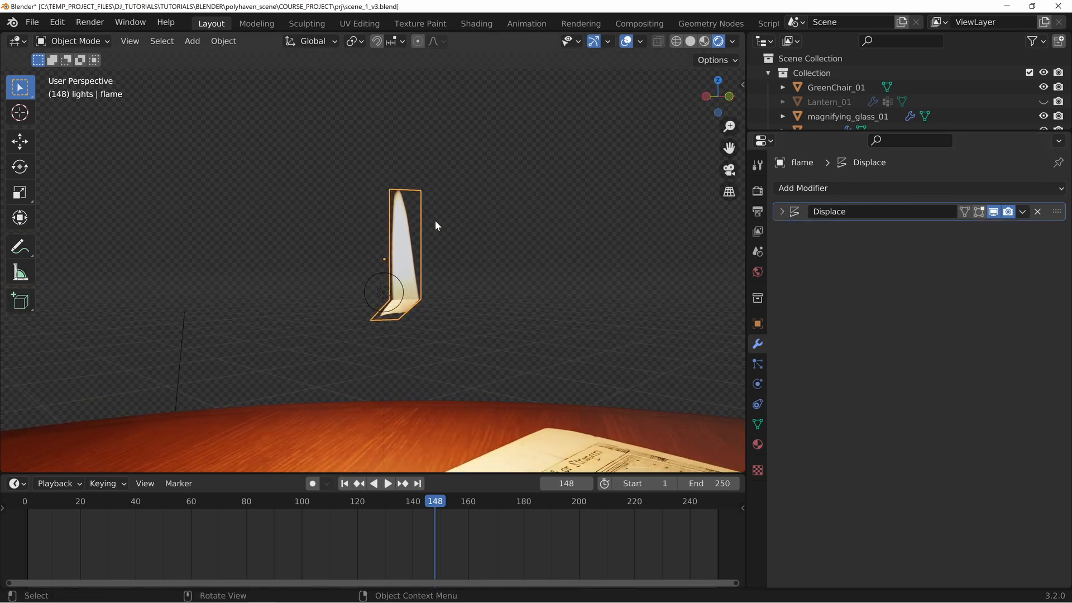
- Add a level 2 Subdivision modifier to the flame and shade the flame smooth
key("ctrl+2")
middle_click_drag(451, 234, 418, 276)
right_click(380, 237)
left_click(358, 246)
scroll(398, 301, "up", 6)
right_click(369, 313)
left_click(337, 329)
mouse_move(382, 334)
middle_mouse_down()
mouse_move(417, 323)
mouse_move(381, 322)
middle_mouse_up()
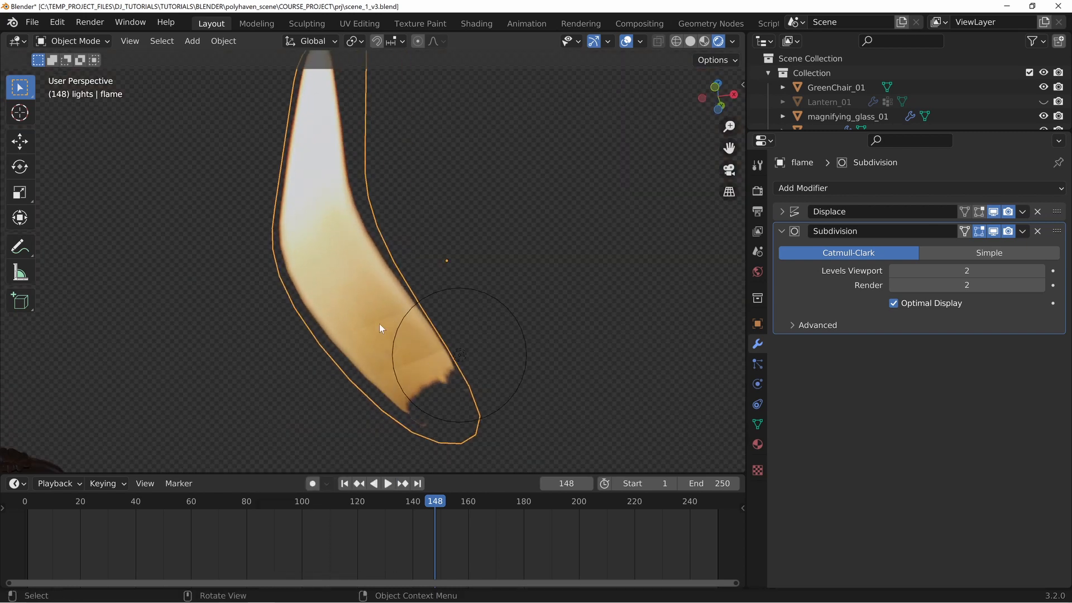
right_click(351, 270)
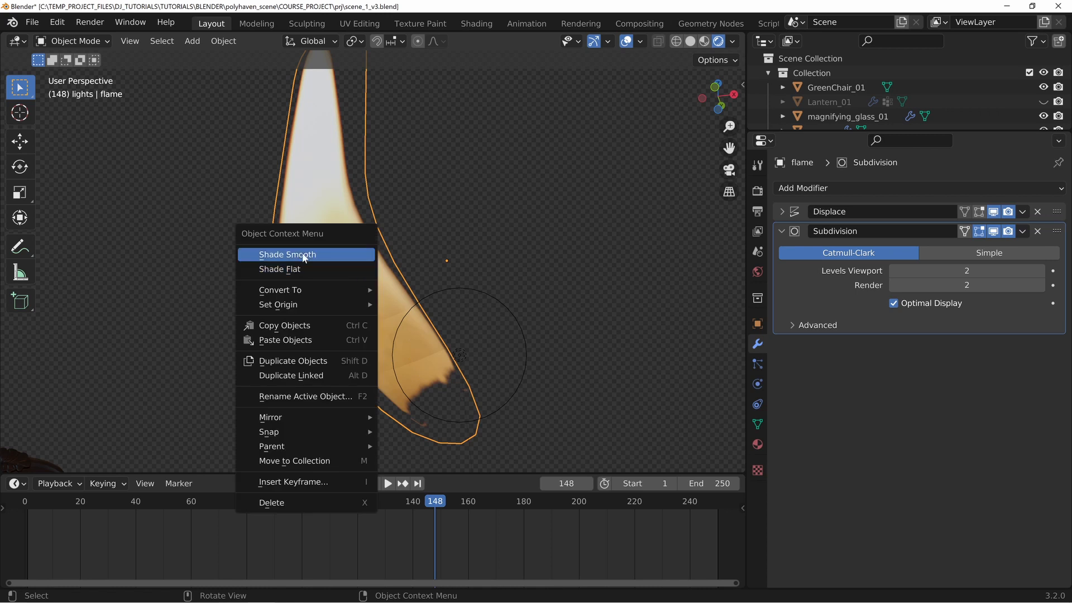
left_click(321, 252)
middle_click_drag(376, 271, 436, 366)
scroll(413, 238, "down", 5)
middle_click_drag(369, 175, 406, 263)
scroll(406, 264, "up", 2)
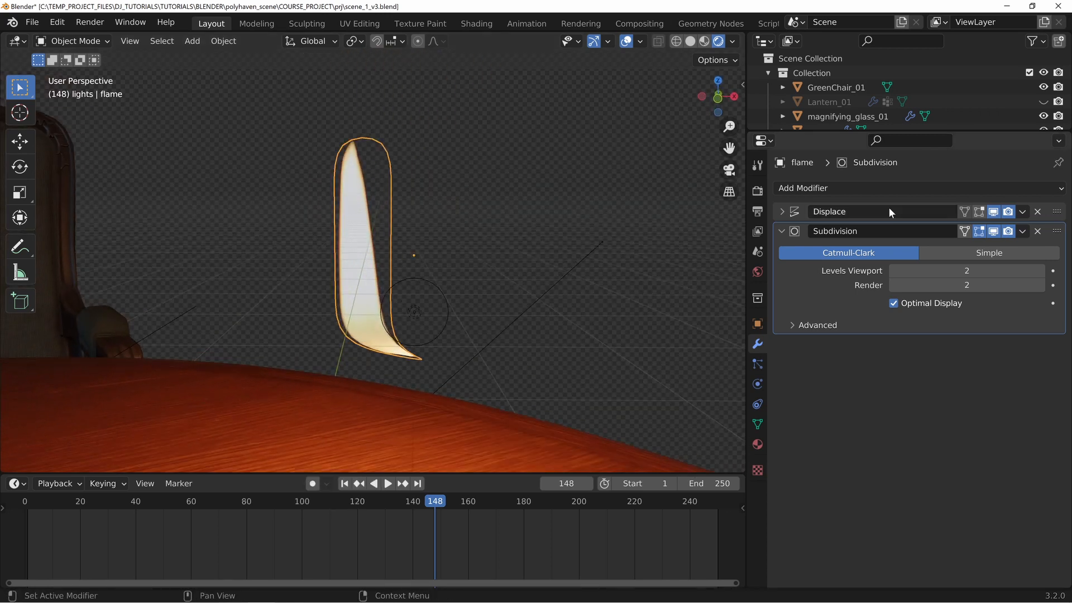
- Move the Subdivision modifier above Displace and keep its viewport level at 2 after trying level 3
left_click(781, 231)
left_click_drag(1050, 233, 1051, 211)
middle_click_drag(539, 309, 612, 282)
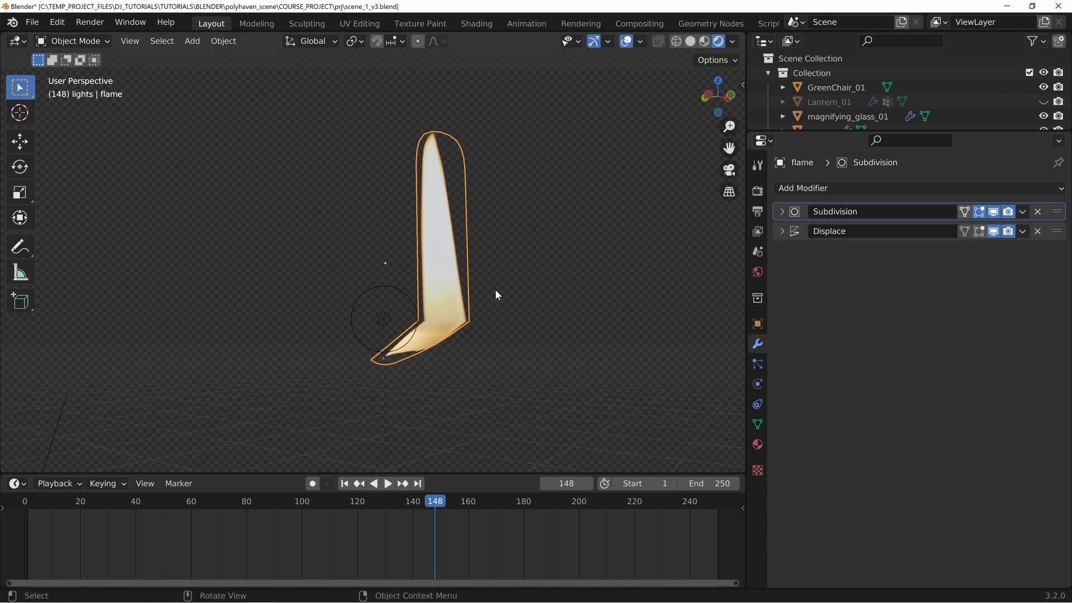
middle_click_drag(495, 290, 564, 262)
left_click(782, 211)
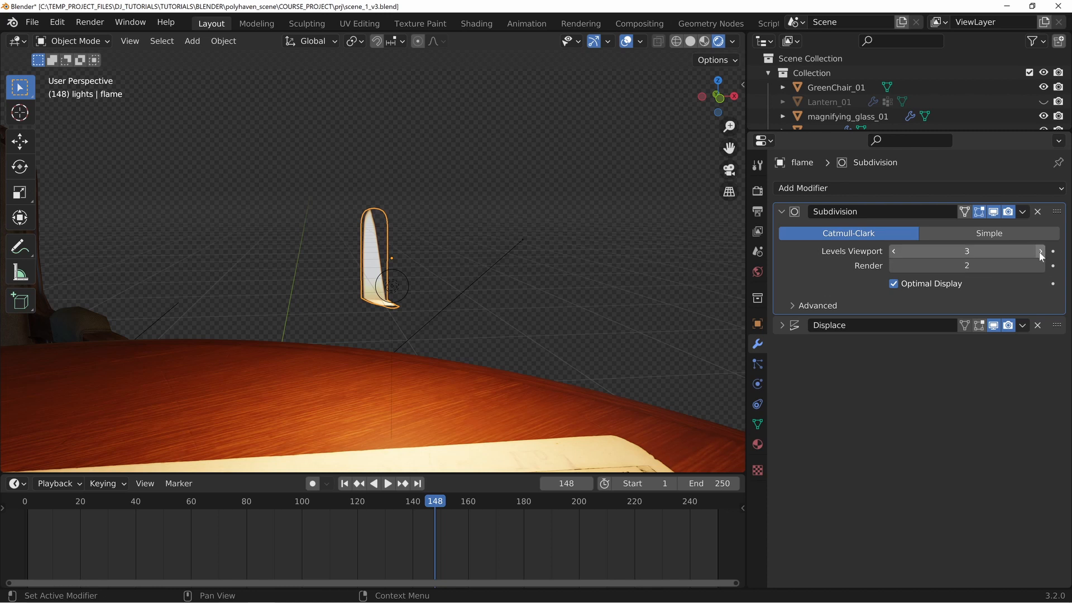
left_click(893, 251)
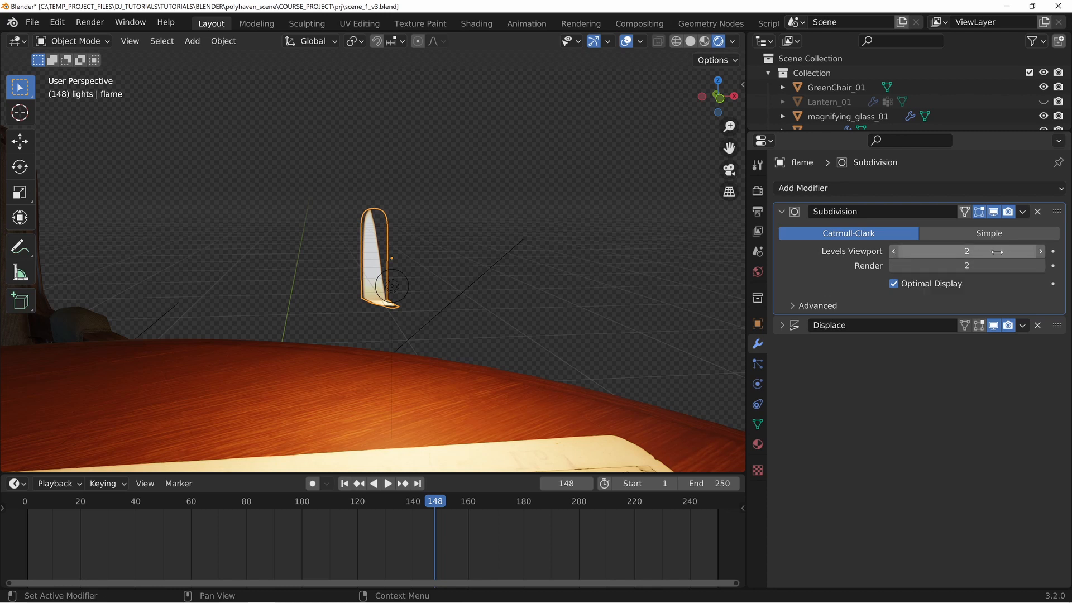
- Create a new texture for the flame's Displace modifier and set its type to Clouds
left_click(782, 325)
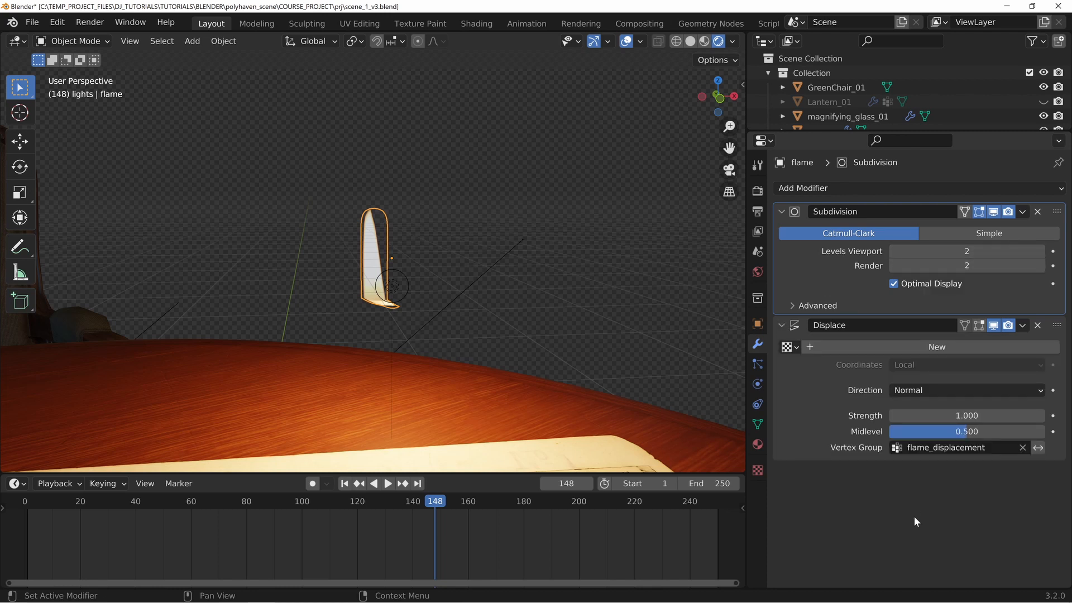
left_click(832, 348)
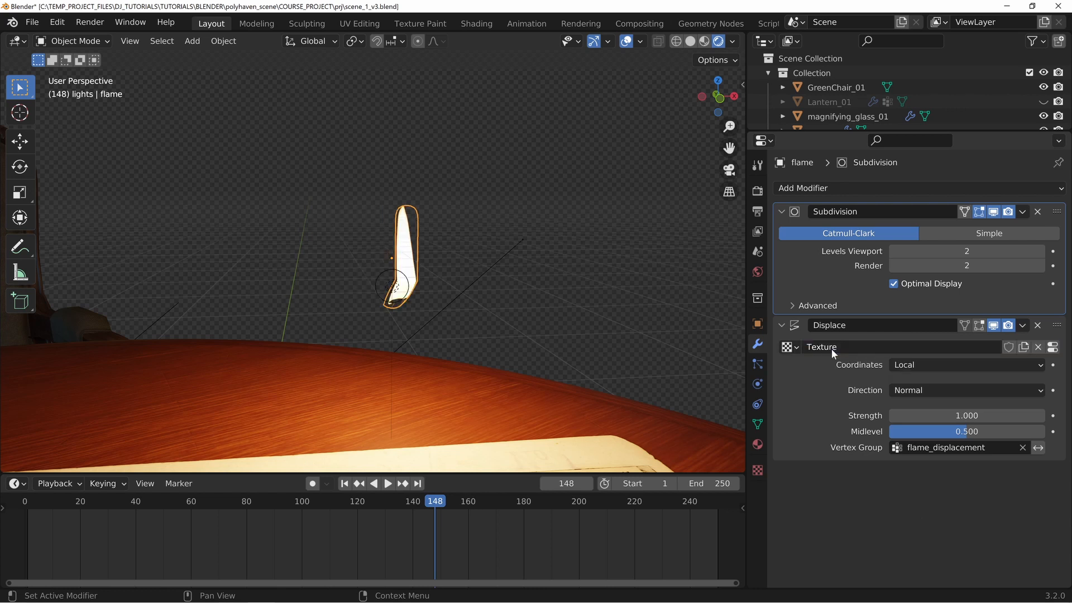
left_click(1053, 347)
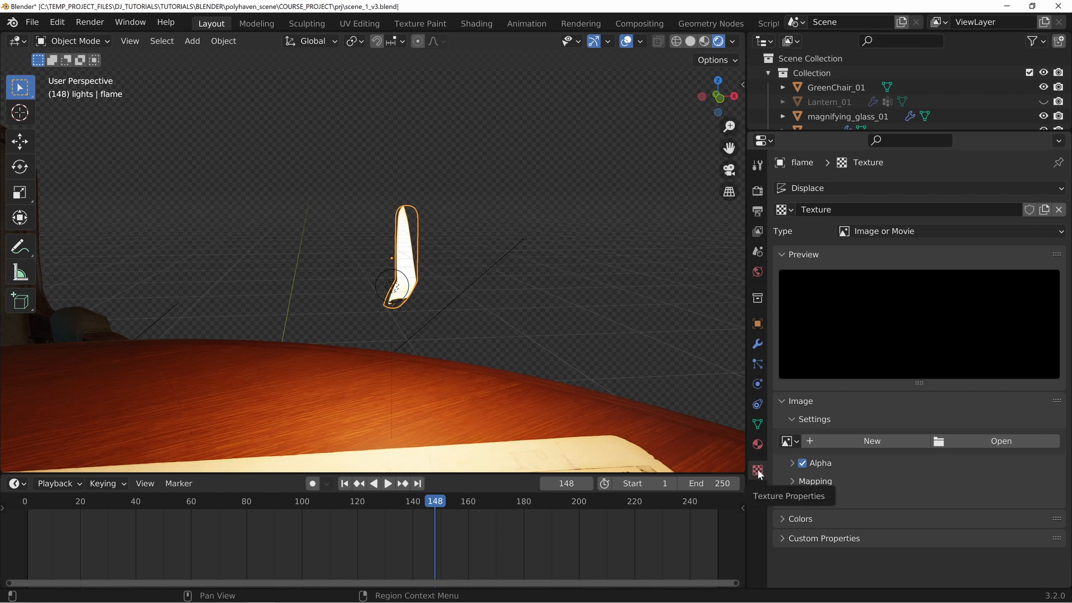
left_click(889, 233)
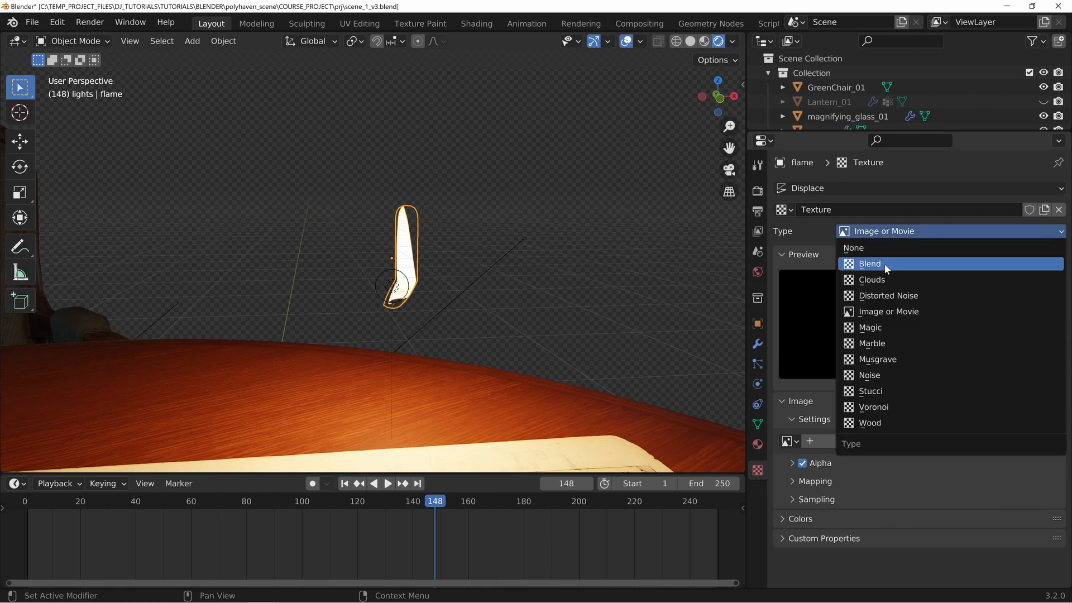
left_click(885, 282)
middle_click_drag(577, 325, 503, 318)
- Increase the Clouds texture's size to 1.75, checking the flame's shape from several angles
mouse_move(958, 488)
left_mouse_down()
mouse_move(1070, 487)
mouse_move(955, 487)
left_mouse_up()
middle_click_drag(374, 268, 445, 251)
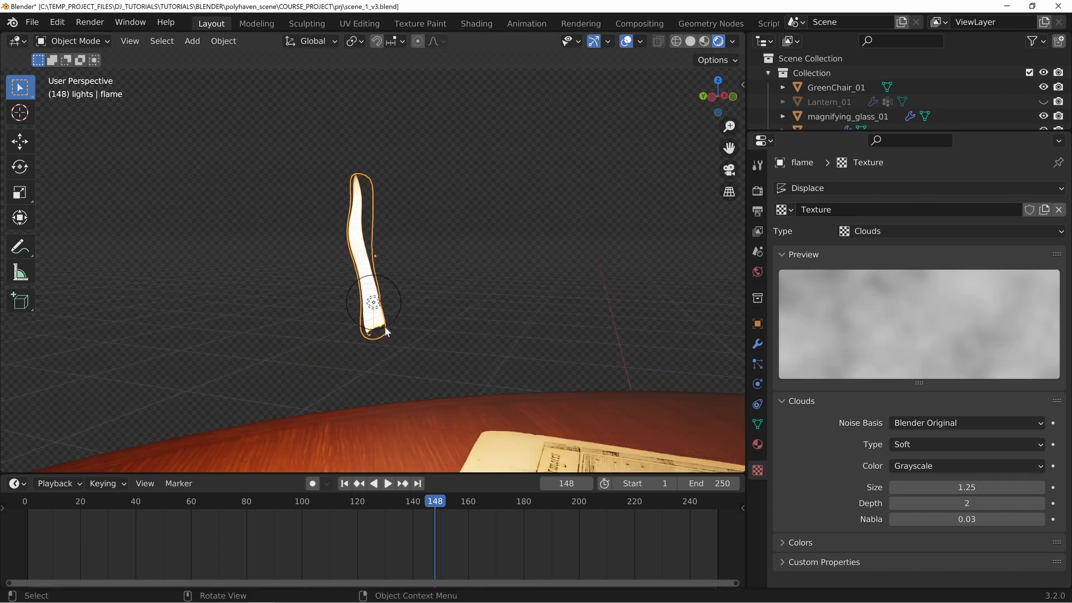
left_click_drag(1003, 488, 1034, 488)
middle_click_drag(609, 408, 520, 279)
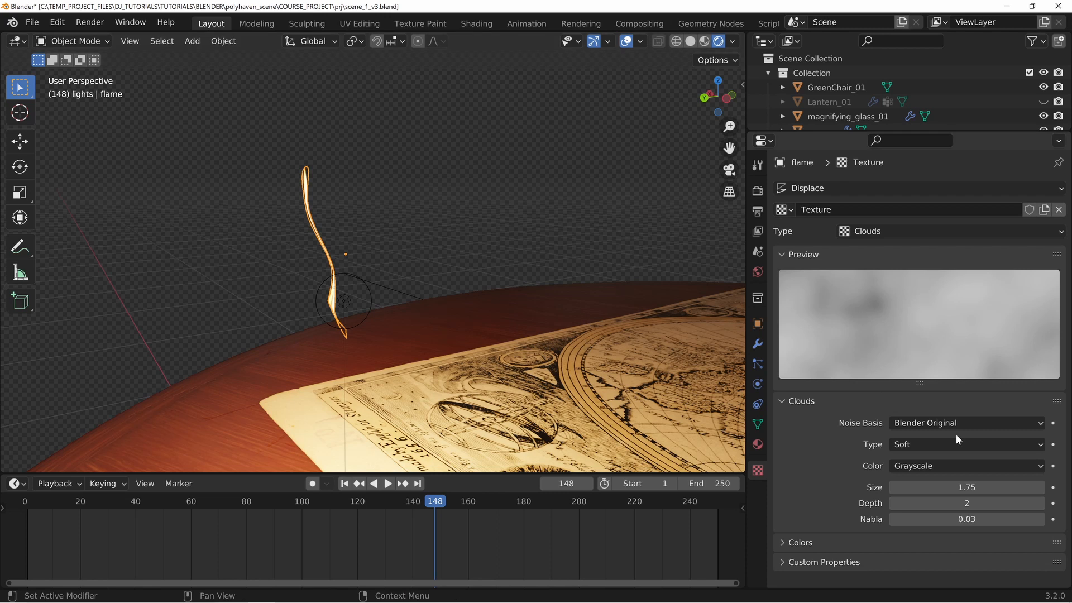
- Try a depth of 10 on the Clouds texture and bring the depth back to 2
left_click(1039, 504)
left_click(1039, 504)
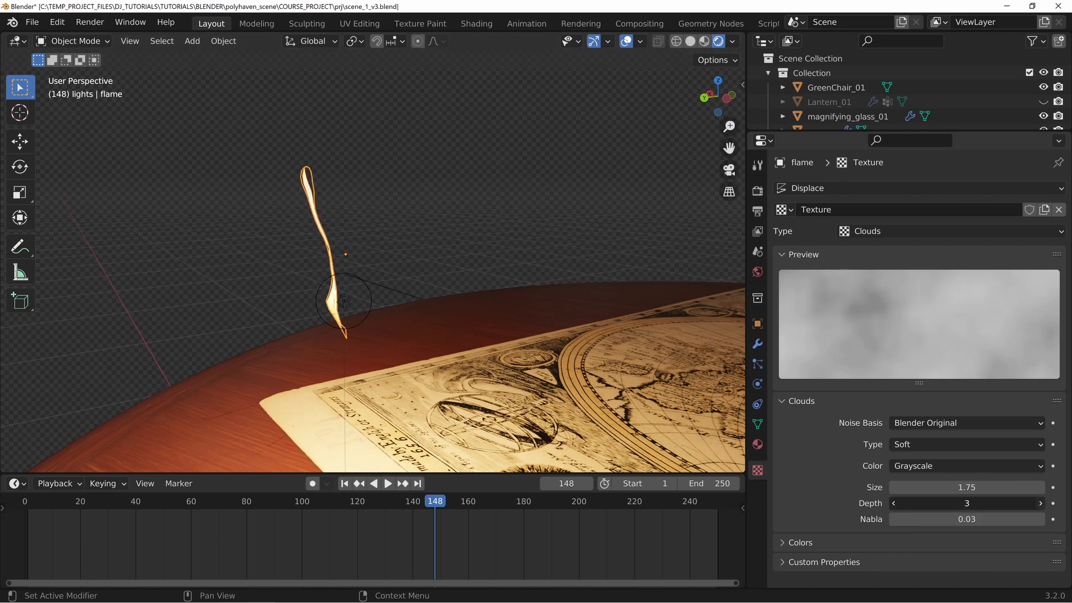
left_click(1039, 503)
left_click(1039, 503)
left_click(1039, 504)
left_click(1039, 503)
left_click(1039, 503)
left_click(1039, 504)
middle_click_drag(450, 327, 173, 335)
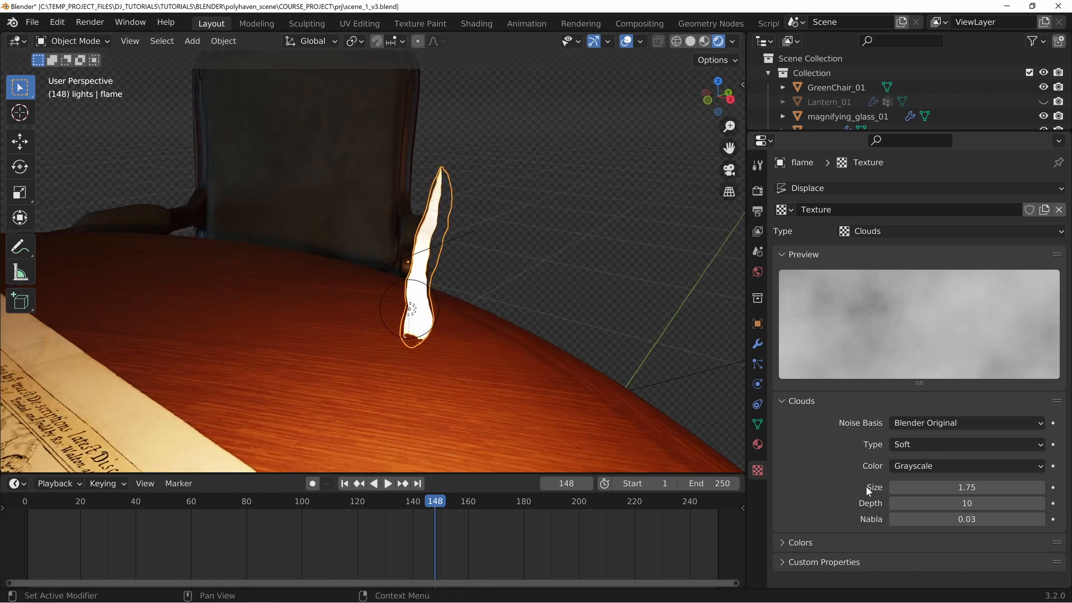
left_click(894, 504)
left_click(894, 503)
left_click(894, 504)
left_click(894, 504)
left_click(894, 504)
left_click(893, 503)
left_click(894, 504)
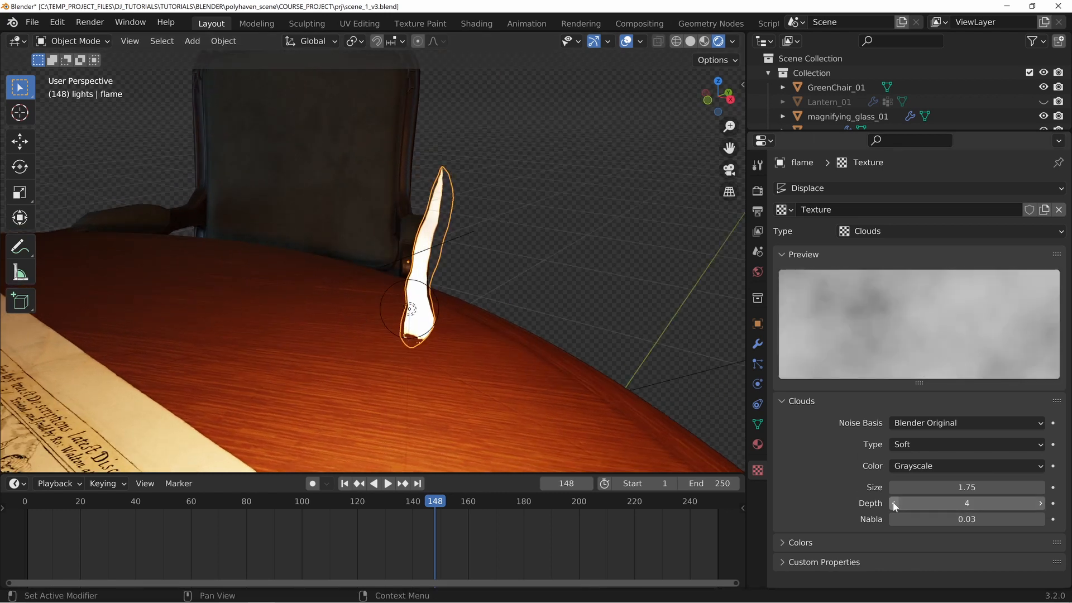
left_click(894, 504)
middle_click_drag(403, 262, 595, 256)
- Collapse the Clouds settings and set the flame's Displace strength to 0.3
left_click(803, 401)
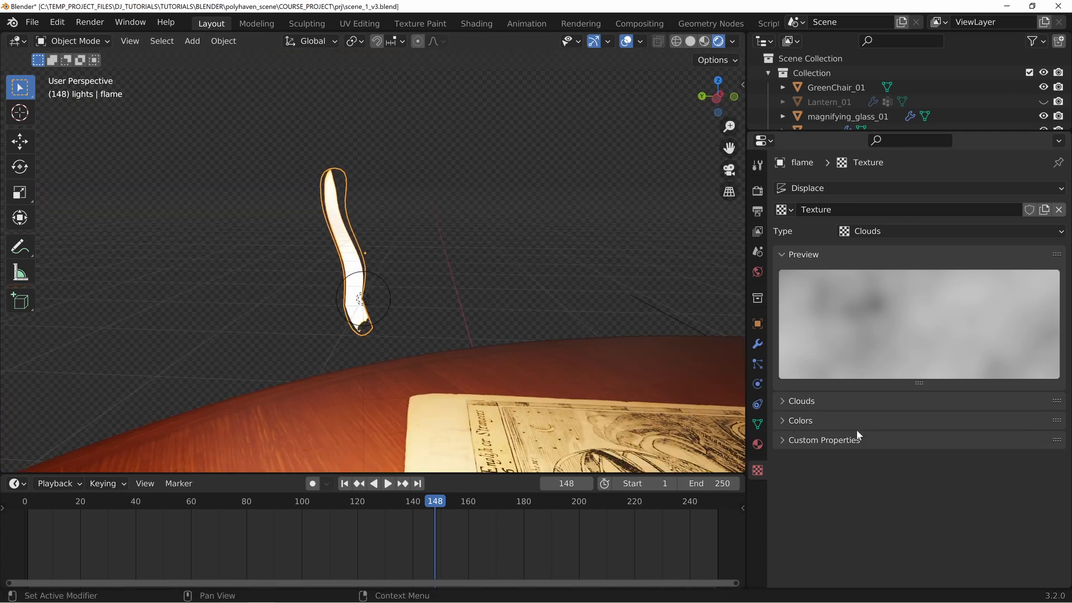
left_click(758, 346)
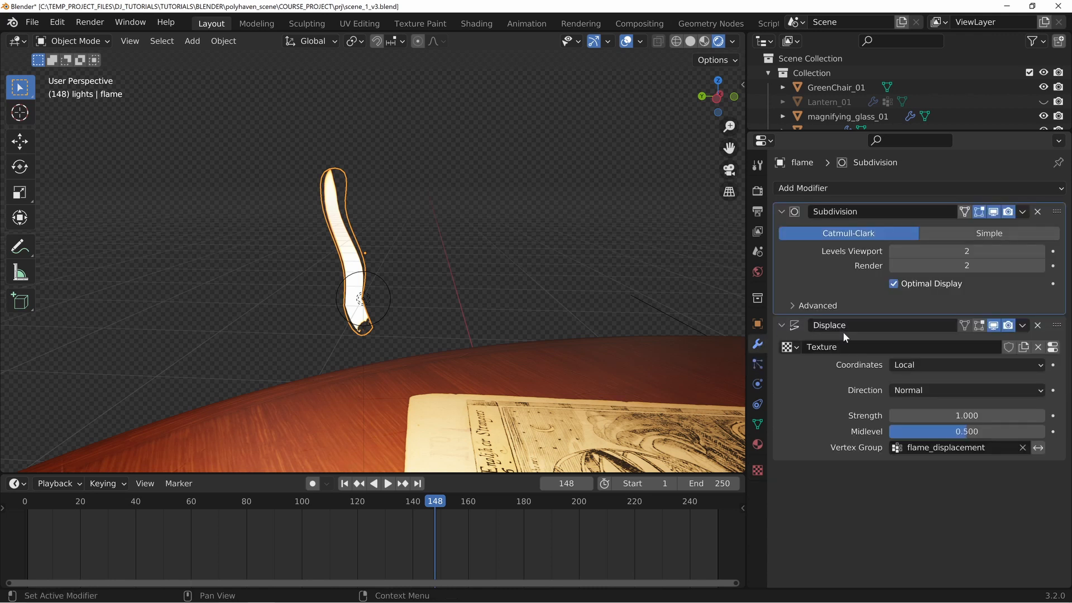
left_click_drag(961, 415, 926, 416)
middle_click_drag(564, 262, 399, 279)
- Play the animation from frame 2 and examine the flame's motion, its texture settings and its surroundings on the table
left_click_drag(95, 500, 31, 504)
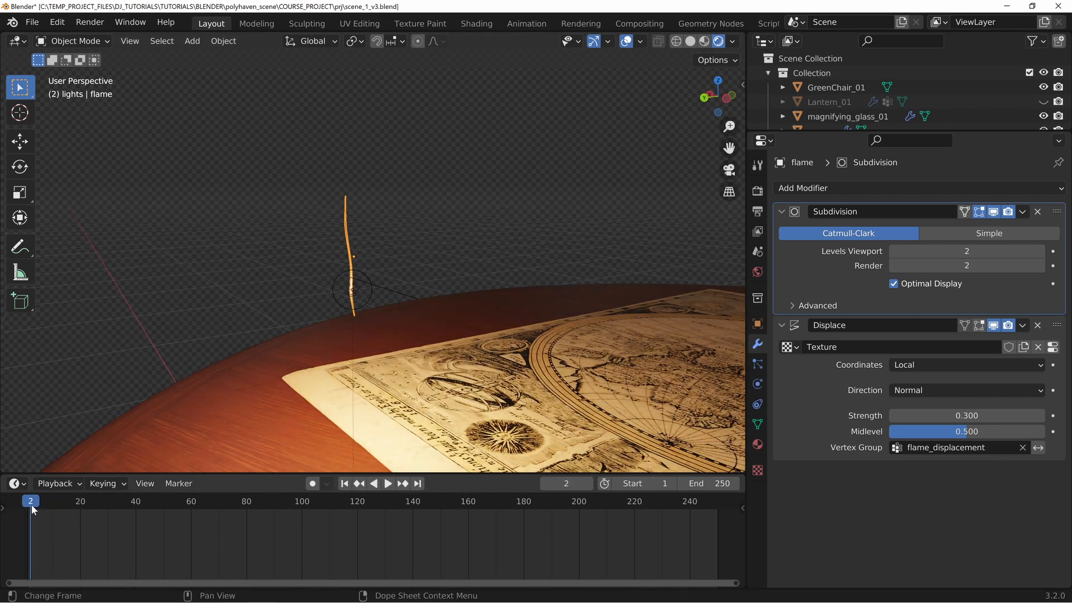
middle_click_drag(368, 317, 396, 281)
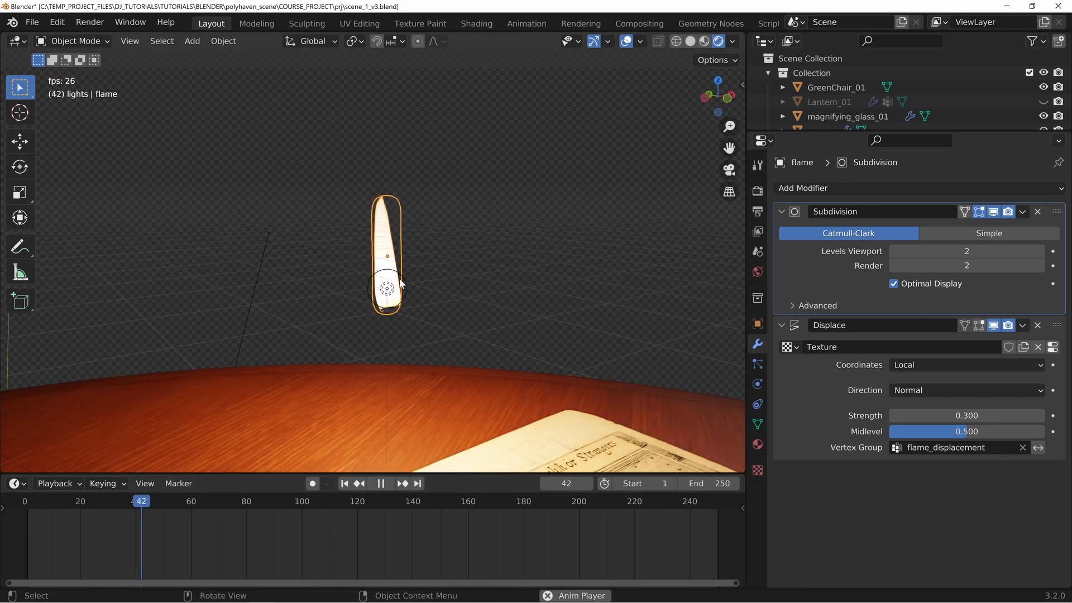
left_click(758, 471)
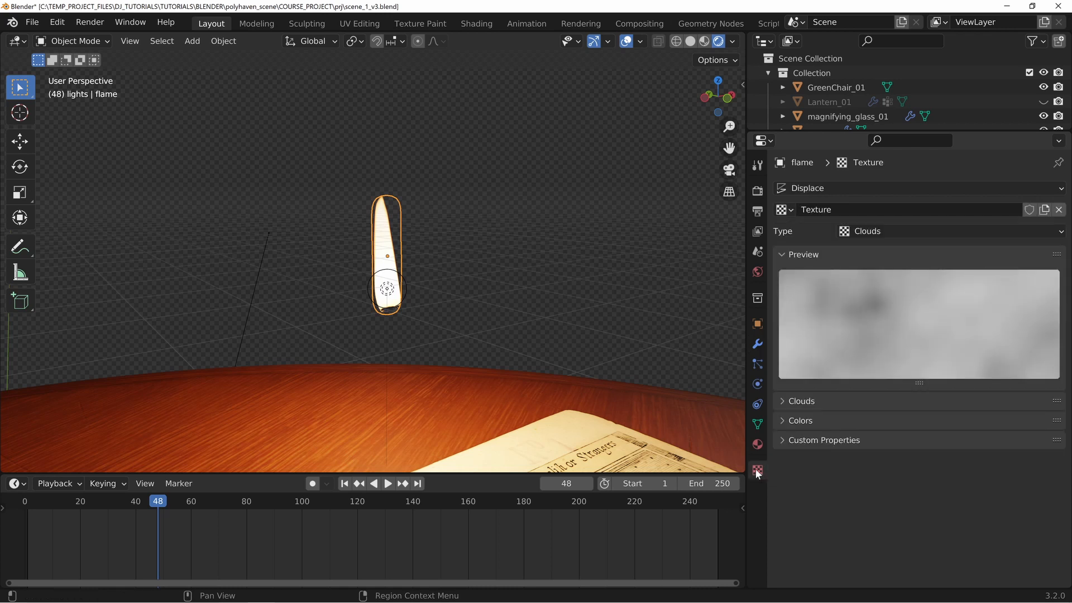
left_click(801, 256)
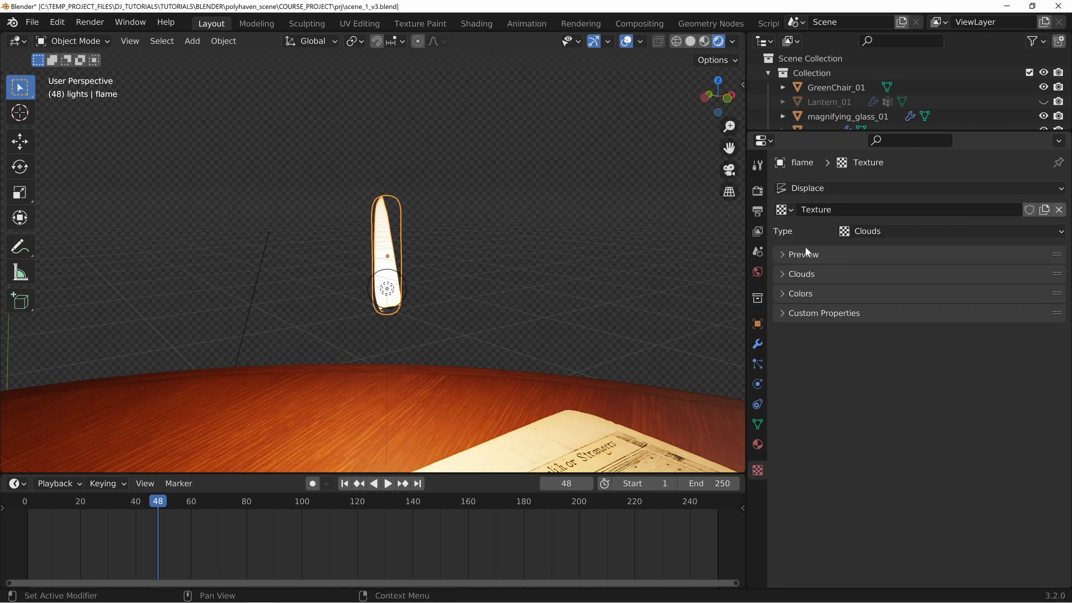
left_click(757, 344)
middle_click_drag(591, 390, 418, 285)
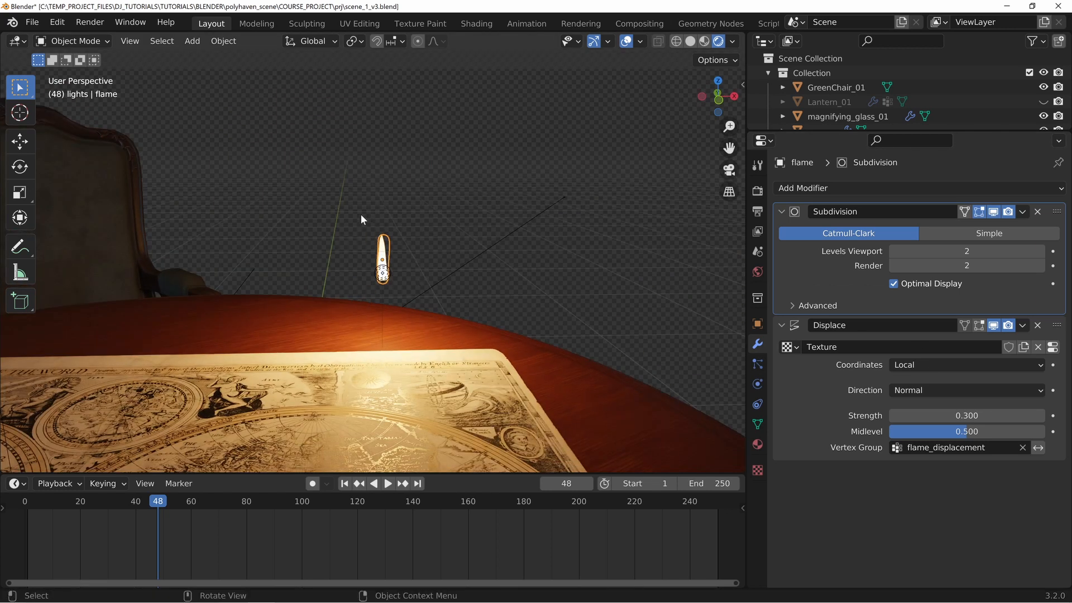
middle_click_drag(462, 272, 366, 283)
scroll(366, 284, "down", 4)
middle_click_drag(239, 314, 257, 328)
middle_click_drag(261, 258, 388, 226)
scroll(423, 299, "up", 5)
scroll(424, 357, "down", 2)
middle_click_drag(397, 290, 406, 235)
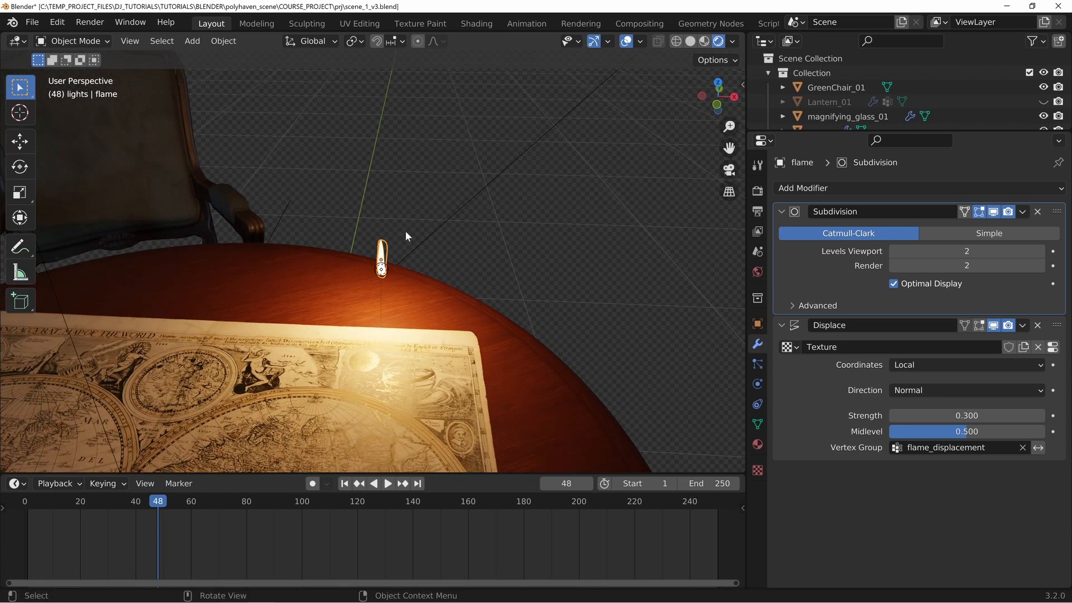
- Add a cube-shaped empty at the world origin, scale it down and apply its scale
middle_click_drag(483, 314, 341, 372)
key("shift+a")
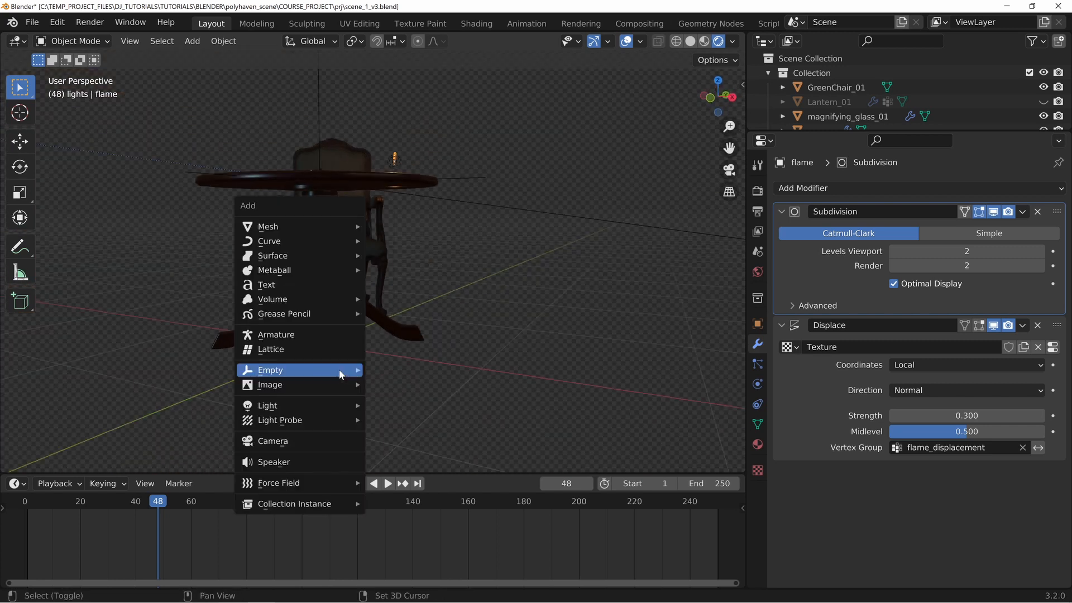
mouse_move(338, 378)
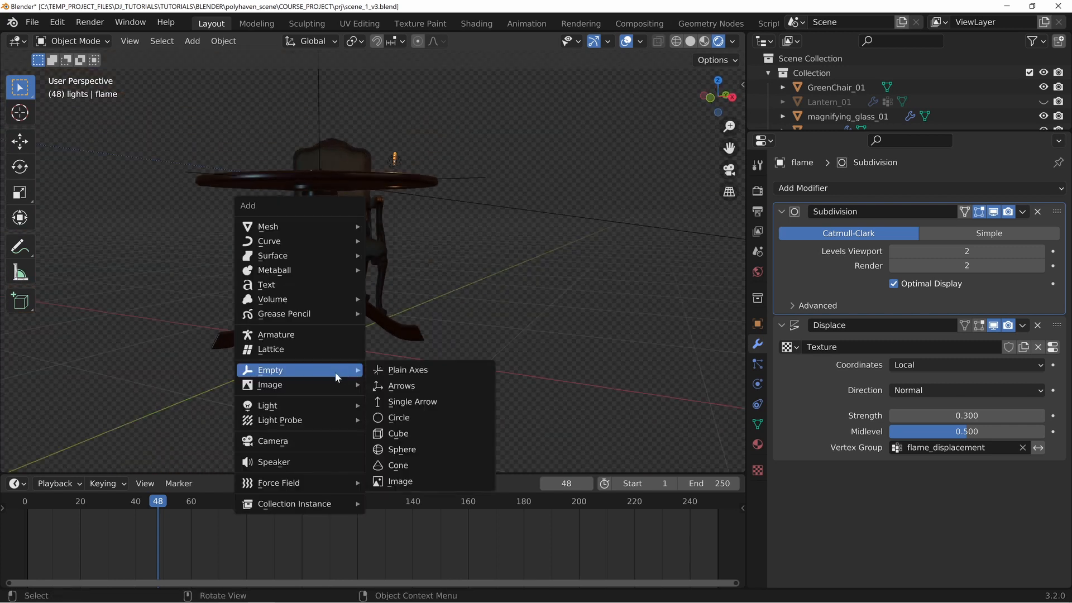
left_click(396, 435)
key("s")
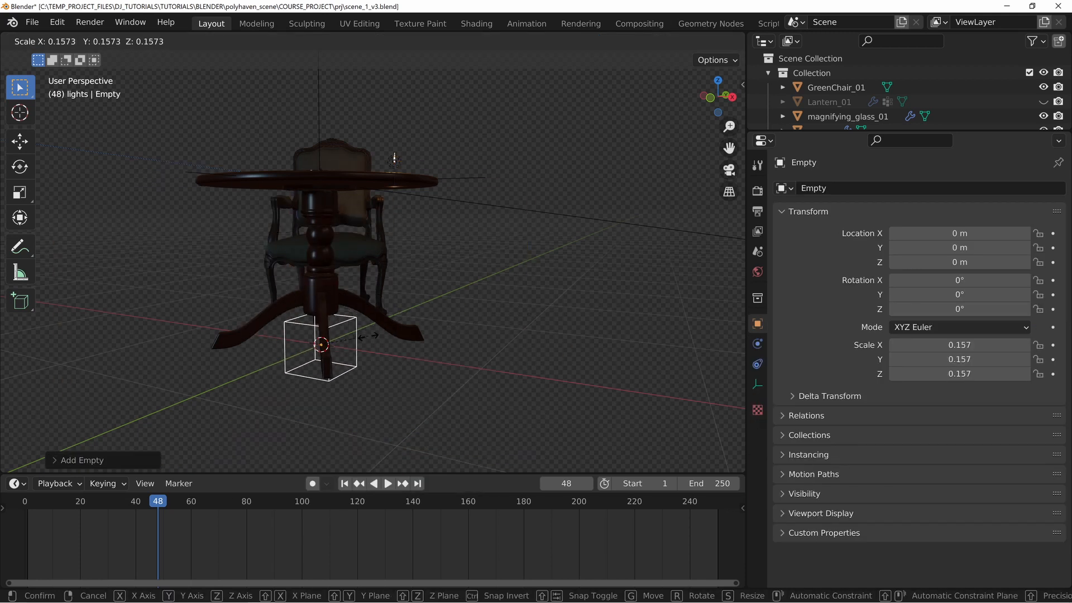
left_click(351, 342)
key("ctrl+a")
left_click(330, 372)
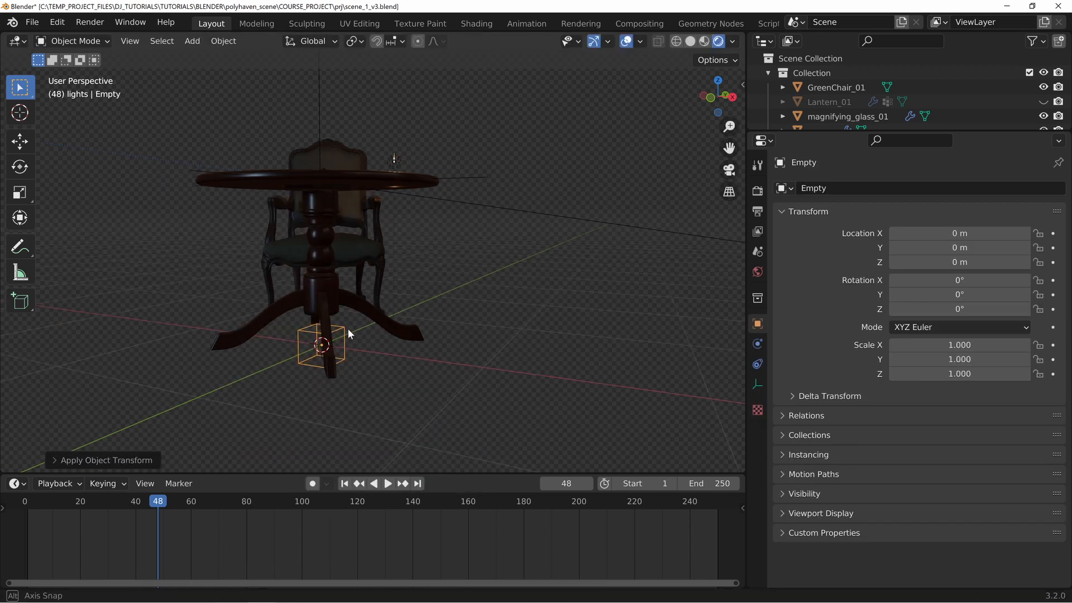
- Move the empty up beside the flame, to about X 0.61 m, Y 0.31 m, Z 1.21 m
key("g")
left_click(492, 197)
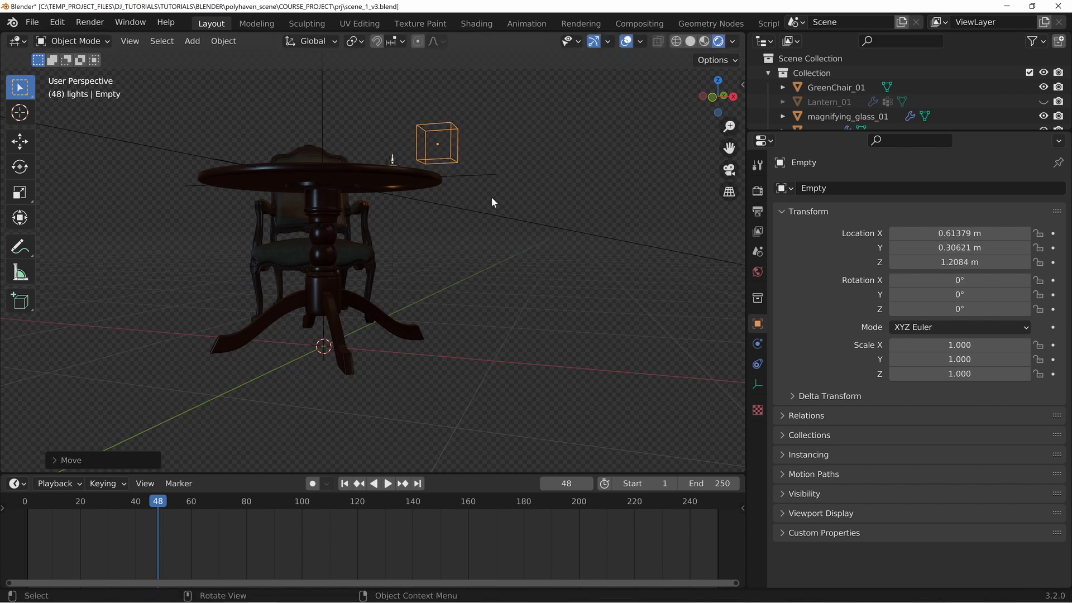
key("KP_Decimal")
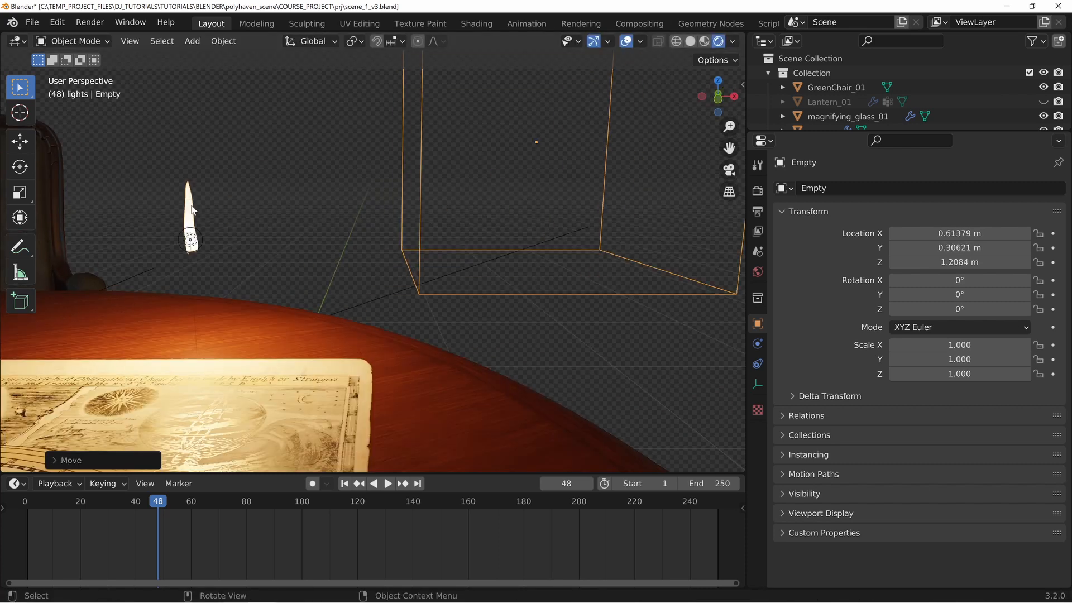
- Set the flame's Displace texture coordinates to Object and use the Empty as the coordinate object
left_click(192, 210)
scroll(337, 259, "down", 5)
left_click(933, 367)
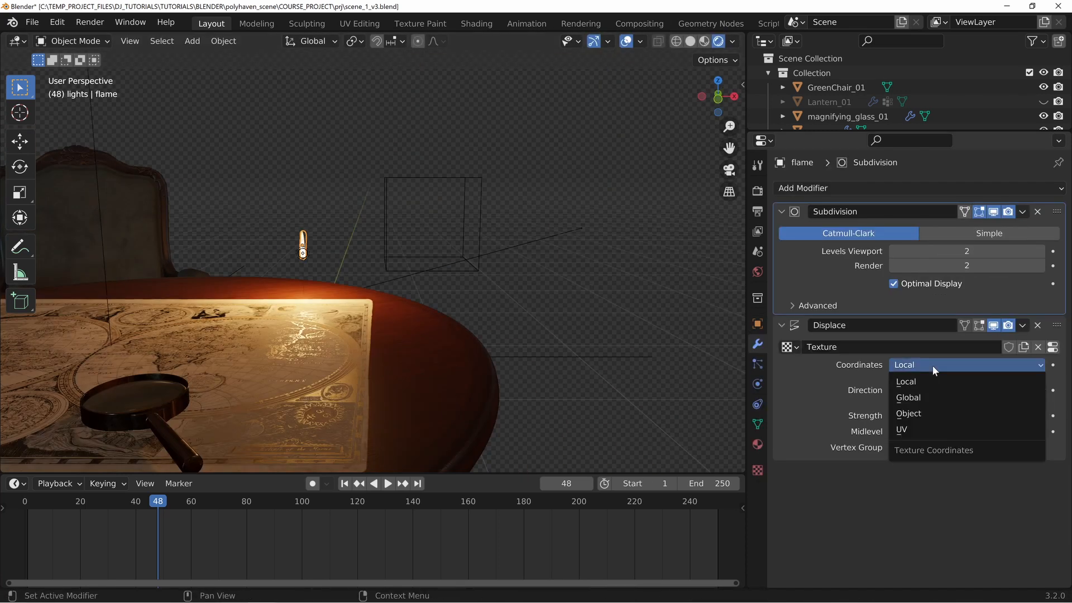
left_click(936, 412)
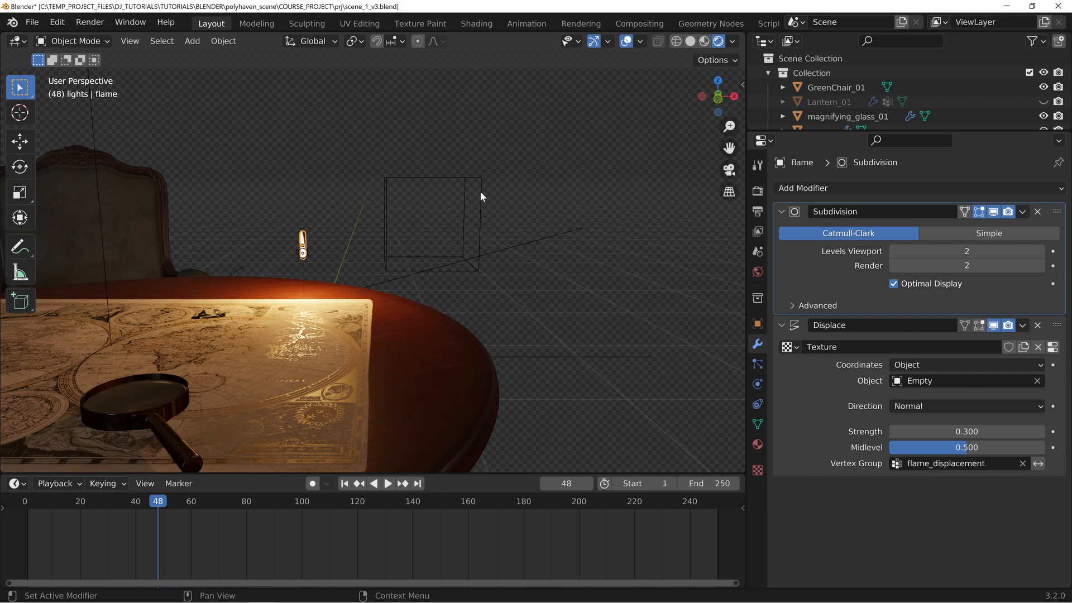
- Try freely moving and scaling the empty to test its effect on the flame's displacement
left_click(478, 243)
key("g")
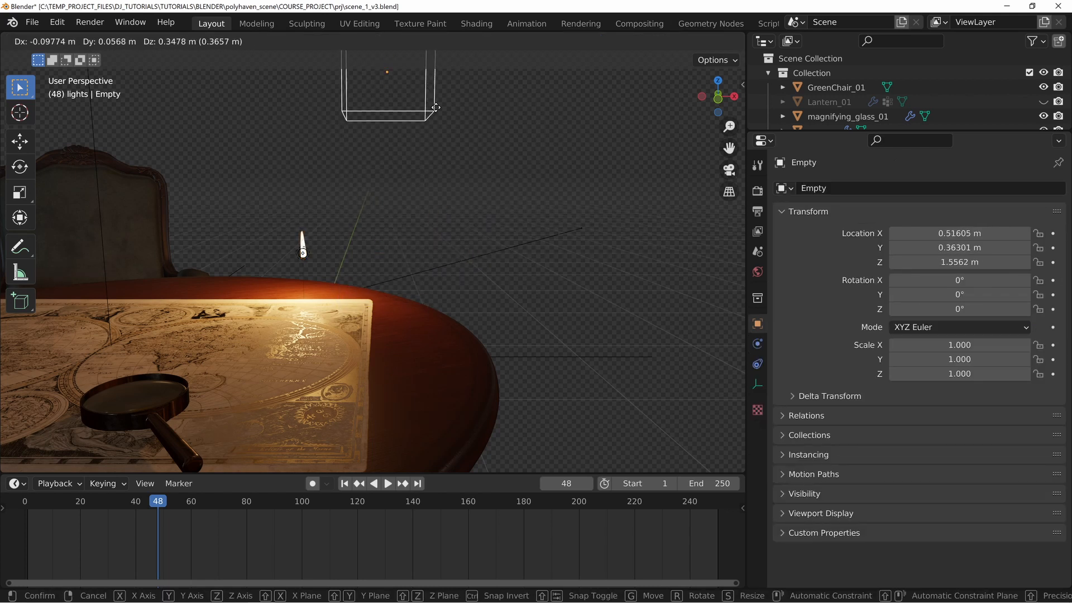
right_click(439, 266)
scroll(370, 262, "up", 8)
middle_click_drag(64, 129, 222, 181, "shift")
middle_click_drag(244, 248, 501, 258)
scroll(524, 217, "down", 4)
key("s")
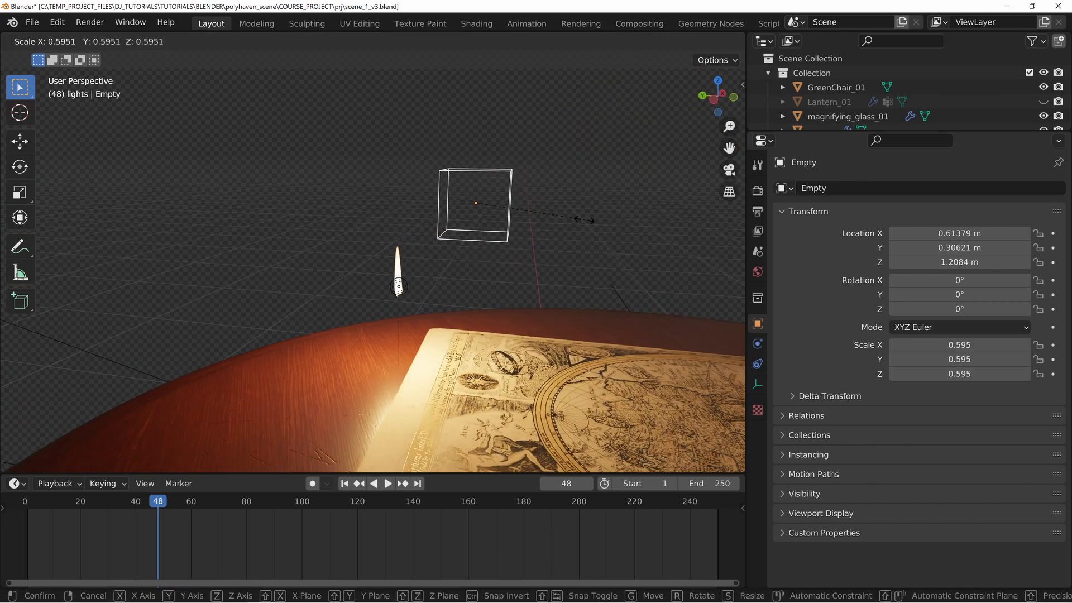
right_click(545, 215)
- Try moving the empty along the Z axis and along the X axis to test its effect on the flame
key("g")
key("z")
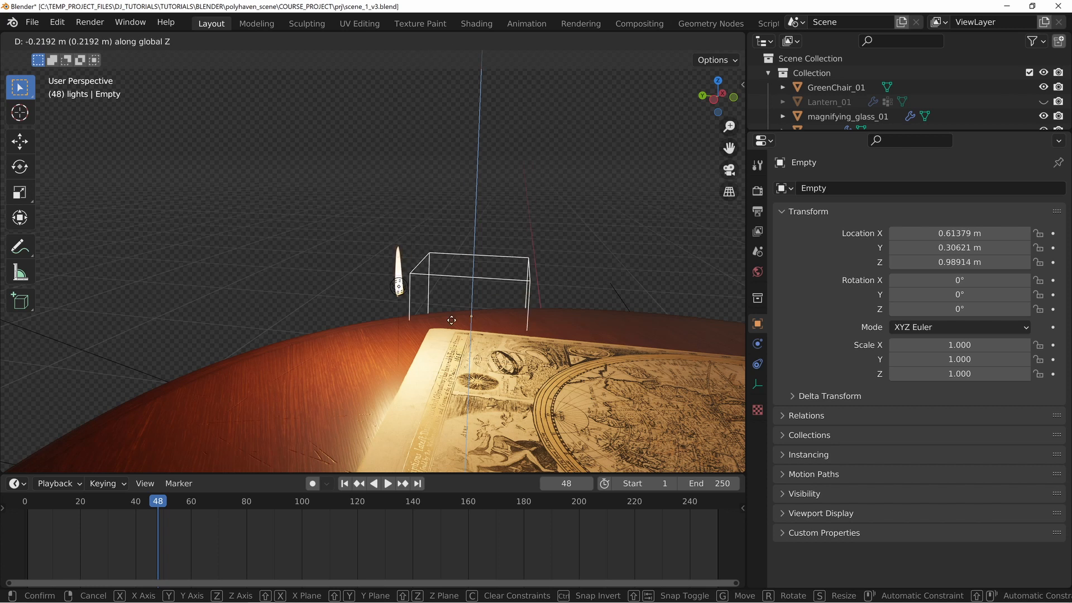
left_click(563, 280)
mouse_move(562, 281)
middle_mouse_down()
mouse_move(474, 267)
mouse_move(569, 283)
middle_mouse_up()
key("g")
key("x")
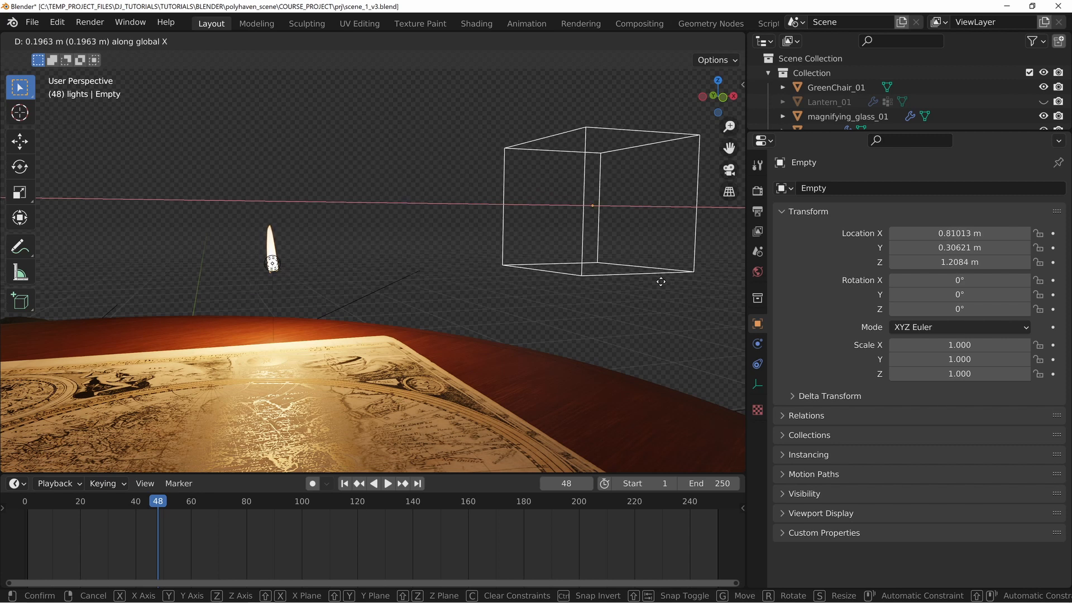
right_click(448, 287)
middle_click_drag(448, 287, 522, 293)
- Select the flame, open its Displace texture settings with the preview and Clouds options, and reduce the Clouds size
left_click(320, 258)
middle_click_drag(444, 307, 529, 293)
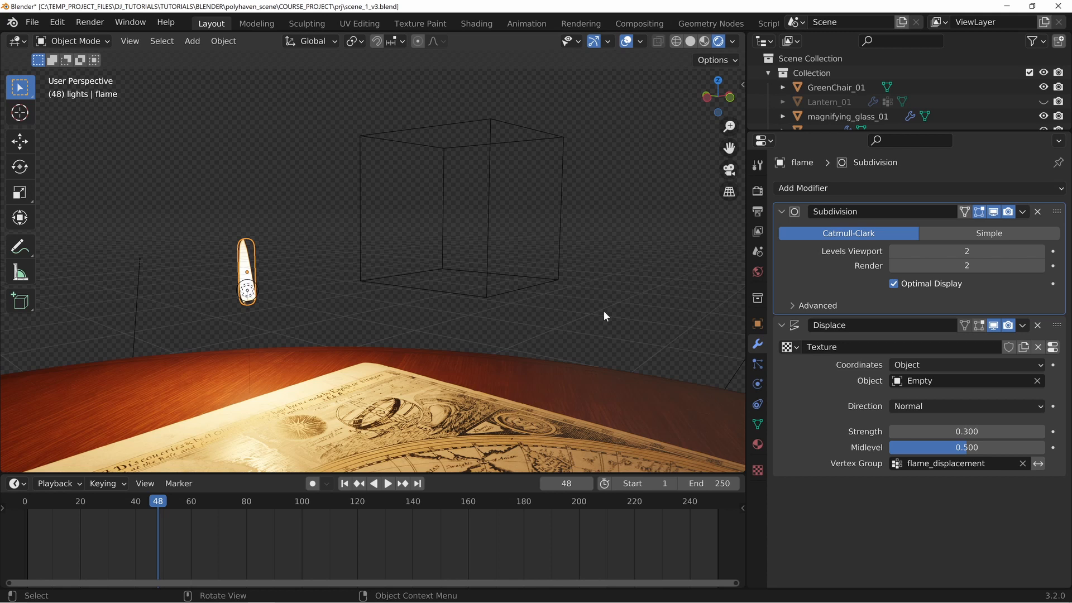
left_click(1052, 347)
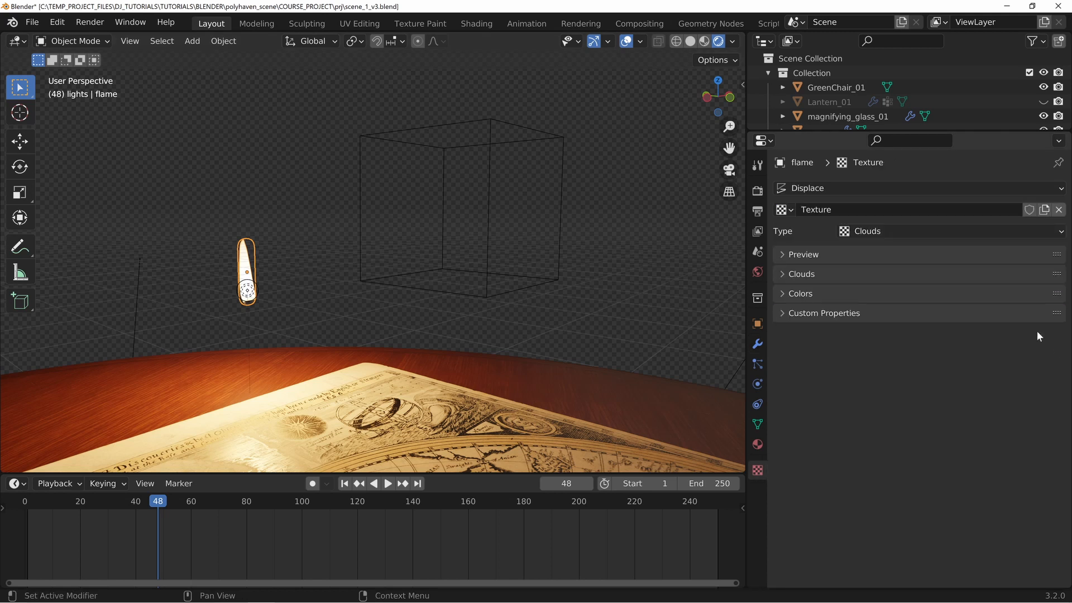
left_click(827, 255)
left_click(819, 400)
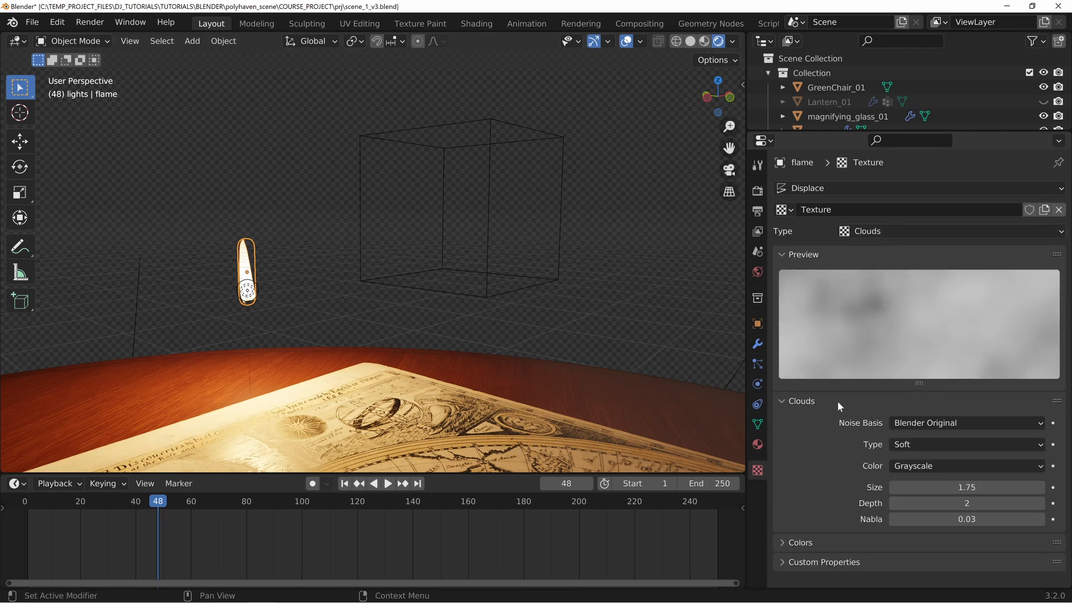
left_click_drag(963, 489, 938, 489)
middle_click_drag(425, 291, 545, 260)
- Raise the flame's Displace modifier strength to about 0.96
left_click(757, 344)
left_click_drag(968, 431, 940, 432)
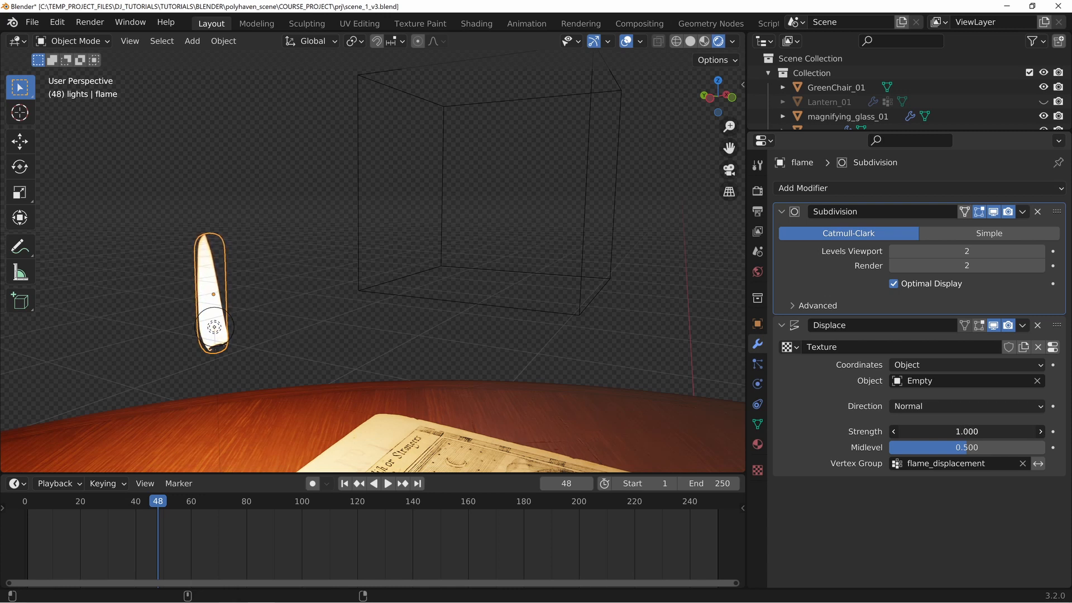
left_click_drag(968, 431, 959, 449)
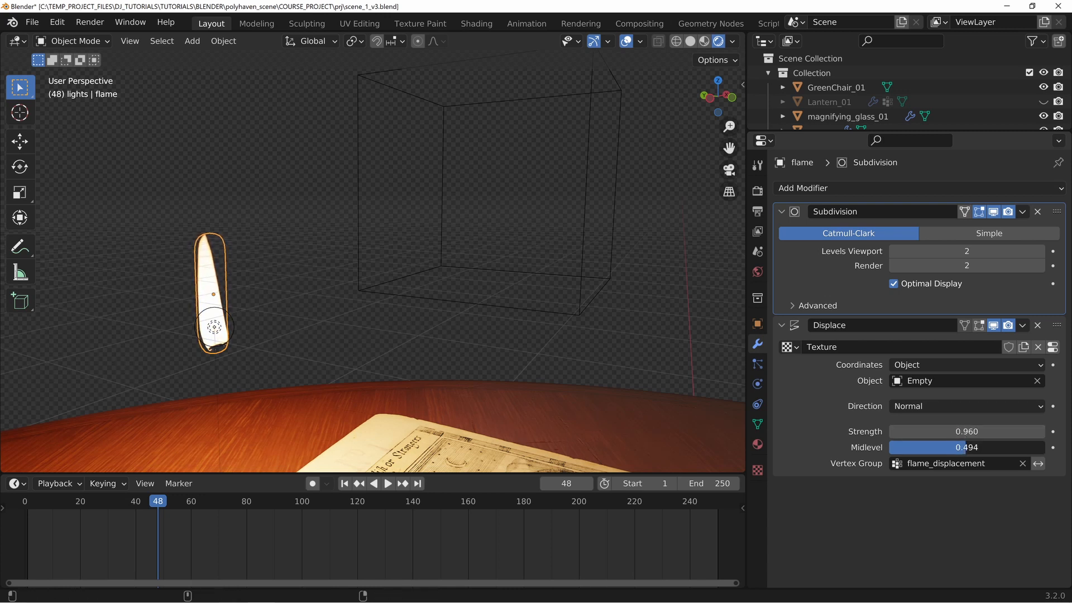
- Try a Displace midlevel of 0 on the flame and set the midlevel back to 0.5
left_click_drag(960, 447, 899, 449)
middle_click_drag(268, 329, 363, 337)
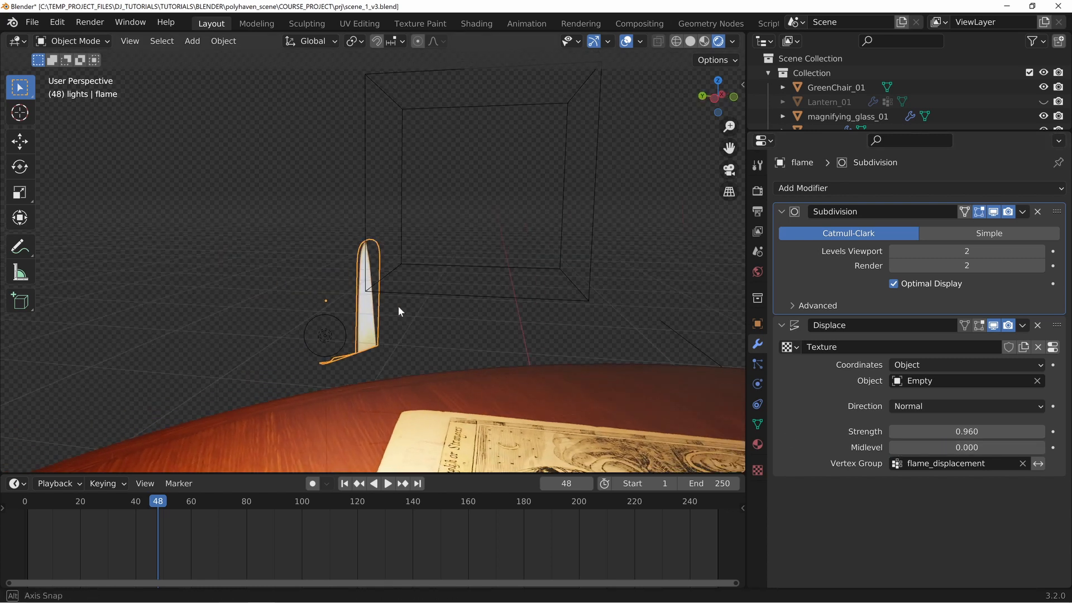
middle_click_drag(398, 307, 407, 319)
left_click_drag(927, 447, 970, 448)
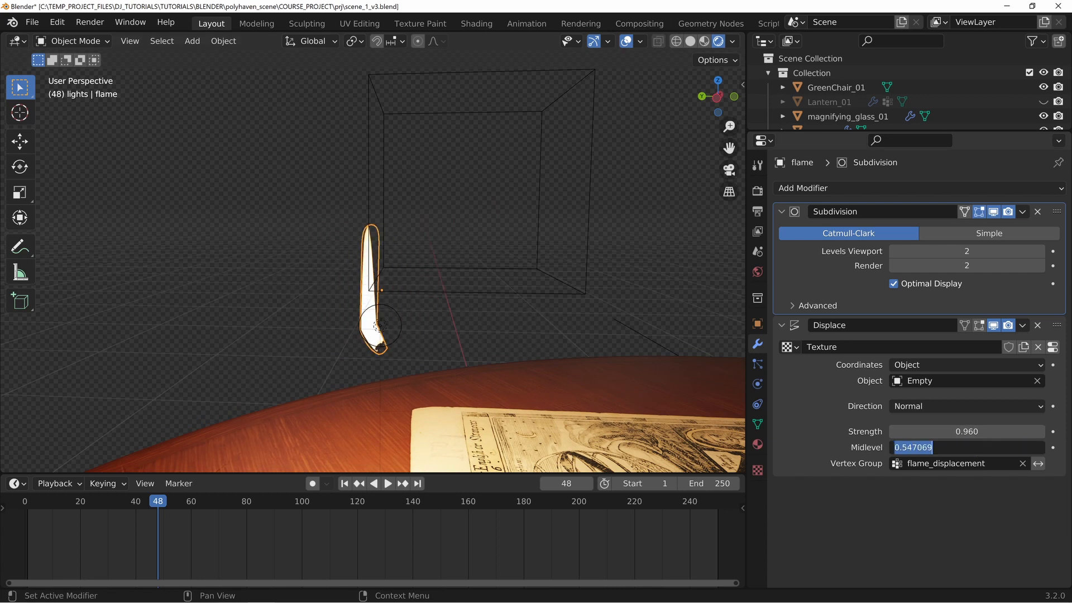
key("Return")
middle_click_drag(394, 346, 507, 288)
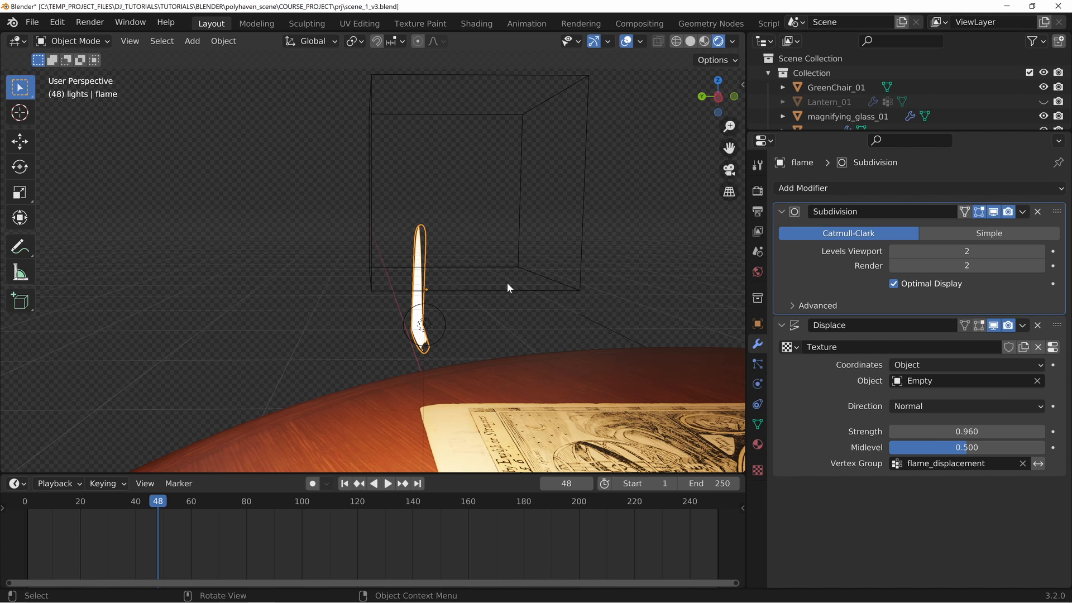
- Collapse the flame's Displace modifier and place it above the Subdivision modifier in the stack
left_click(781, 326)
left_click_drag(1057, 211, 1058, 356)
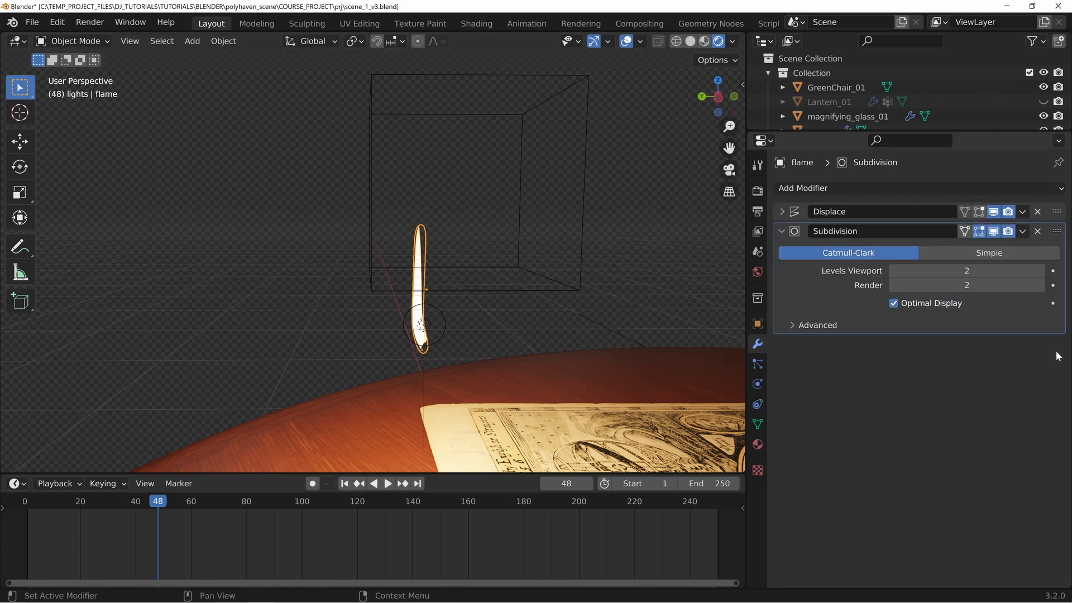
middle_click_drag(670, 358, 539, 348)
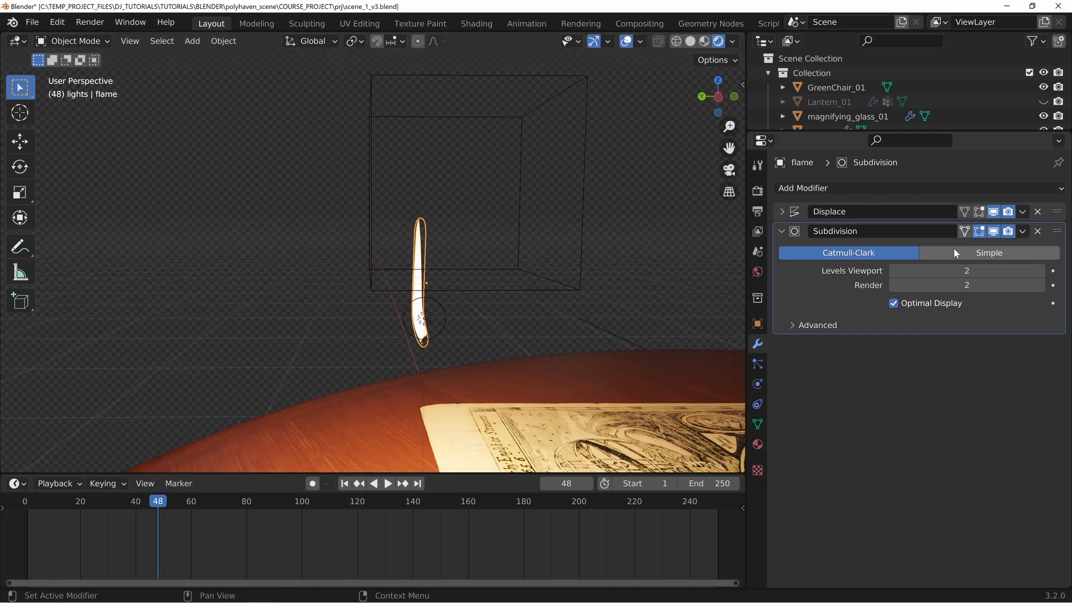
- Select the empty beside the flame, try moving it freely, and scale it down uniformly to about 0.167
left_click(581, 264)
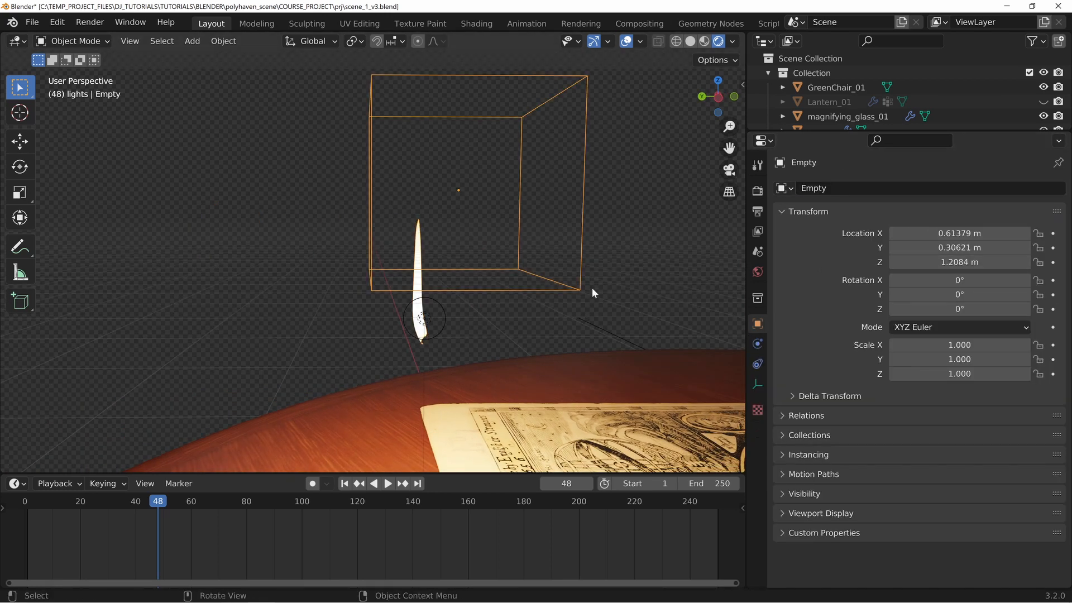
middle_click_drag(578, 286, 606, 244)
key("g")
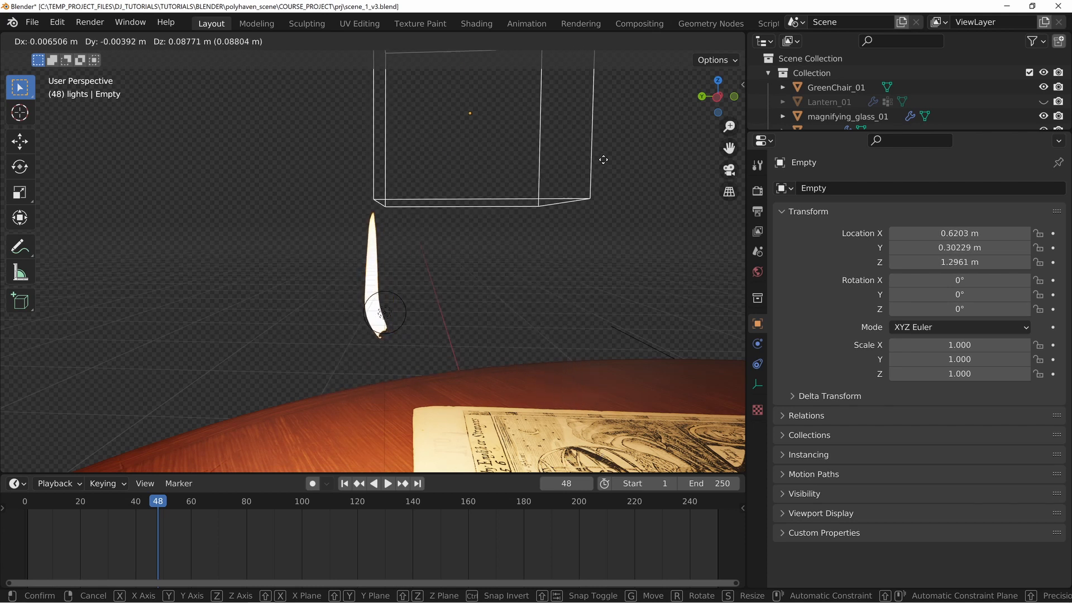
key("Escape")
key("s")
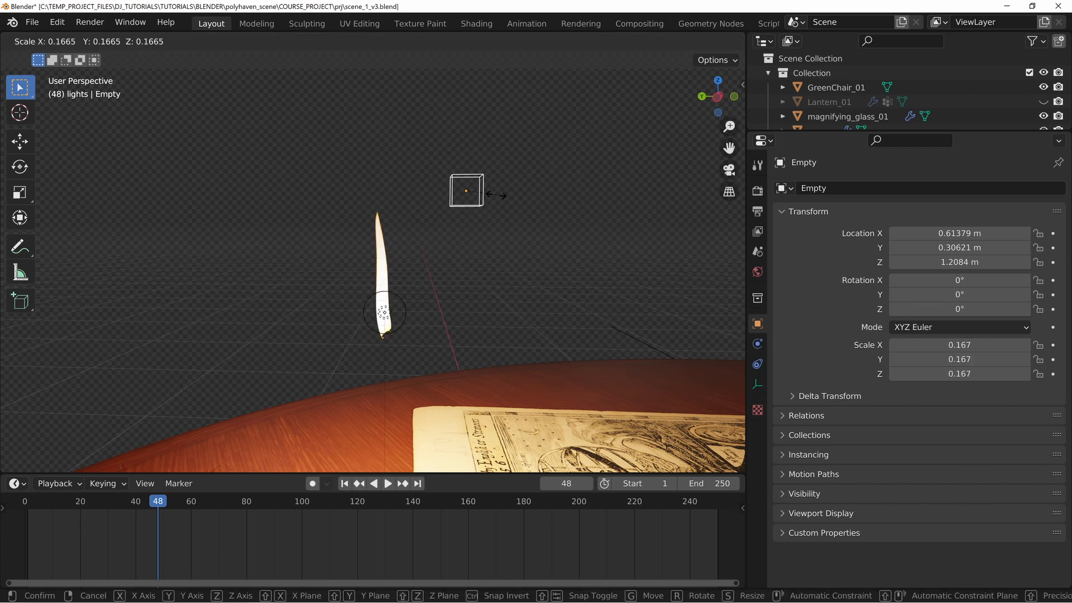
left_click(496, 196)
- Try moving the scaled-down empty along the Z axis to test how strongly the flame bends
key("g")
key("z")
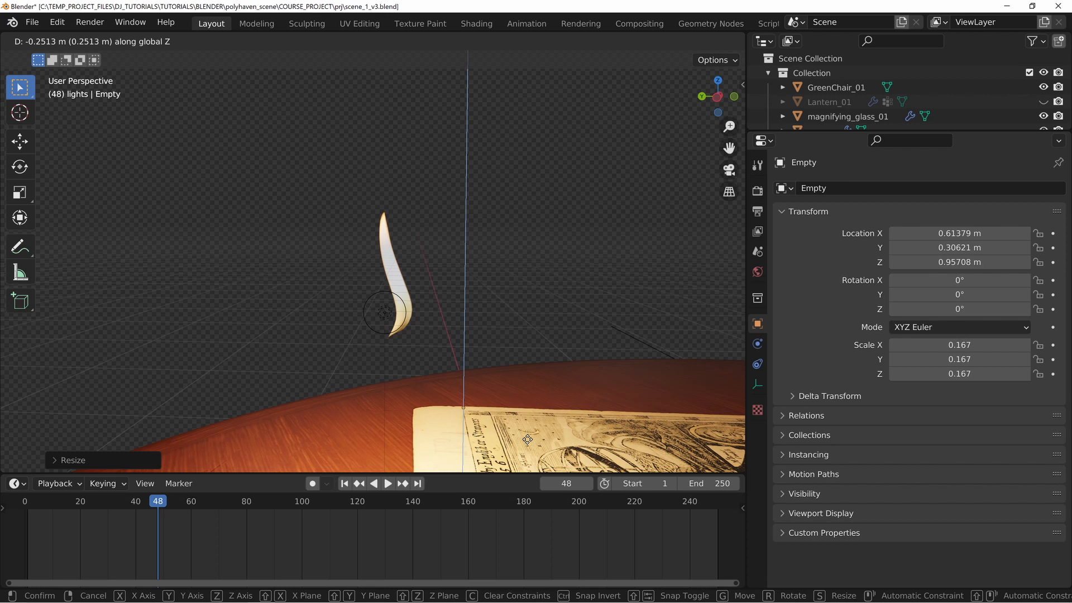
left_click(550, 256)
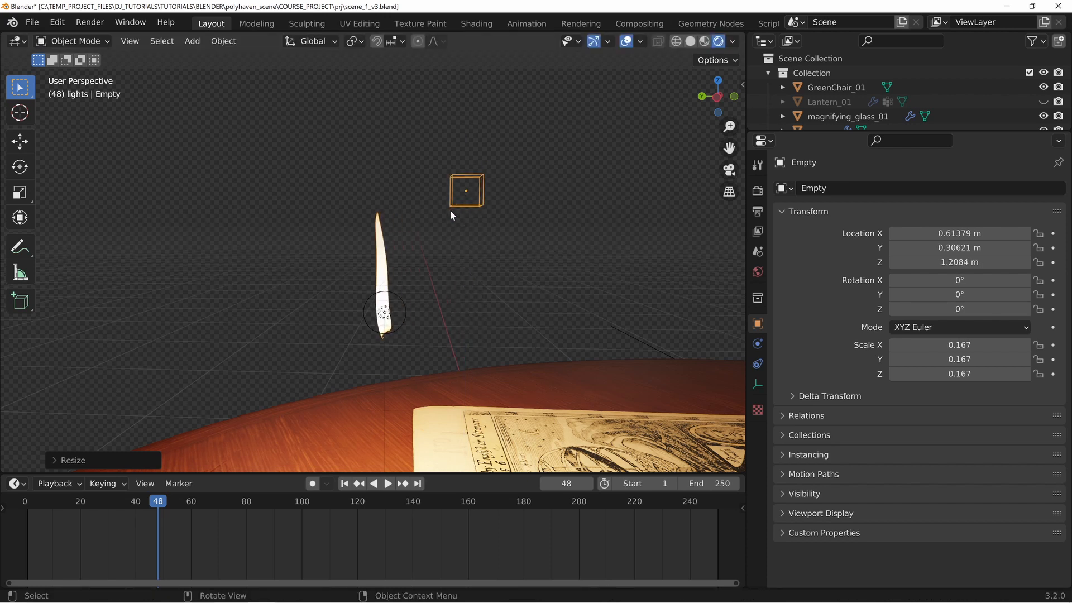
- Try applying the empty's scale, and undo it
key("ctrl+a")
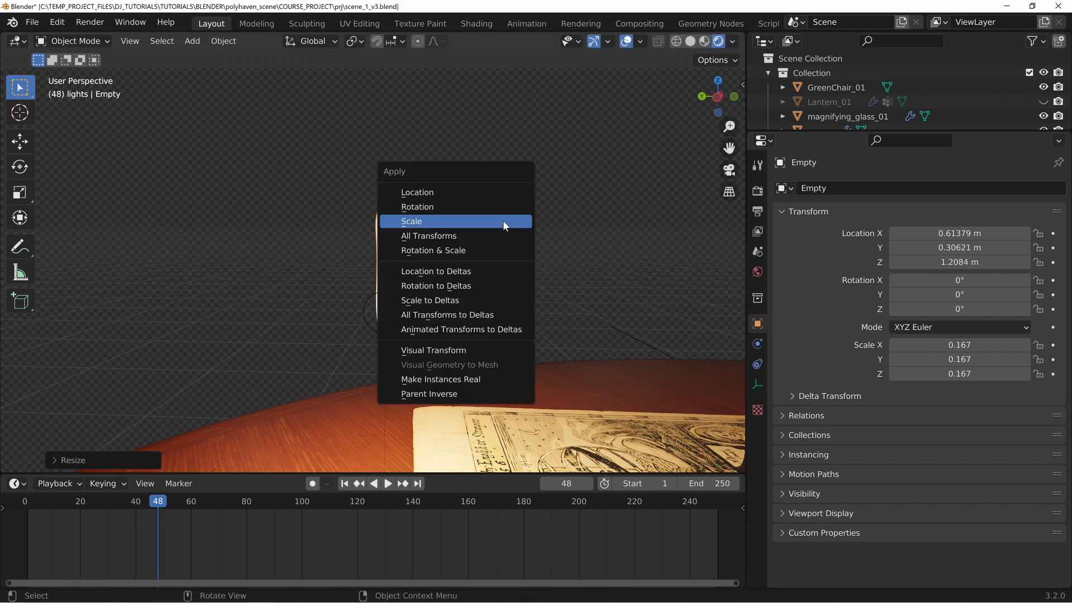
left_click(422, 221)
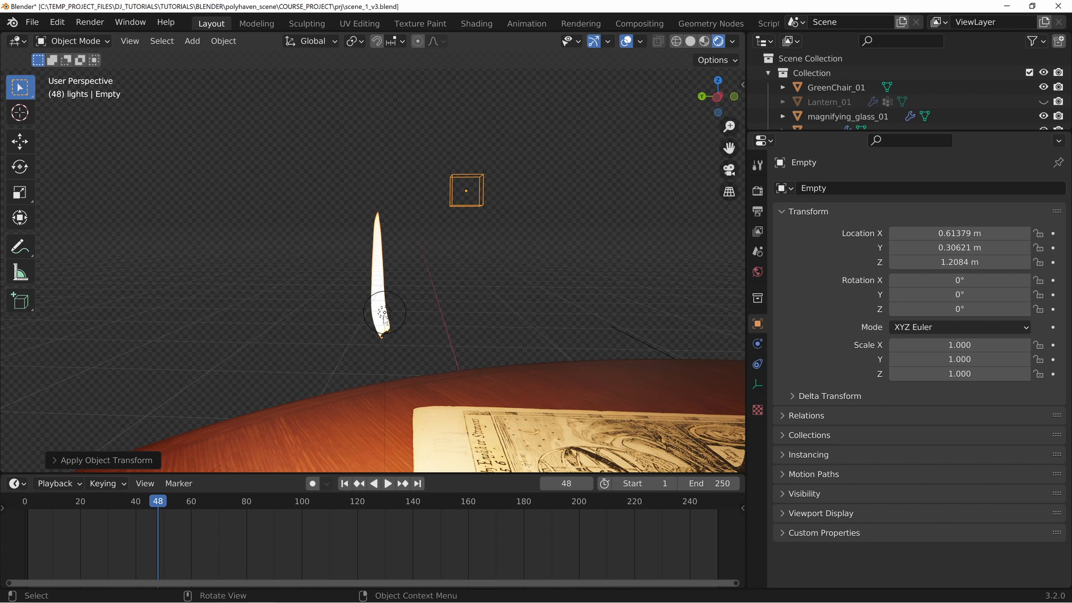
key("ctrl+z")
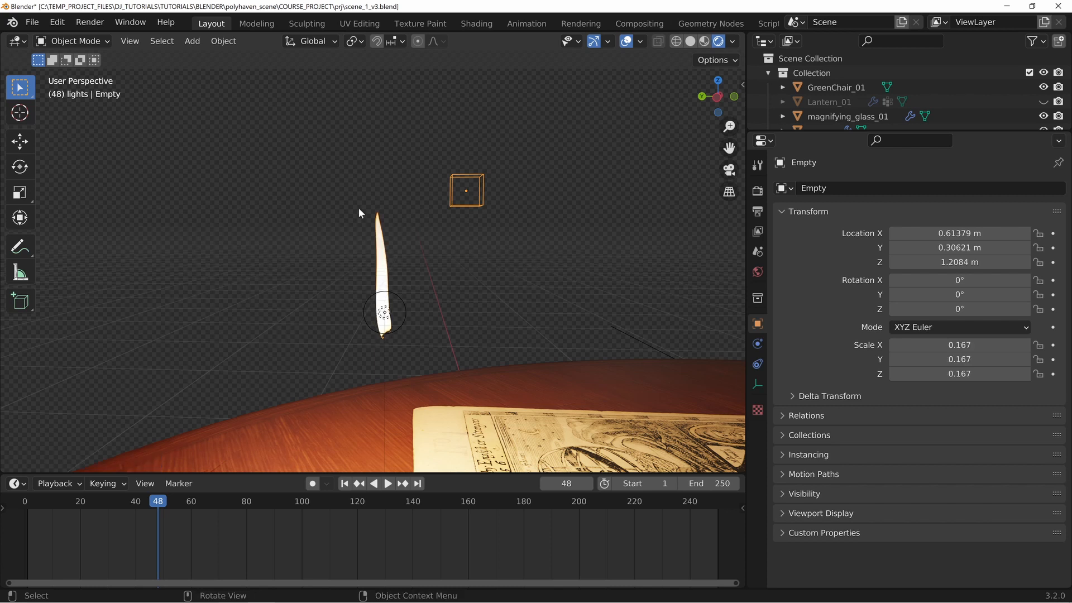
- Move the empty down along the Z axis to about Z 1.06 m, beside the flame's base
middle_click_drag(516, 202, 451, 261)
middle_click_drag(347, 323, 430, 252)
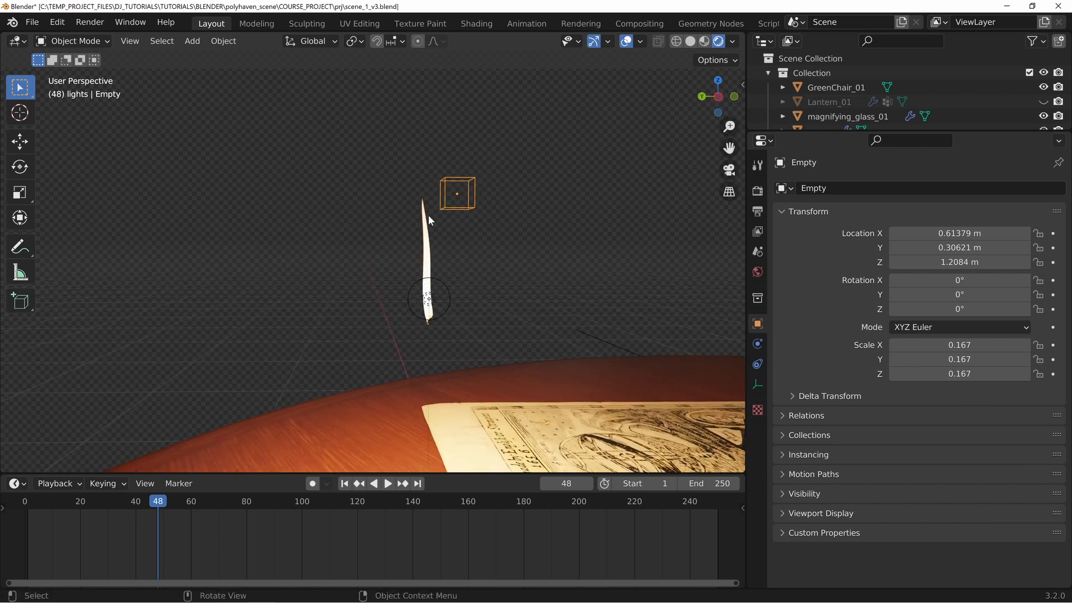
key("g")
key("z")
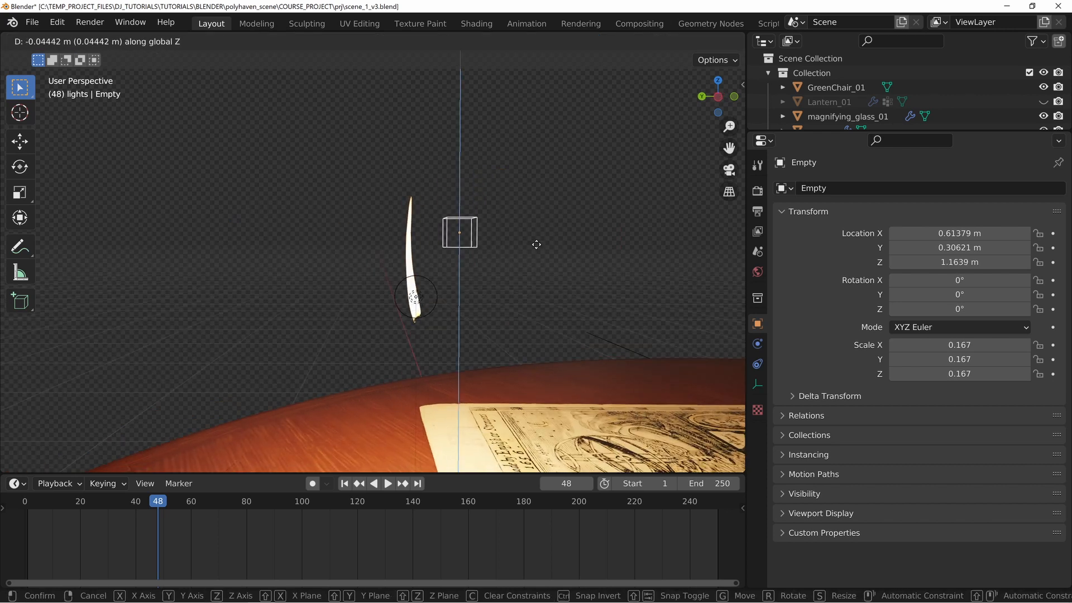
left_click(547, 332)
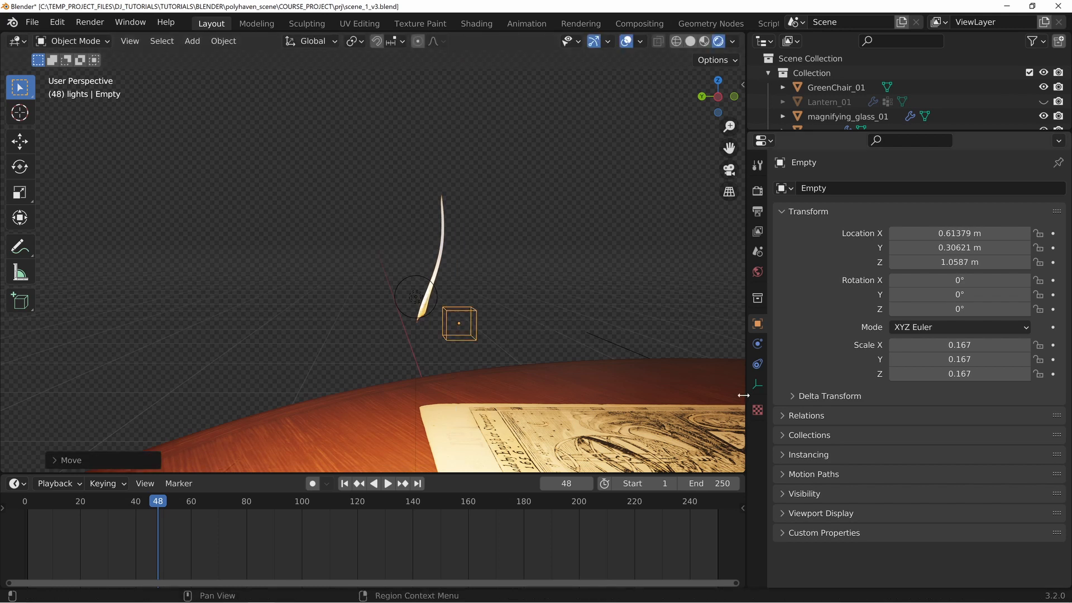
- Select the flame and set its Displace modifier strength to 0.2
left_click(440, 254)
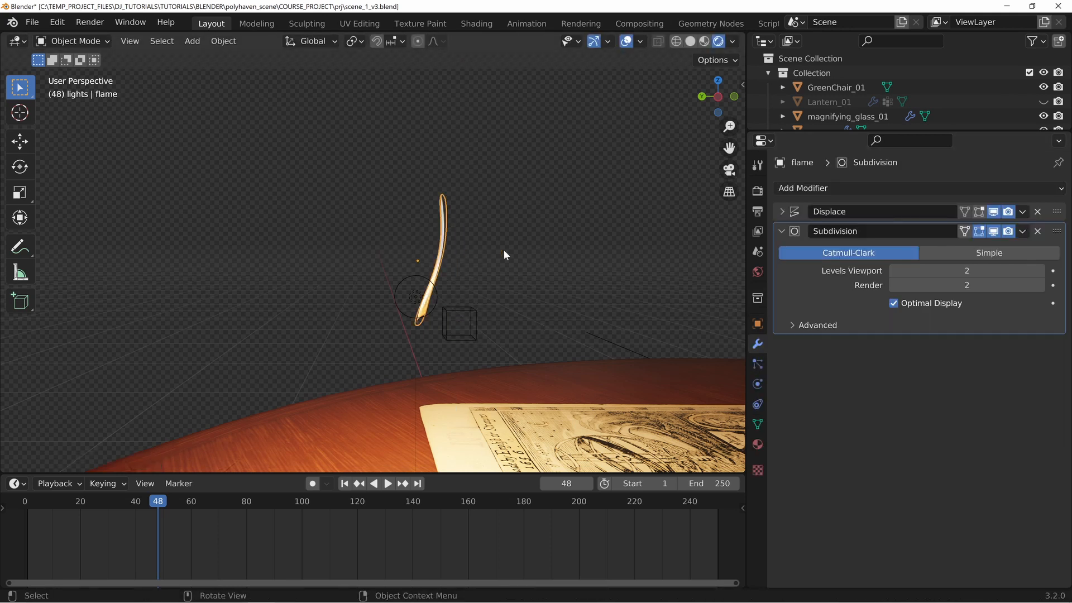
left_click(781, 213)
left_click_drag(977, 315, 927, 315)
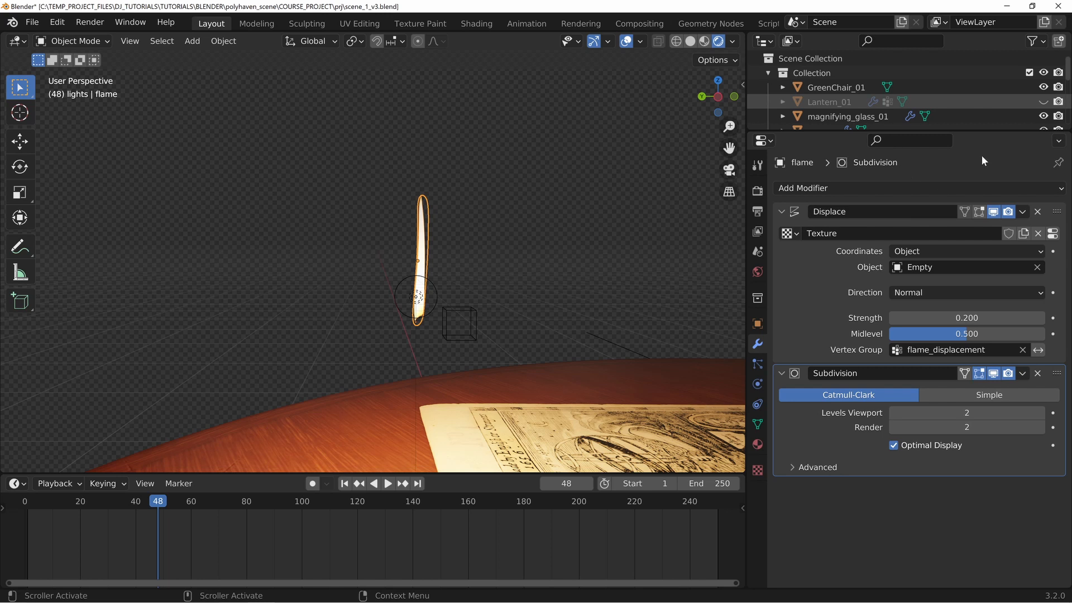
- Make Lantern_01 visible again and view the flame inside its glass
left_click(1043, 102)
middle_click_drag(577, 297, 348, 301)
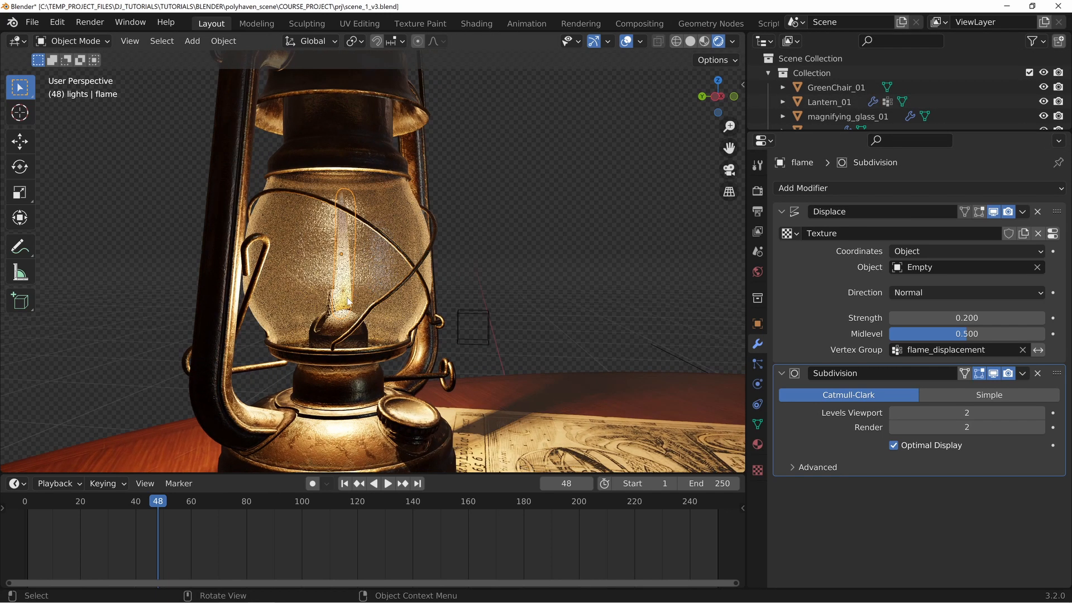
scroll(347, 302, "up", 2)
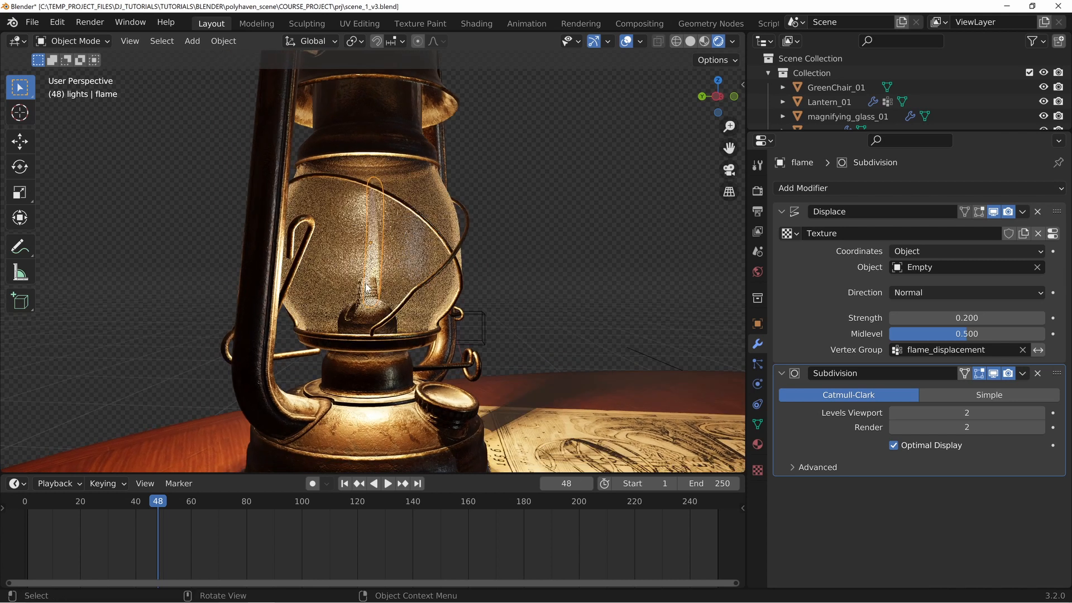
- Try moving the empty up along the Z axis to preview the flame's movement inside the lantern
left_click(483, 318)
key("g")
key("z")
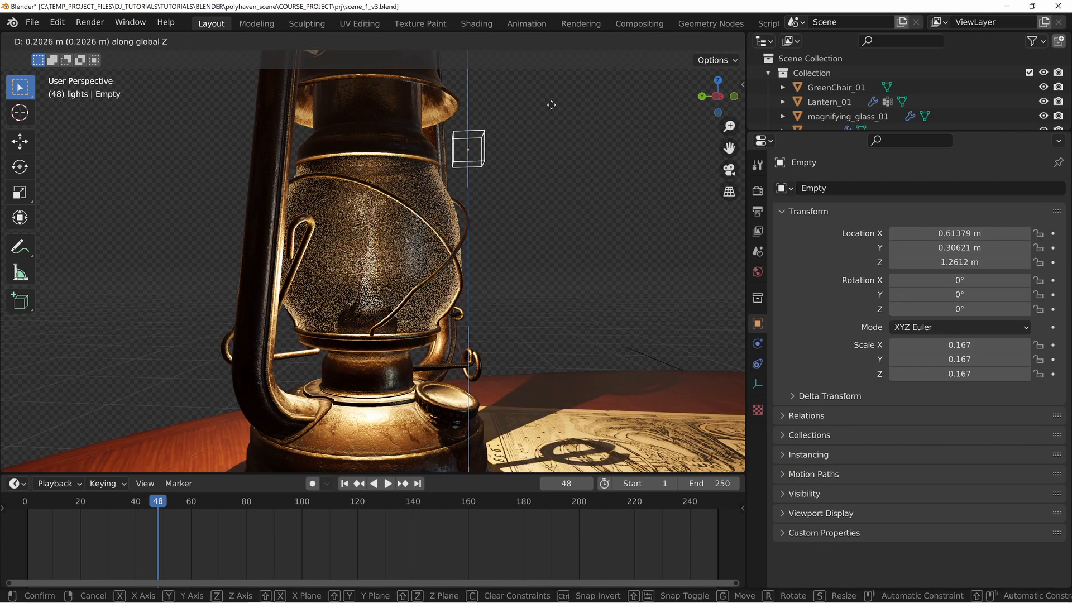
key("Escape")
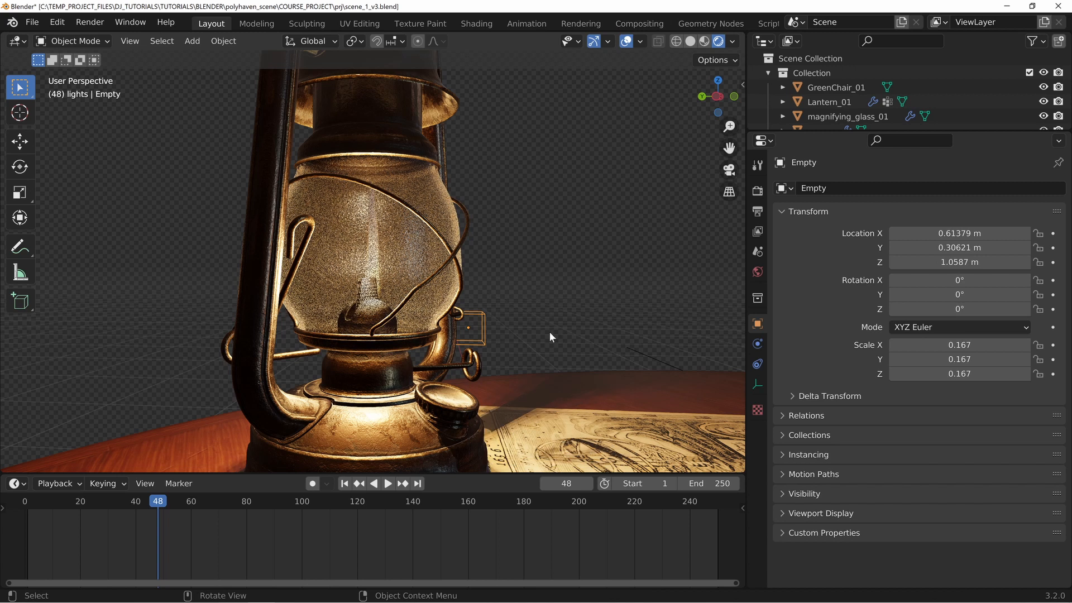
- Enlarge the object list, select the flame object and enter its Edit Mode
left_click(361, 256)
scroll(866, 119, "down", 3)
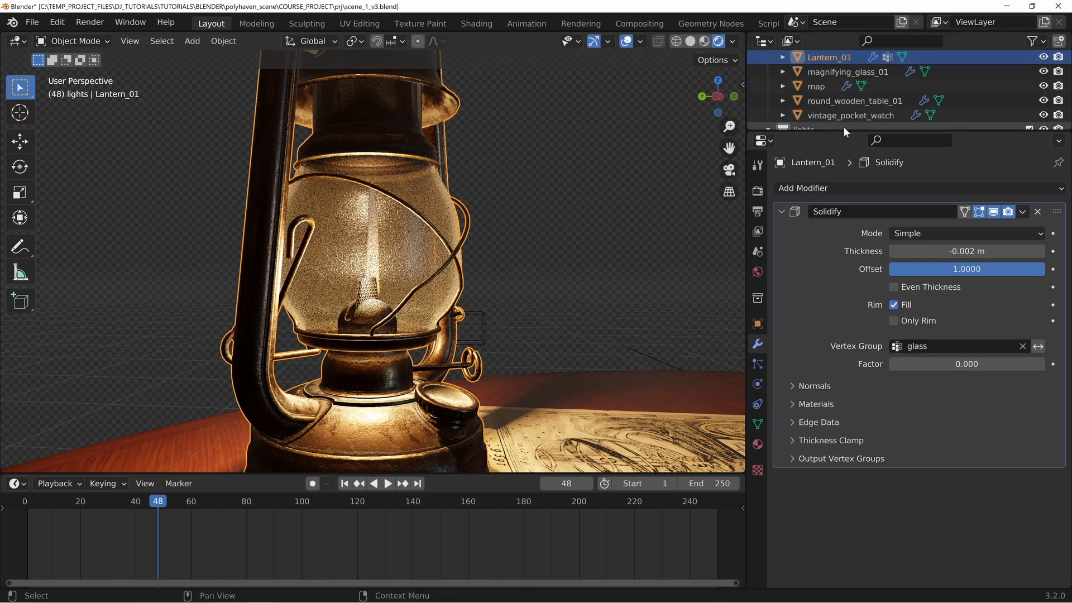
left_click_drag(863, 132, 837, 292)
left_click(819, 218)
key("Tab")
middle_click_drag(413, 248, 365, 248)
- In wireframe shading, box-select the vertices around the flame's lower part and examine the mesh's vertex groups
key("z")
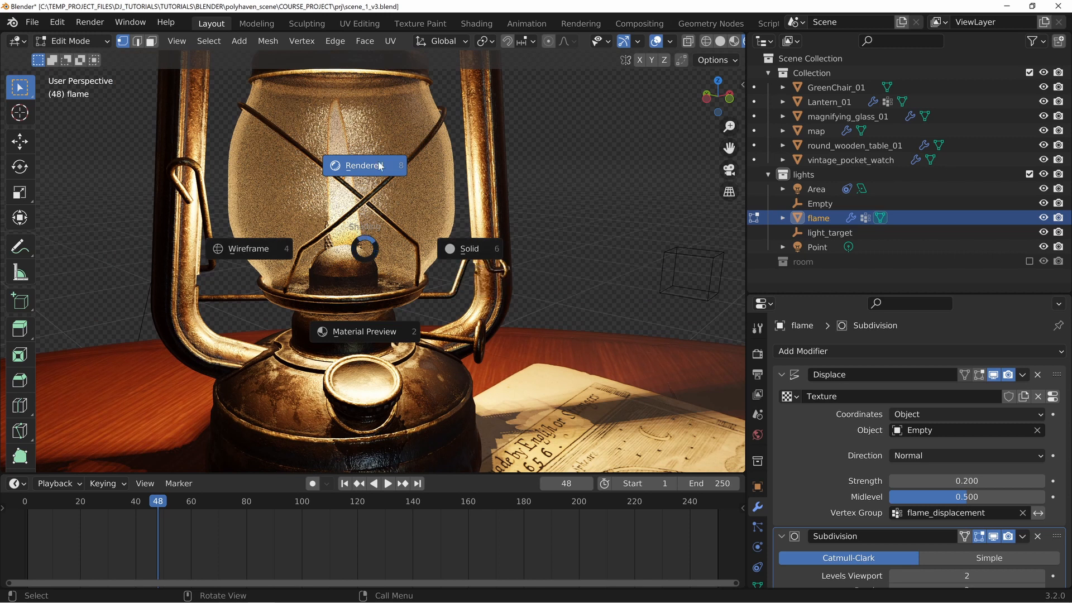
left_click(464, 255)
mouse_move(463, 255)
middle_mouse_down()
mouse_move(343, 258)
mouse_move(407, 254)
middle_mouse_up()
key("z")
left_click(256, 260)
scroll(363, 234, "down", 2)
left_click_drag(303, 204, 380, 217)
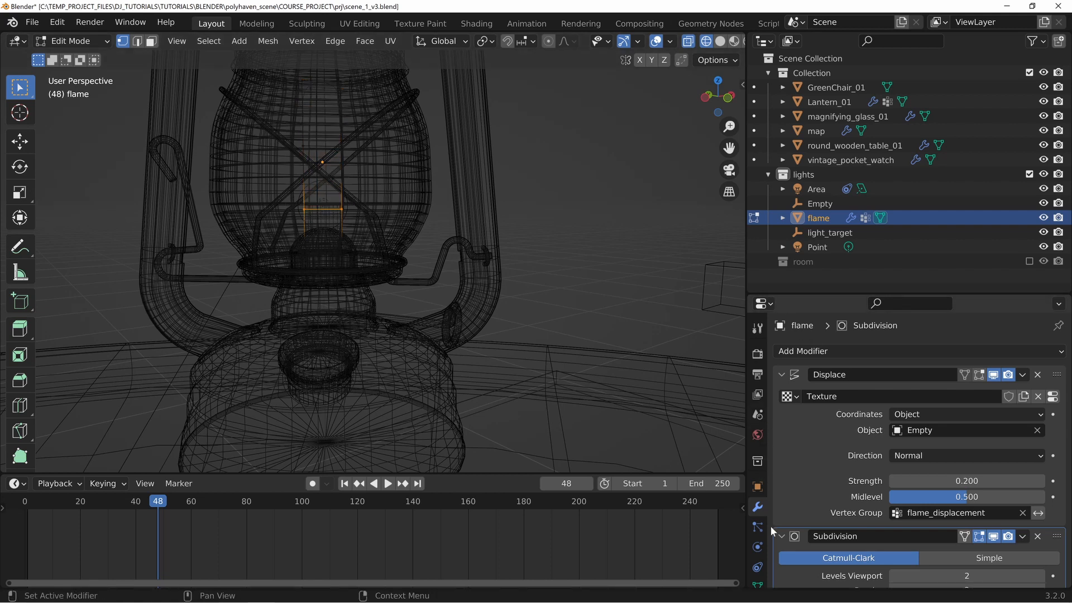
left_click_drag(831, 295, 832, 127)
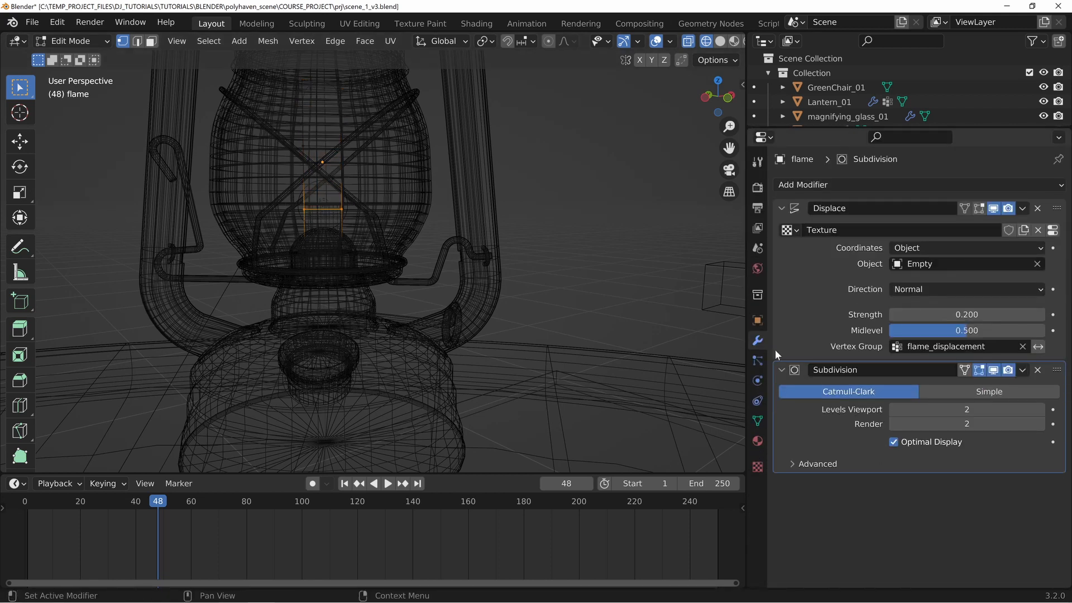
left_click(757, 421)
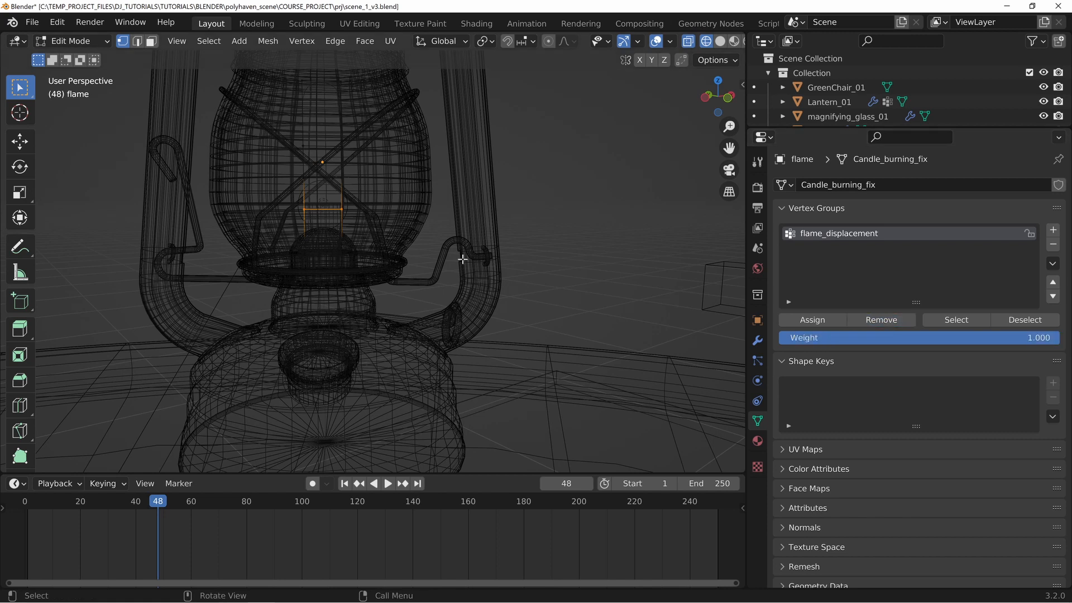
- Return the flame to Object Mode and switch the viewport back to Rendered shading
key("Tab")
mouse_move(368, 222)
middle_mouse_down()
mouse_move(412, 226)
mouse_move(448, 246)
mouse_move(540, 246)
middle_mouse_up()
key("shift+z")
key("z")
left_click(384, 147)
mouse_move(385, 150)
middle_mouse_down()
mouse_move(461, 202)
mouse_move(517, 210)
middle_mouse_up()
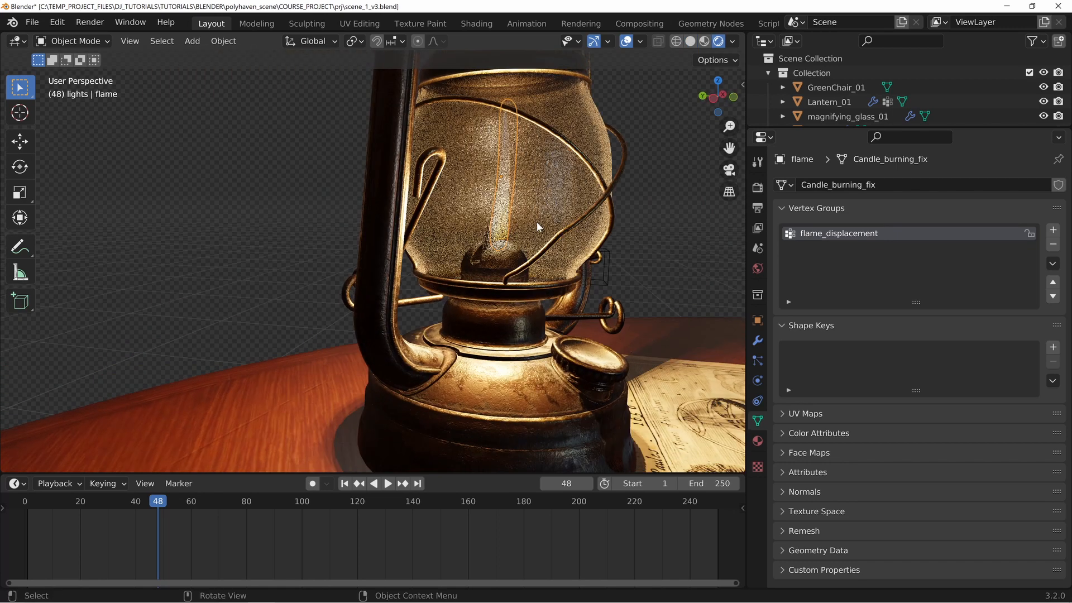
- Select the empty beside the lantern and try moving it up and down along Z, examining how the flame deforms
left_click(608, 270)
middle_click_drag(608, 269, 645, 263)
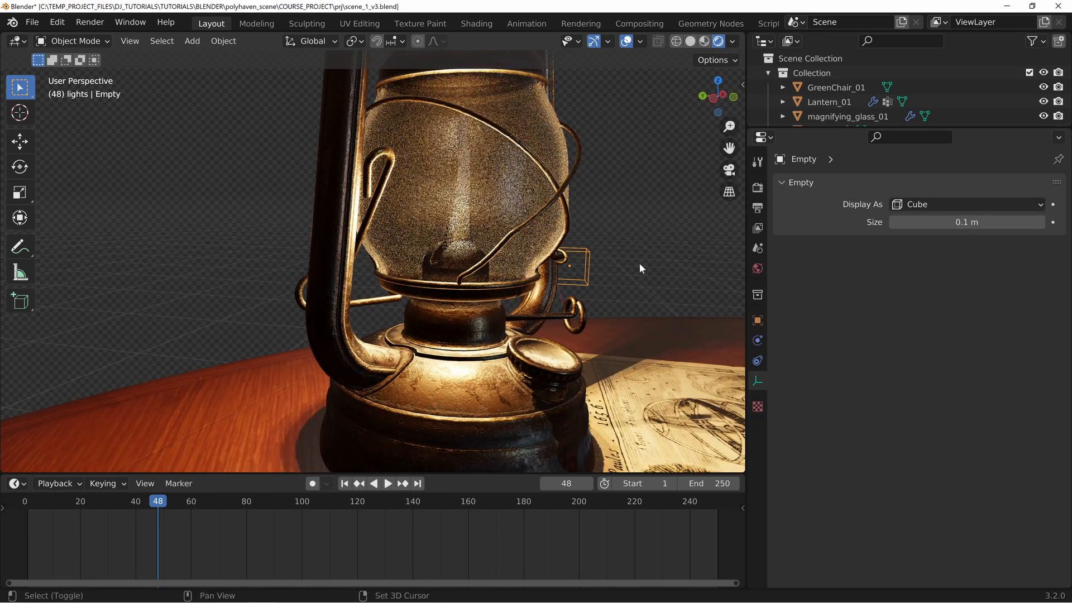
key("g")
key("z")
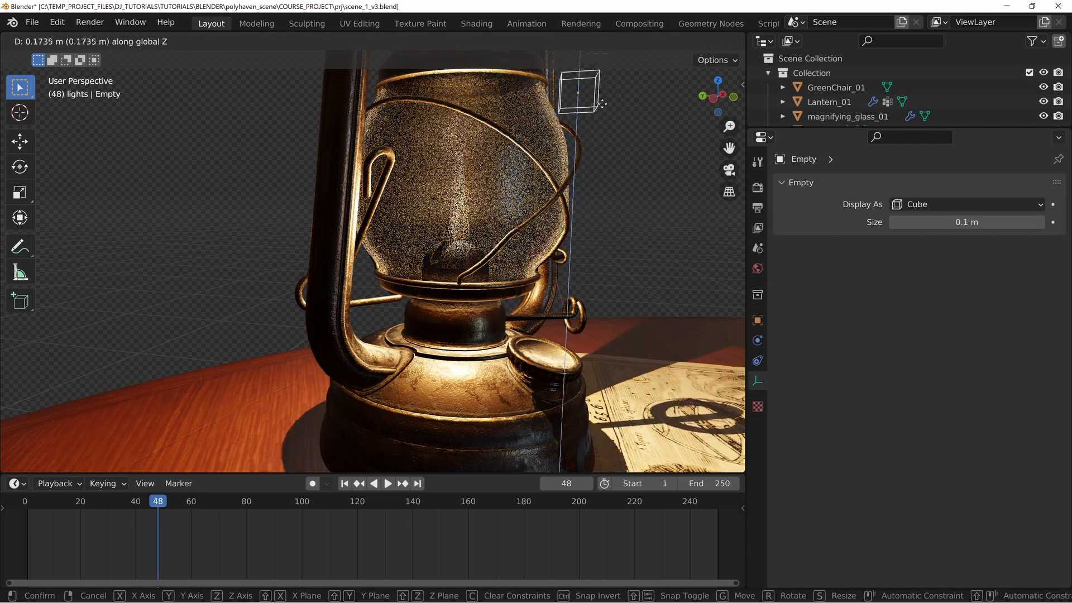
left_click(599, 254)
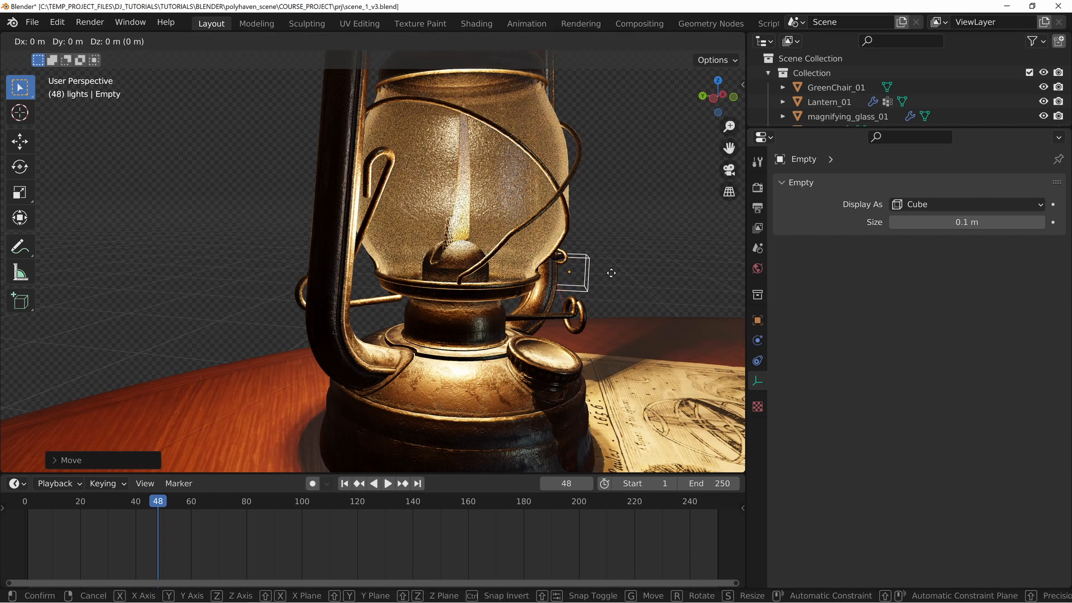
key("g")
key("z")
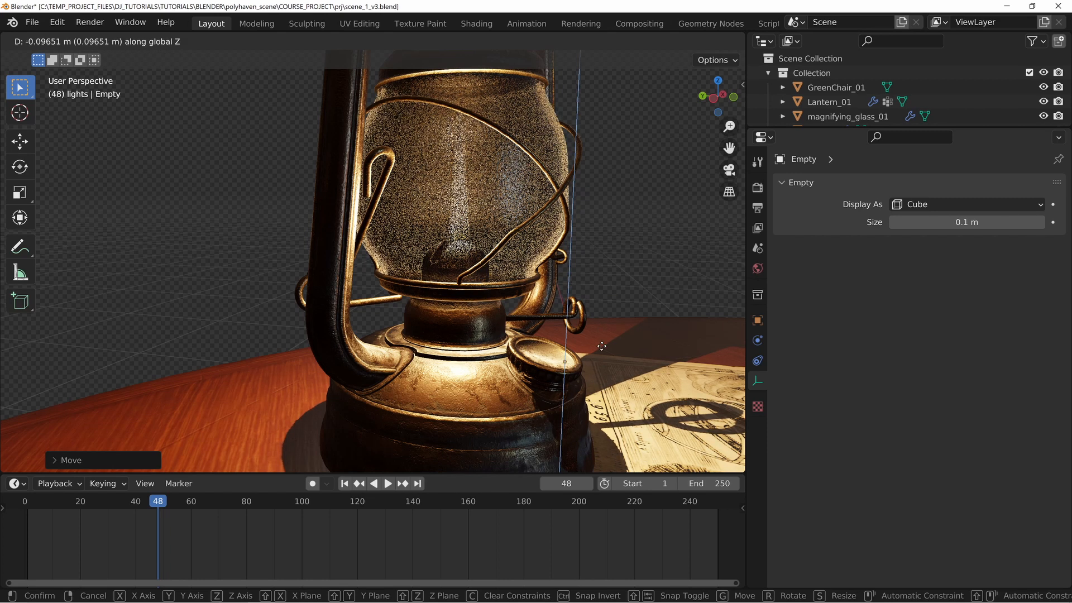
left_click(614, 311)
scroll(614, 312, "down", 5)
middle_click_drag(615, 311, 484, 262)
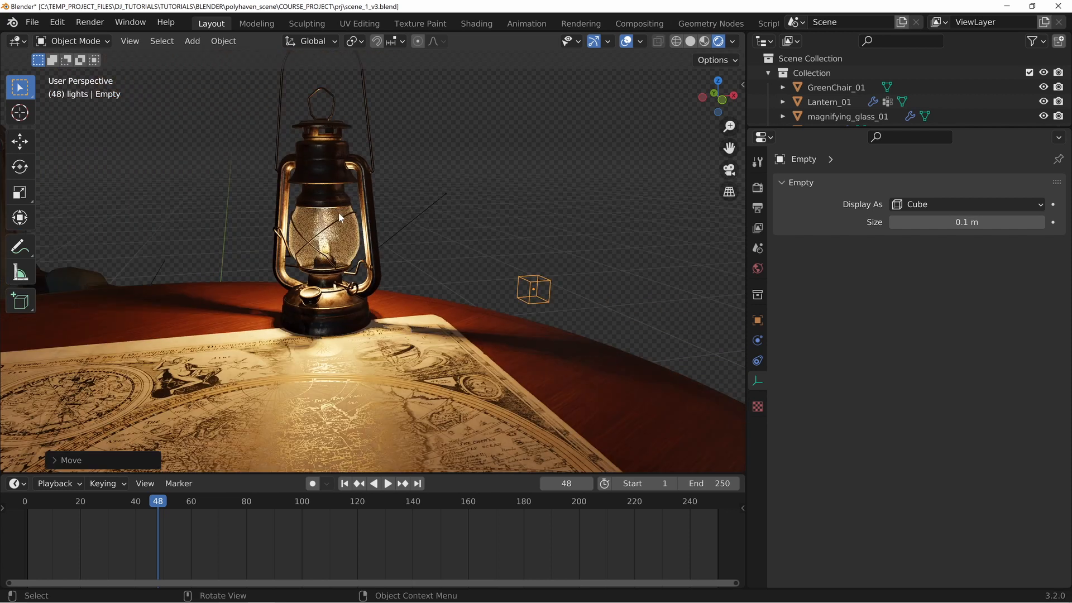
middle_click_drag(391, 249, 447, 233)
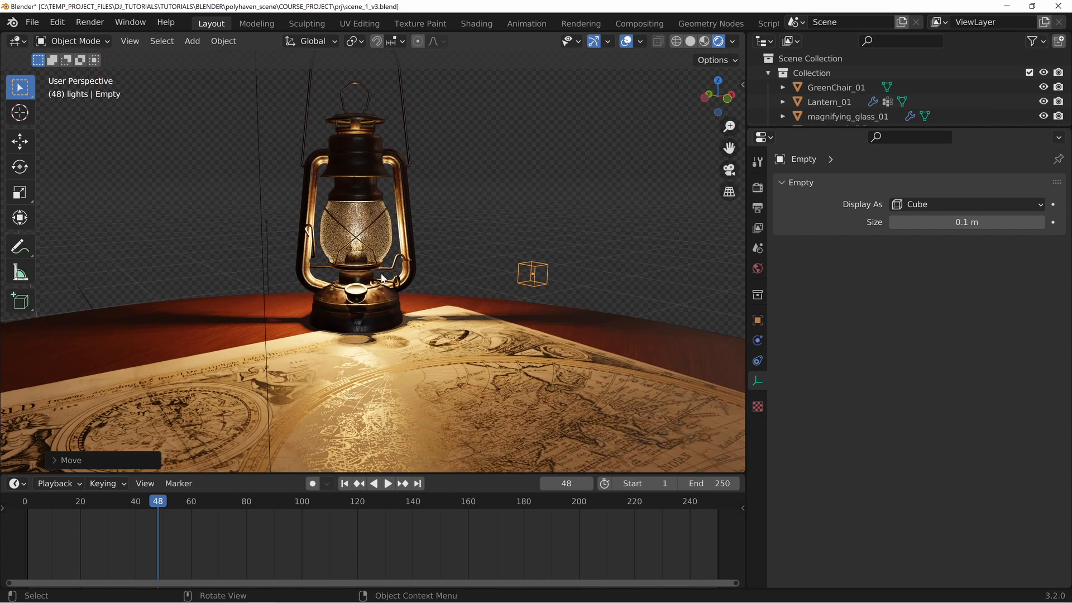
scroll(335, 152, "up", 4)
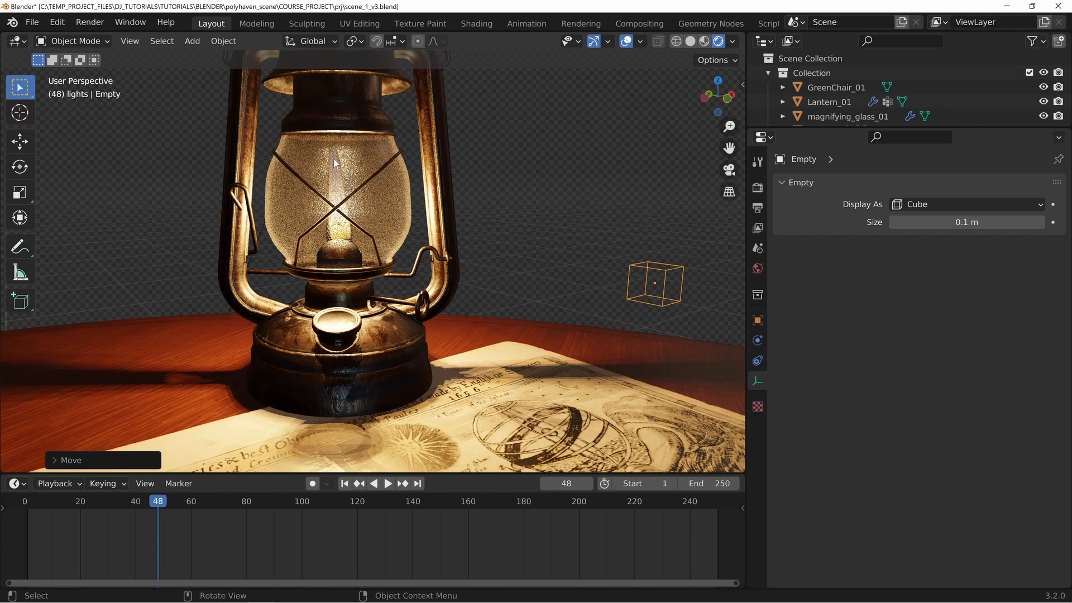
scroll(637, 273, "down", 4)
middle_click_drag(637, 273, 570, 272)
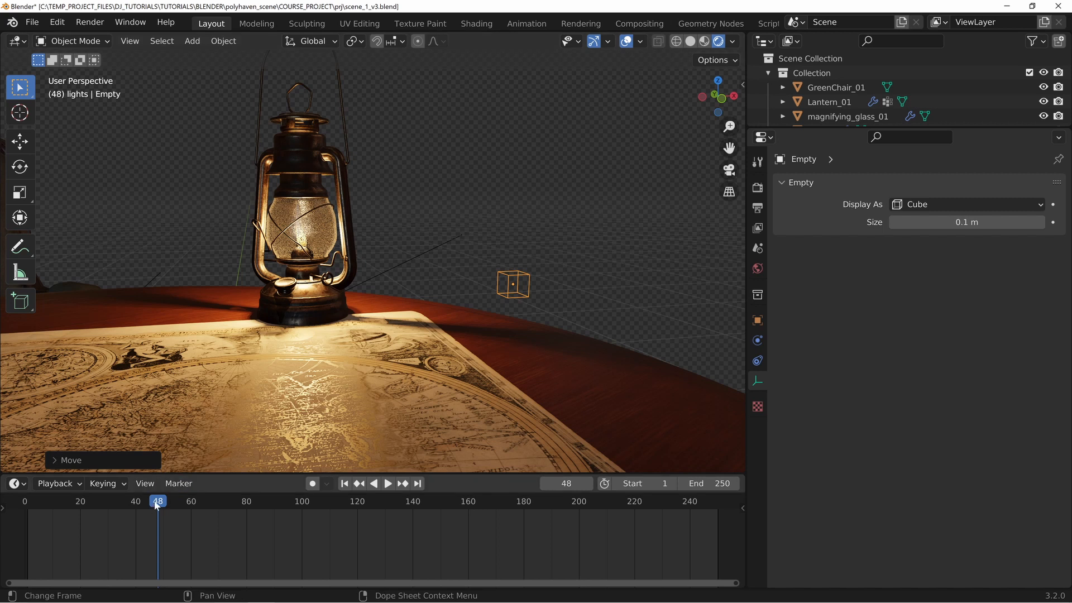
- Go to frame 1 and lower the empty along the Z axis to a start position below the tabletop
left_click(23, 511)
middle_click_drag(491, 327, 498, 303)
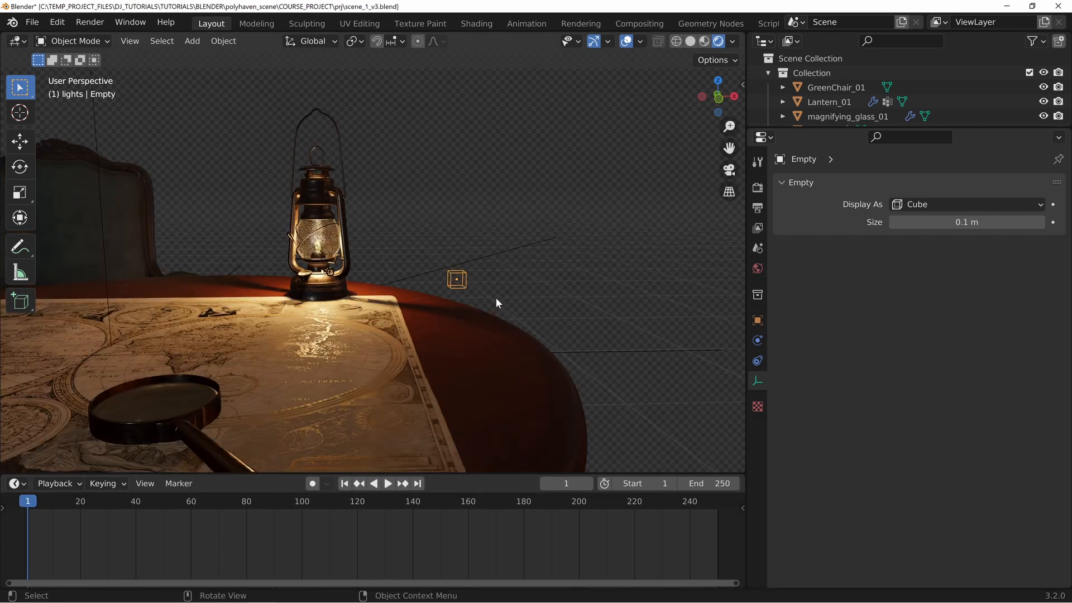
key("g")
key("z")
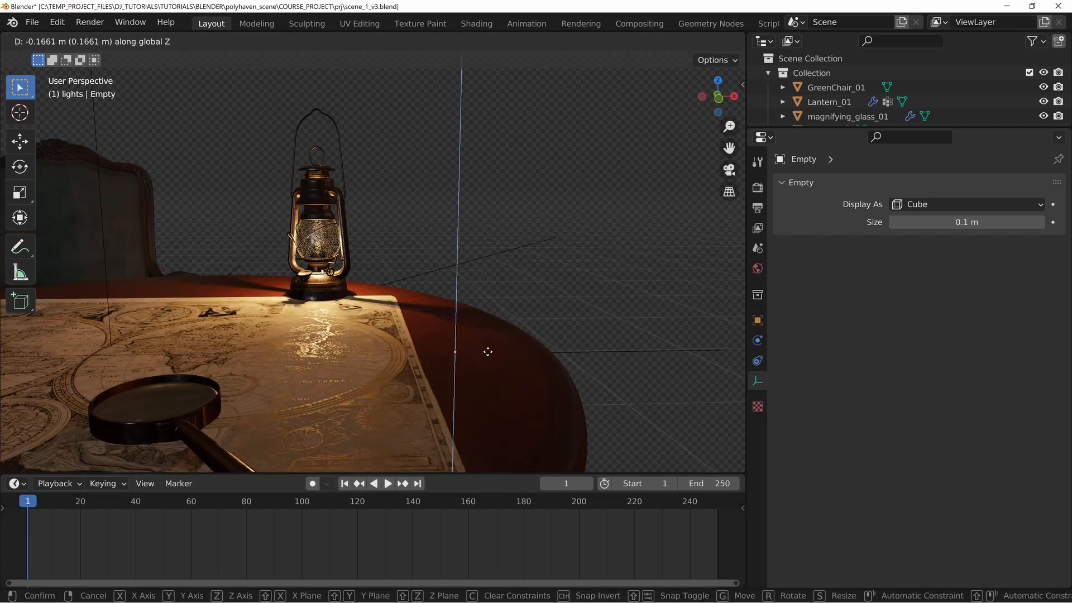
left_click(487, 330)
middle_click_drag(487, 330, 413, 303)
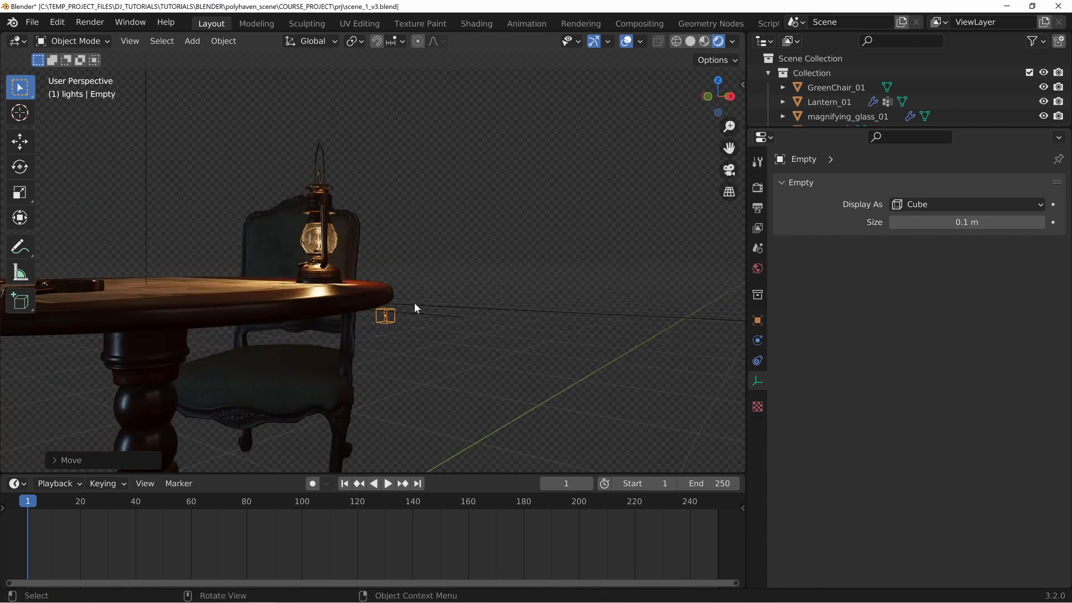
key("g")
key("z")
left_click(415, 332)
- Enlarge the object list and rename the empty as flame_displacement_object
left_click_drag(832, 127, 832, 414)
double_click(822, 203)
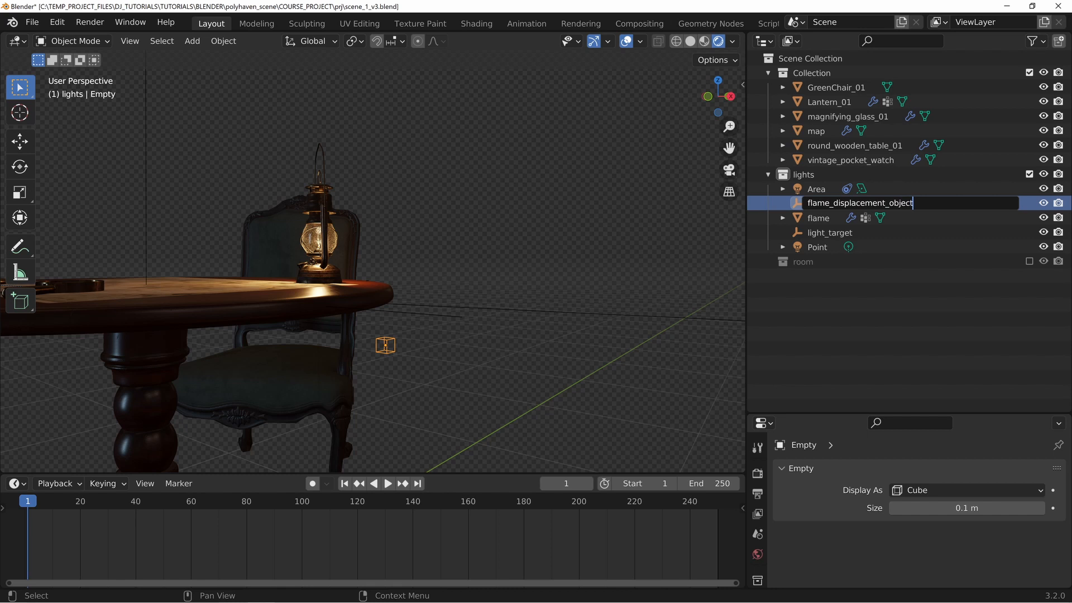
key("Return")
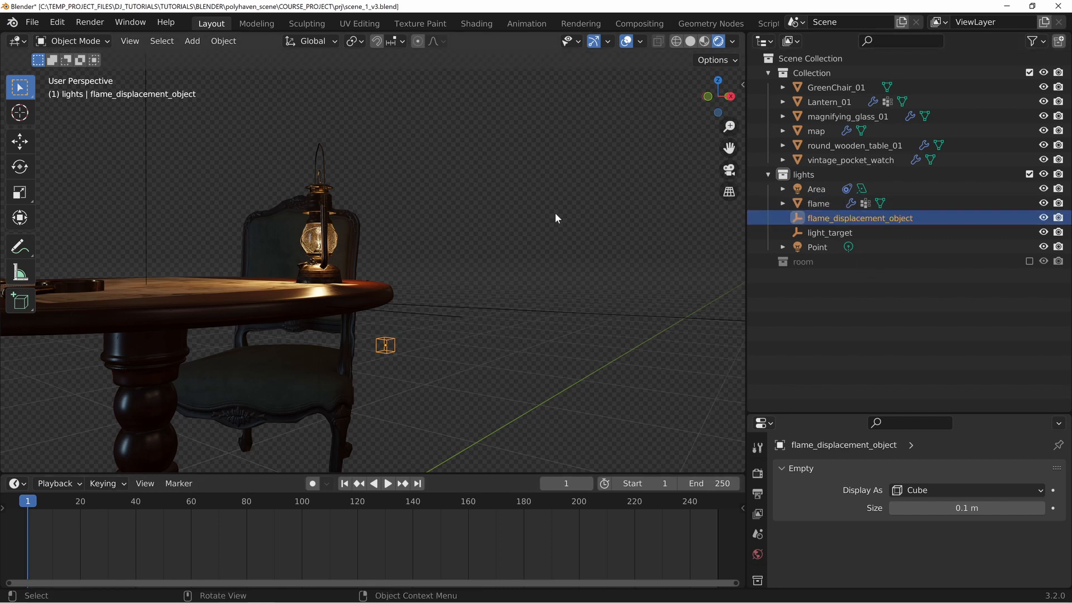
- Show the empty's transform values and insert keyframes on its location at frame 1
key("n")
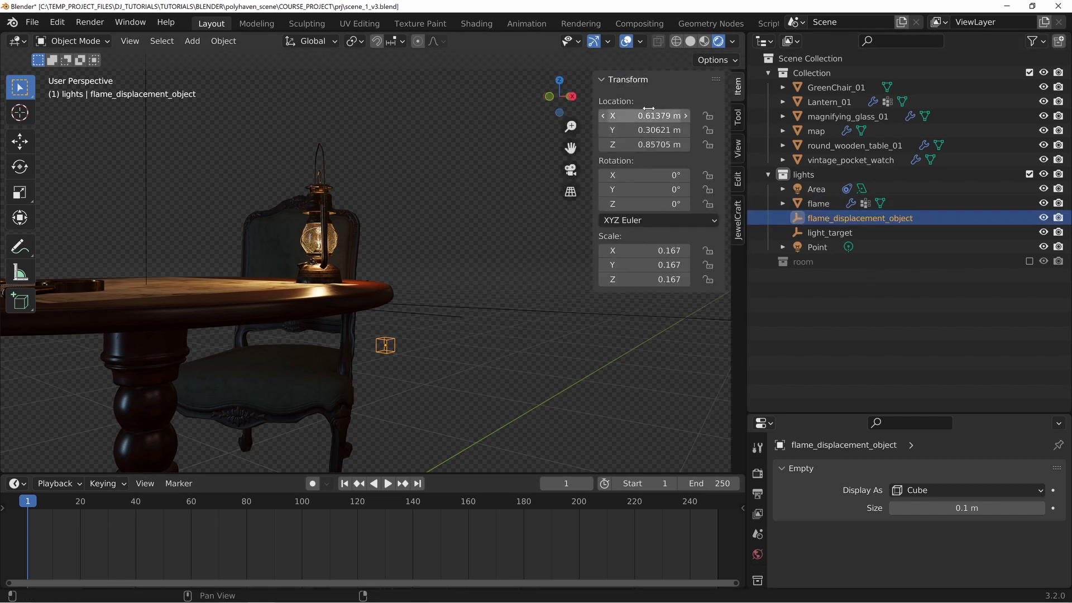
right_click(661, 134)
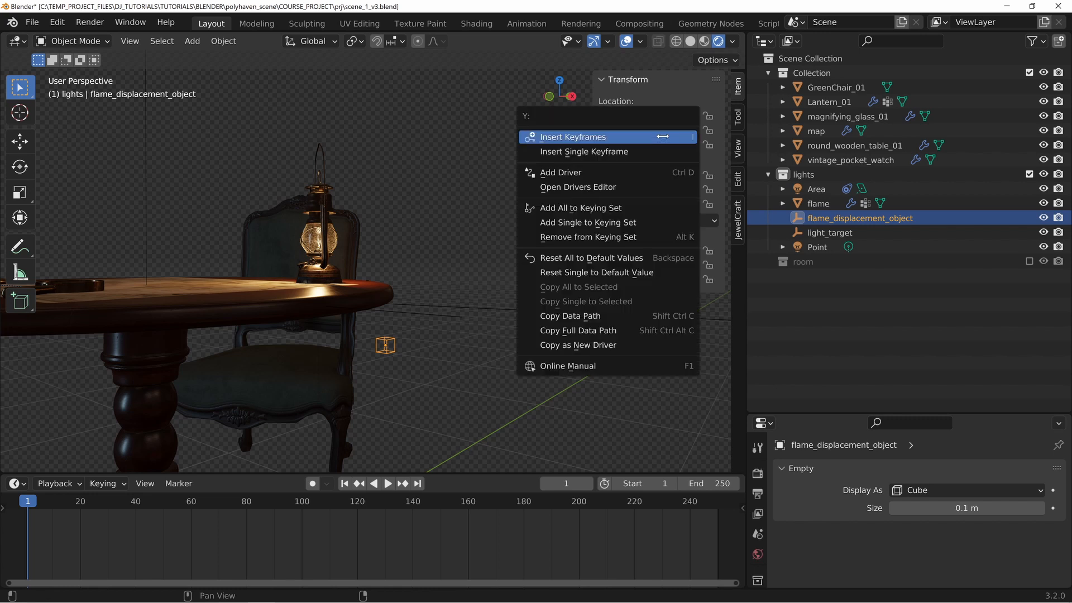
left_click(594, 140)
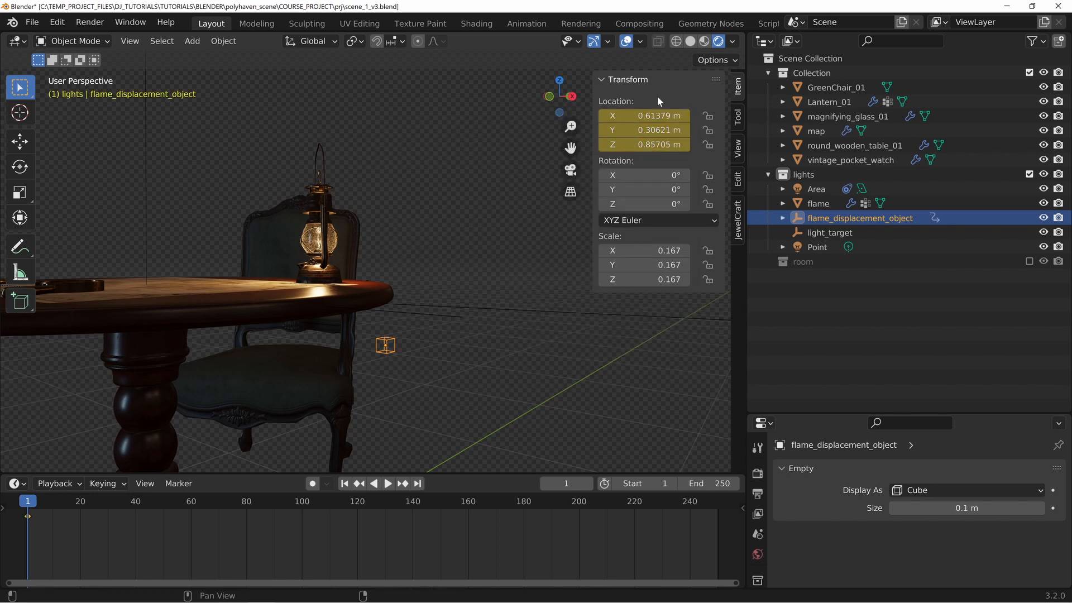
- At frame 250, raise the empty about 0.69 m along the Z axis and keyframe its location
key("space")
left_click(702, 537)
key("space")
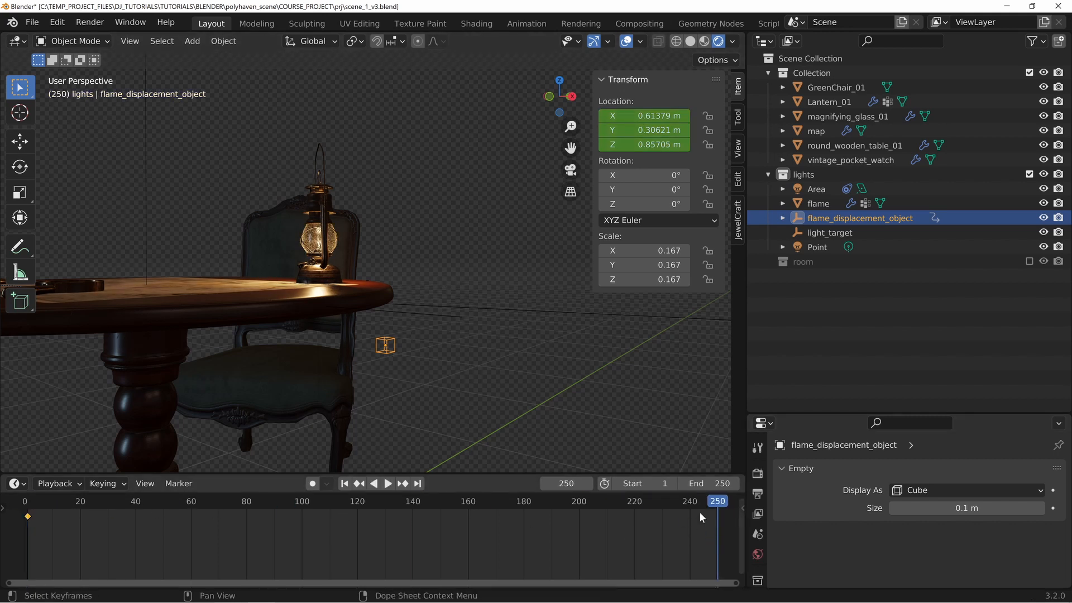
key("g")
key("z")
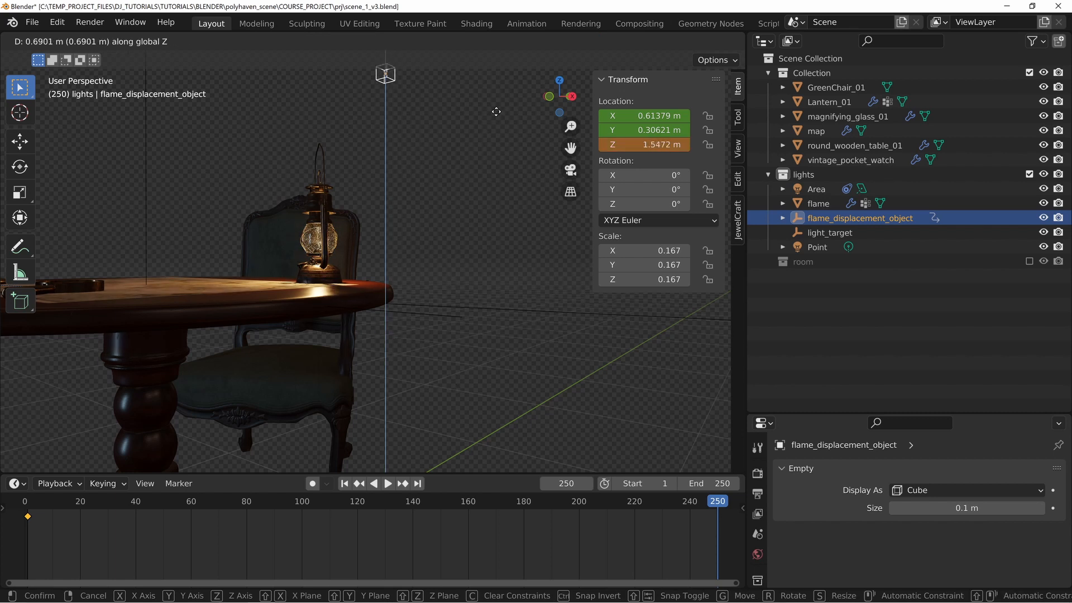
left_click(558, 126)
right_click(603, 132)
left_click(603, 137)
- Play the animation with a close view of the lantern to preview the moving flame
middle_click_drag(603, 136, 340, 243)
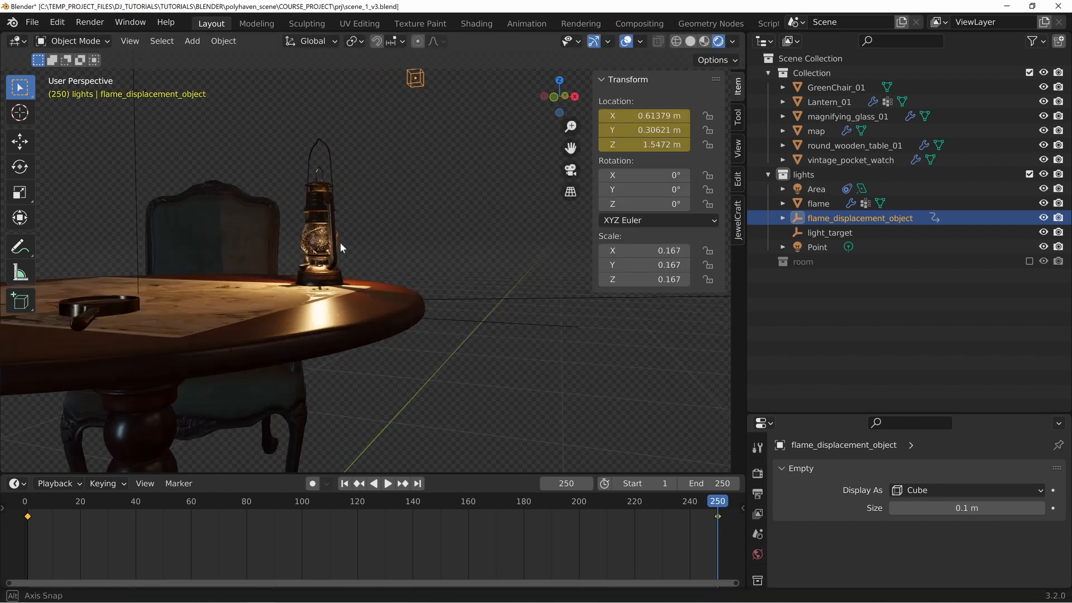
scroll(423, 267, "up", 6)
scroll(317, 274, "up", 2)
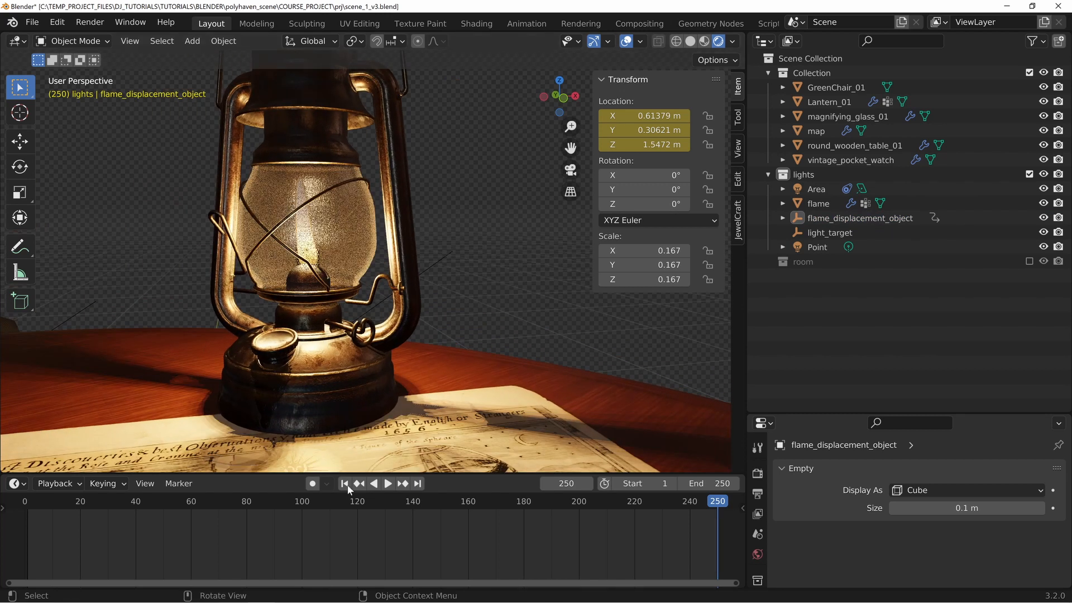
left_click(388, 483)
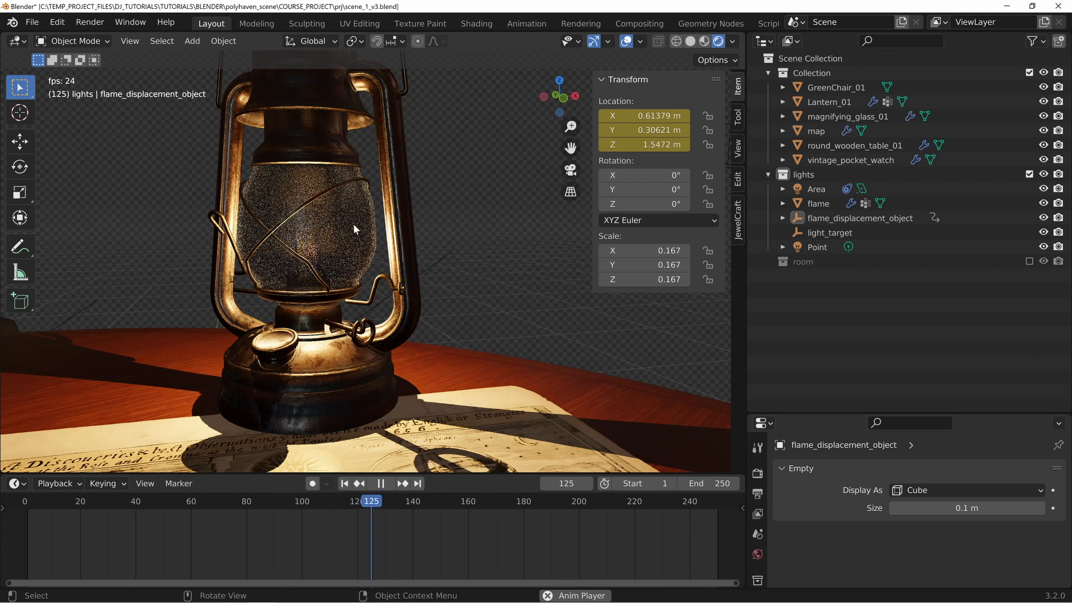
- Hide the Lantern_01 object in Solid shading, and return to Rendered shading to expose the animated flame
key("z")
left_click(478, 258)
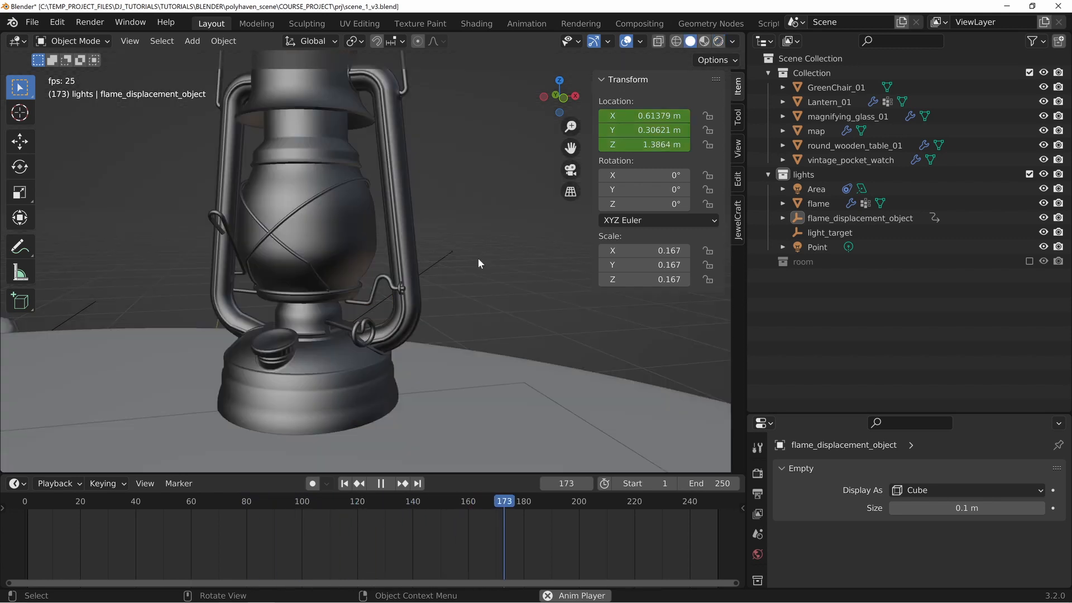
left_click(318, 216)
key("h")
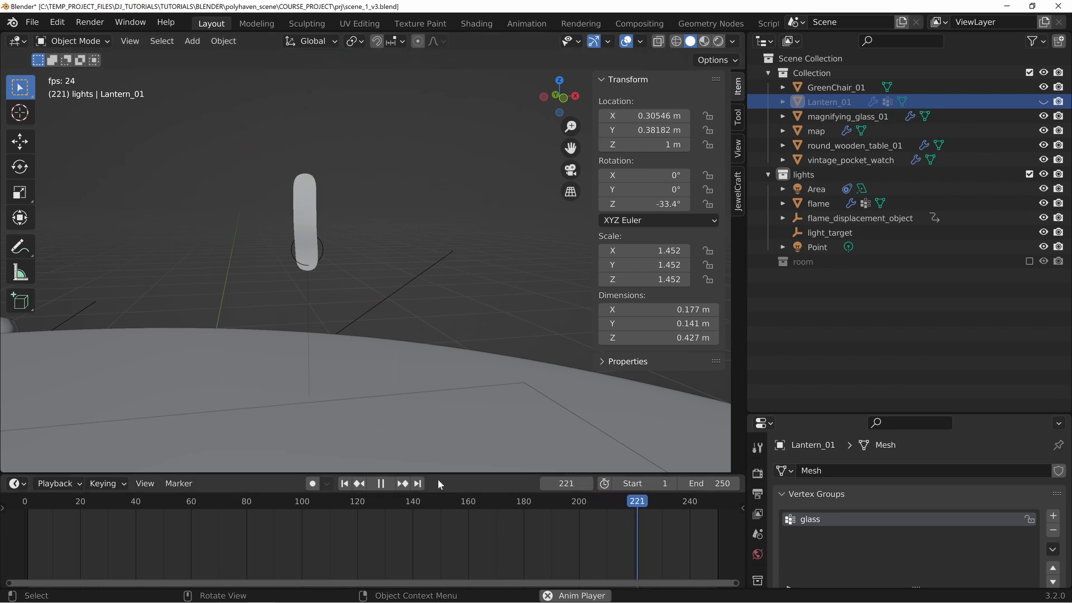
middle_click_drag(306, 293, 401, 296)
key("z")
left_click(443, 196)
middle_click_drag(504, 273, 478, 309)
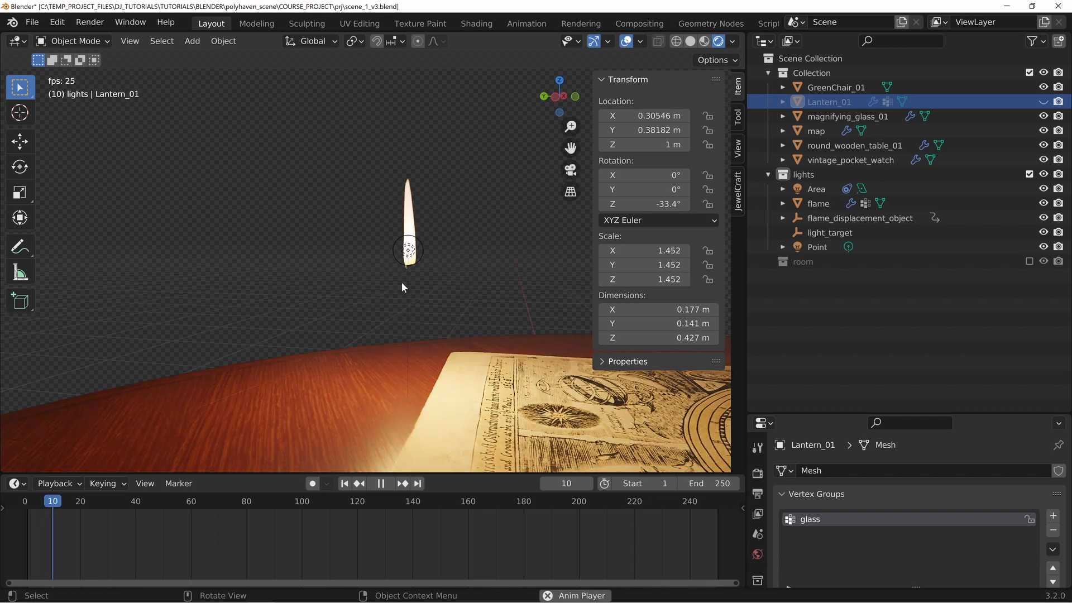
- Watch the empty's rise beside the table from the start of the timeline, and stop the playback
scroll(415, 322, "down", 5)
middle_click_drag(537, 370, 355, 261, "shift")
scroll(357, 343, "down", 5)
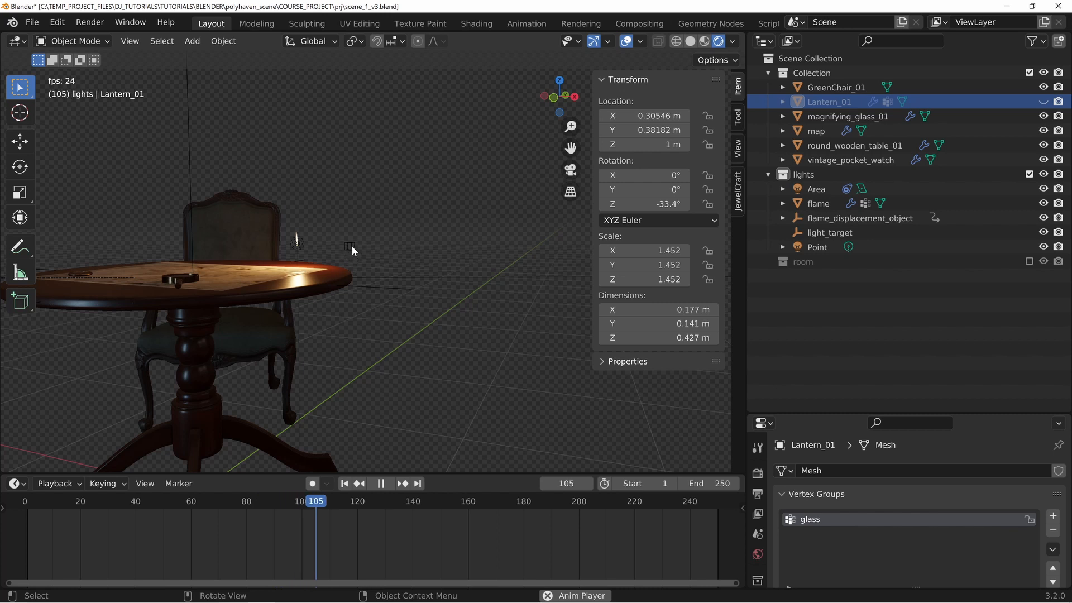
left_click(27, 504)
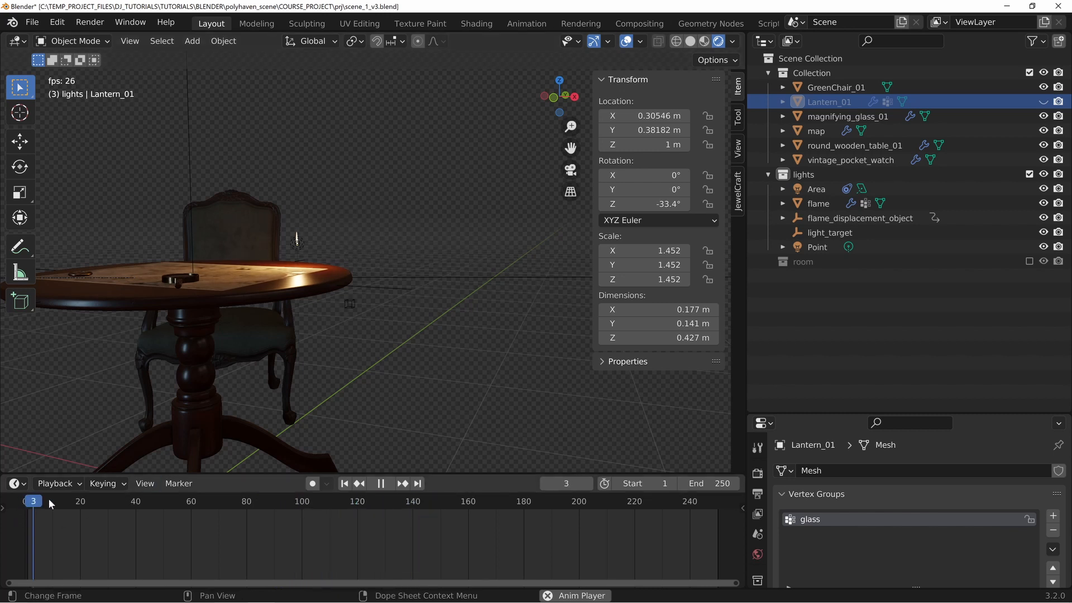
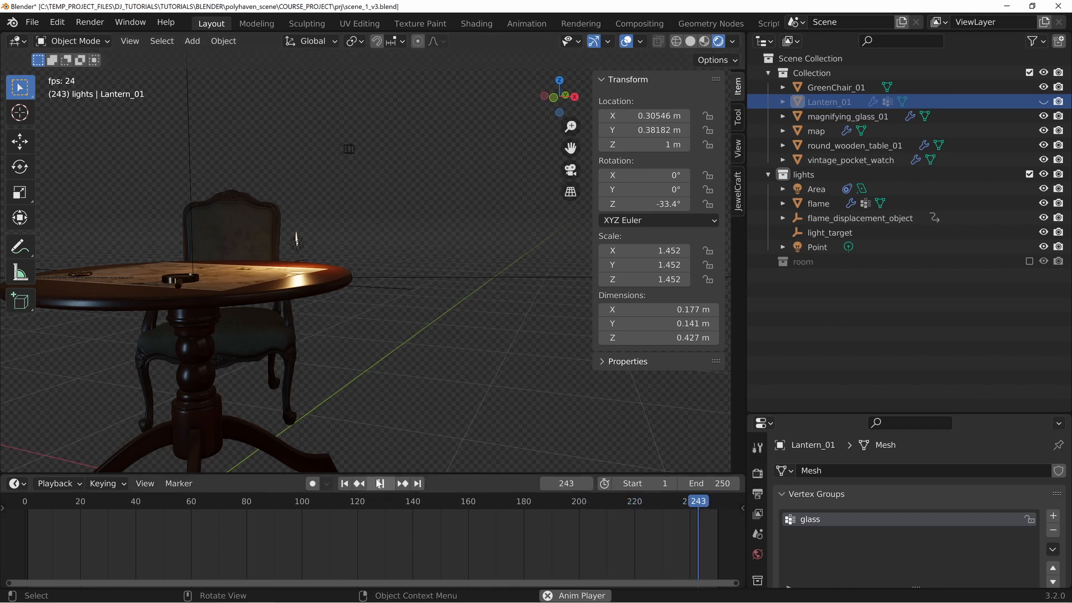
key("space")
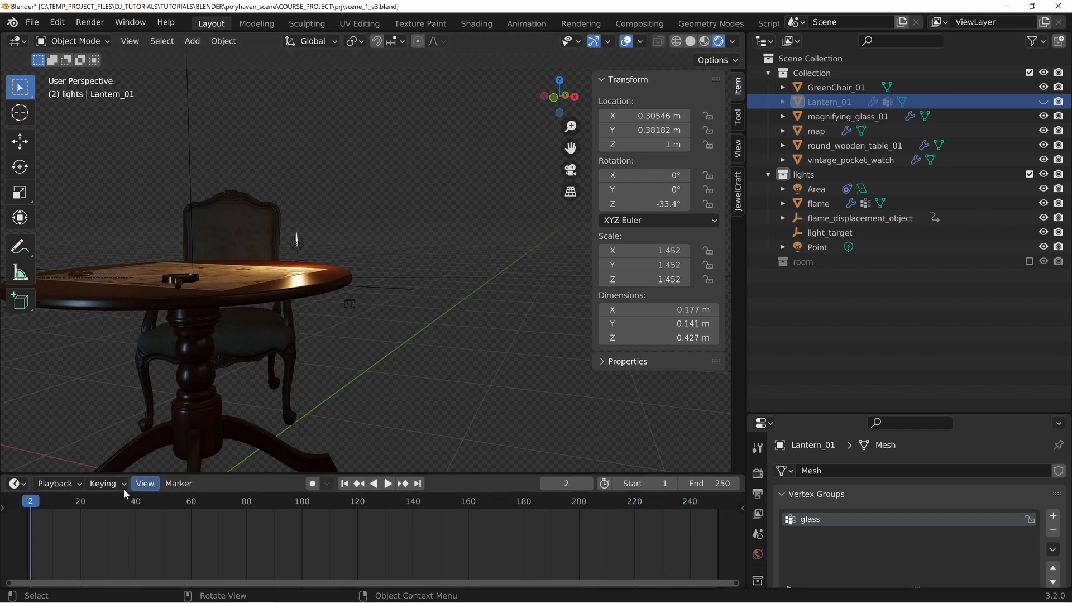
- Split the viewport vertically in two and turn the new area into a Graph Editor
left_click_drag(741, 34, 383, 139)
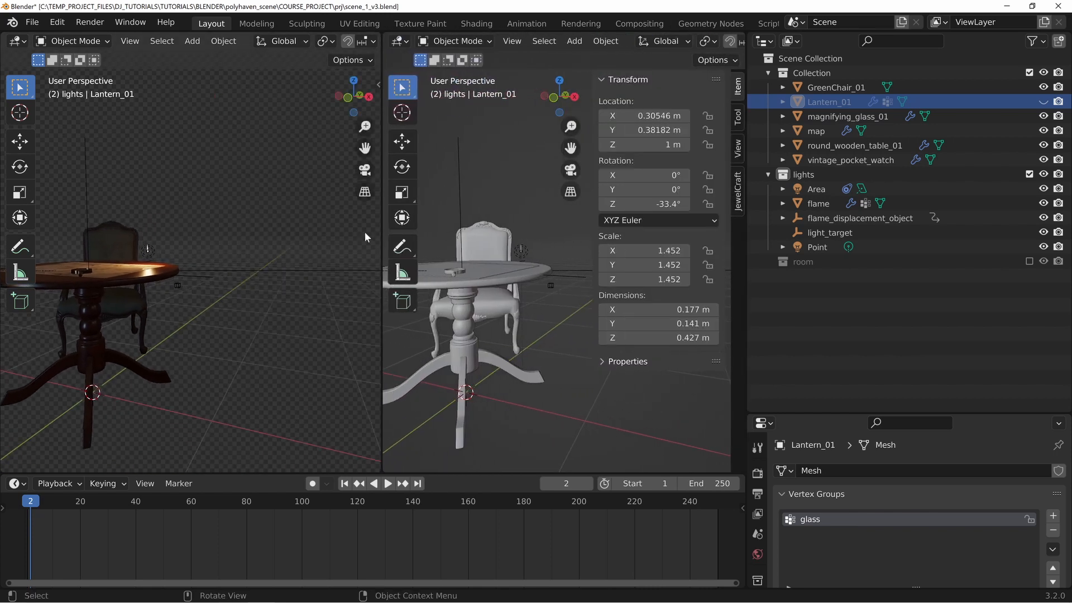
key("t")
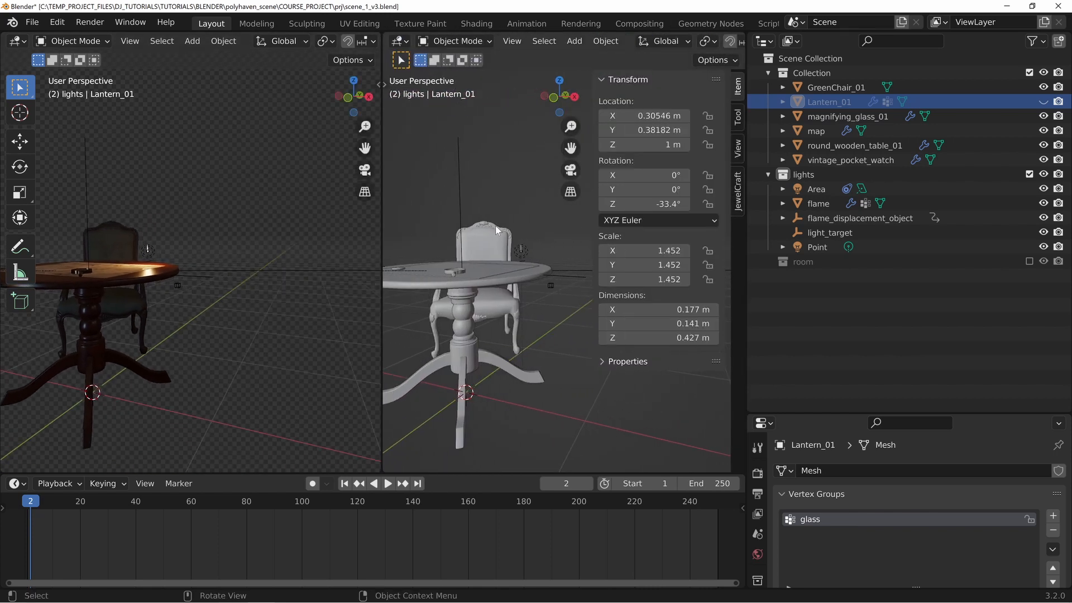
key("n")
left_click(399, 41)
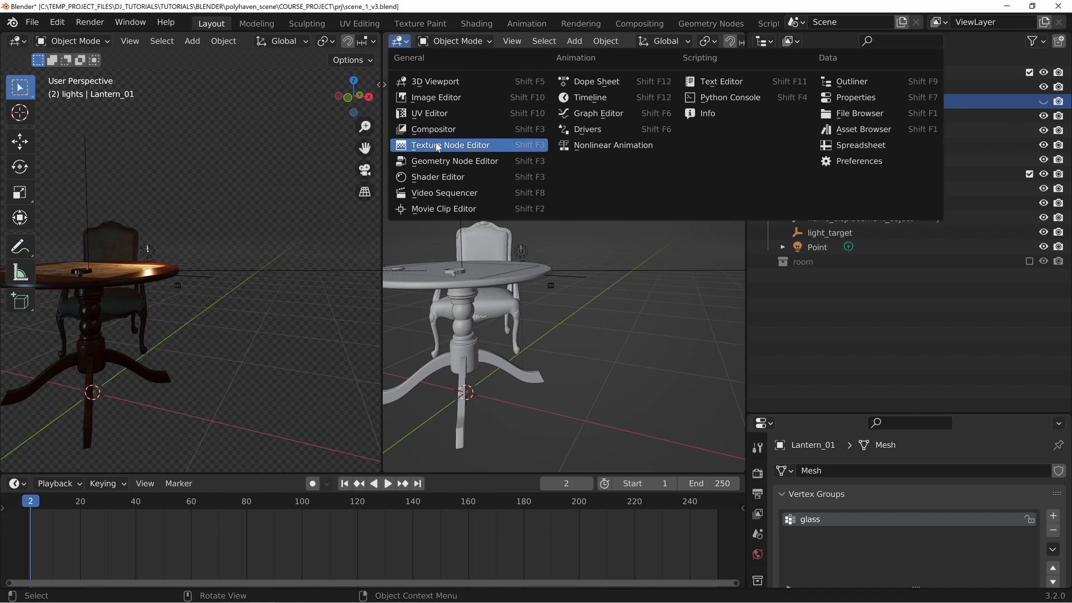
left_click(581, 113)
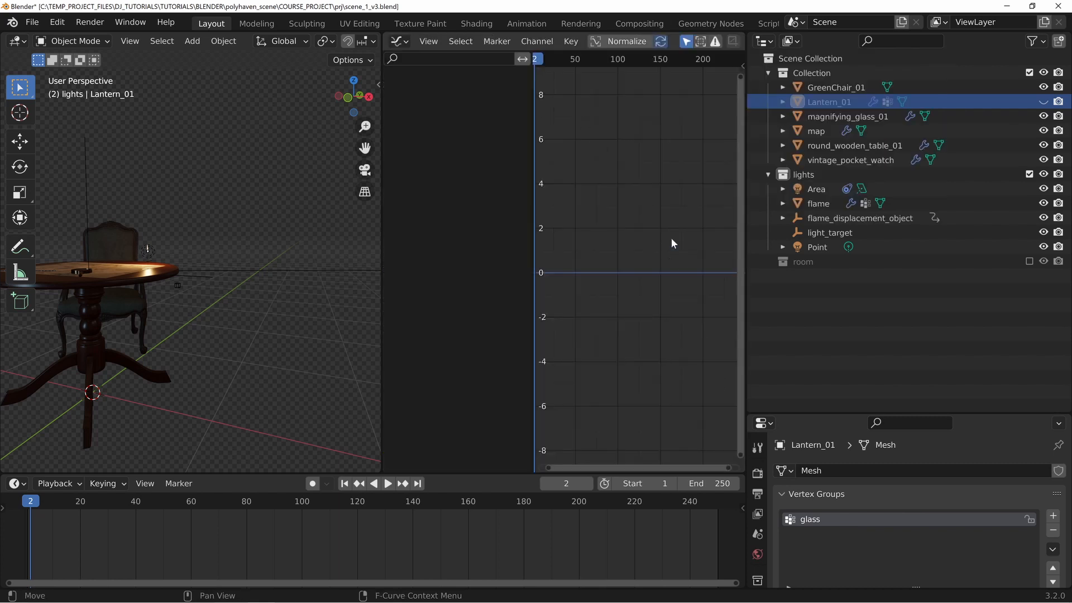
- Select the flame_displacement_object empty and zoom in on its location curves in the Graph Editor
scroll(662, 220, "down", 10)
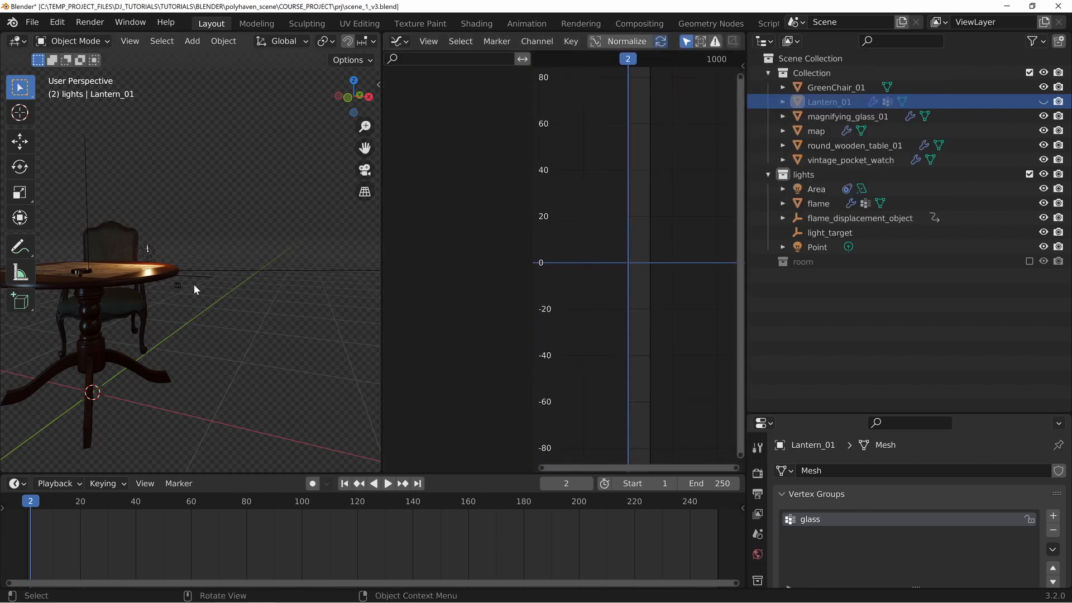
left_click(177, 286)
scroll(635, 276, "up", 10)
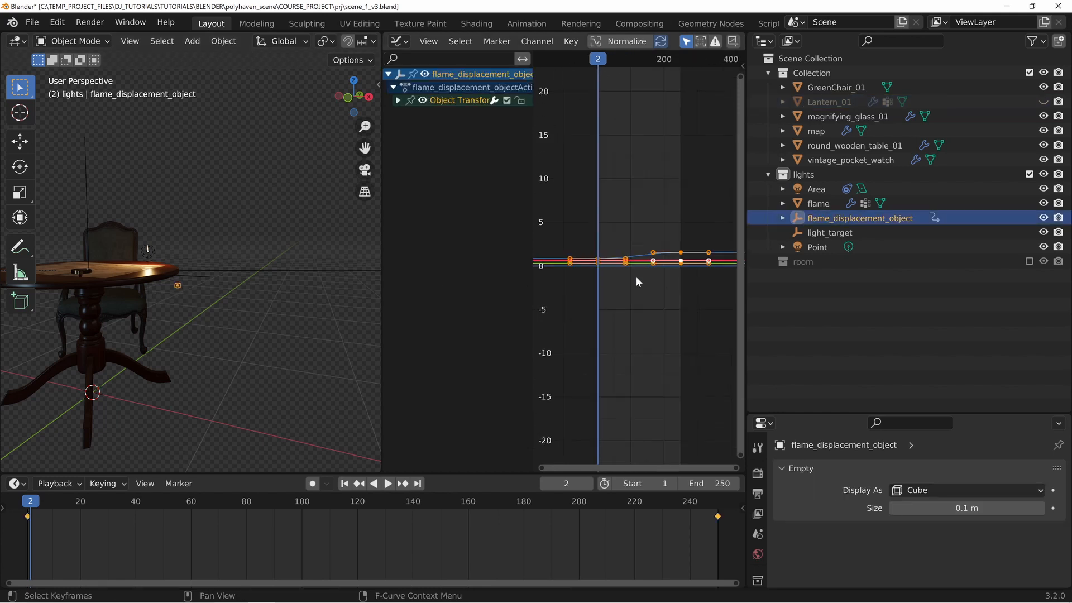
scroll(636, 276, "up", 5)
middle_click_drag(709, 222, 744, 199)
scroll(655, 263, "up", 4)
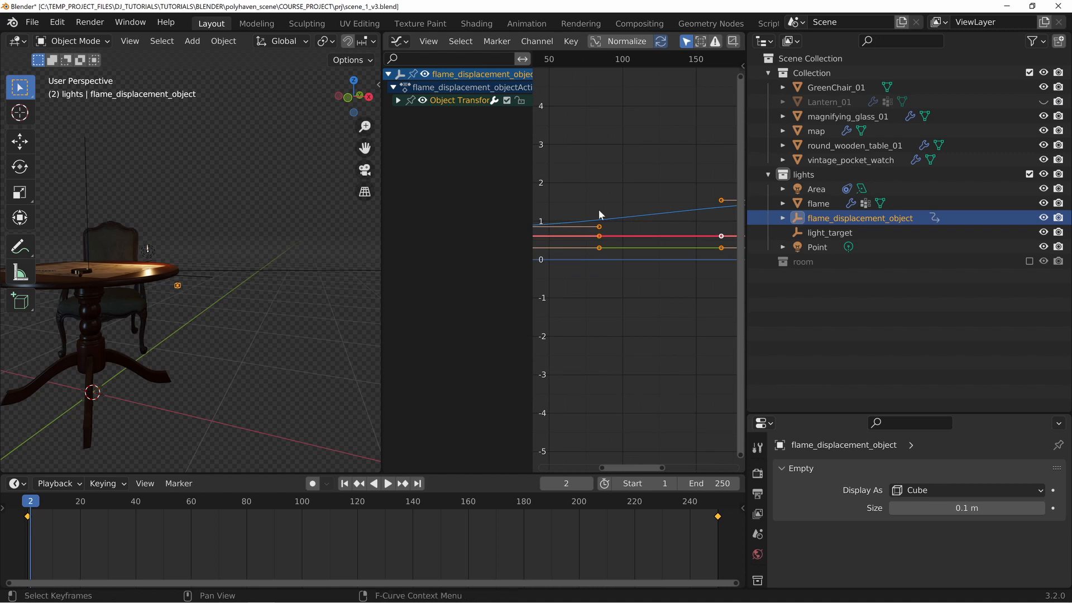
- Examine the empty's location curves in the Graph Editor from the first keyframe to the last
middle_click_drag(598, 209, 540, 186)
middle_click_drag(693, 191, 592, 227)
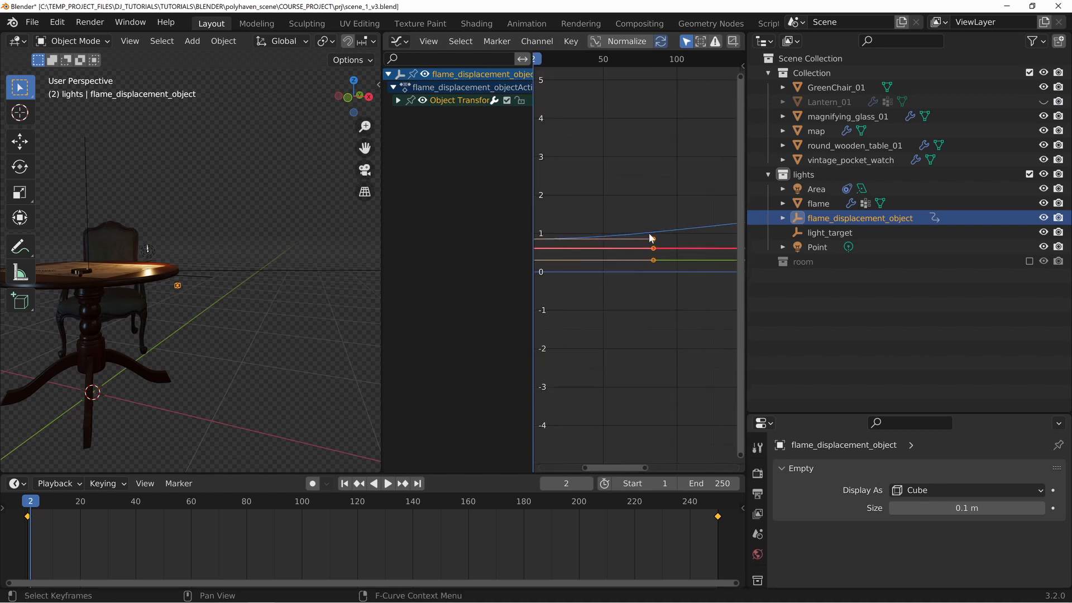
middle_click_drag(676, 222, 702, 201)
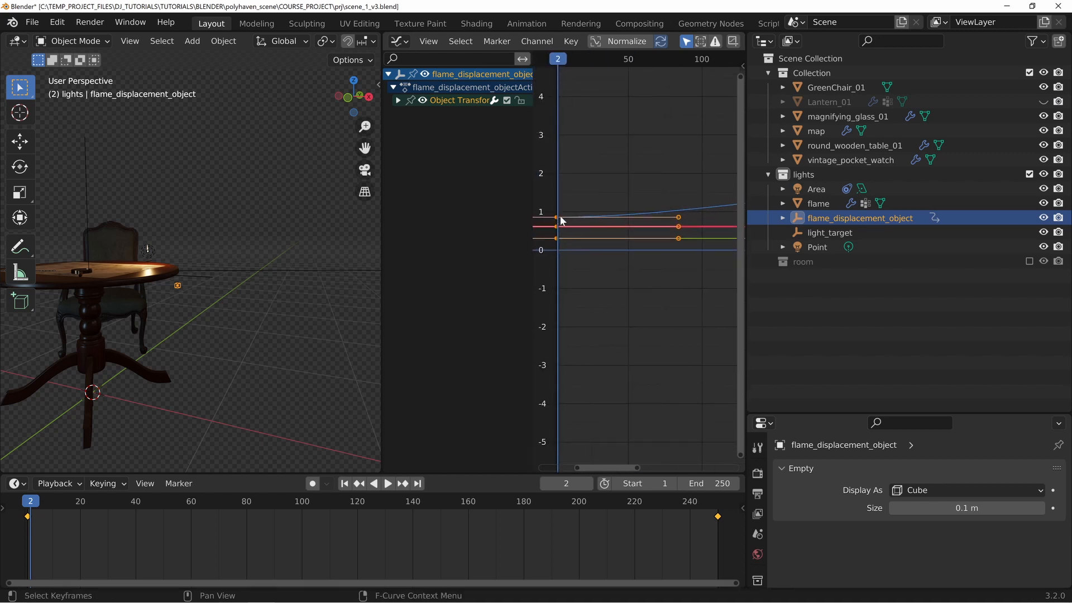
middle_click_drag(720, 200, 534, 228)
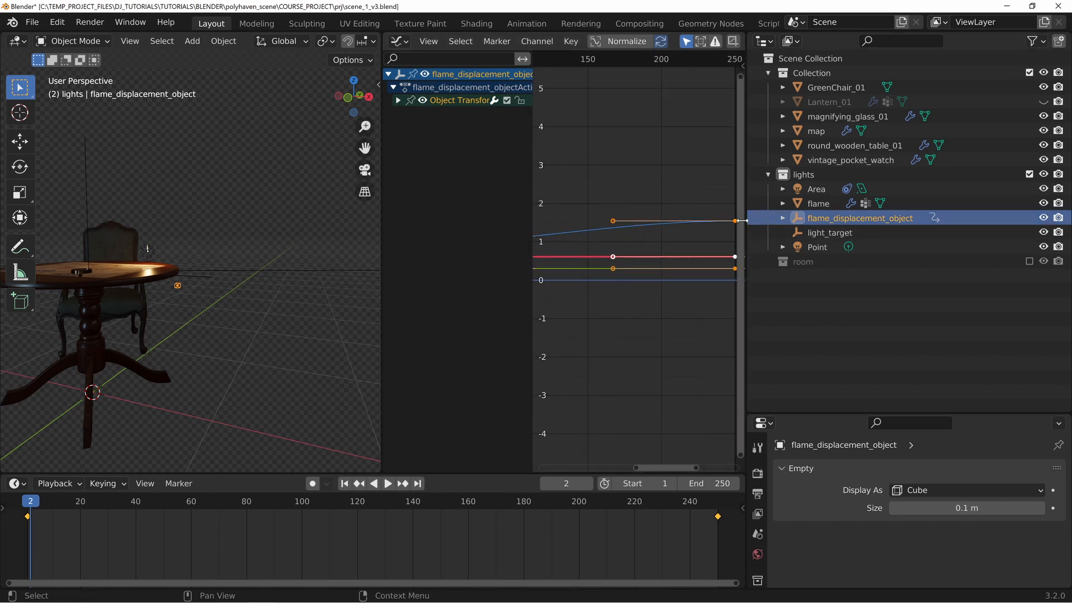
middle_click_drag(711, 218, 644, 219)
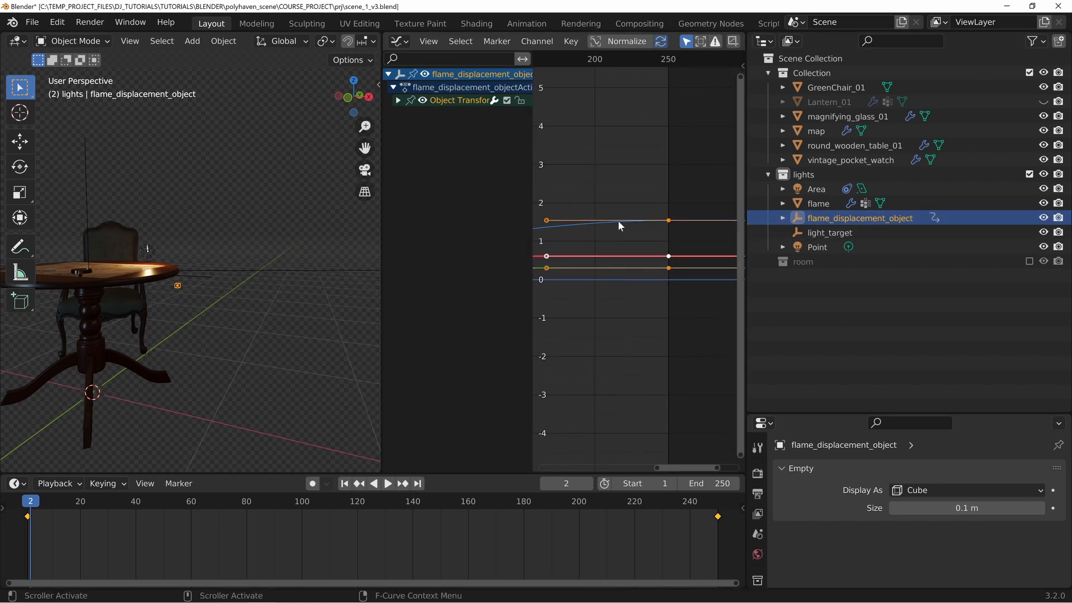
middle_click_drag(570, 237, 687, 215)
scroll(618, 229, "down", 10)
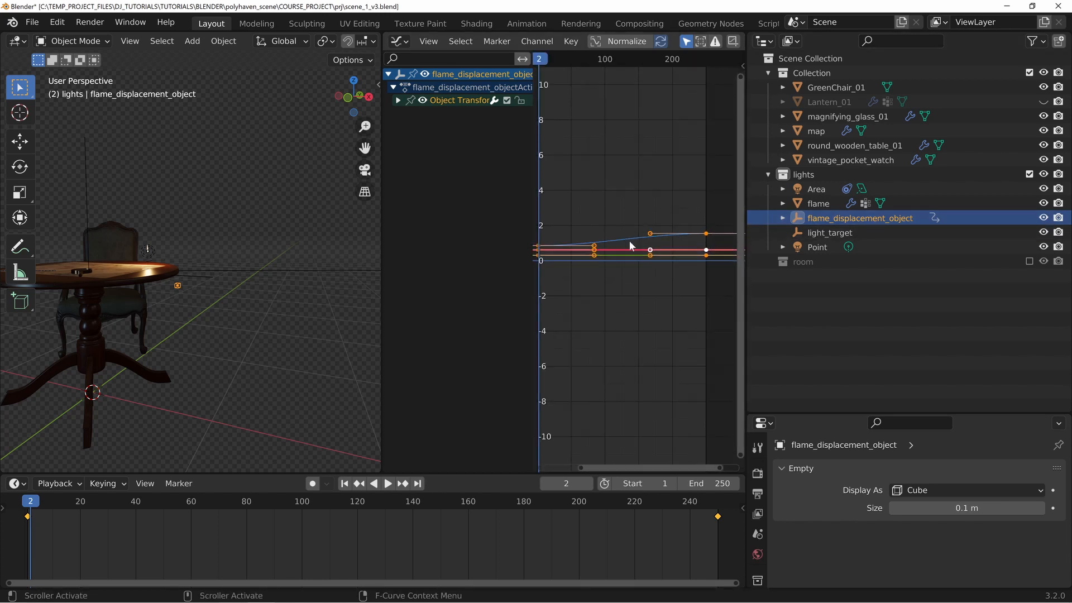
- Expand the Object Transforms channels, disable X Location and Y Location, and select the first and last Z Location keyframes
left_click(707, 234)
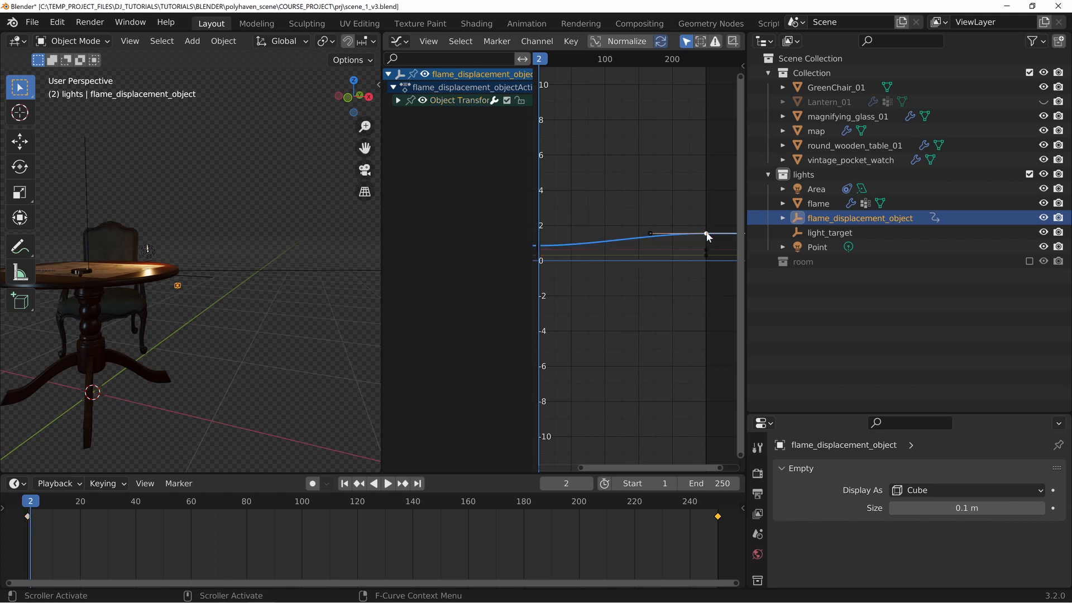
left_click(398, 100)
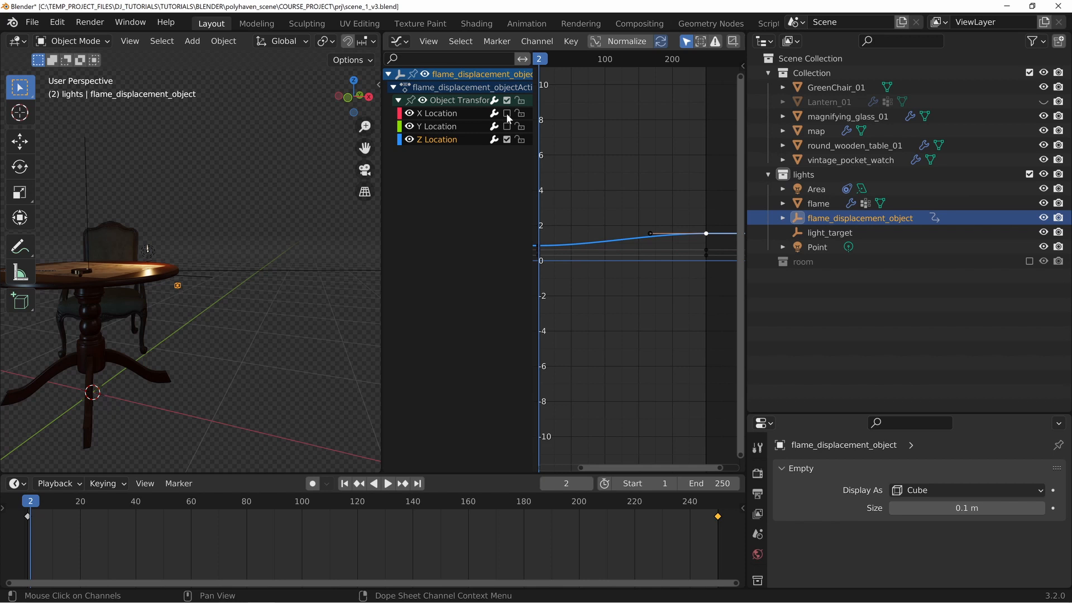
middle_click_drag(608, 237, 655, 207)
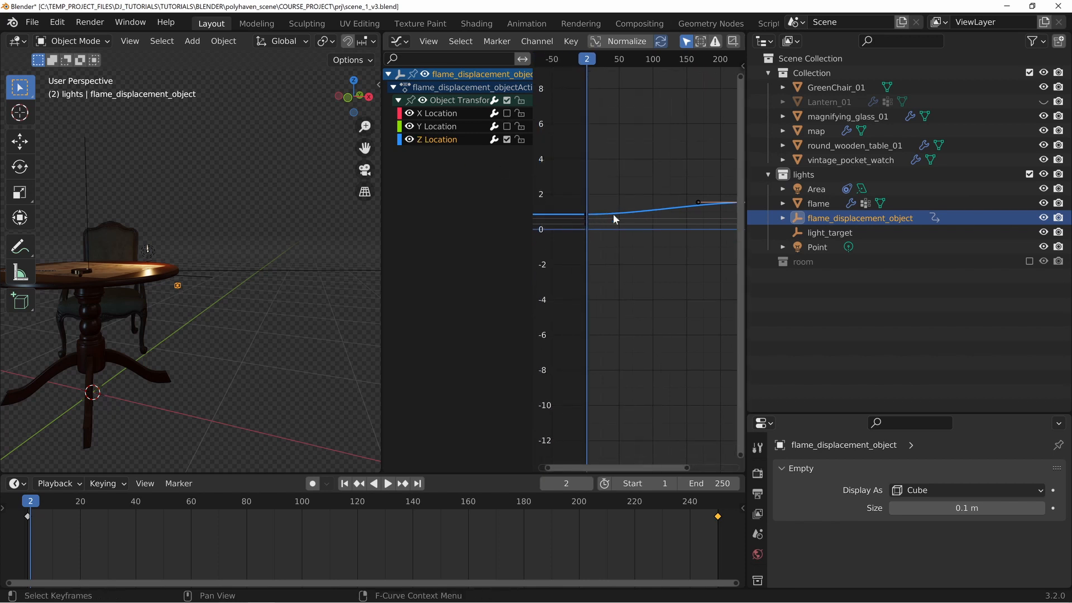
left_click(587, 213)
middle_click_drag(679, 184, 601, 193)
left_click(677, 211)
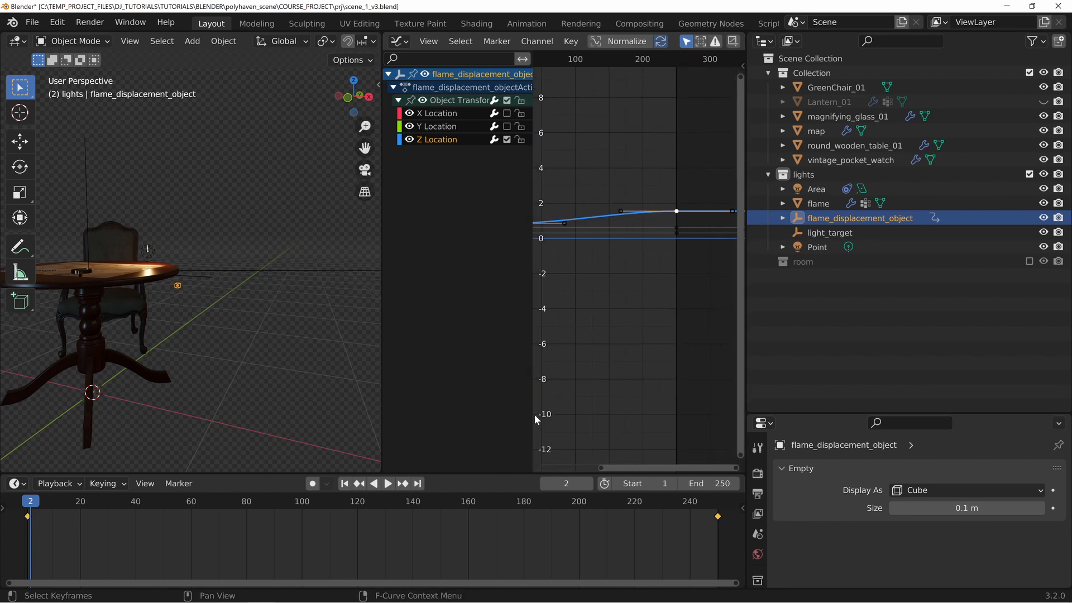
- Widen the Graph Editor and set the Z Location curve's interpolation mode to Linear
left_click_drag(531, 410, 459, 409)
left_click_drag(382, 312, 180, 300)
middle_click_drag(407, 285, 534, 290)
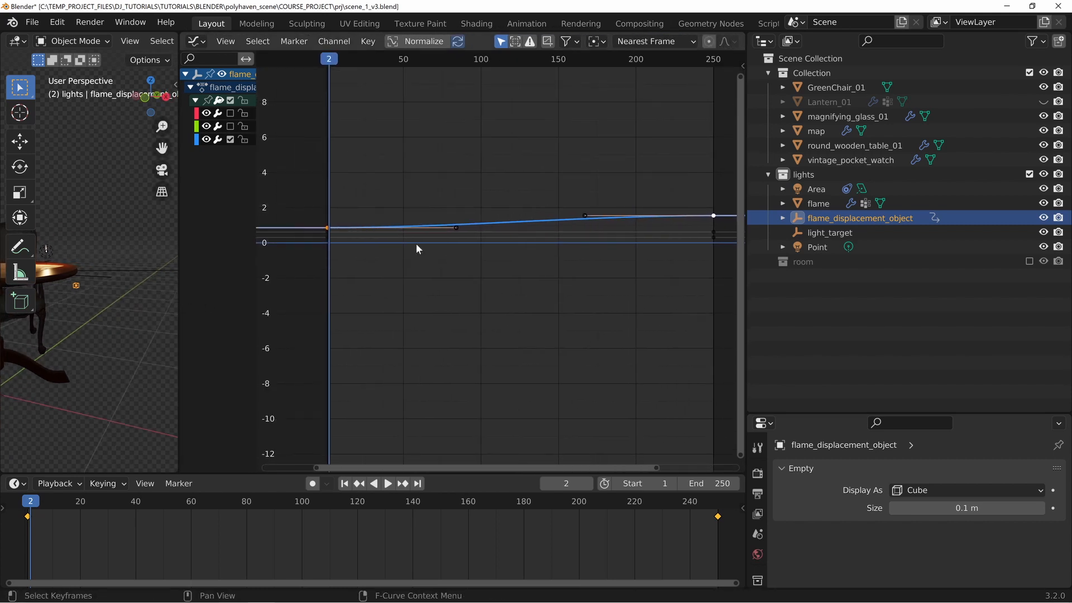
right_click(330, 228)
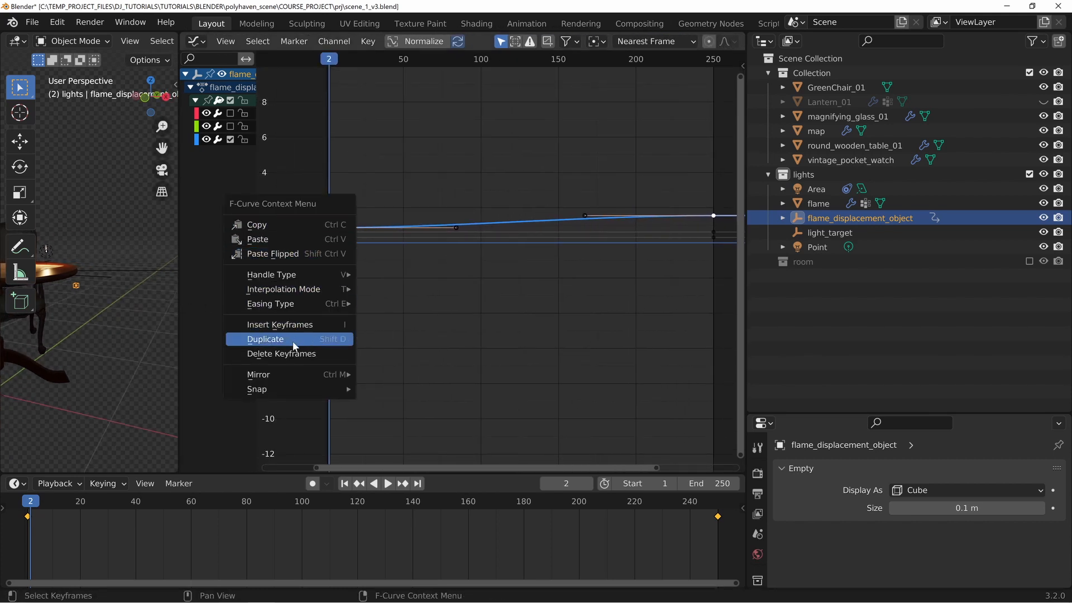
mouse_move(296, 291)
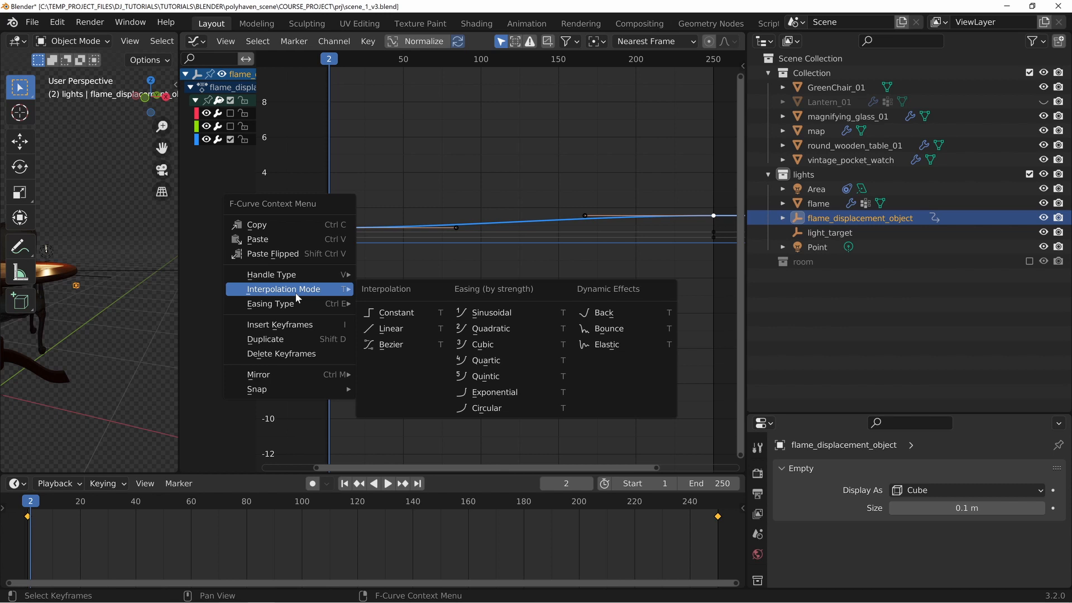
left_click(392, 330)
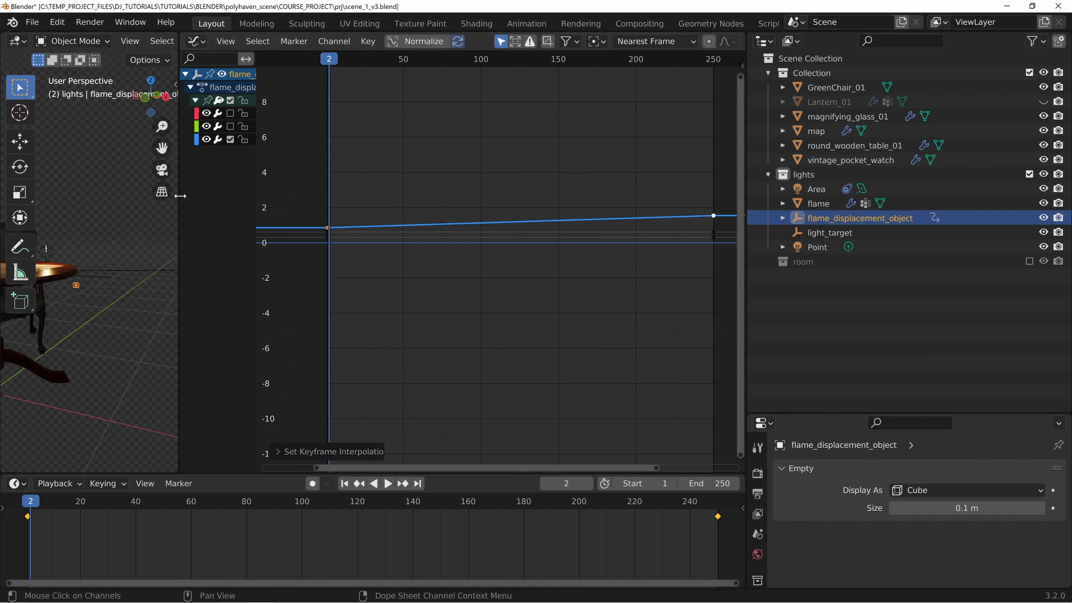
- Widen the 3D viewport, play the animation from the start to watch the flame up close, and stop the playback
left_click_drag(177, 293, 532, 292)
scroll(278, 288, "up", 4)
middle_click_drag(245, 289, 303, 309)
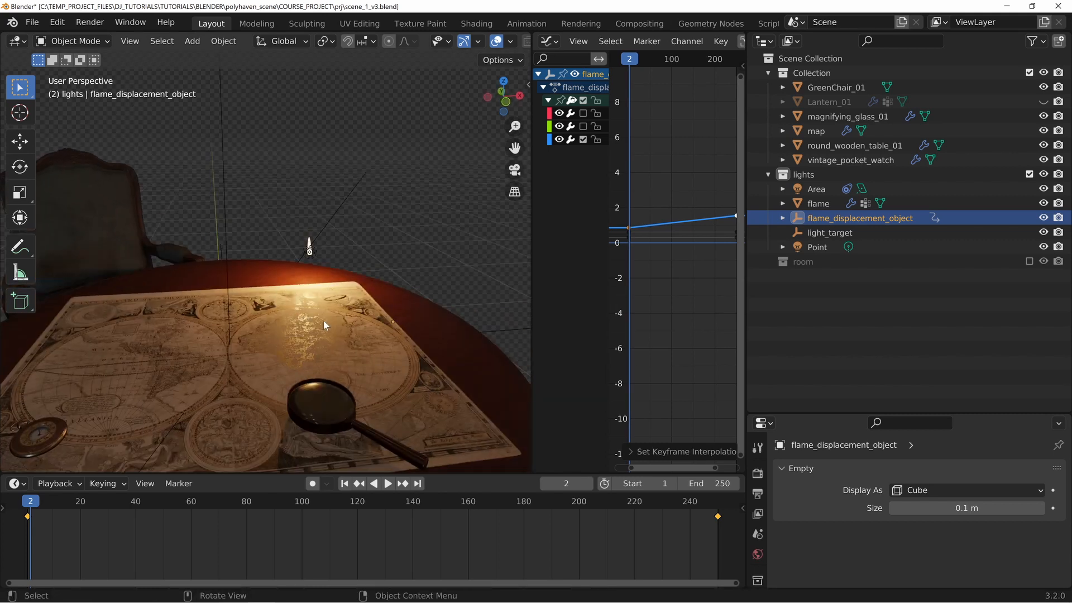
scroll(352, 310, "up", 3)
left_click(26, 503)
key("space")
middle_click_drag(360, 250, 329, 237)
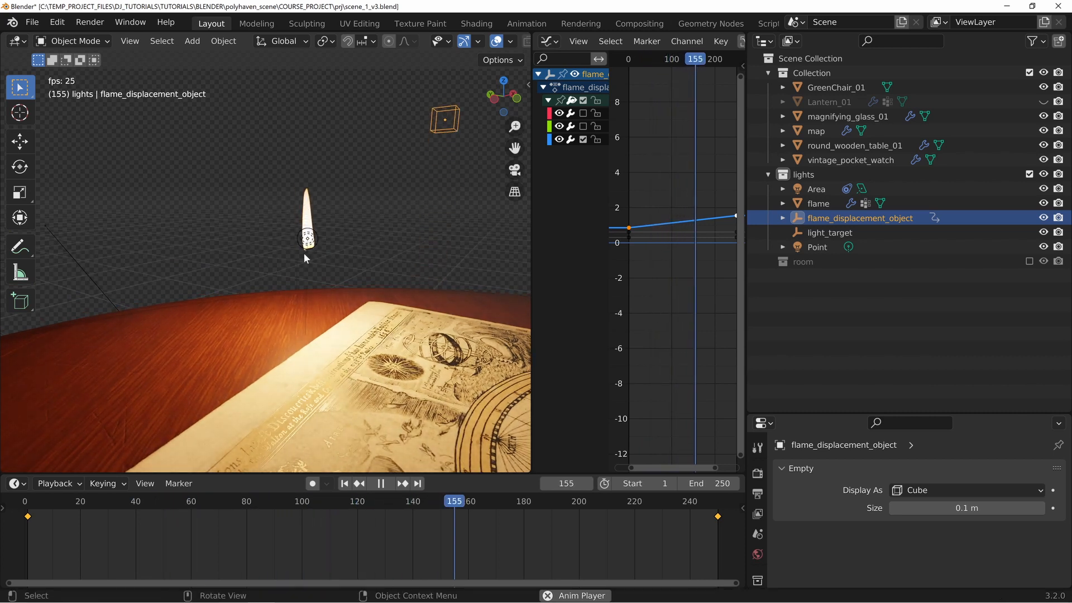
left_click(380, 485)
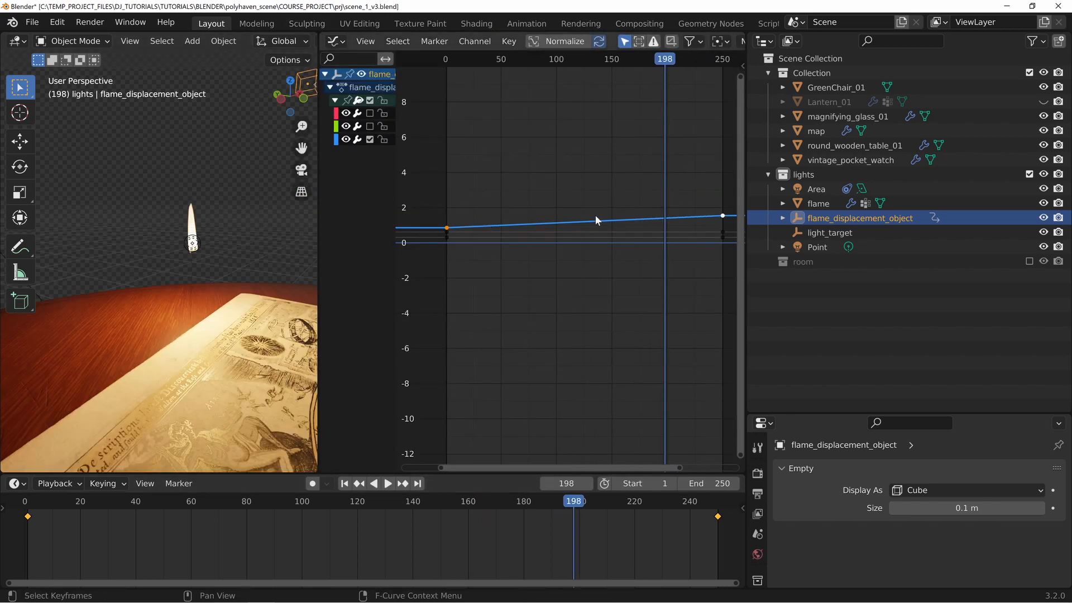
- Close the Graph Editor area and set the empty's timeline keyframes to Linear interpolation
left_click_drag(315, 34, 411, 76)
left_click(718, 517)
right_click(29, 516)
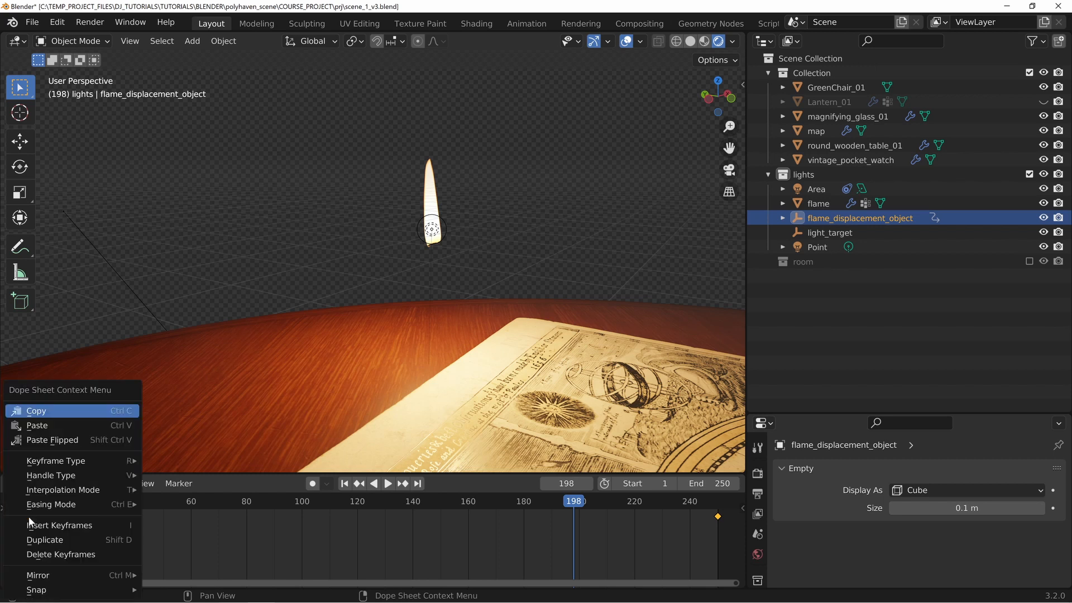
mouse_move(61, 491)
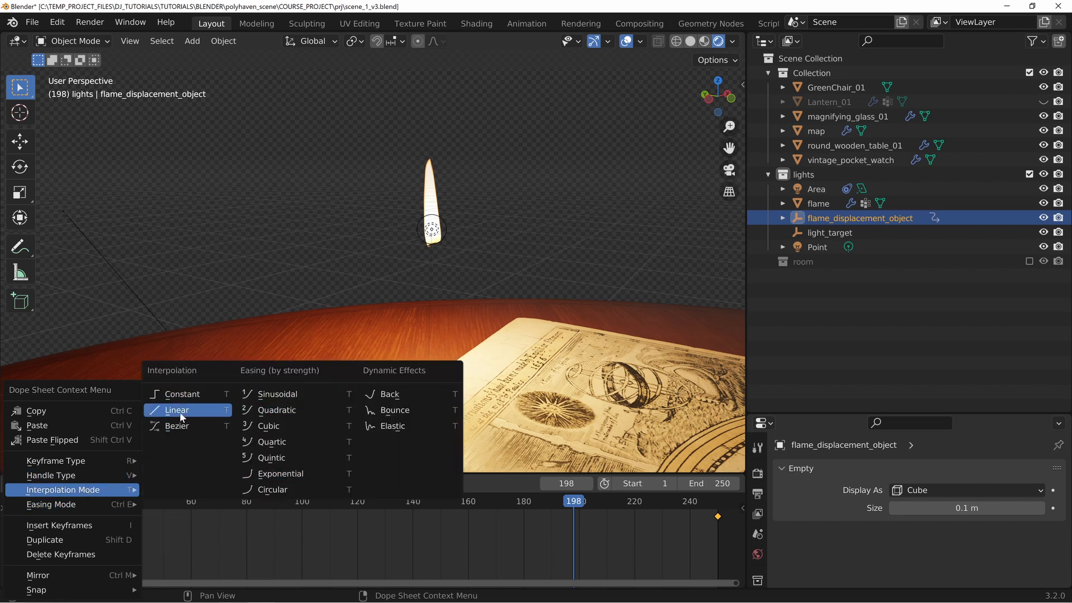
left_click(178, 411)
- Play the animation to watch the flame above the table, stop it, and deselect the empty
middle_click_drag(613, 260, 544, 260)
key("space")
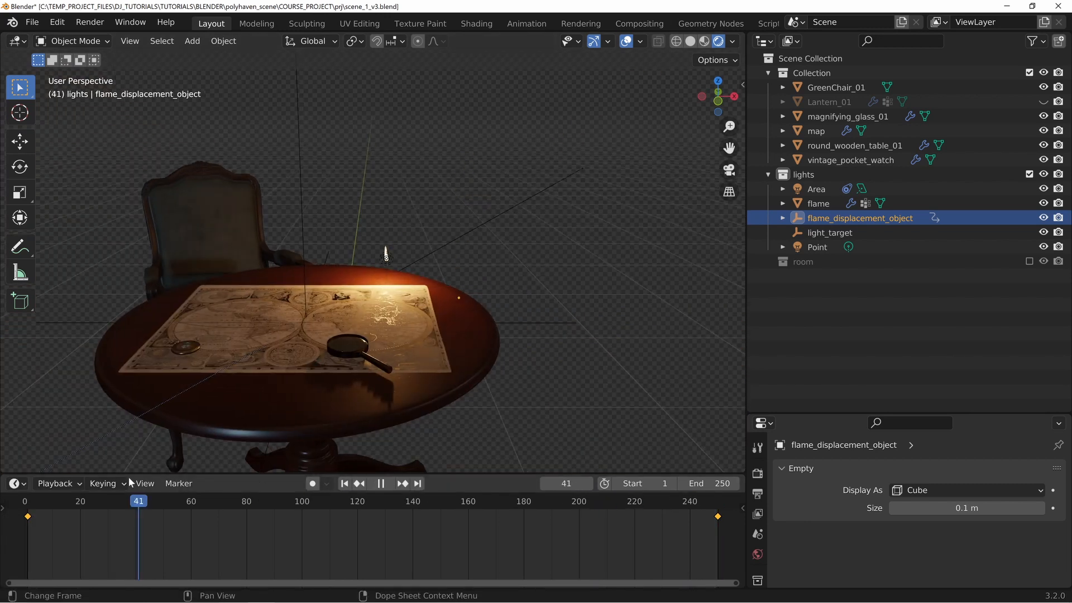
key("space")
left_click(522, 275)
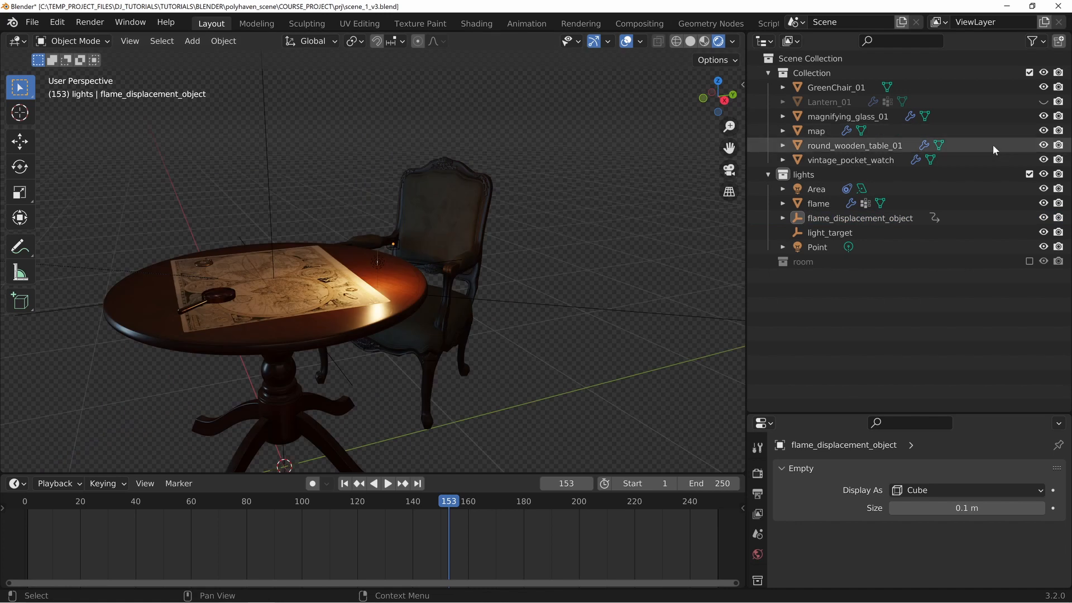
- Show the Lantern_01 object again and include the room collection in the scene
left_click(1044, 101)
middle_click_drag(565, 335, 379, 312)
left_click_drag(433, 513, 315, 506)
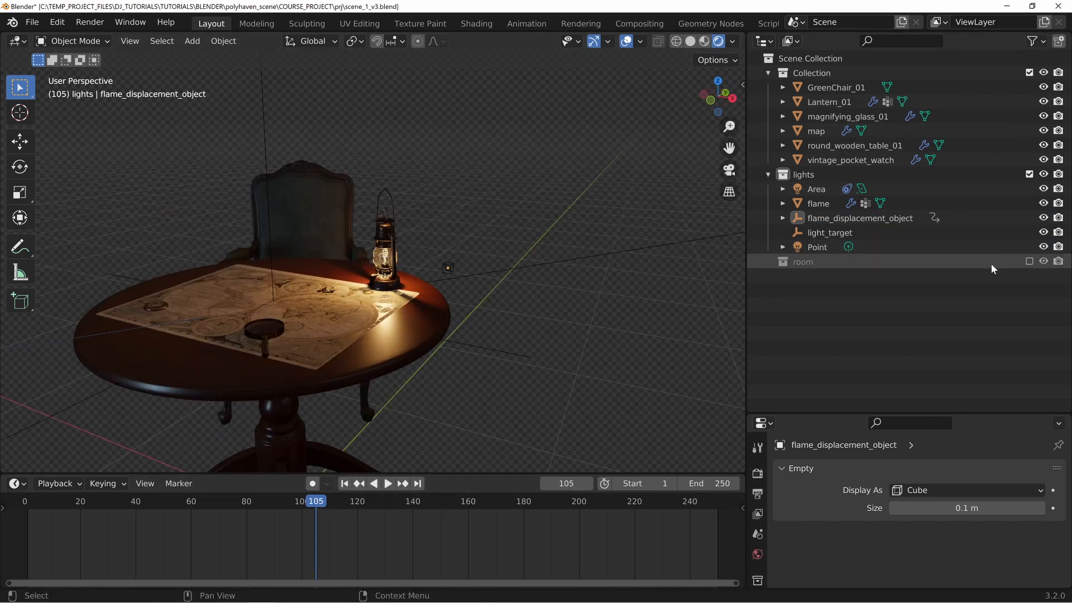
left_click(1029, 261)
middle_click_drag(532, 278, 391, 309)
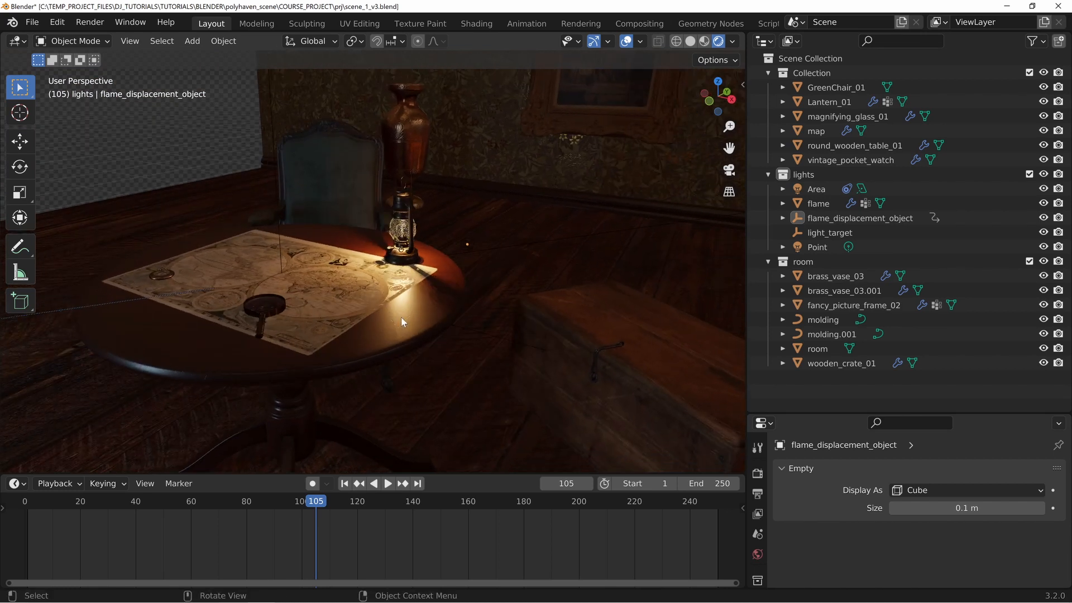
- Scrub the timeline to frame 173 and inspect the lit lantern up close and the whole room from a distance
left_click_drag(304, 502, 505, 514)
middle_click_drag(485, 246, 495, 243)
scroll(495, 243, "up", 5)
middle_click_drag(495, 139, 468, 193, "shift")
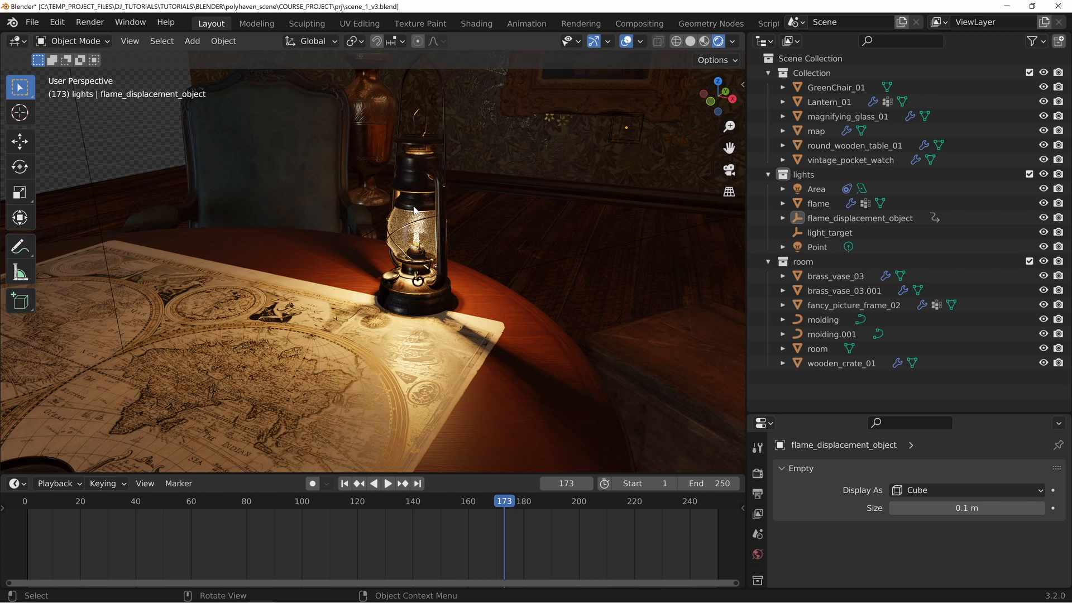
scroll(390, 296, "down", 10)
middle_click_drag(390, 296, 358, 324)
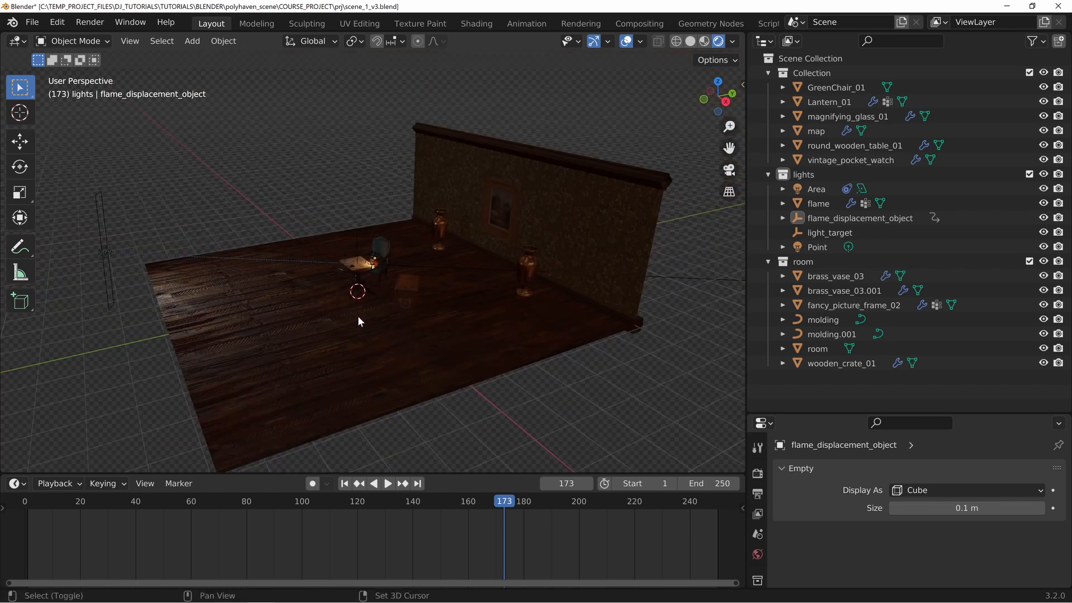
- Collapse the room, lights and Collection collections in the Outliner
left_click(769, 261)
left_click(769, 175)
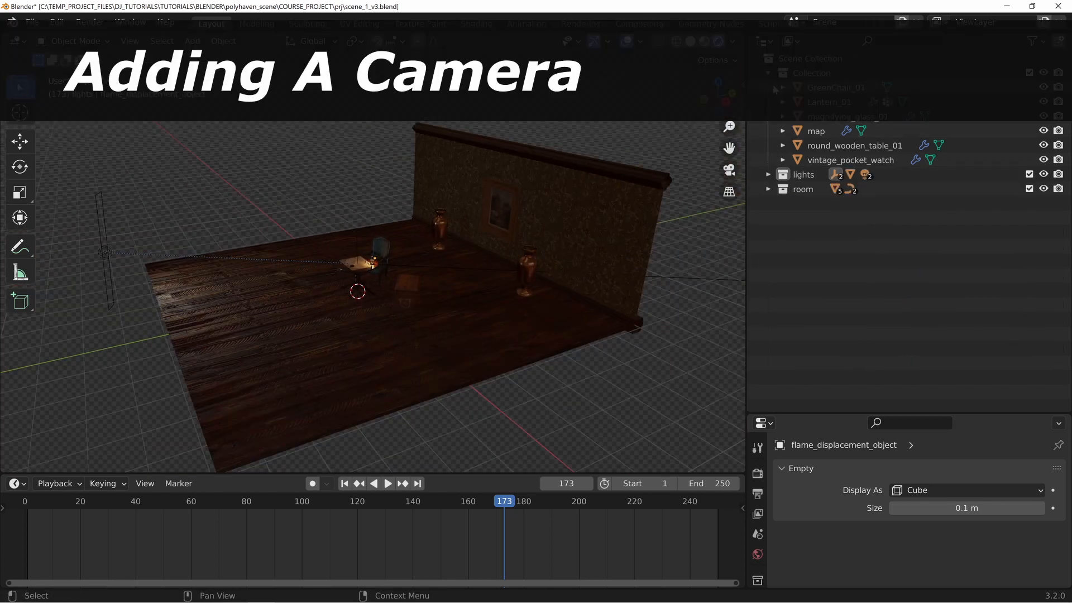
left_click(768, 73)
- Add a camera to the scene at the 3D cursor below the table
scroll(296, 310, "up", 5)
key("shift+a")
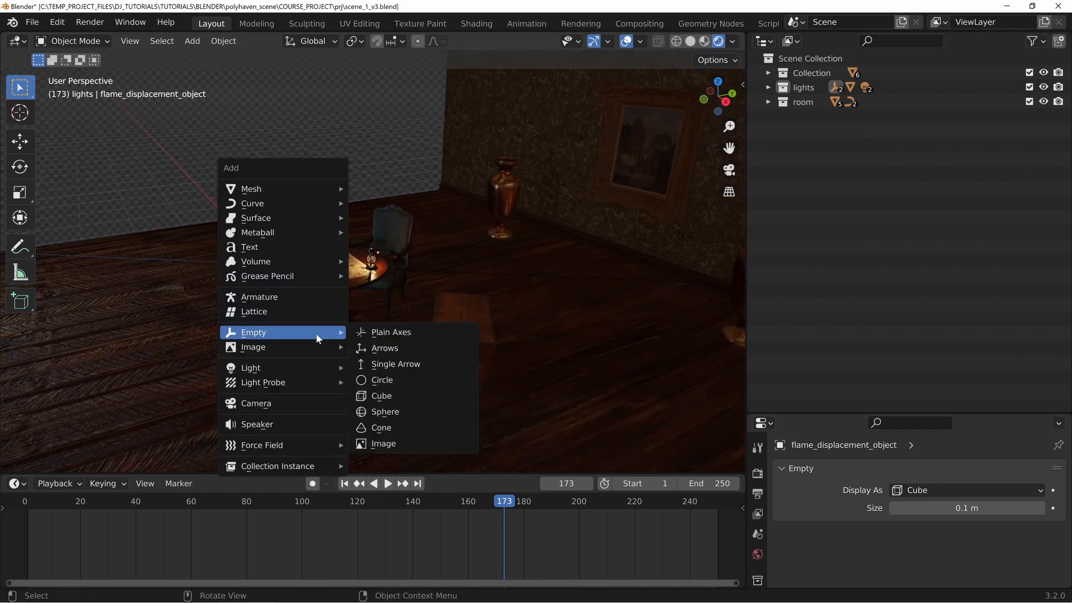
left_click(259, 403)
middle_click_drag(328, 350, 392, 332, "shift")
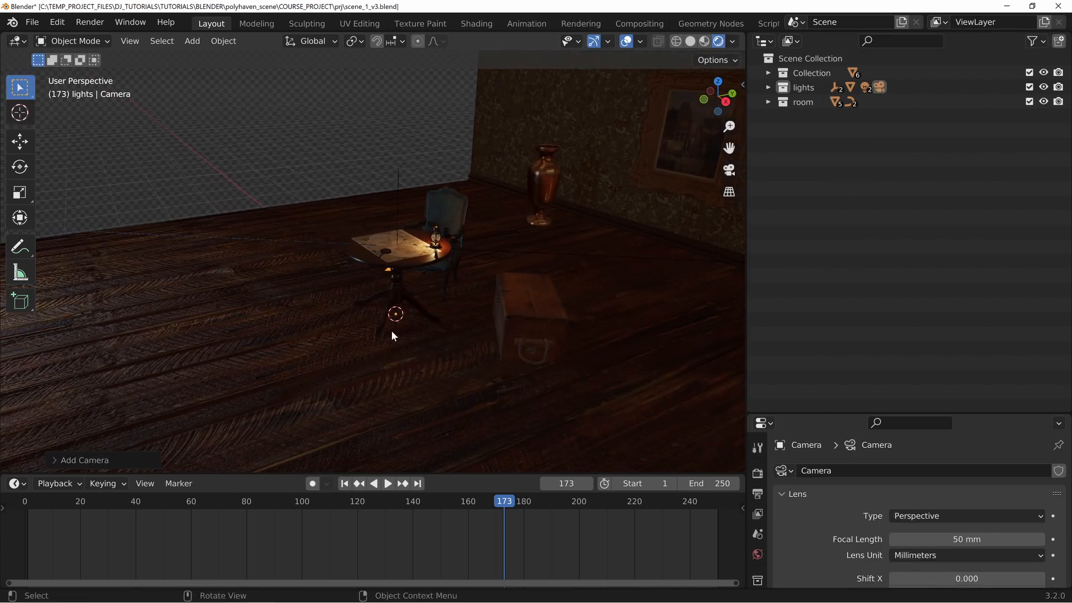
- Look through the new camera, lock Camera to View, and frame the table, chair, crate and lantern from the front
key("KP_0")
key("n")
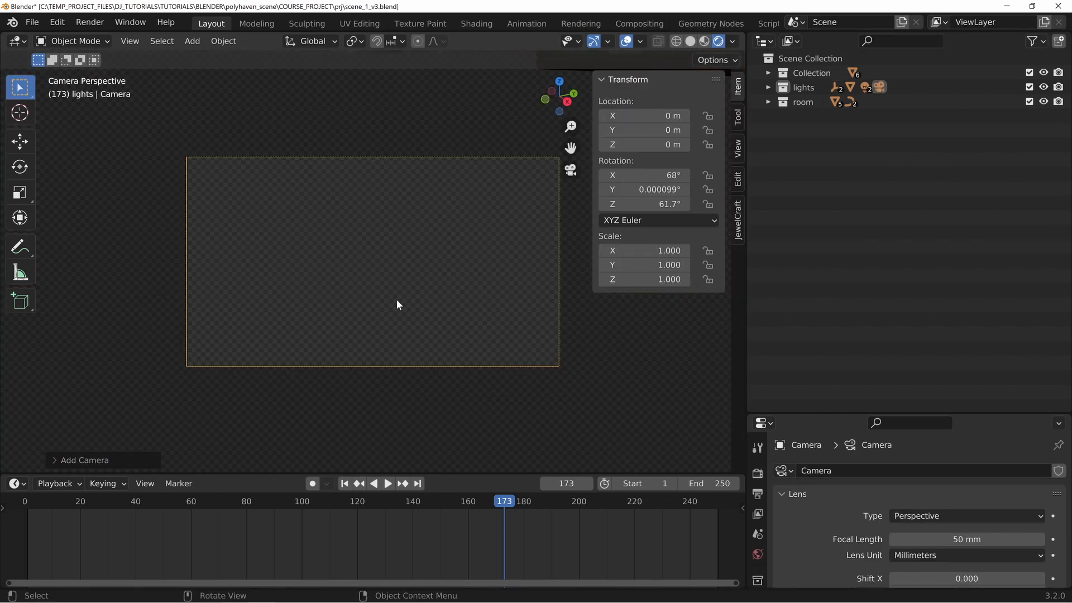
left_click(737, 149)
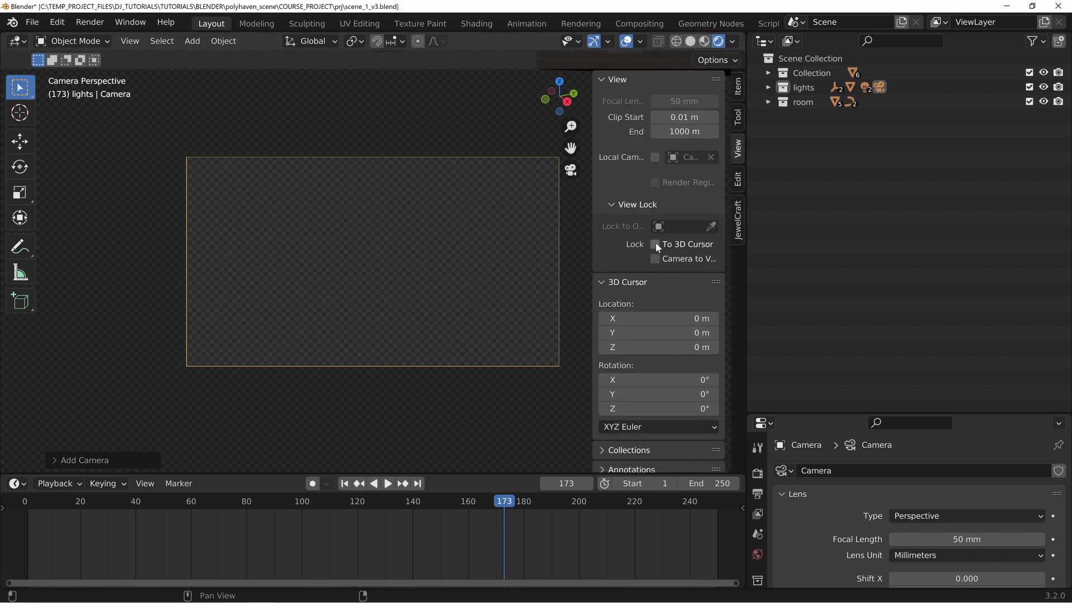
left_click_drag(593, 218, 475, 246)
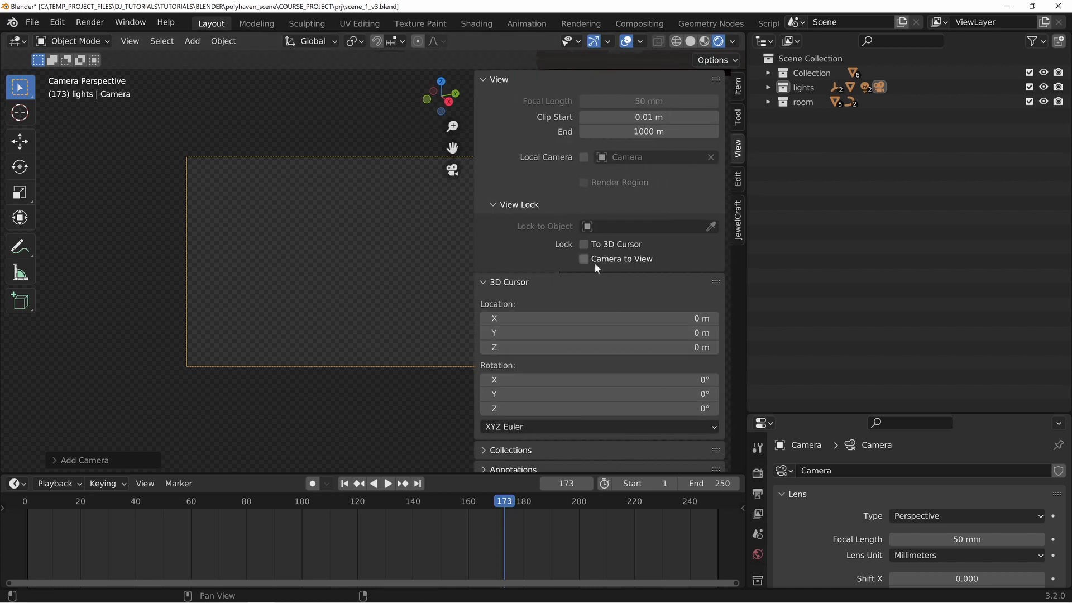
left_click(584, 259)
key("n")
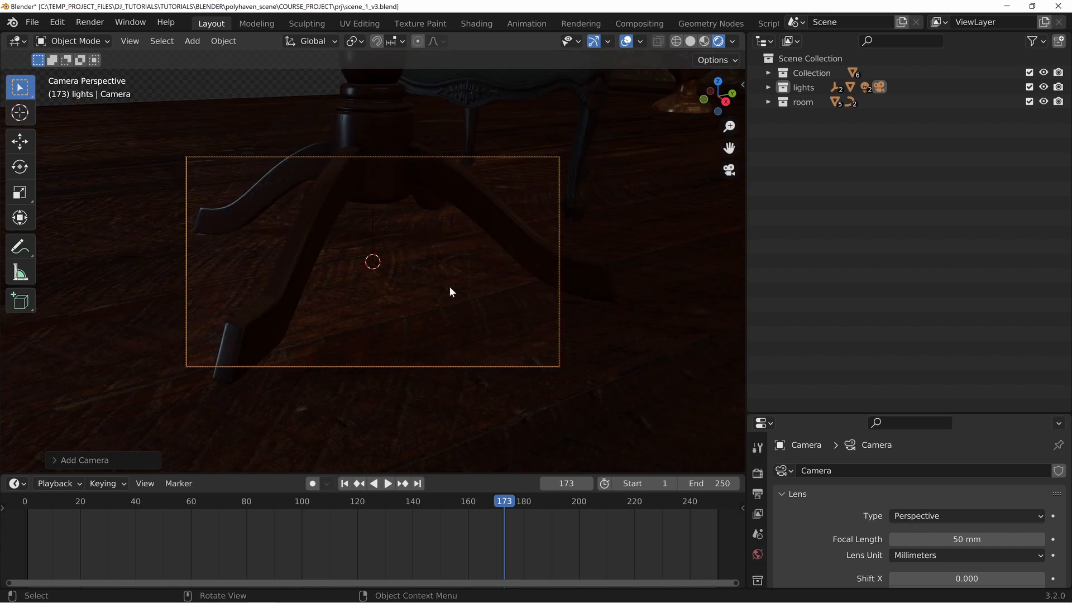
middle_click_drag(445, 290, 454, 354)
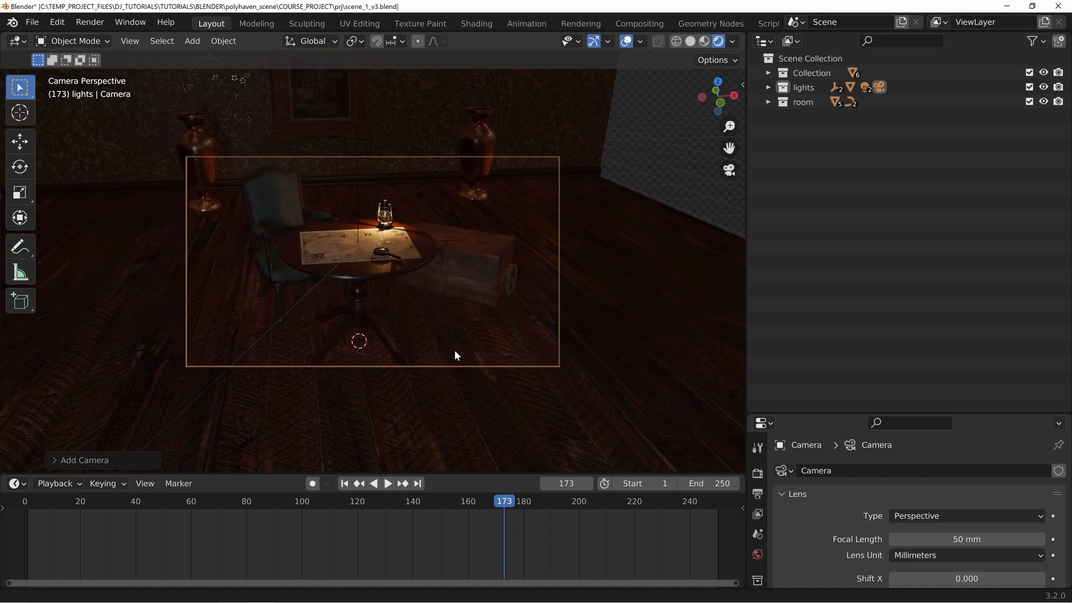
- Set the current frame to 0, enlarge the Properties editor, and enable Render Region in the output format settings
left_click_drag(504, 501, 25, 501)
left_click_drag(792, 415, 792, 162)
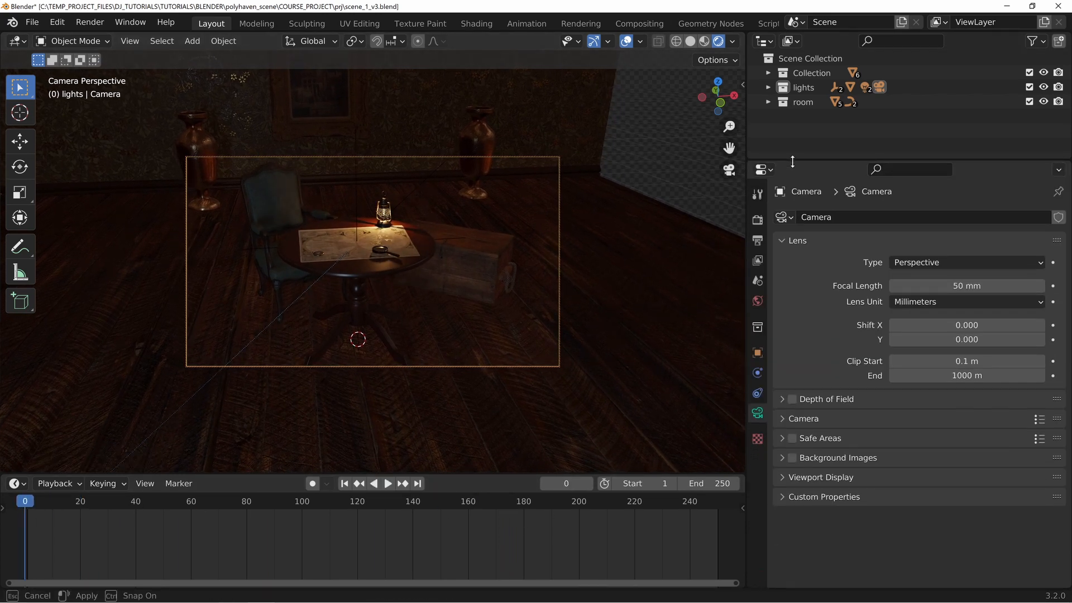
left_click(757, 240)
left_click(898, 316)
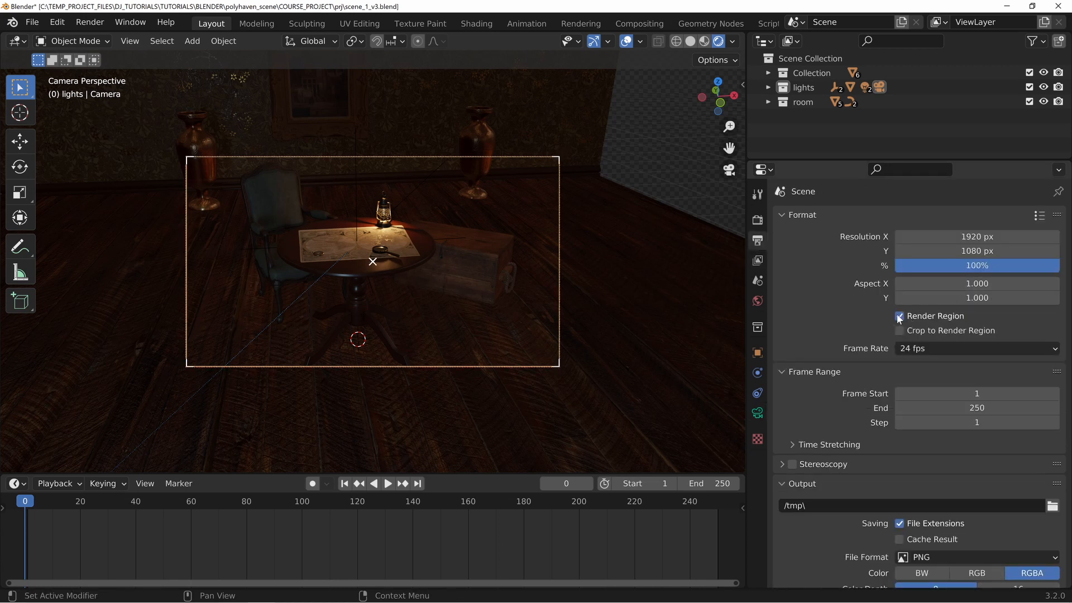
left_click(788, 215)
left_click(803, 214)
- Pull the camera back slightly to leave more room around the table and chair
mouse_move(434, 241)
middle_mouse_down("shift")
mouse_move(435, 252)
mouse_move(447, 250)
mouse_move(440, 255)
middle_mouse_up("shift")
scroll(438, 259, "down", 1)
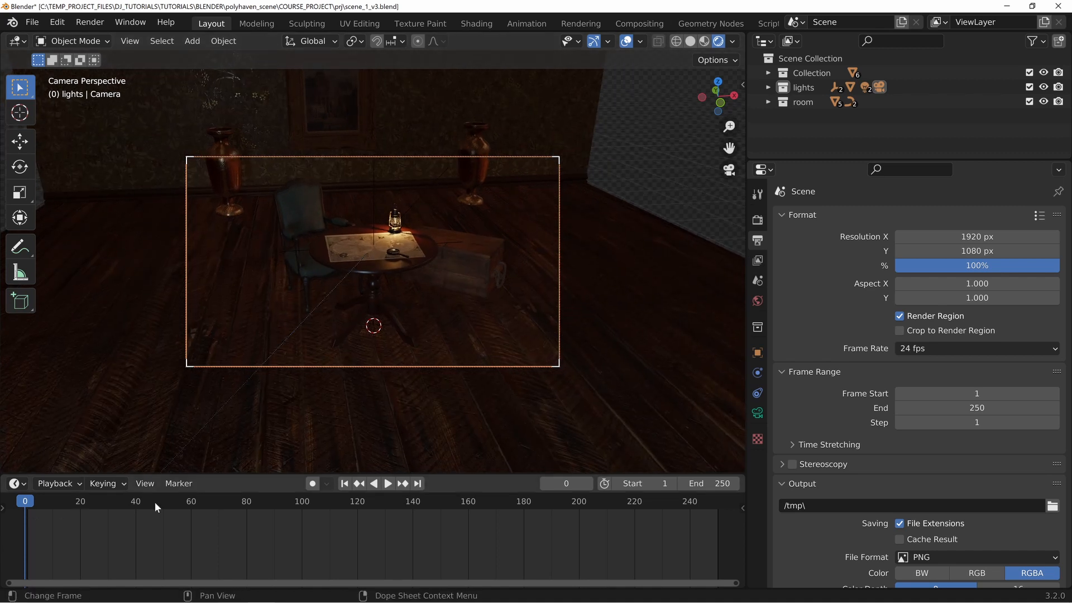
- Hide the viewport overlays and turn off the Camera to View lock so navigation no longer moves the camera
left_click(626, 43)
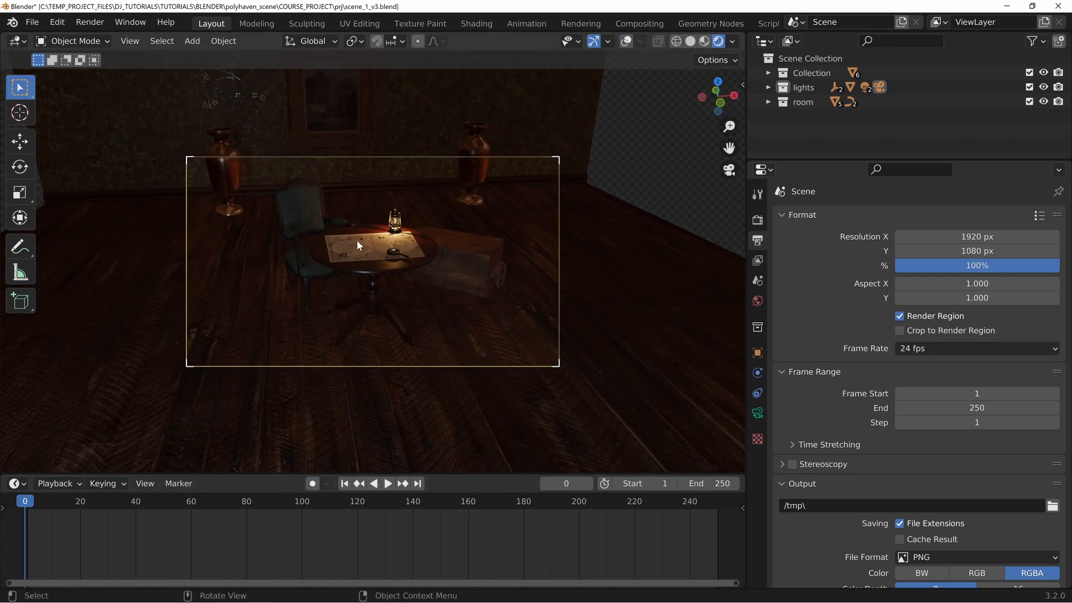
key("n")
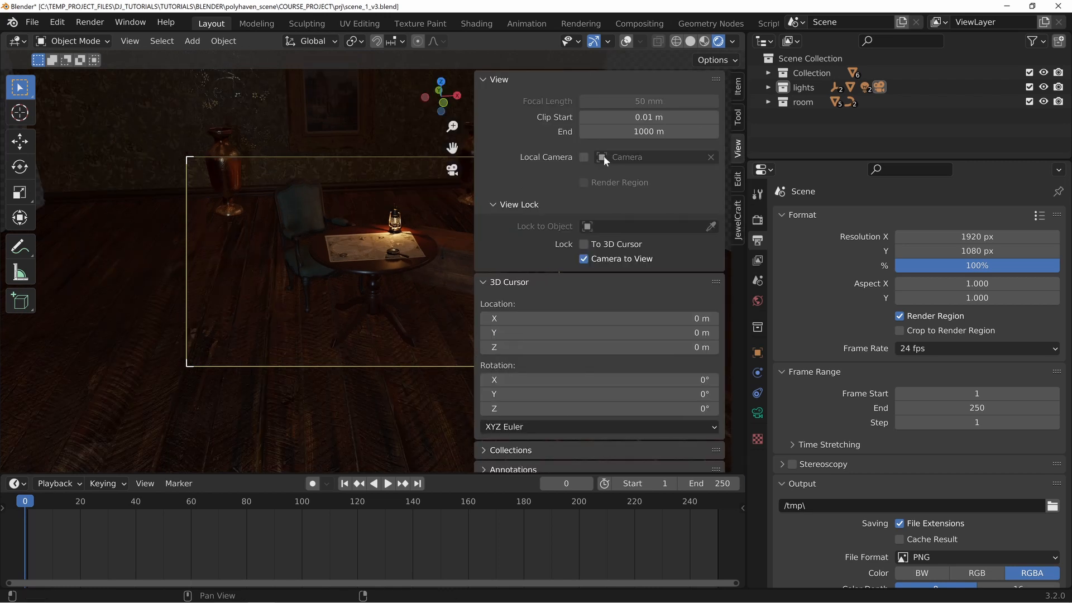
left_click(584, 260)
key("n")
scroll(405, 296, "up", 3)
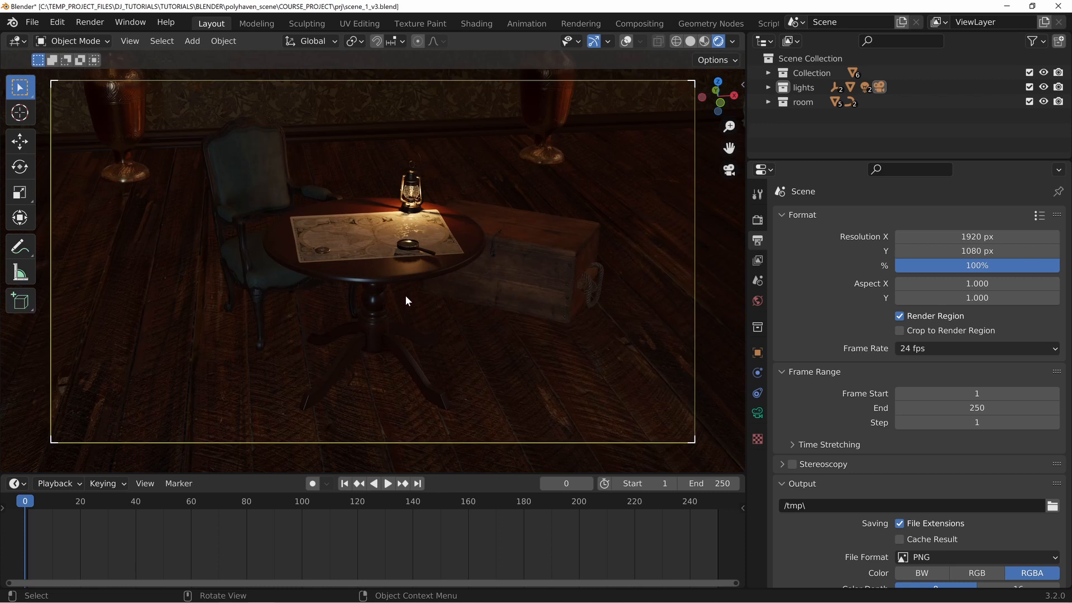
- Play the animation and examine the lantern's flame and its light on the map and table up close
left_click(389, 484)
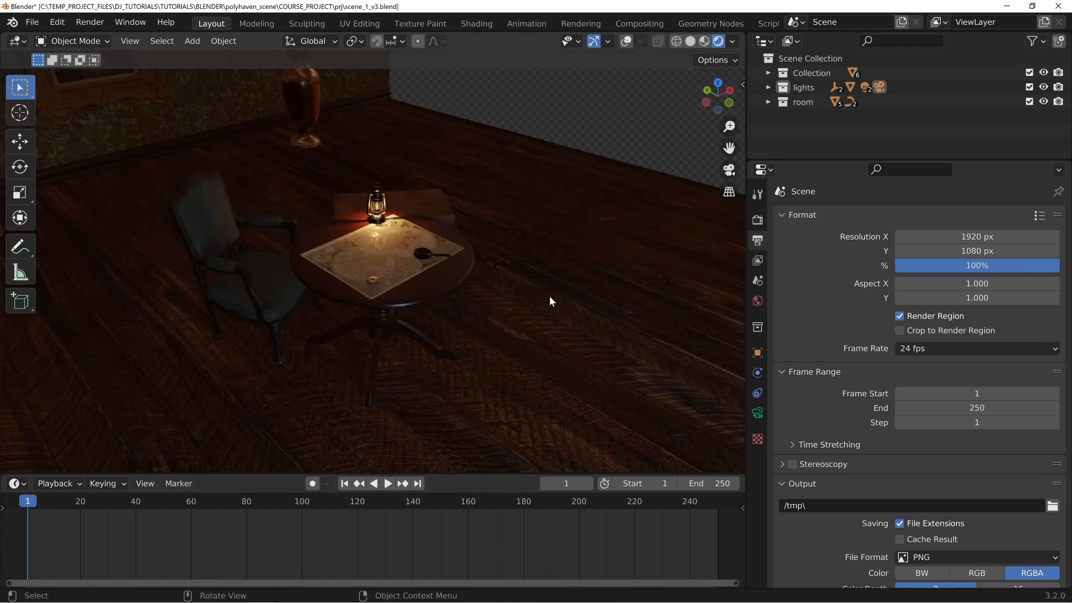
middle_click_drag(550, 297, 400, 297)
middle_click_drag(436, 319, 401, 195, "shift")
scroll(411, 318, "up", 4)
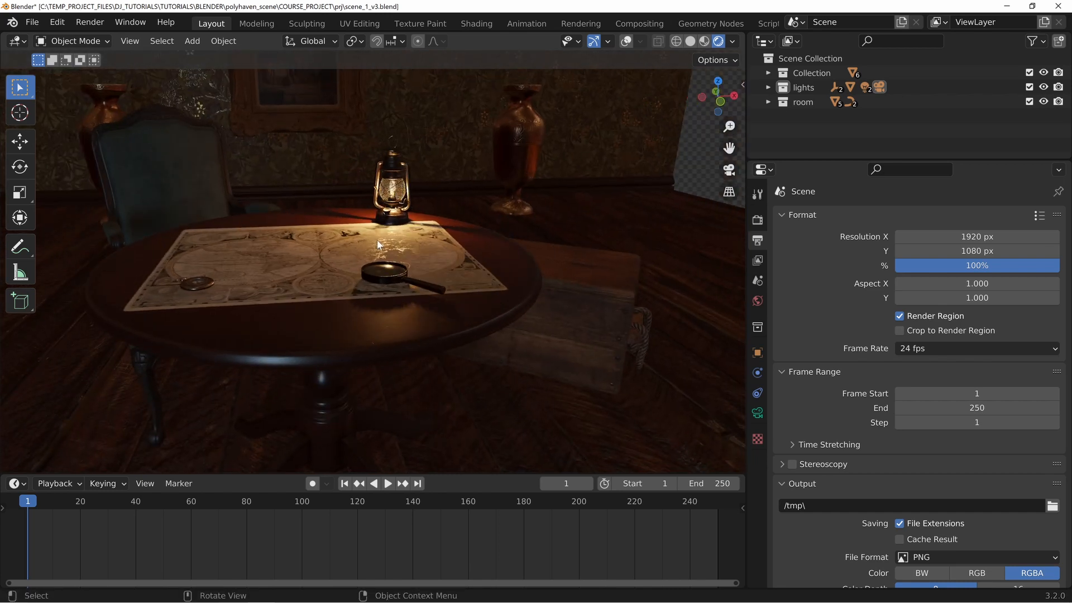
middle_click_drag(378, 244, 430, 354)
key("space")
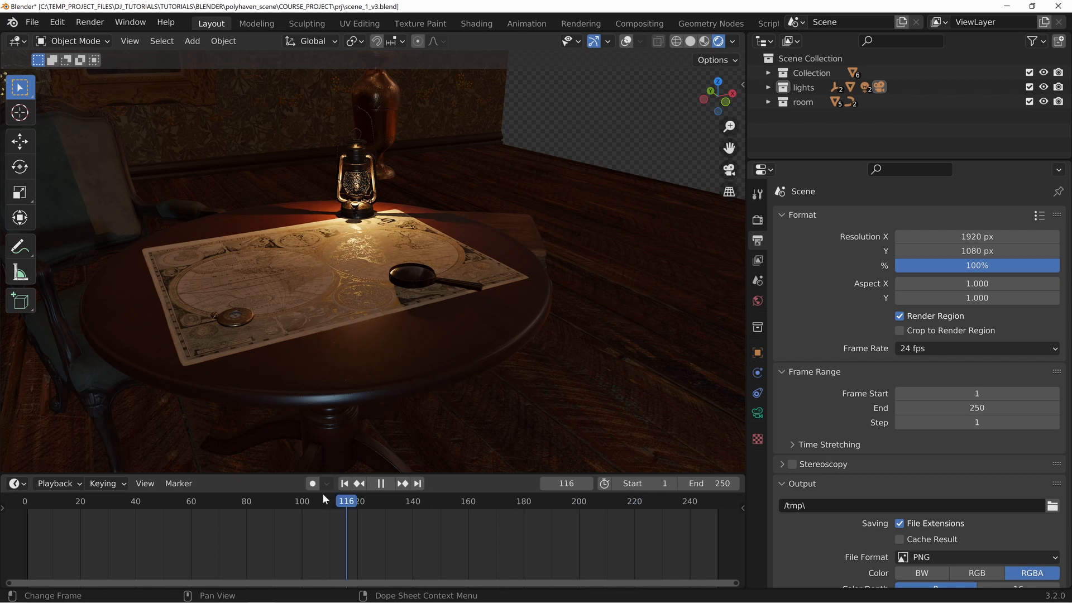
key("Escape")
- Examine the lit table, chair, crate and lantern from several angles around the room
middle_click_drag(554, 256, 429, 245)
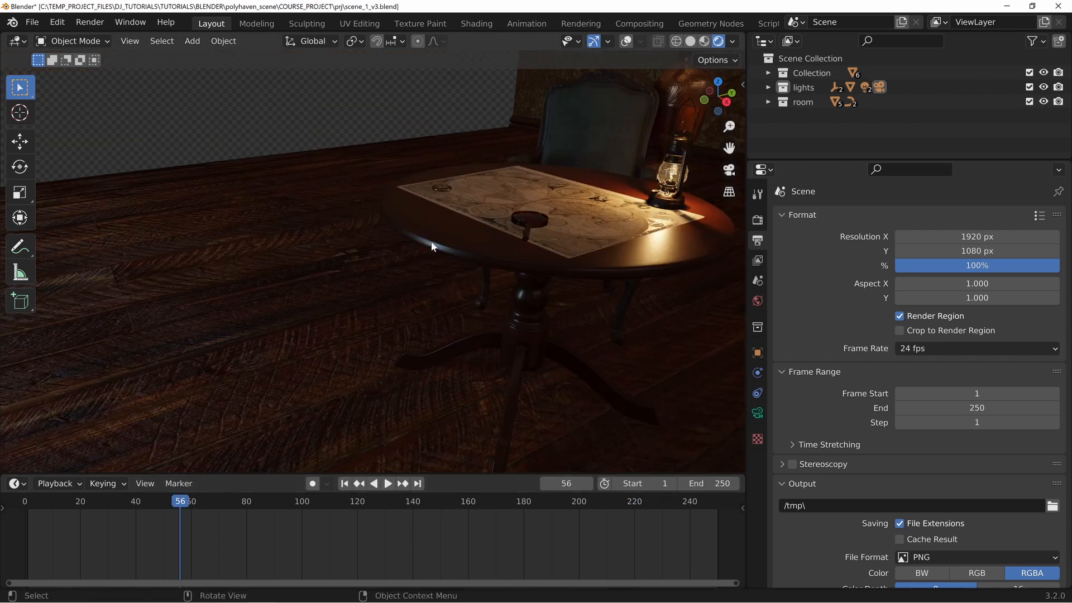
middle_click_drag(331, 242, 546, 261)
middle_click_drag(473, 235, 474, 251)
middle_click_drag(524, 352, 303, 289)
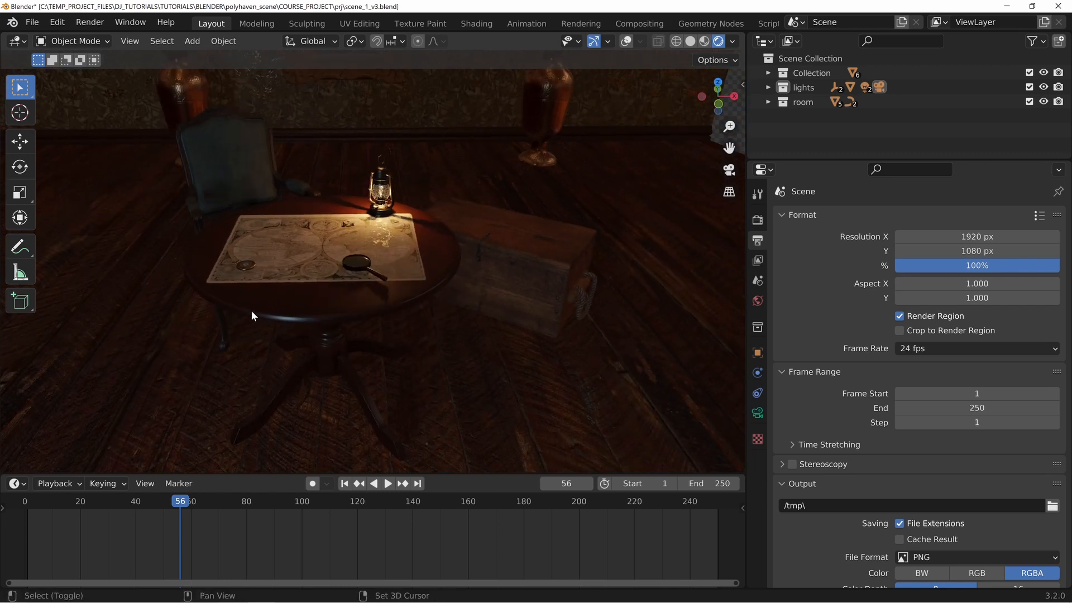
middle_click_drag(249, 311, 280, 296, "shift")
middle_click_drag(384, 278, 388, 243)
middle_click_drag(279, 278, 331, 270)
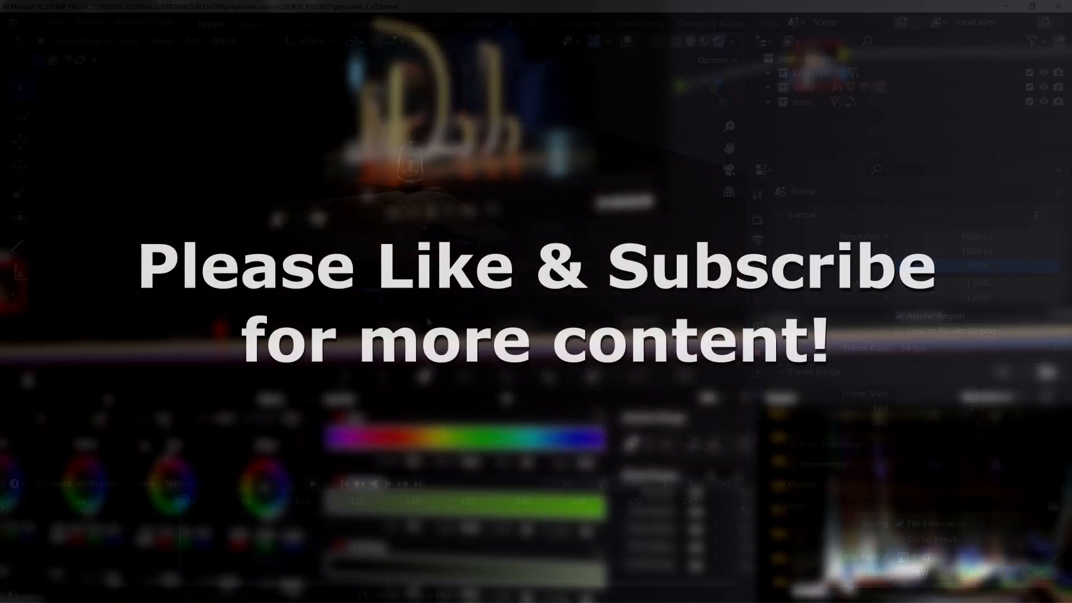